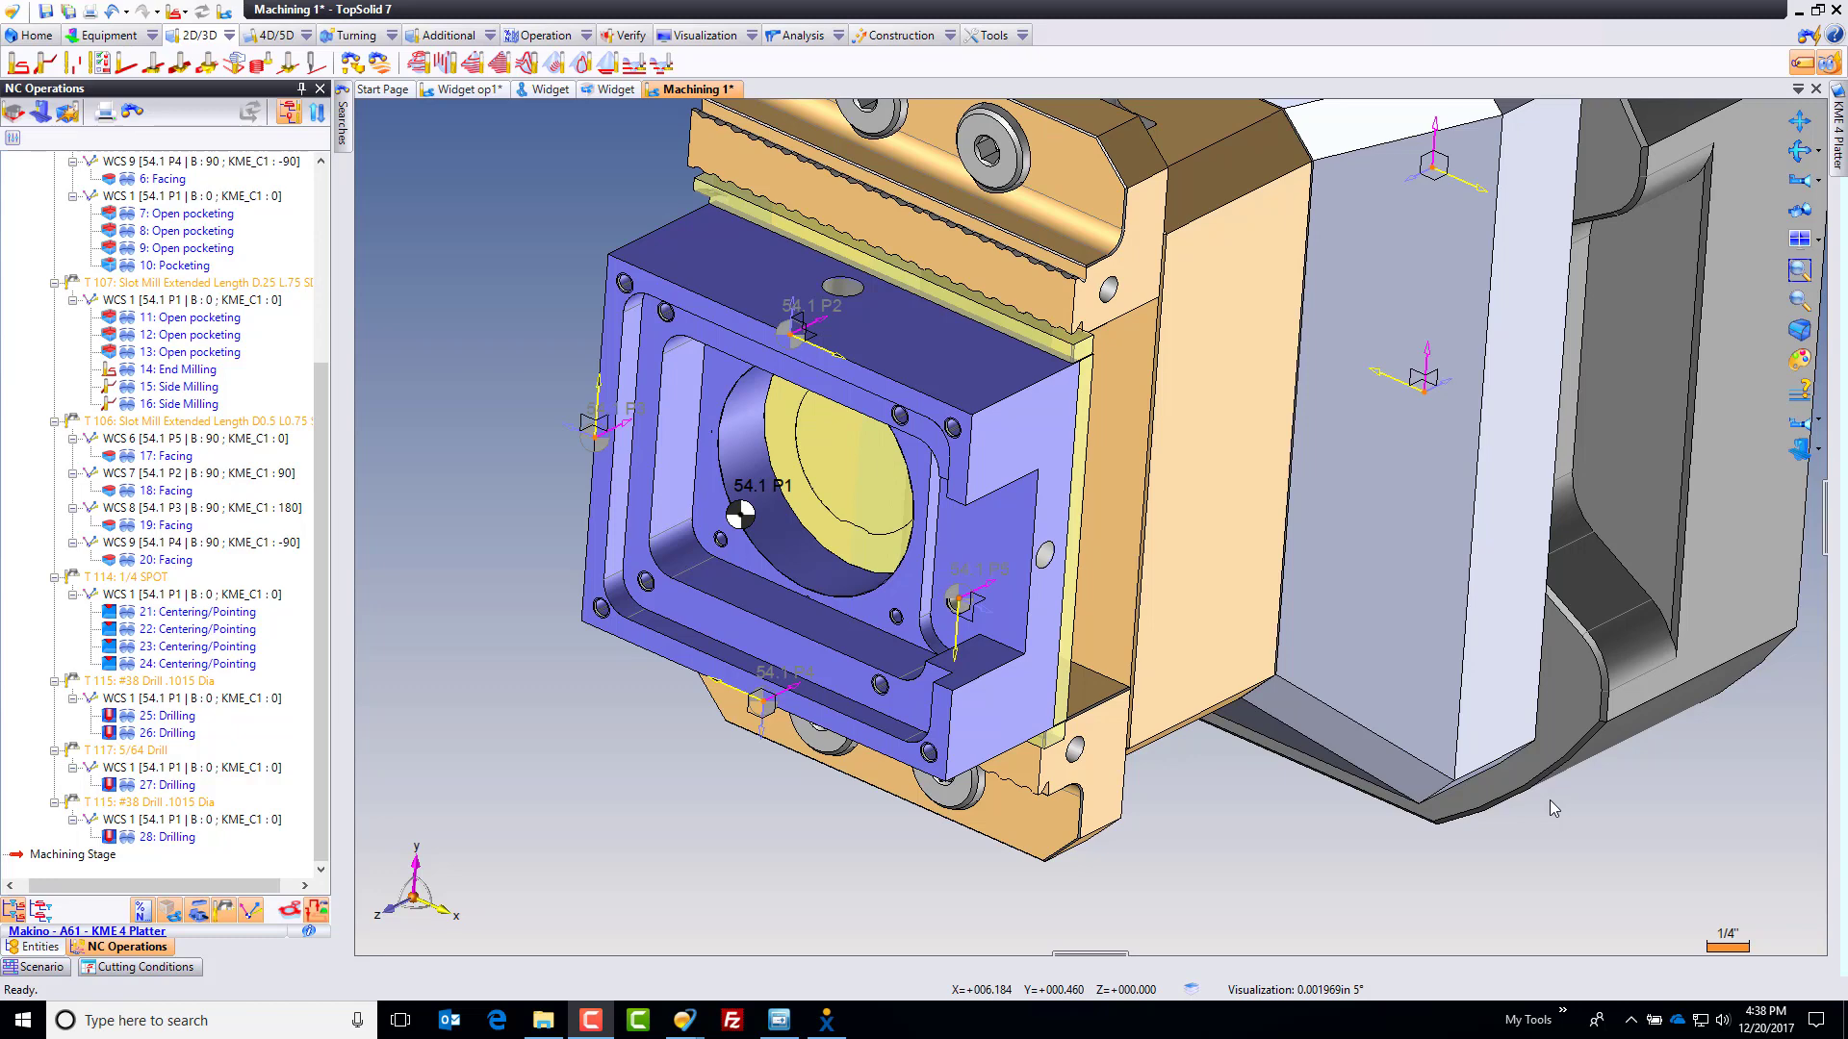
Step: Start a hole machining operation on the lower corner hole and set its kind to tapping
{"action": "scroll", "coordinate": [915, 770], "scroll_direction": "up", "scroll_amount": 3}
{"action": "scroll", "coordinate": [915, 770], "scroll_direction": "up", "scroll_amount": 3}
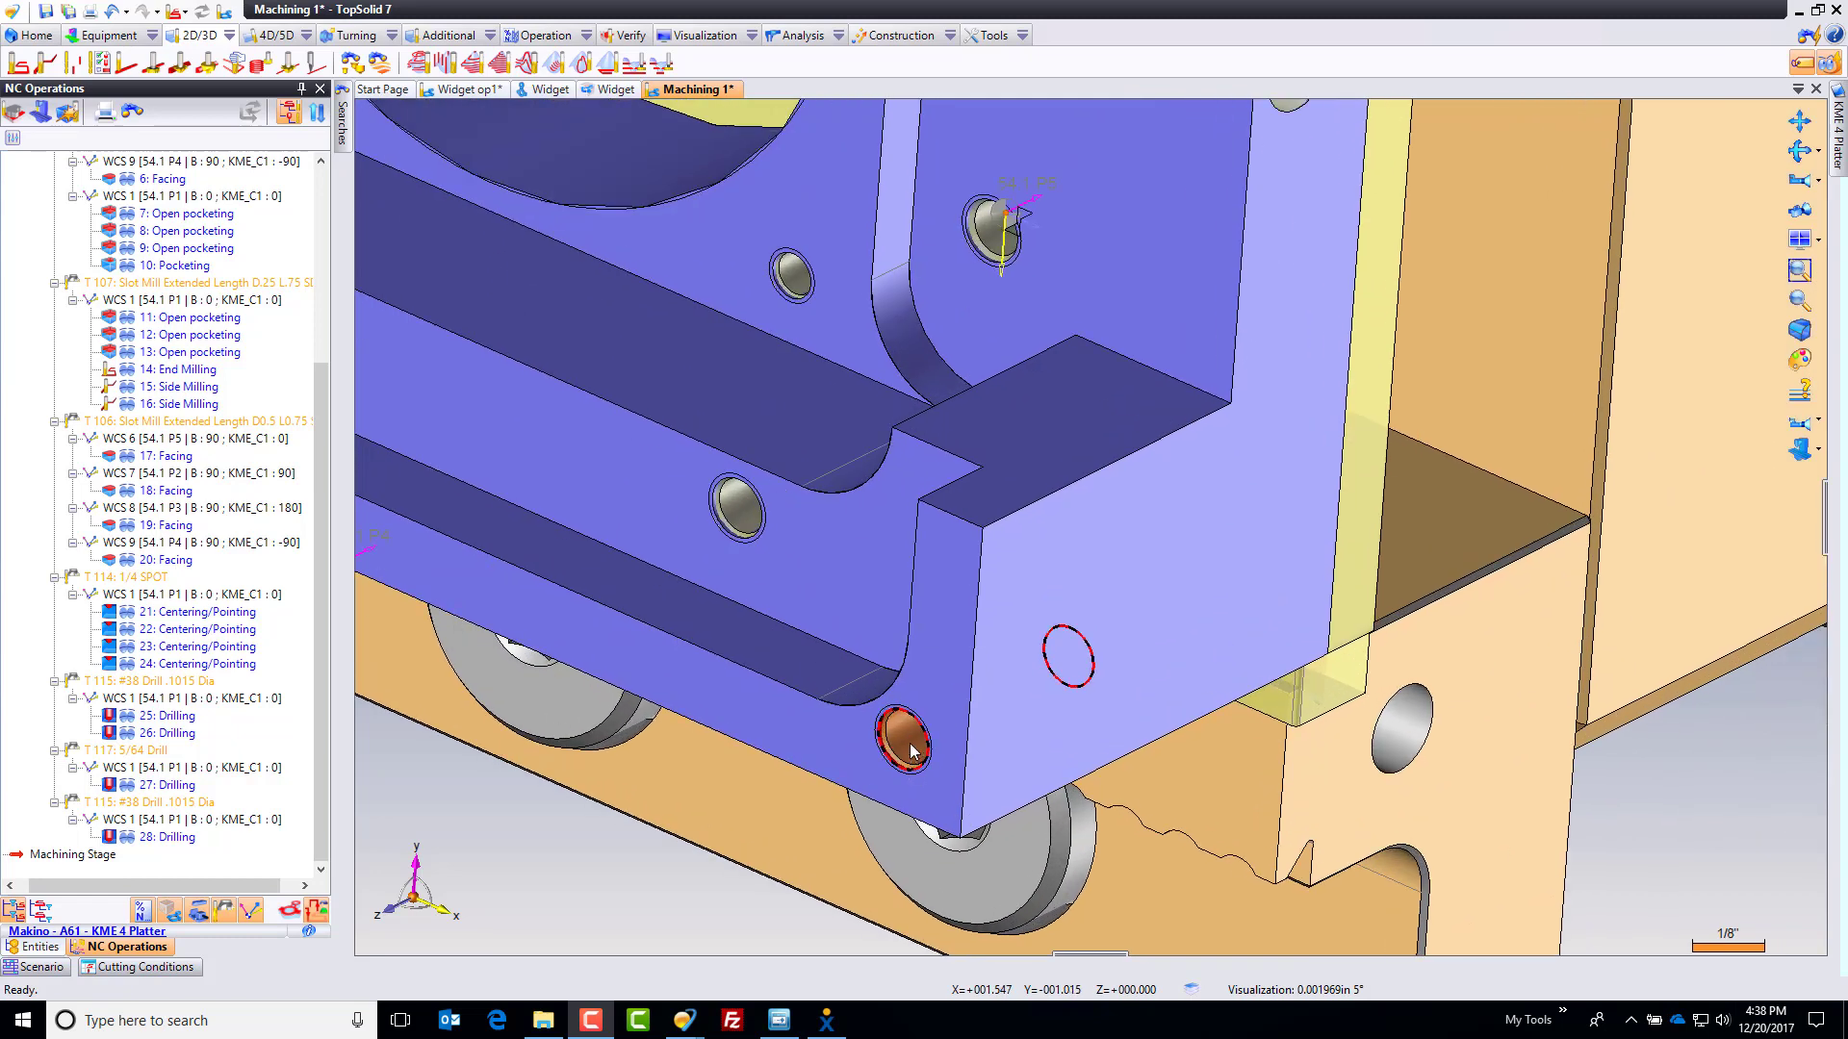
{"action": "right_click", "coordinate": [905, 748]}
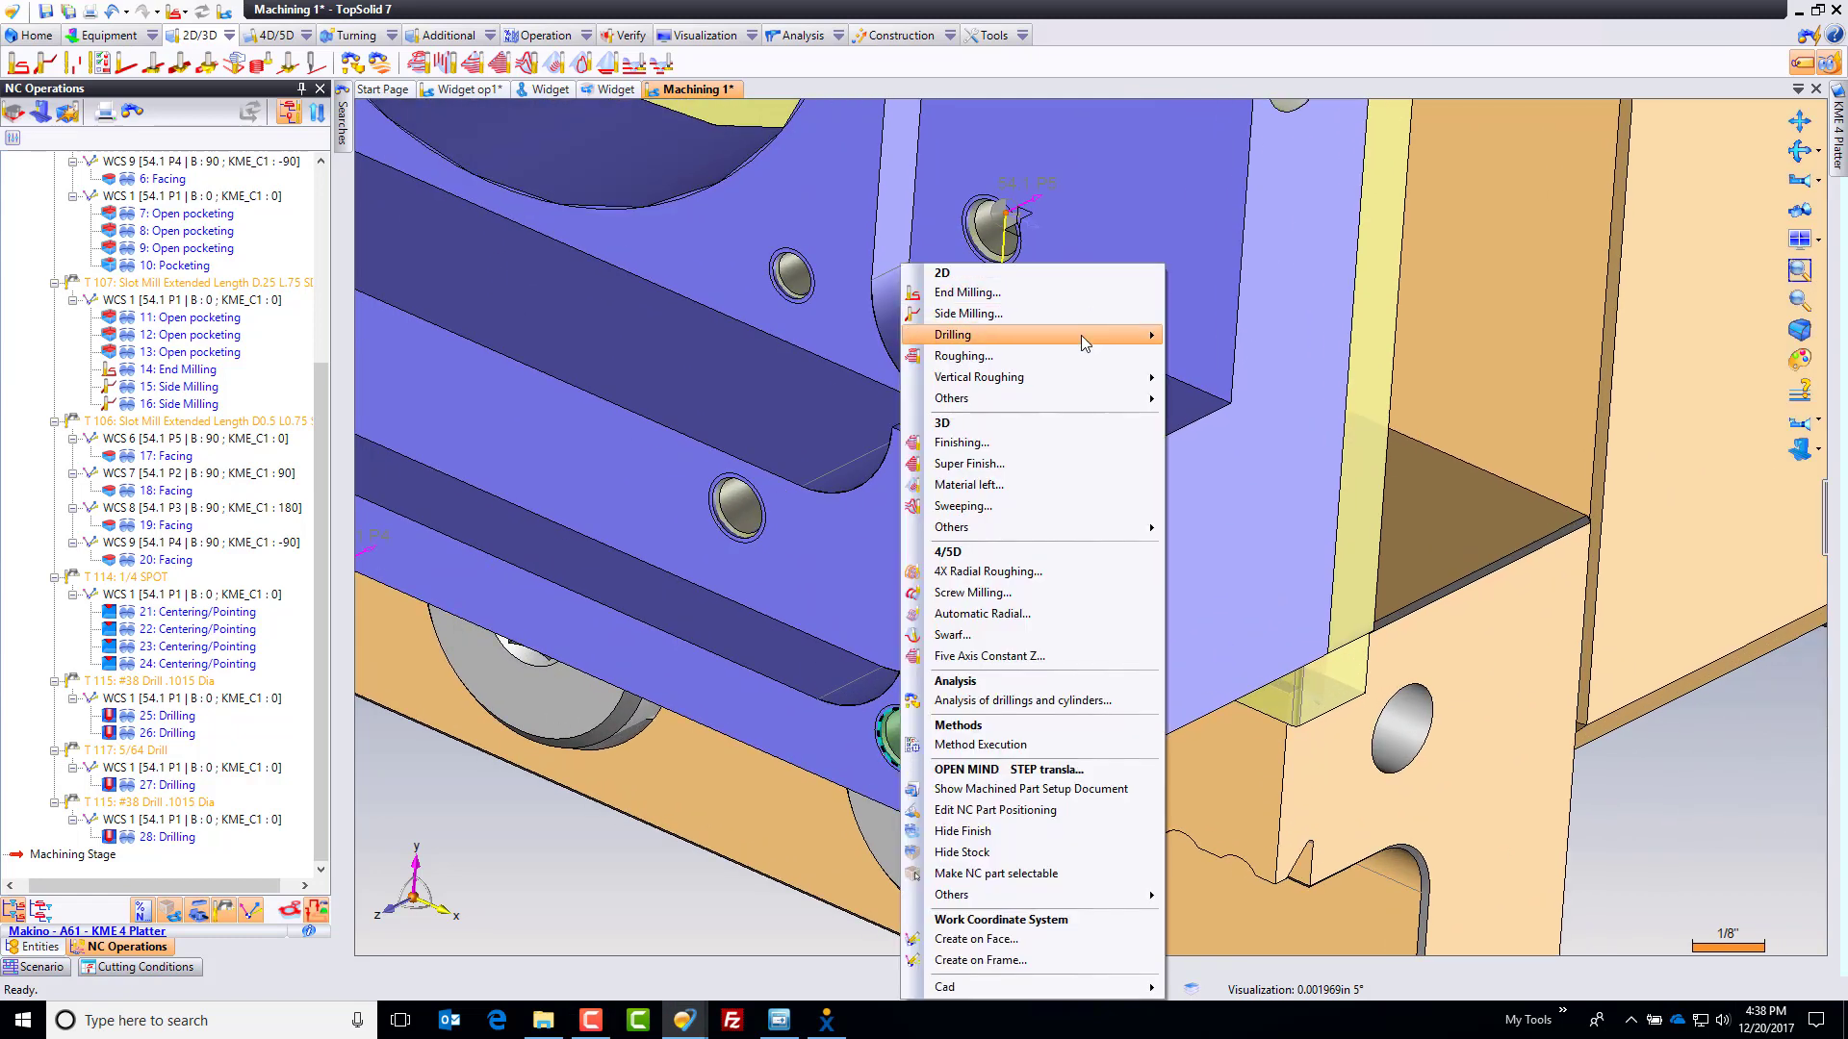
{"action": "mouse_move", "coordinate": [1082, 335]}
{"action": "left_click", "coordinate": [1213, 336]}
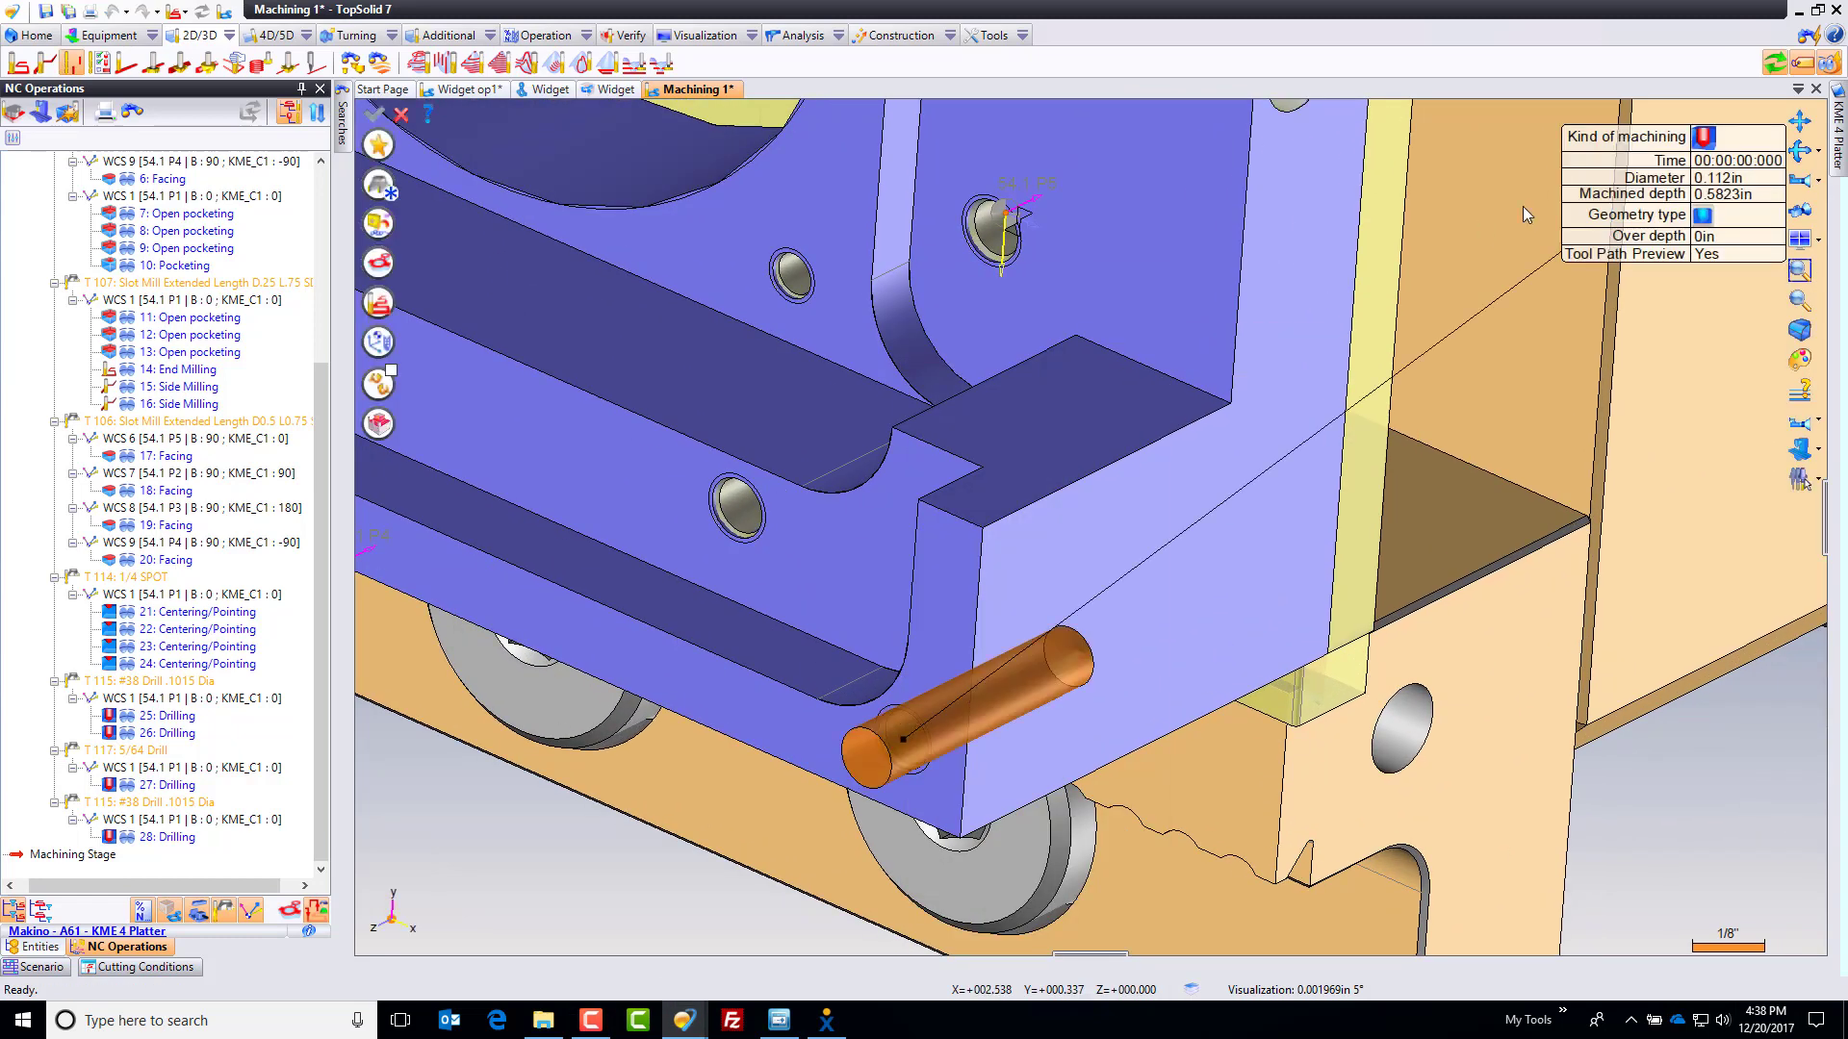
{"action": "left_click", "coordinate": [1701, 142]}
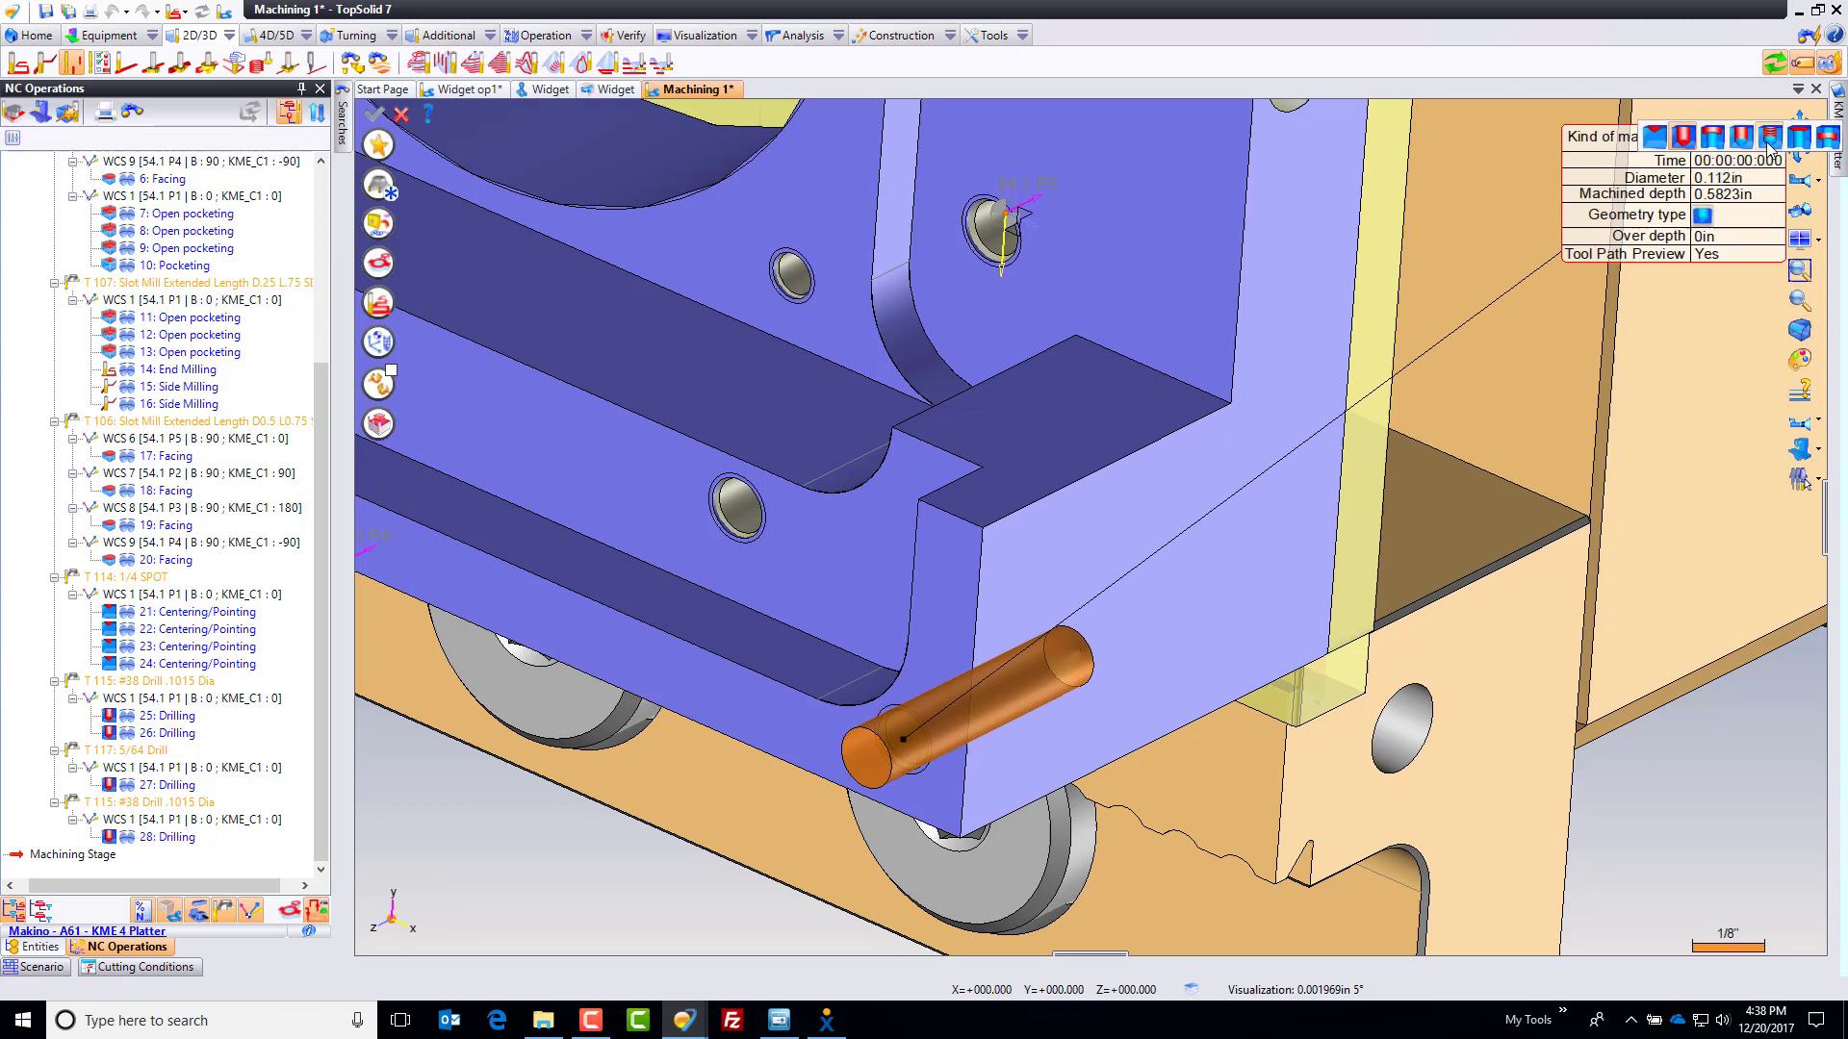
{"action": "left_click", "coordinate": [1769, 144]}
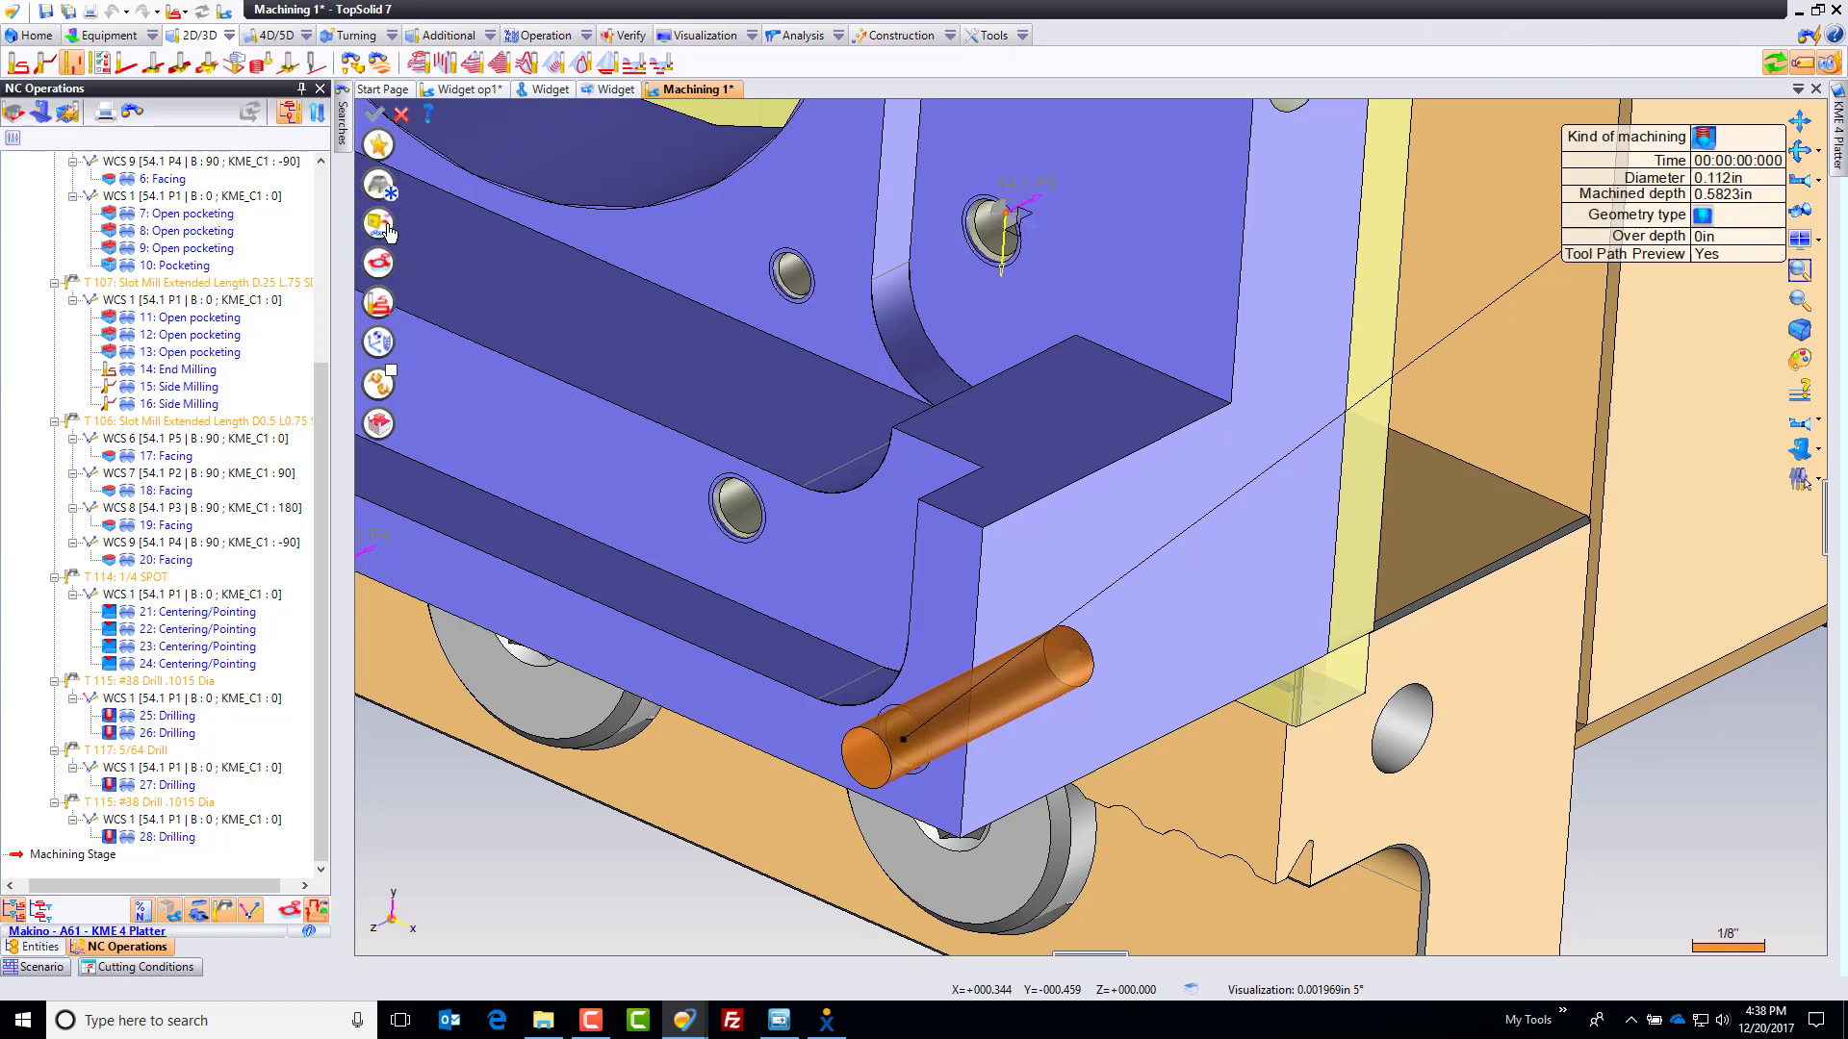
Step: Choose T 112 8-32 FORMING TAP as the tapping tool and move to its cutting conditions
{"action": "left_click", "coordinate": [382, 184]}
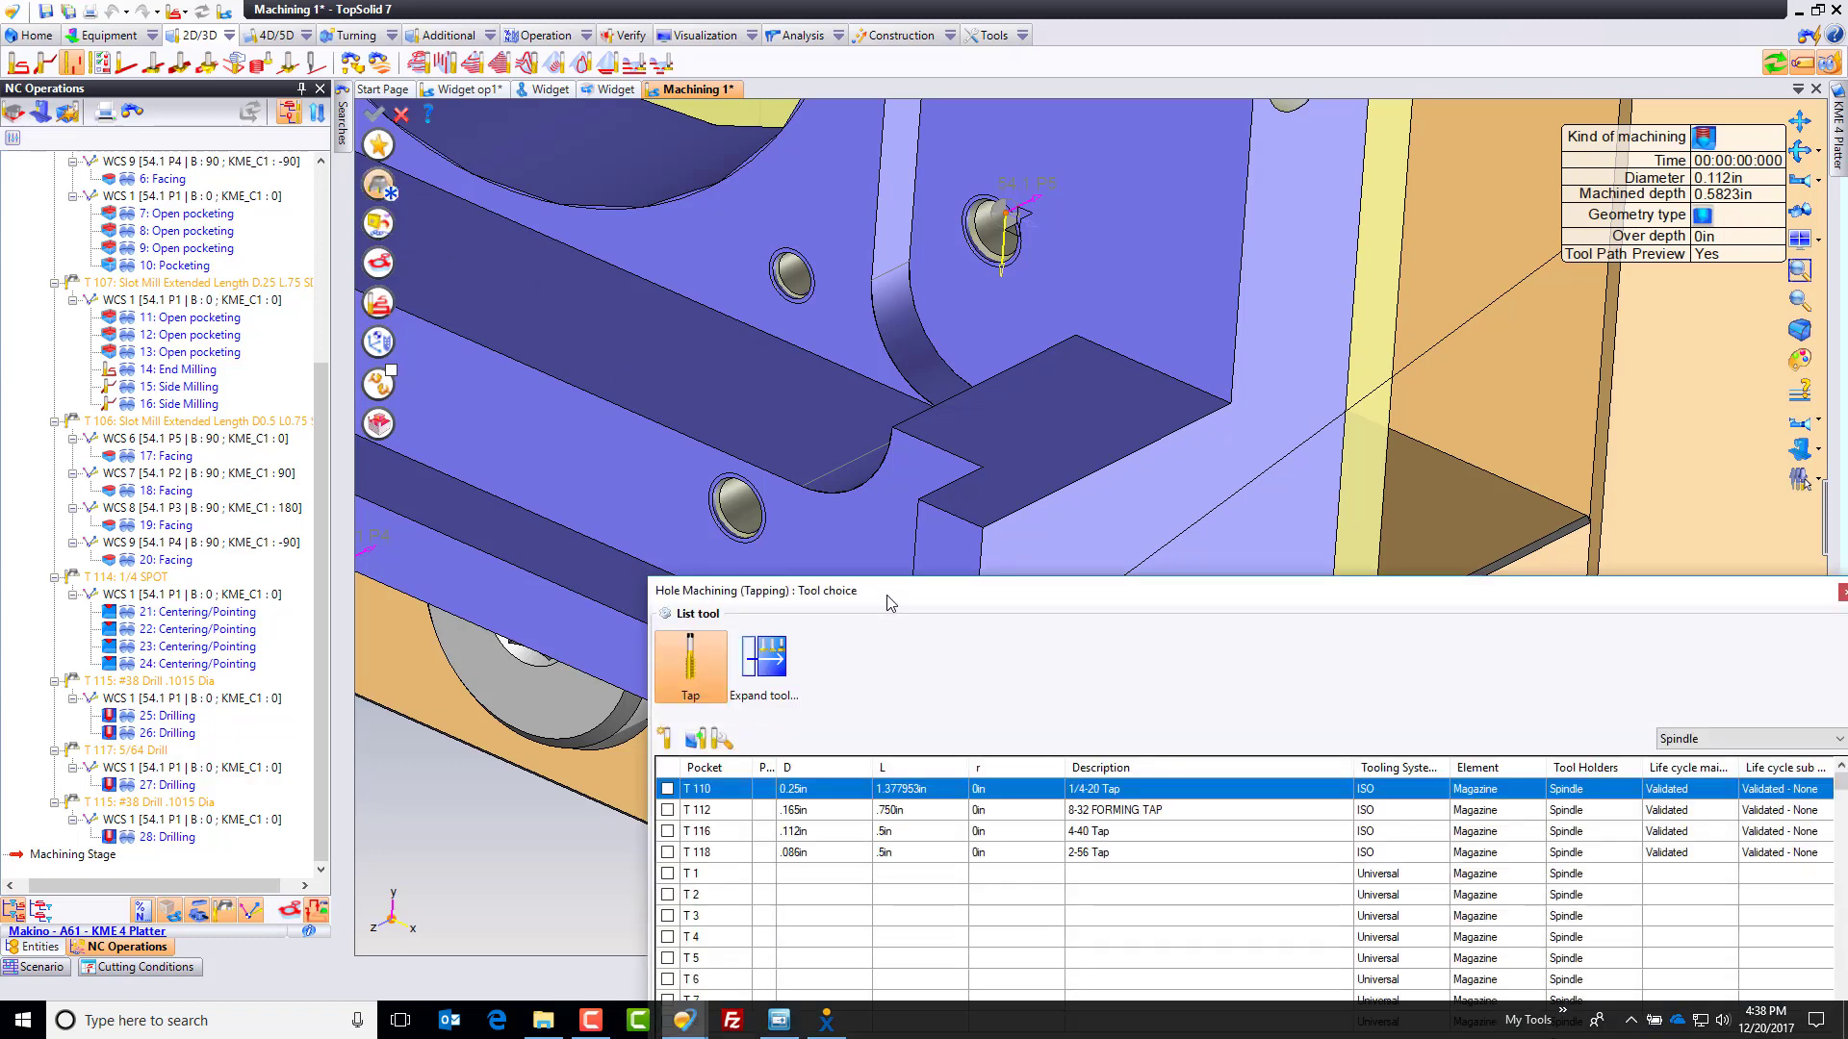
{"action": "left_click_drag", "start_coordinate": [908, 643], "coordinate": [912, 515]}
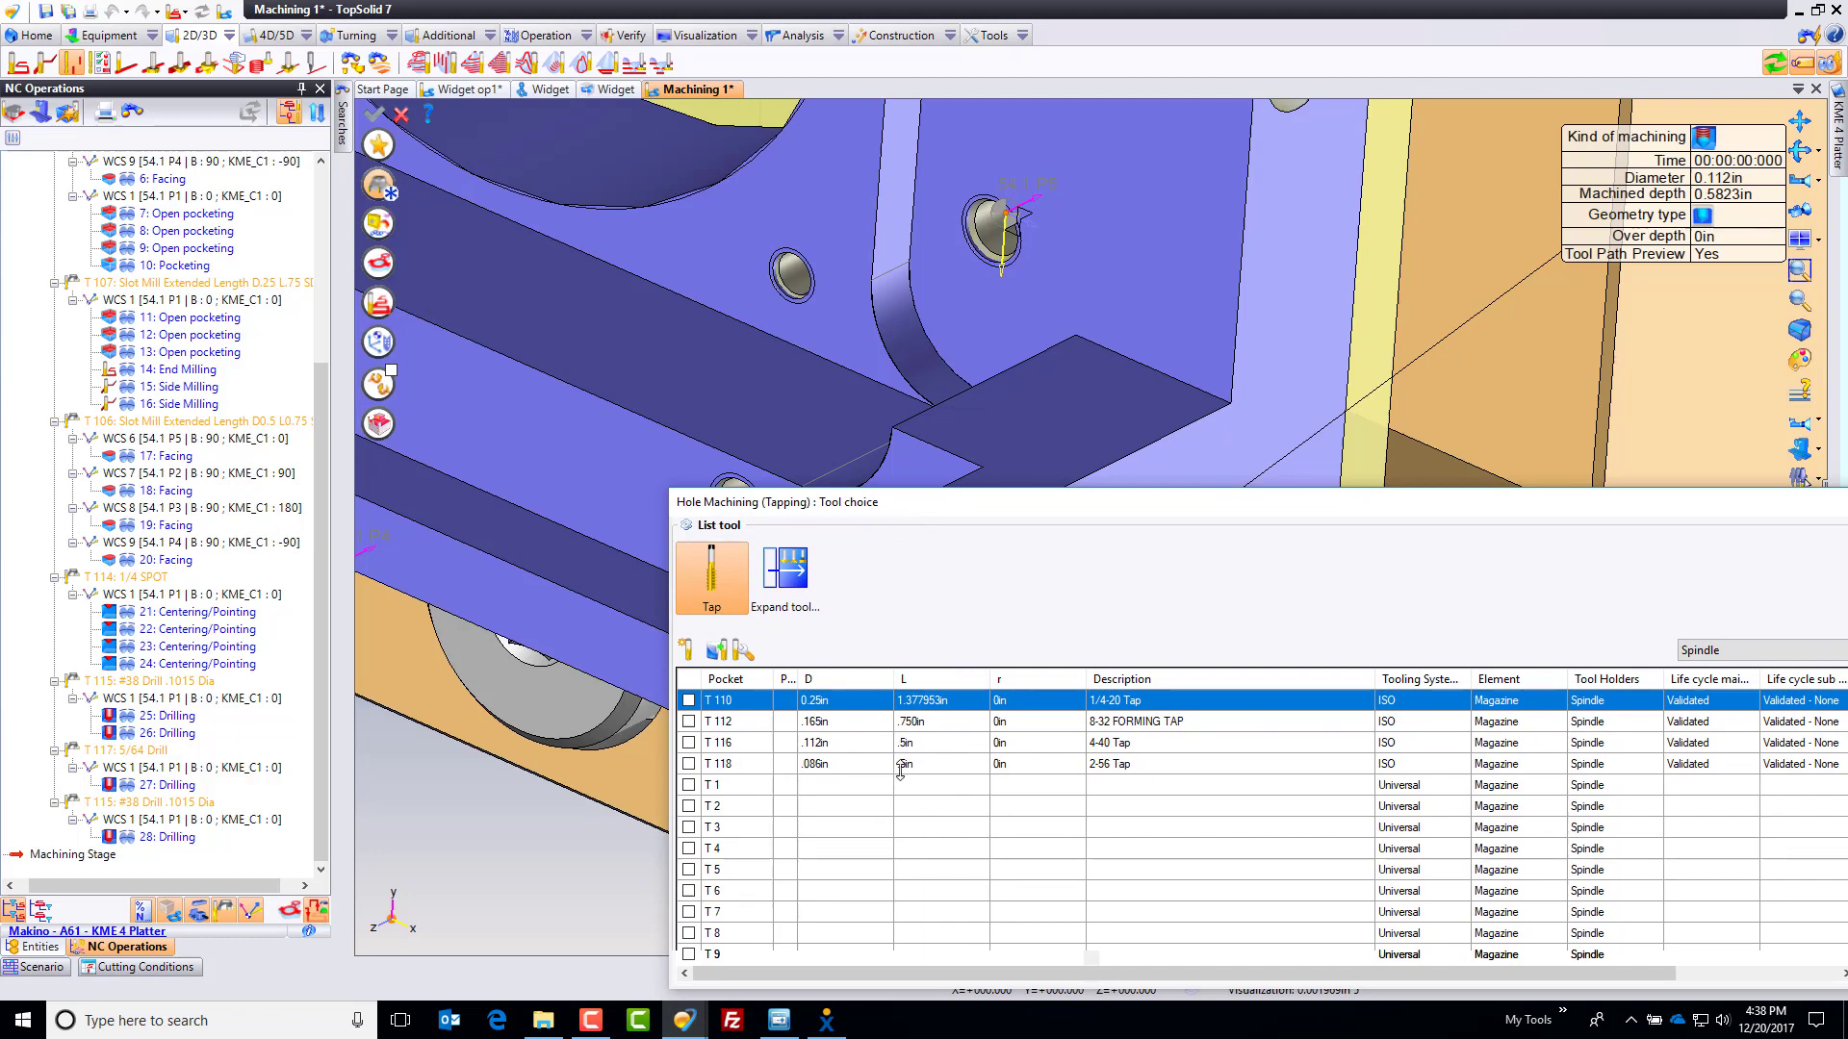
{"action": "left_click", "coordinate": [690, 723]}
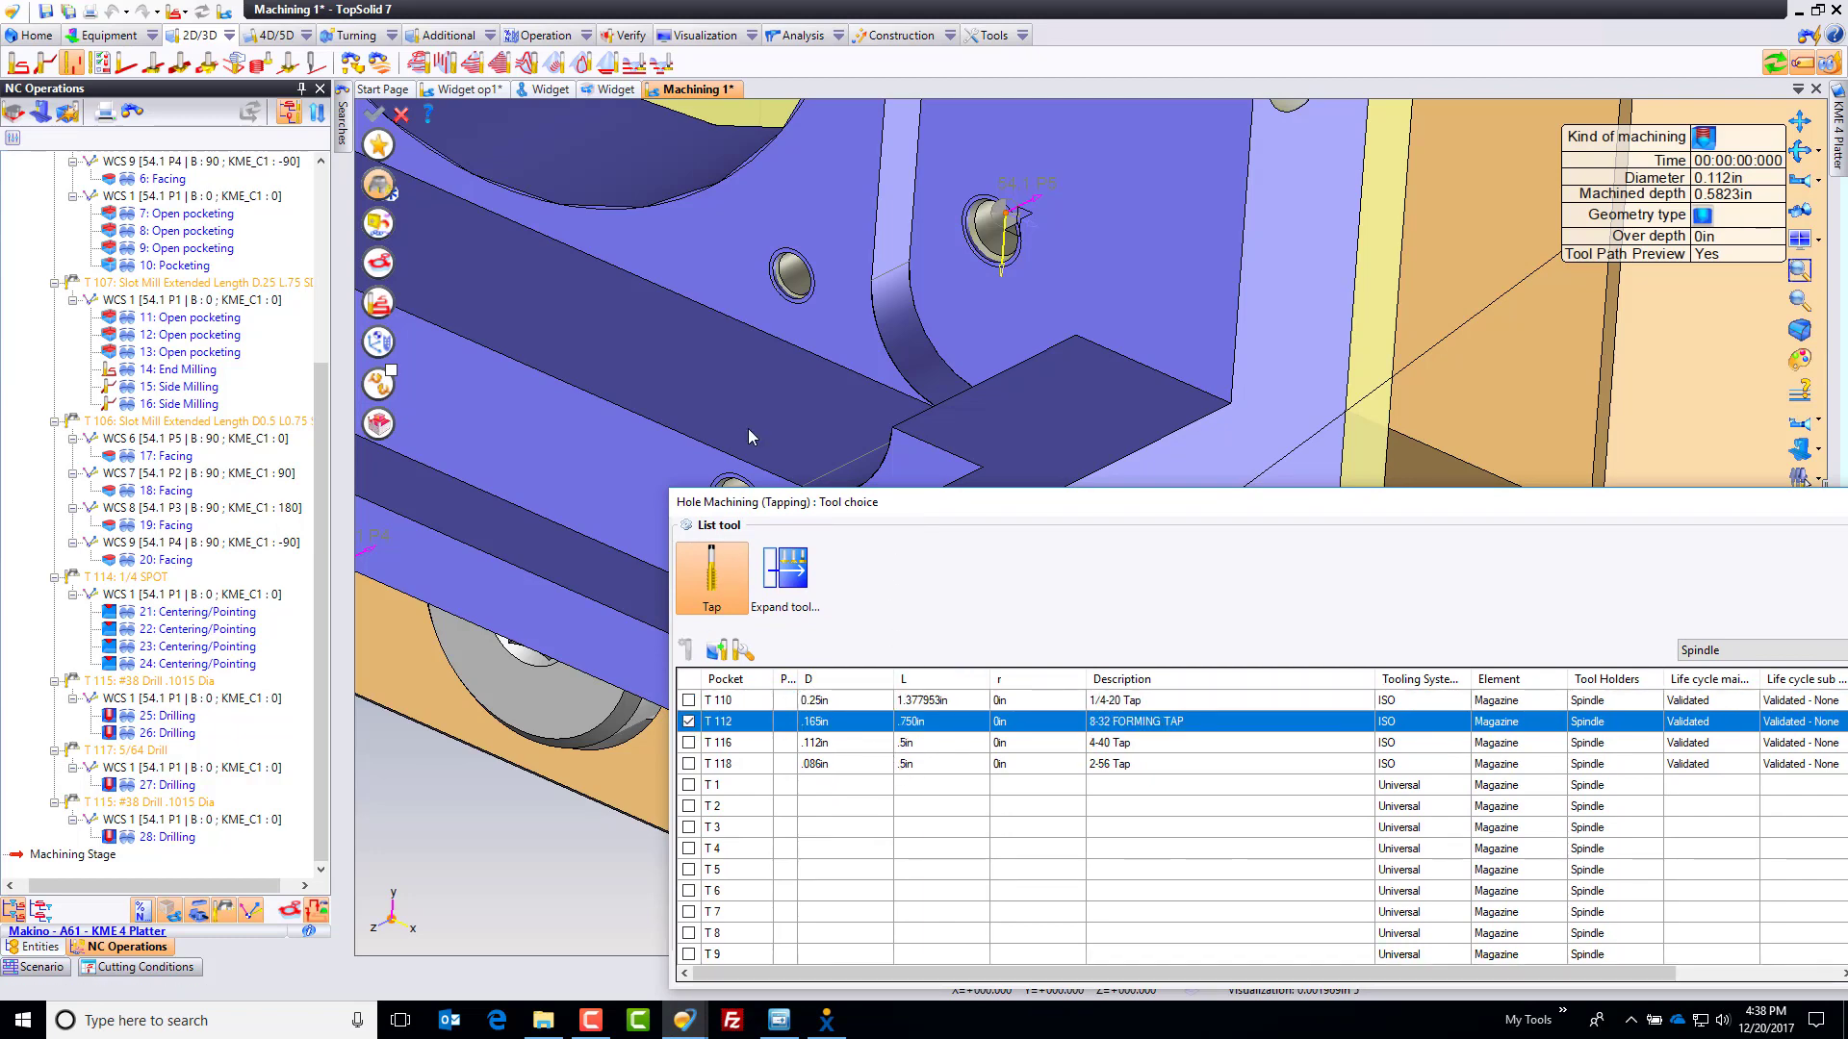
{"action": "left_click", "coordinate": [378, 224]}
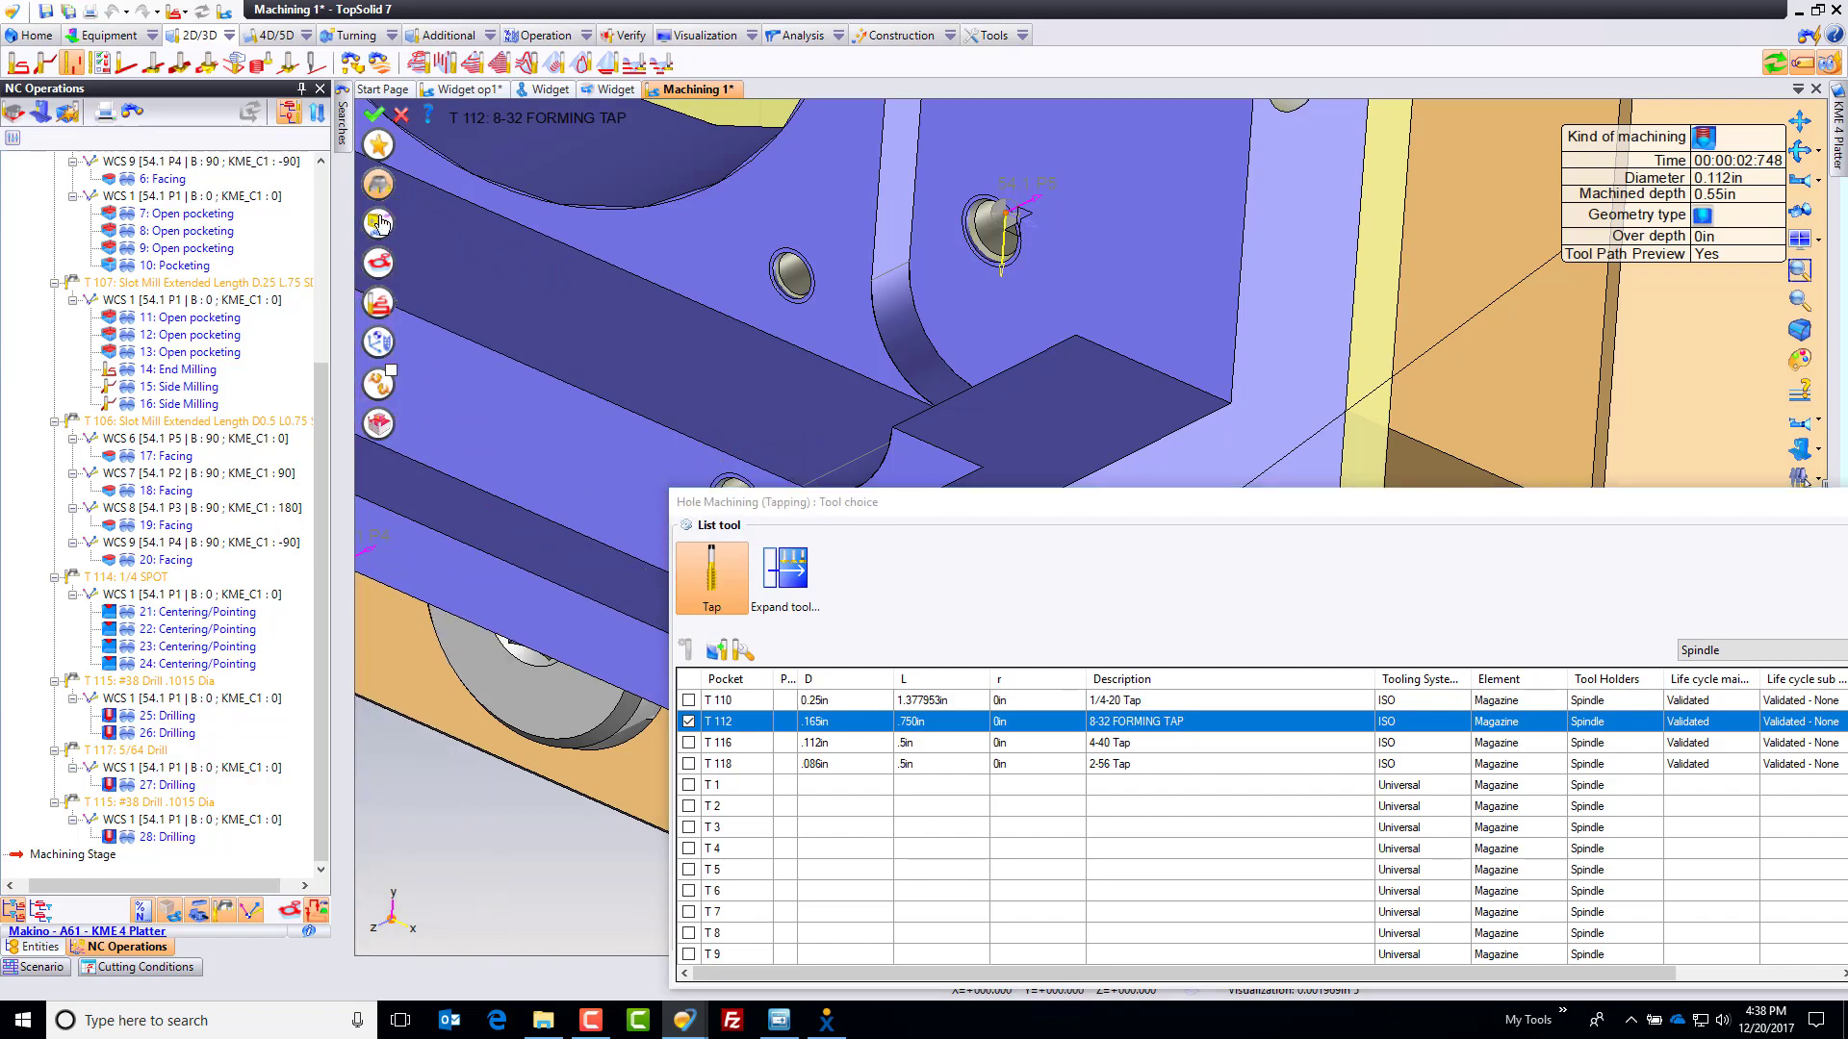
Step: Leave the cutting conditions and add the same-diameter holes to the tapping
{"action": "left_click", "coordinate": [77, 287]}
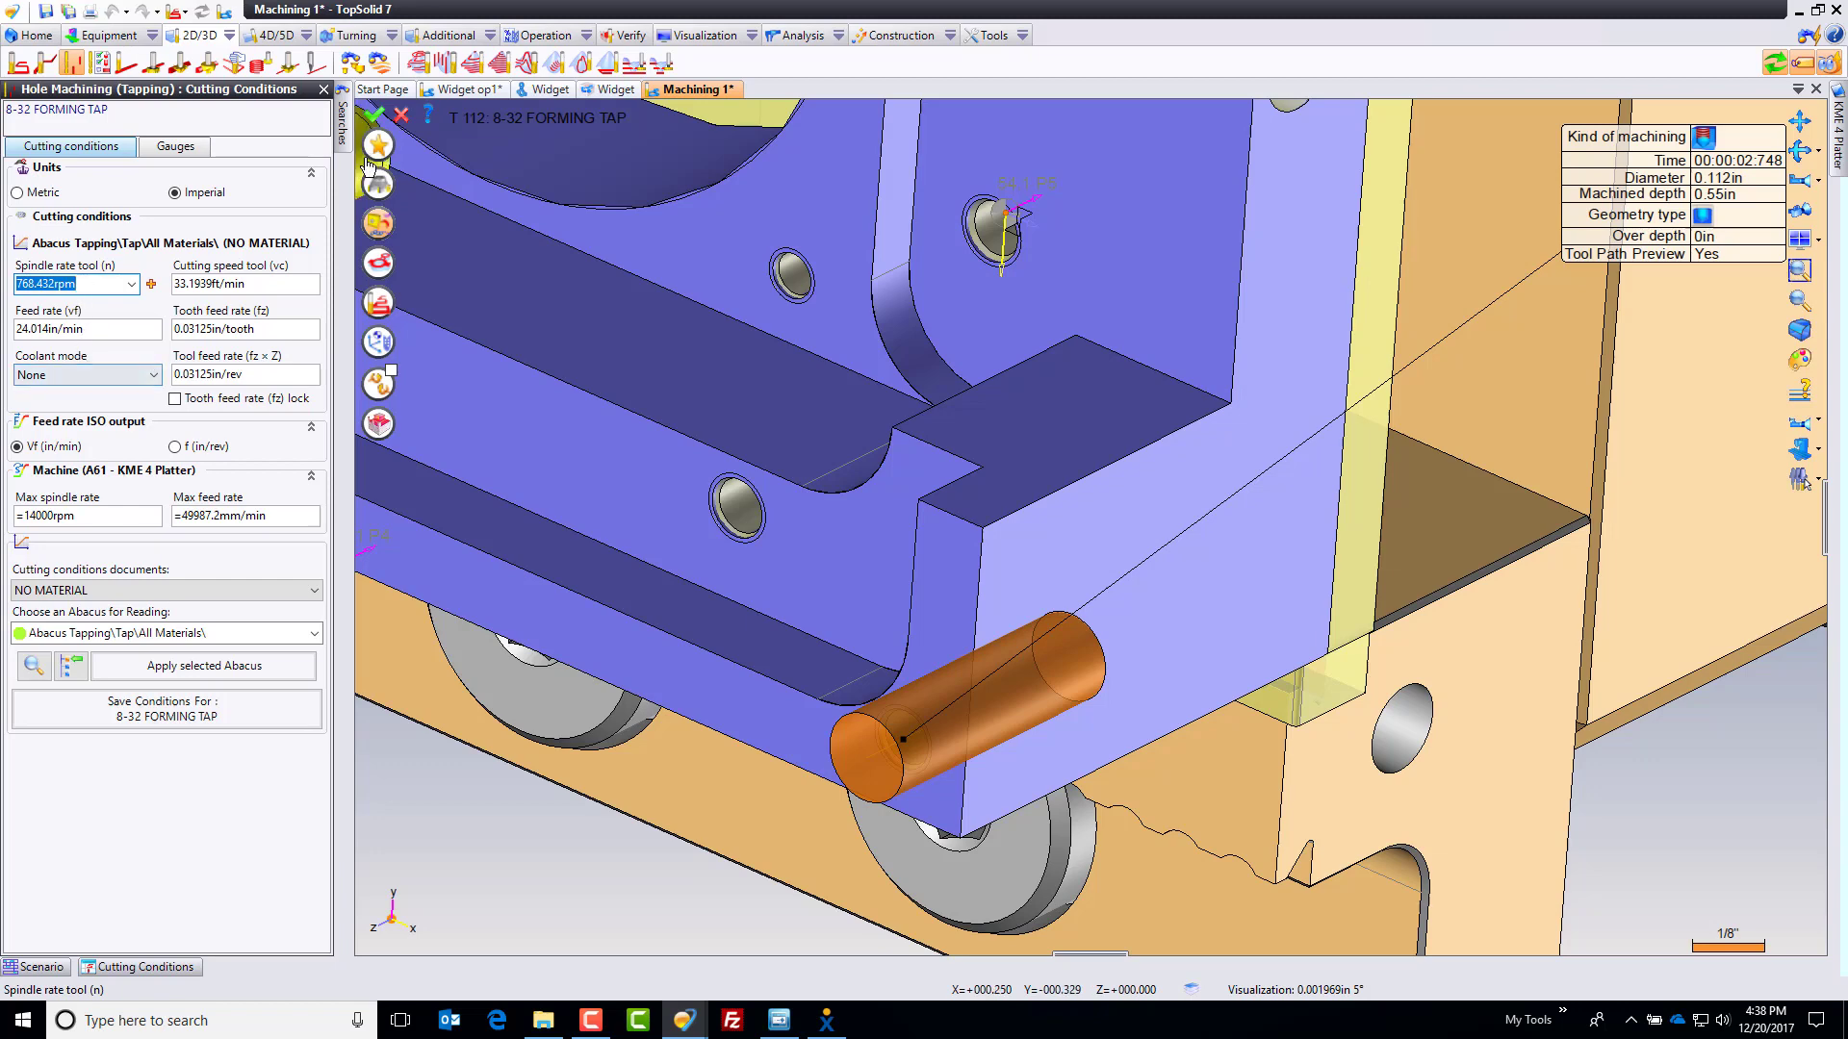
{"action": "left_click", "coordinate": [378, 261]}
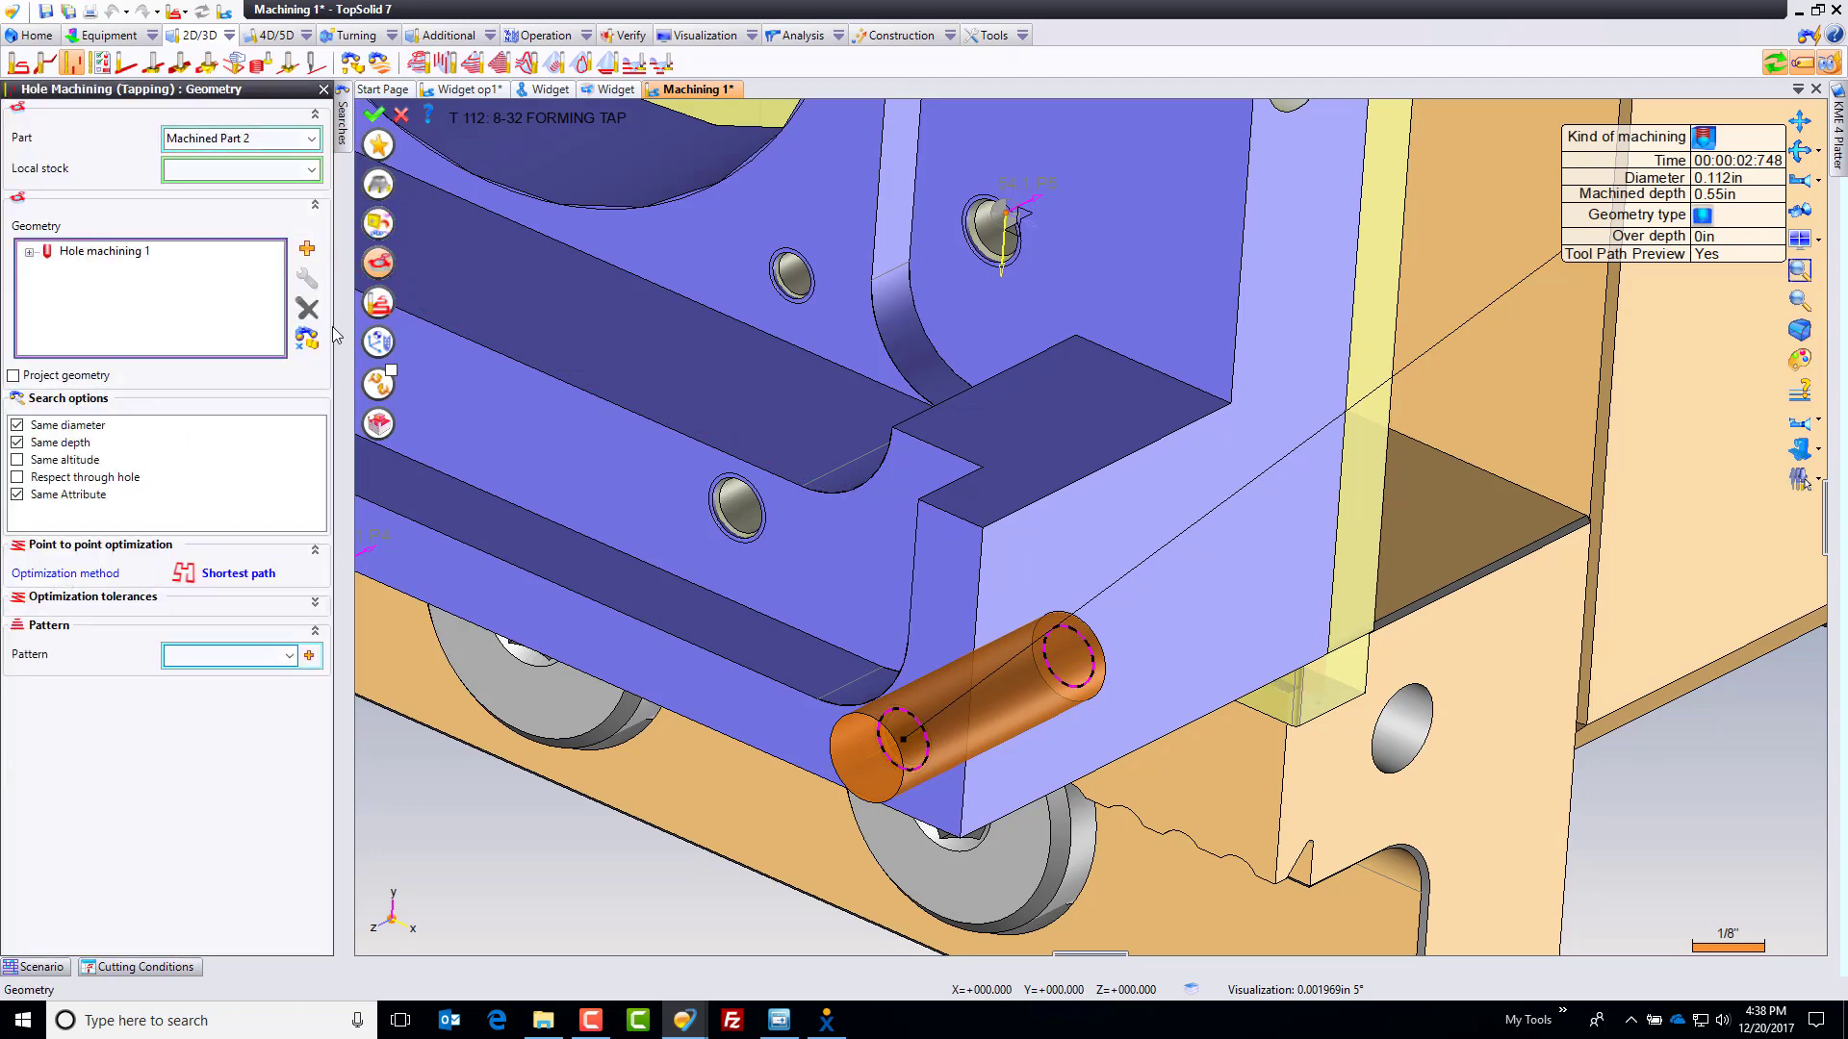
{"action": "left_click", "coordinate": [538, 385]}
{"action": "scroll", "coordinate": [1304, 816], "scroll_direction": "down", "scroll_amount": 5}
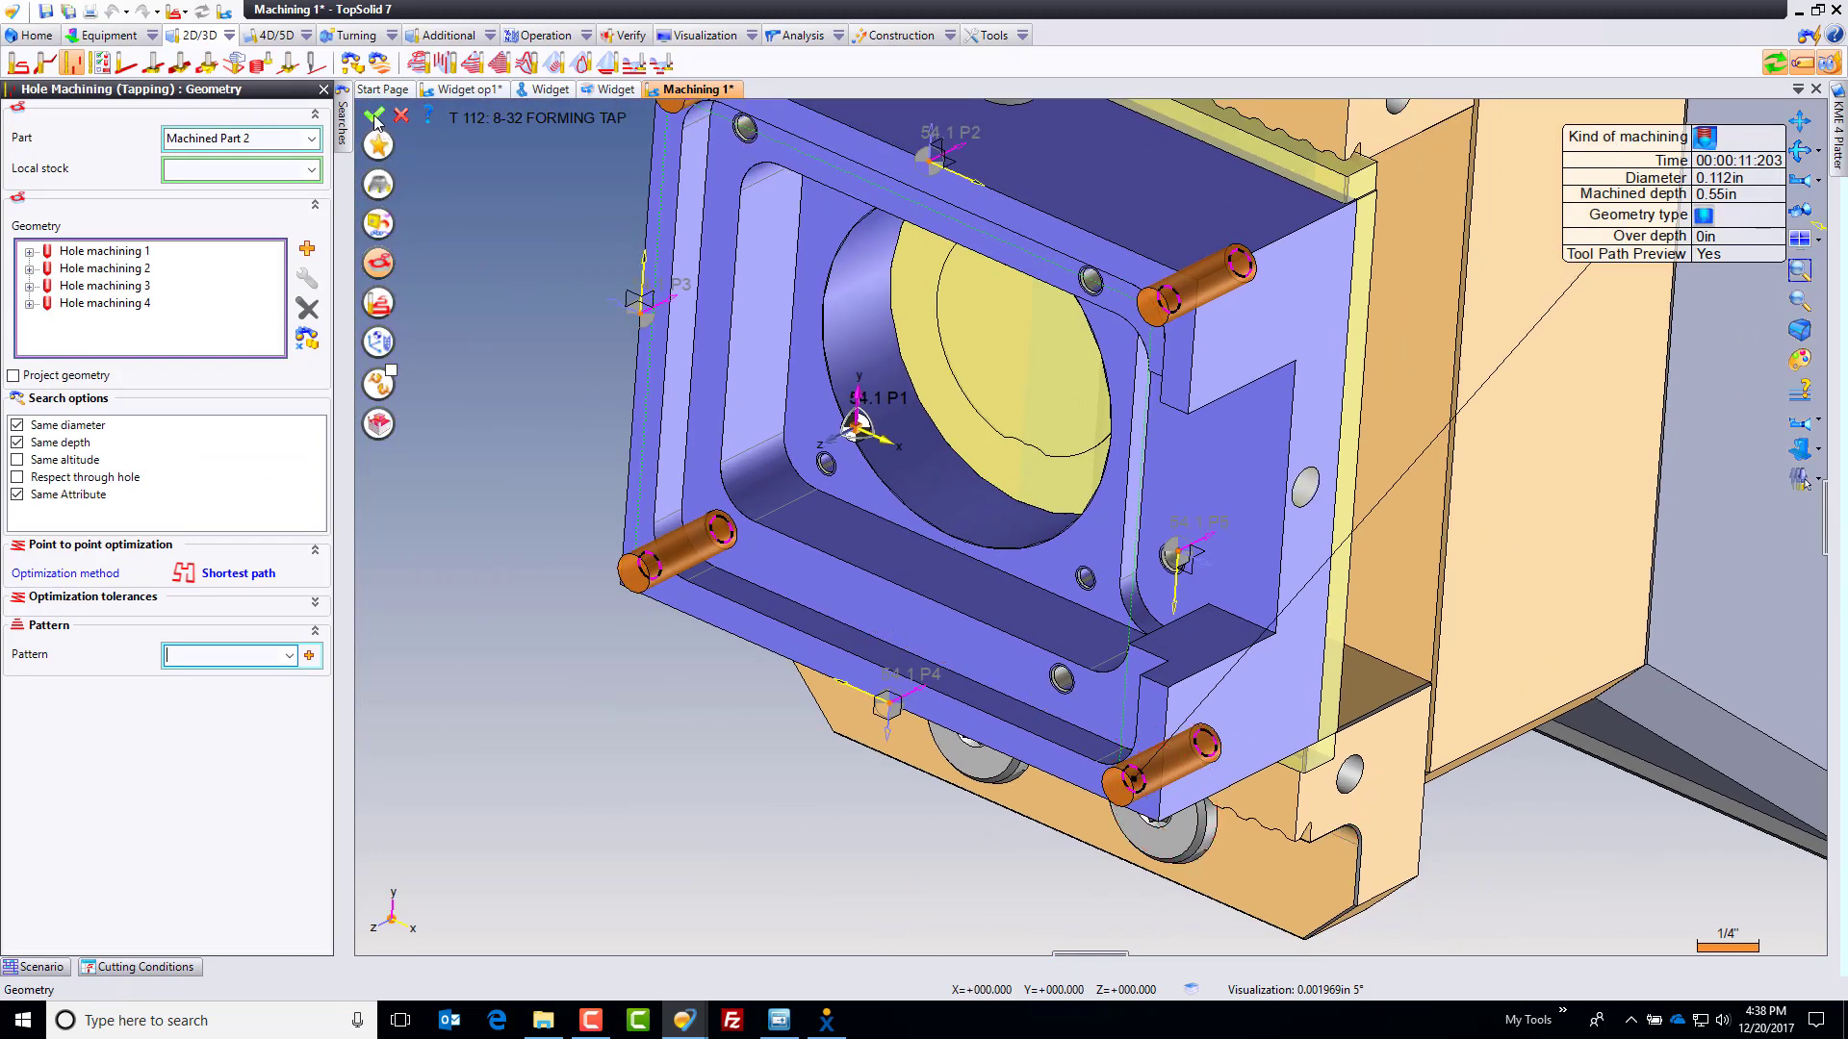
Step: Add the four remaining rim holes as Hole machining 5–8
{"action": "middle_click_drag", "start_coordinate": [924, 673], "coordinate": [1040, 688]}
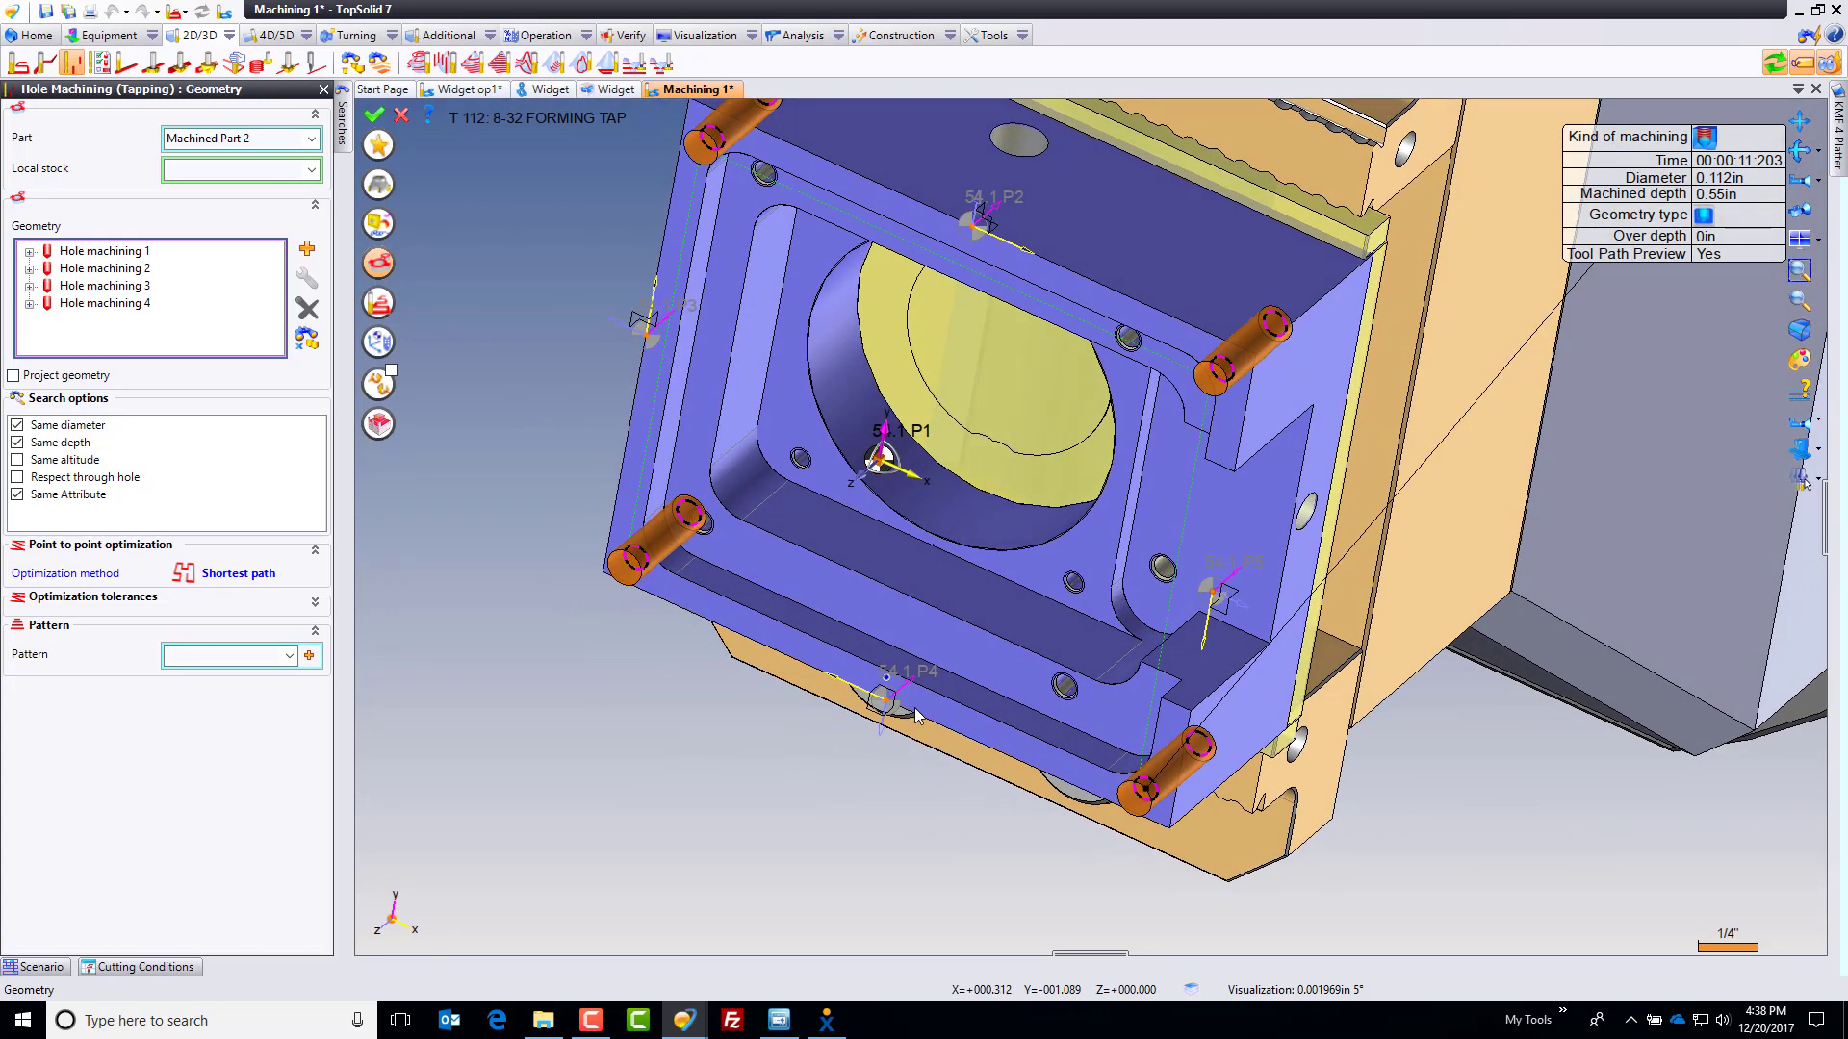
{"action": "left_click", "coordinate": [1062, 689]}
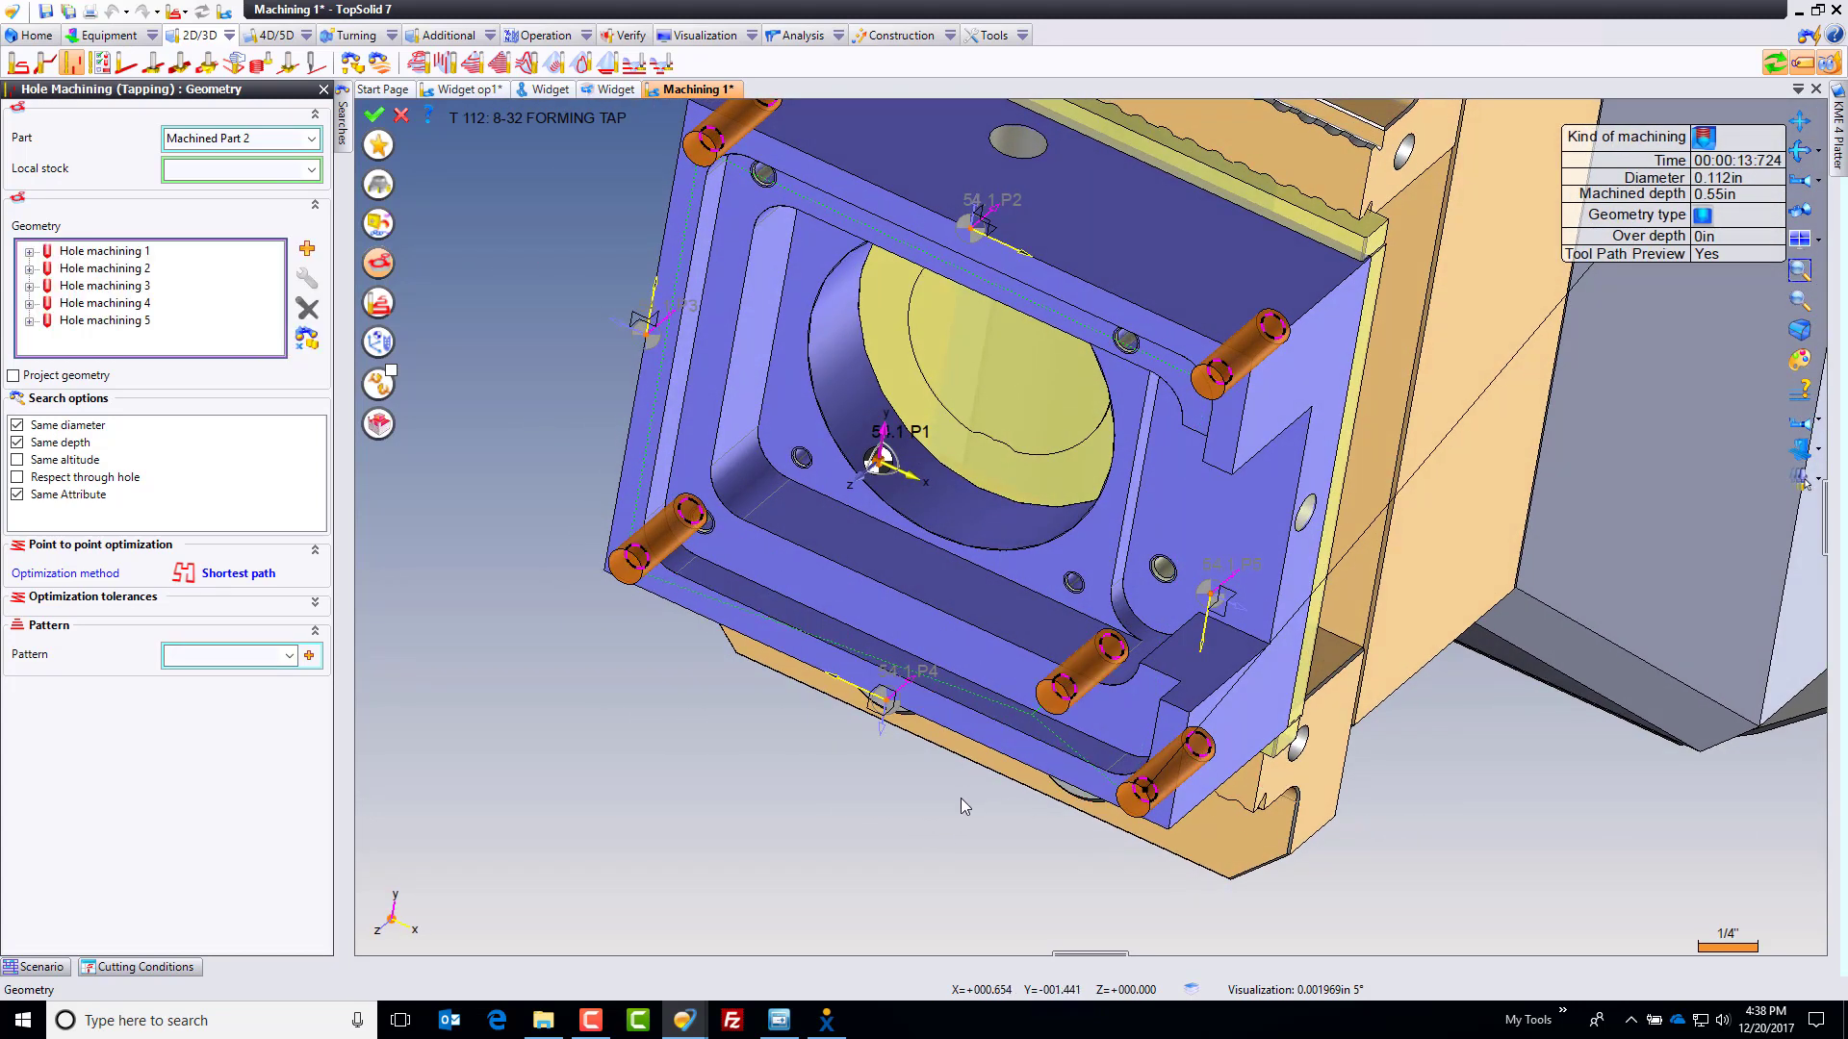
{"action": "left_click", "coordinate": [704, 525]}
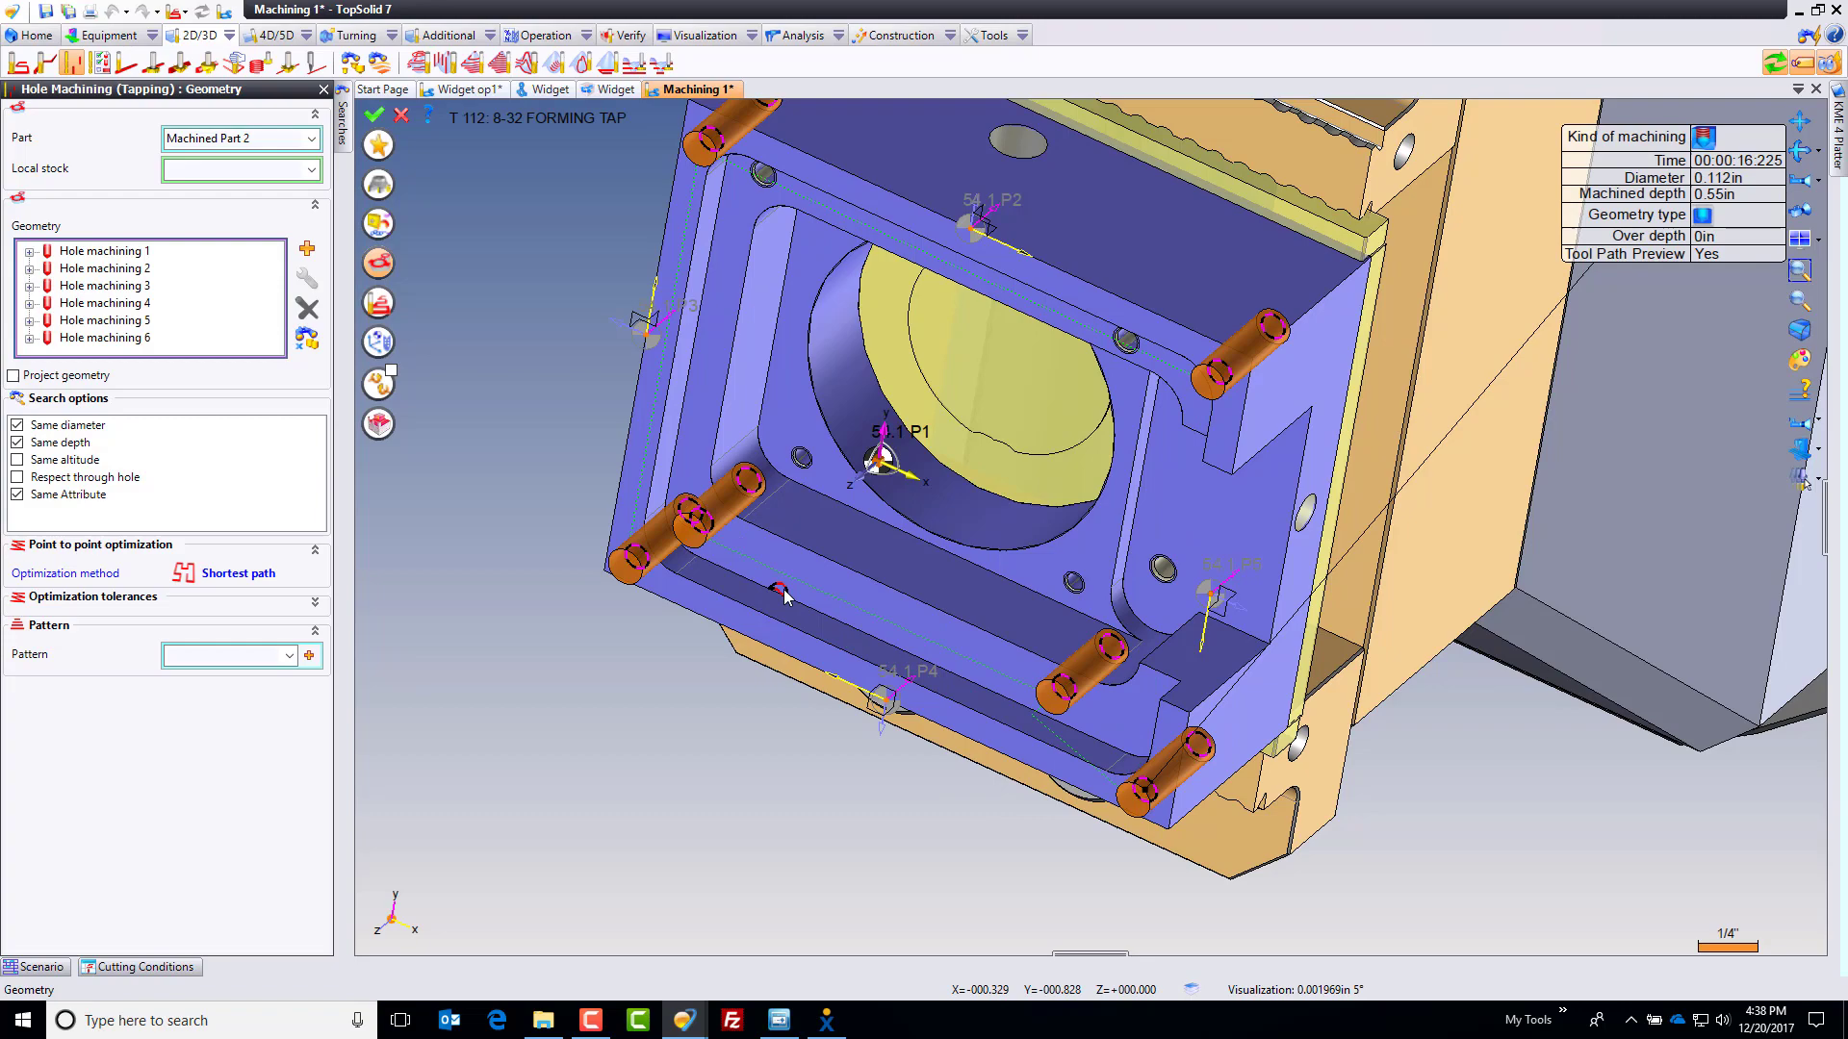
{"action": "middle_click_drag", "start_coordinate": [782, 599], "coordinate": [794, 275]}
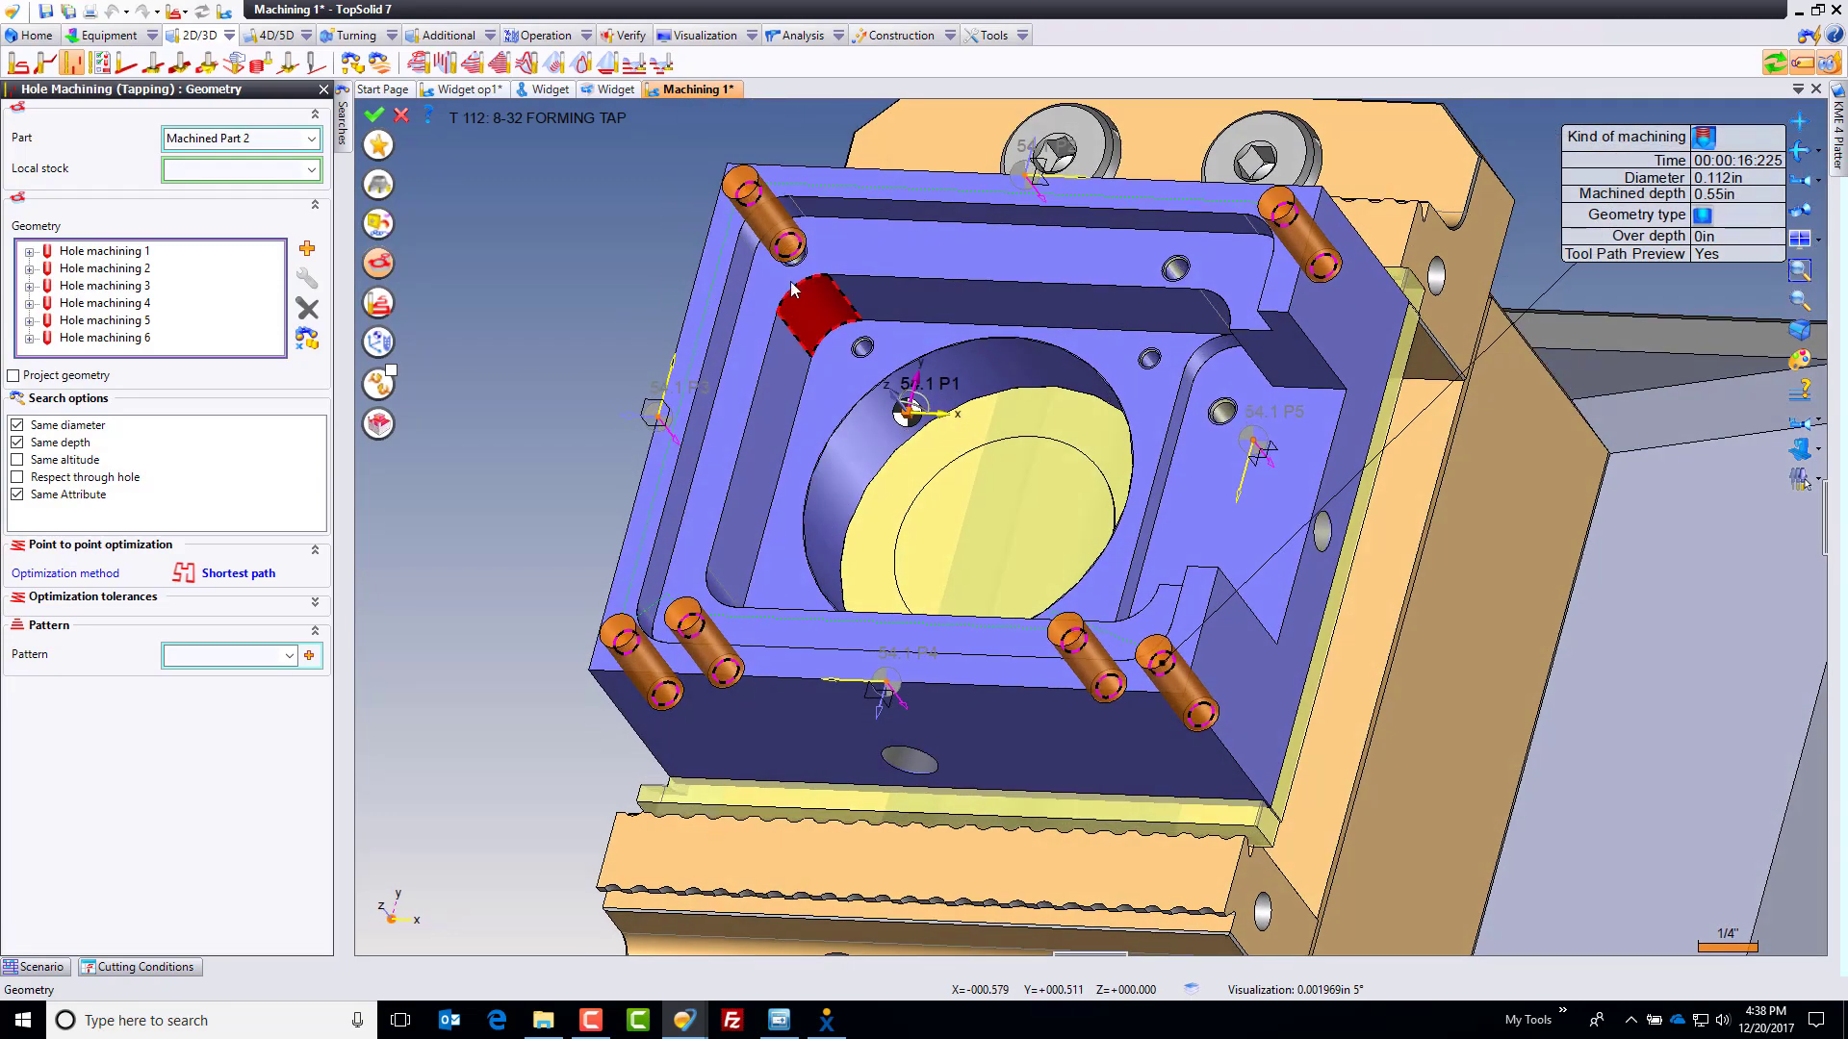
{"action": "left_click", "coordinate": [796, 264]}
{"action": "left_click", "coordinate": [1176, 271]}
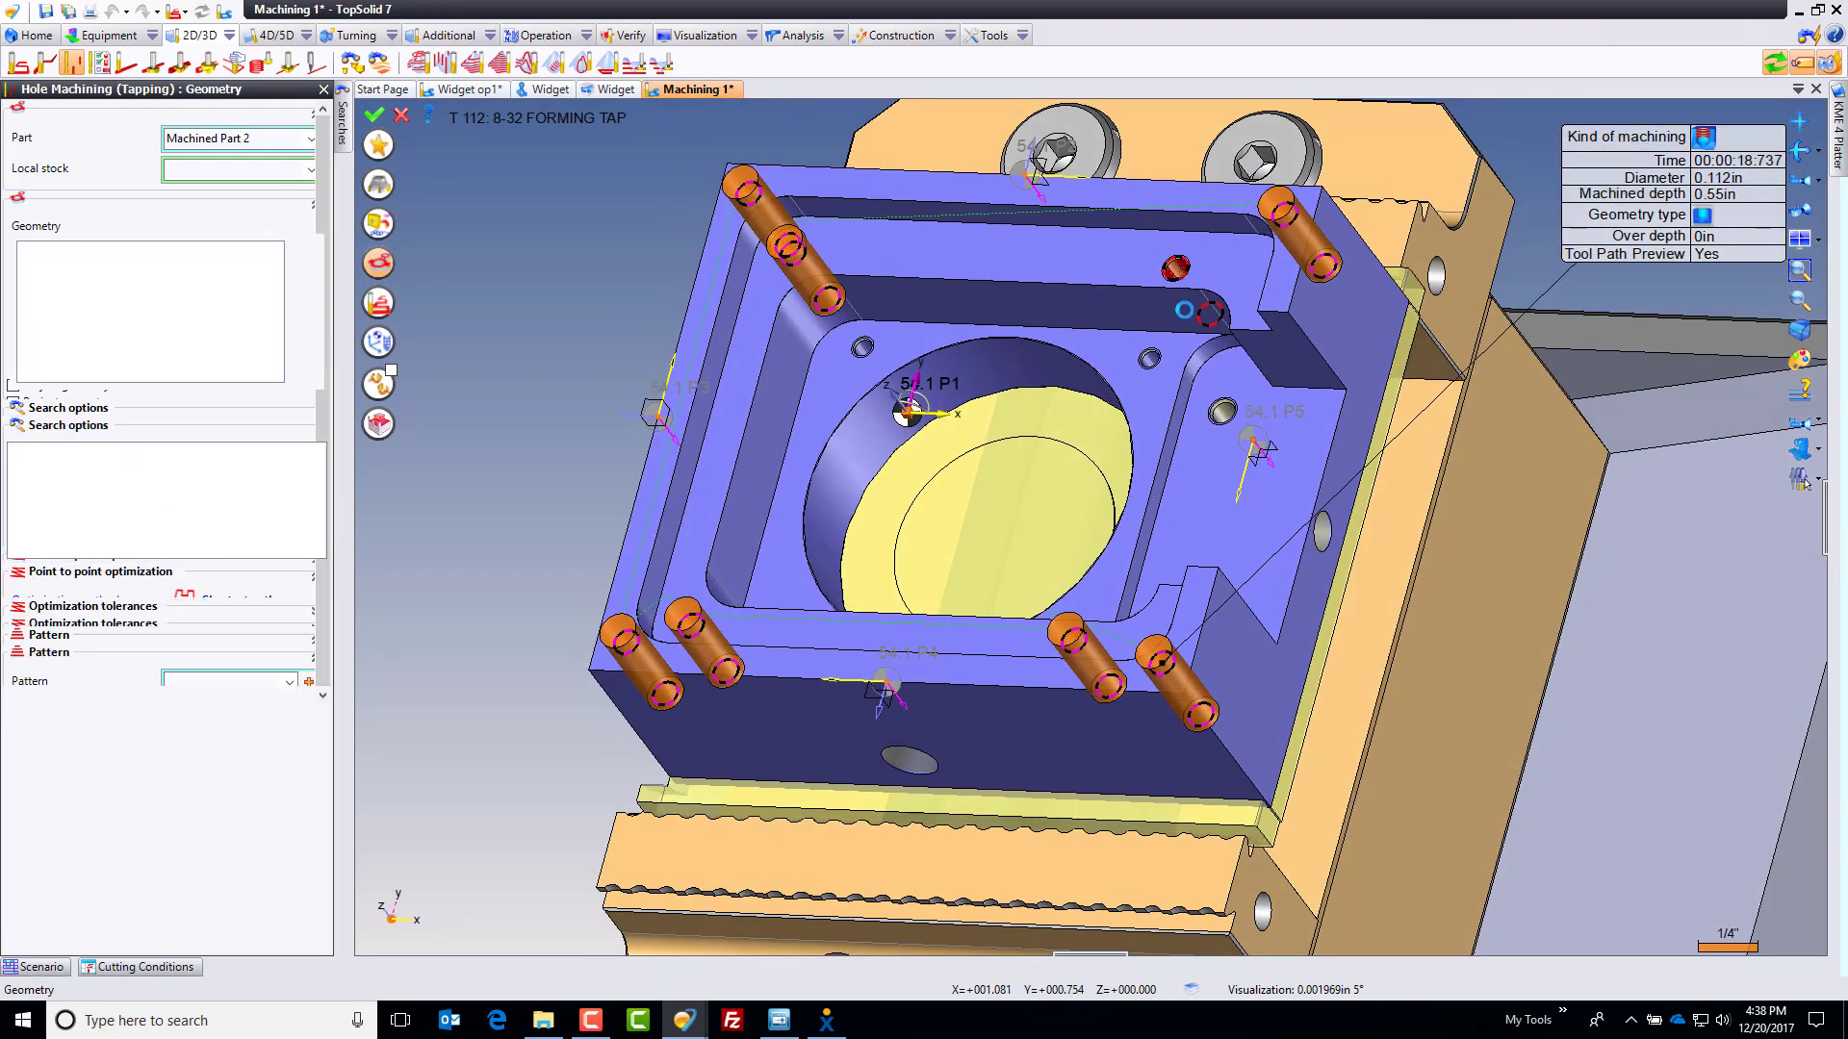
Step: Check the eight tap positions from several angles and validate the 8-32 tapping
{"action": "middle_click_drag", "start_coordinate": [1218, 316], "coordinate": [1242, 238]}
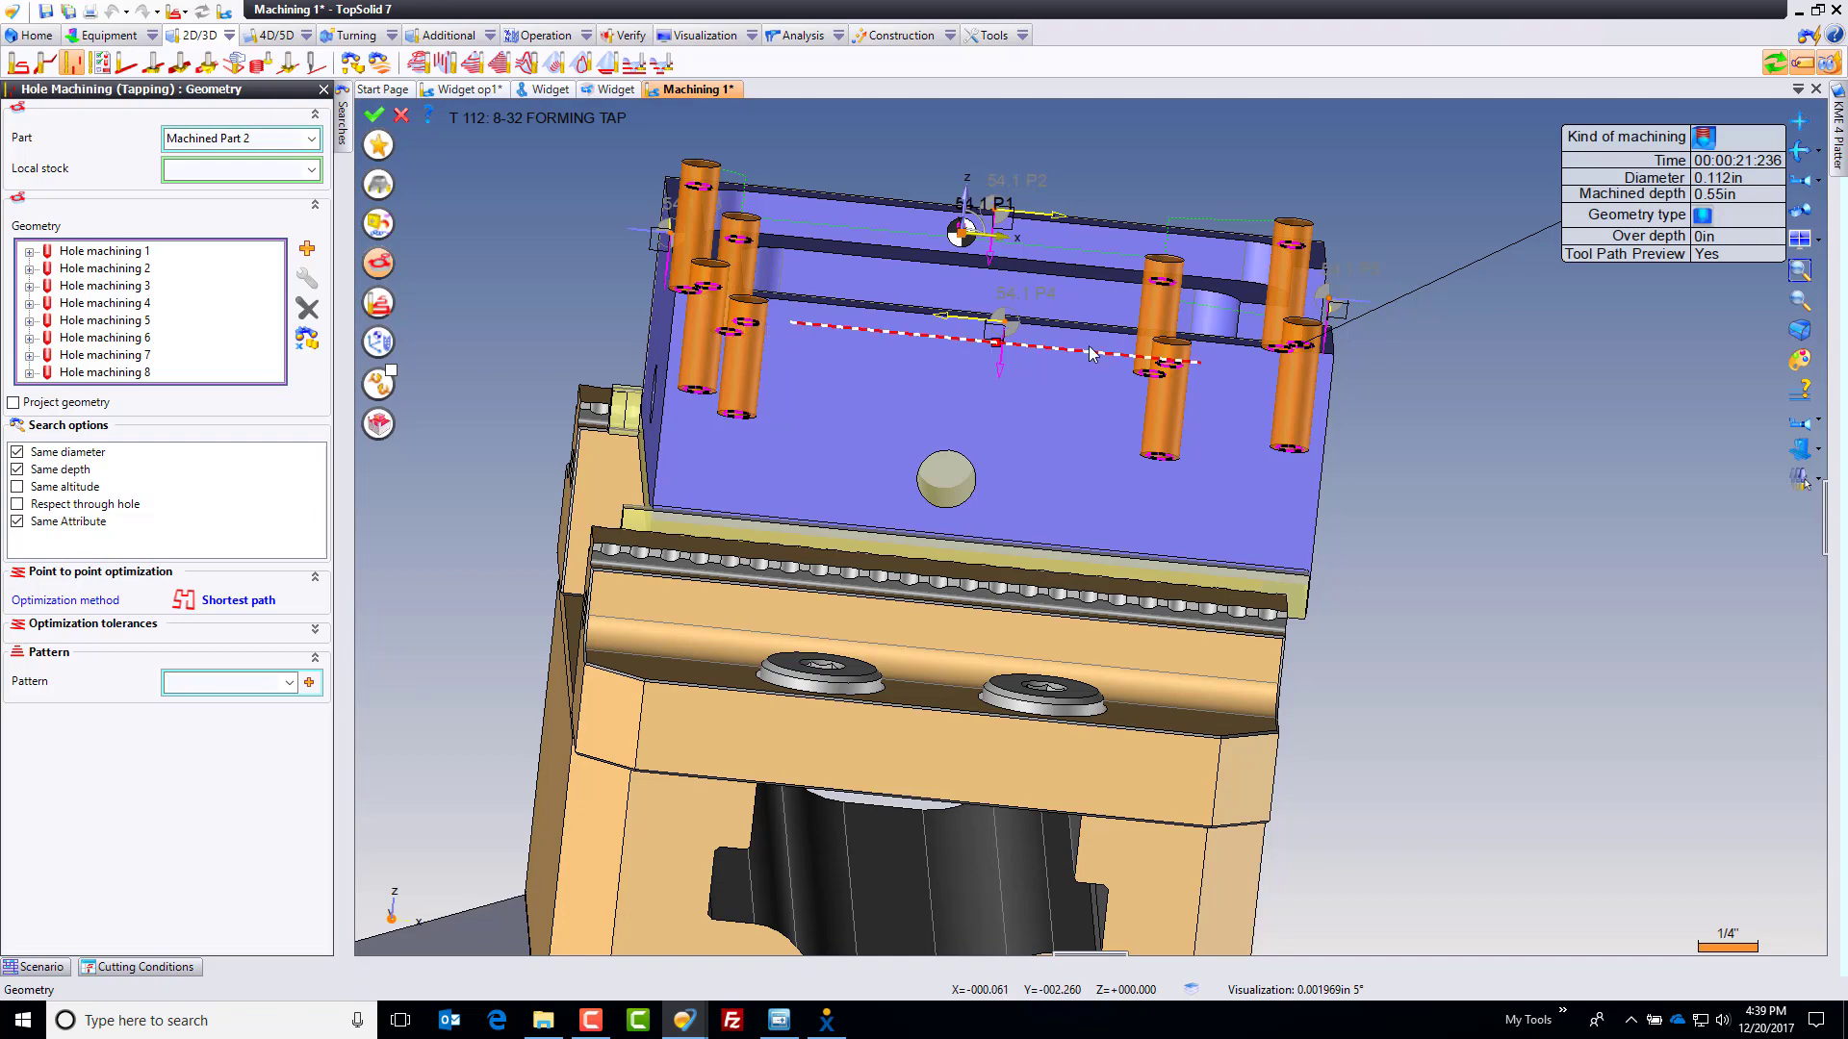
{"action": "middle_click_drag", "start_coordinate": [1082, 363], "coordinate": [934, 621]}
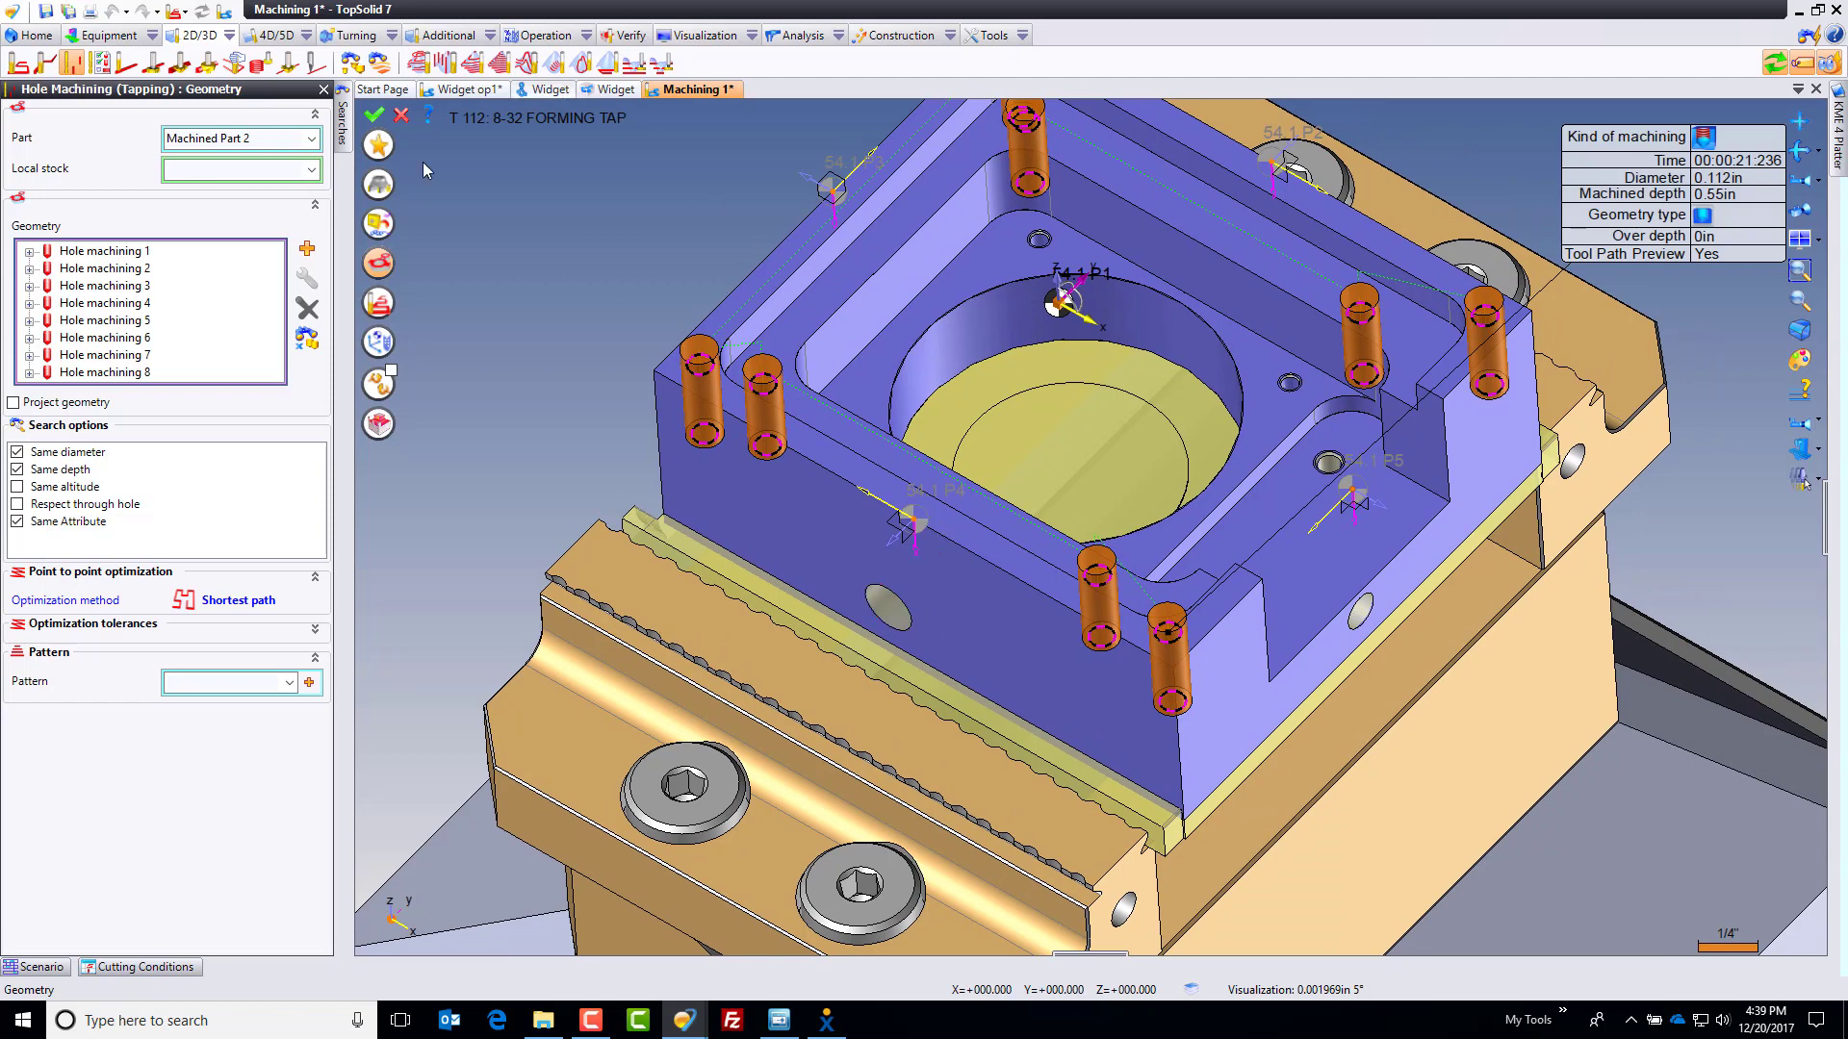
{"action": "left_click", "coordinate": [375, 115]}
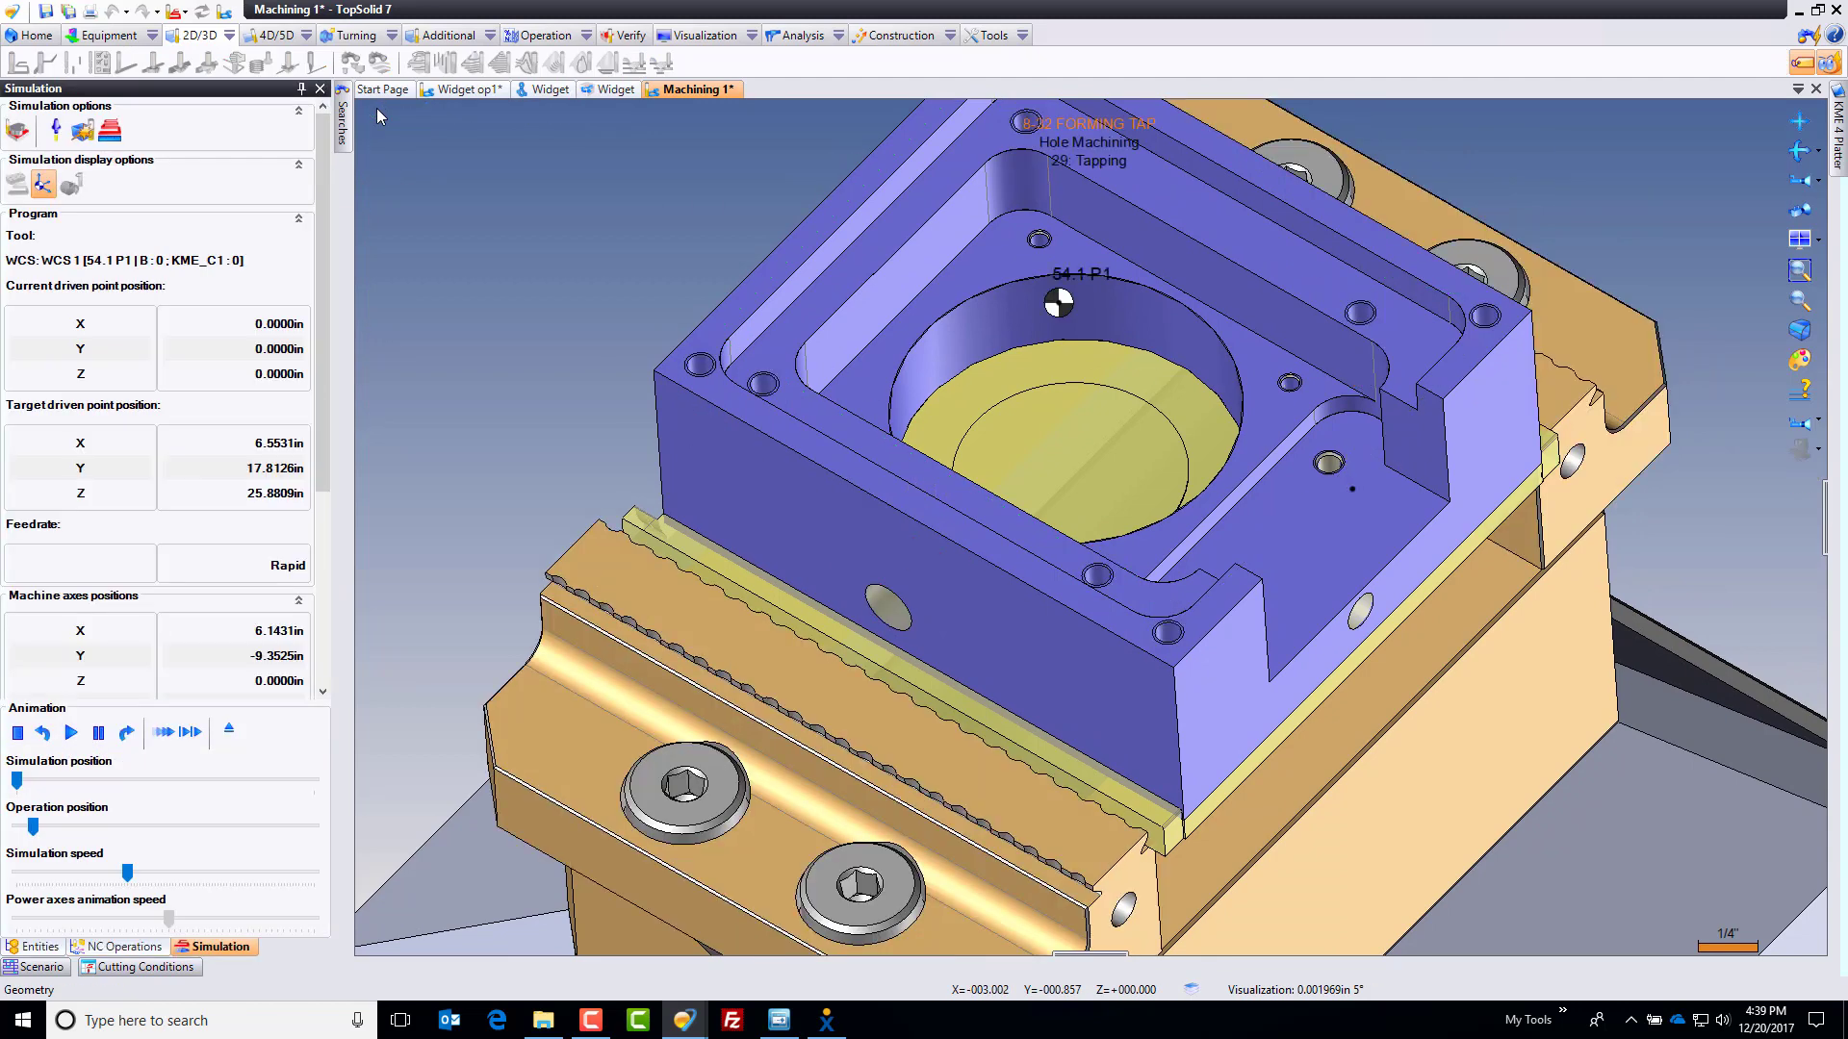
Step: Start a hole machining operation on the small hole and switch it to tapping with the 2-56 tap
{"action": "scroll", "coordinate": [1290, 383], "scroll_direction": "up", "scroll_amount": 2}
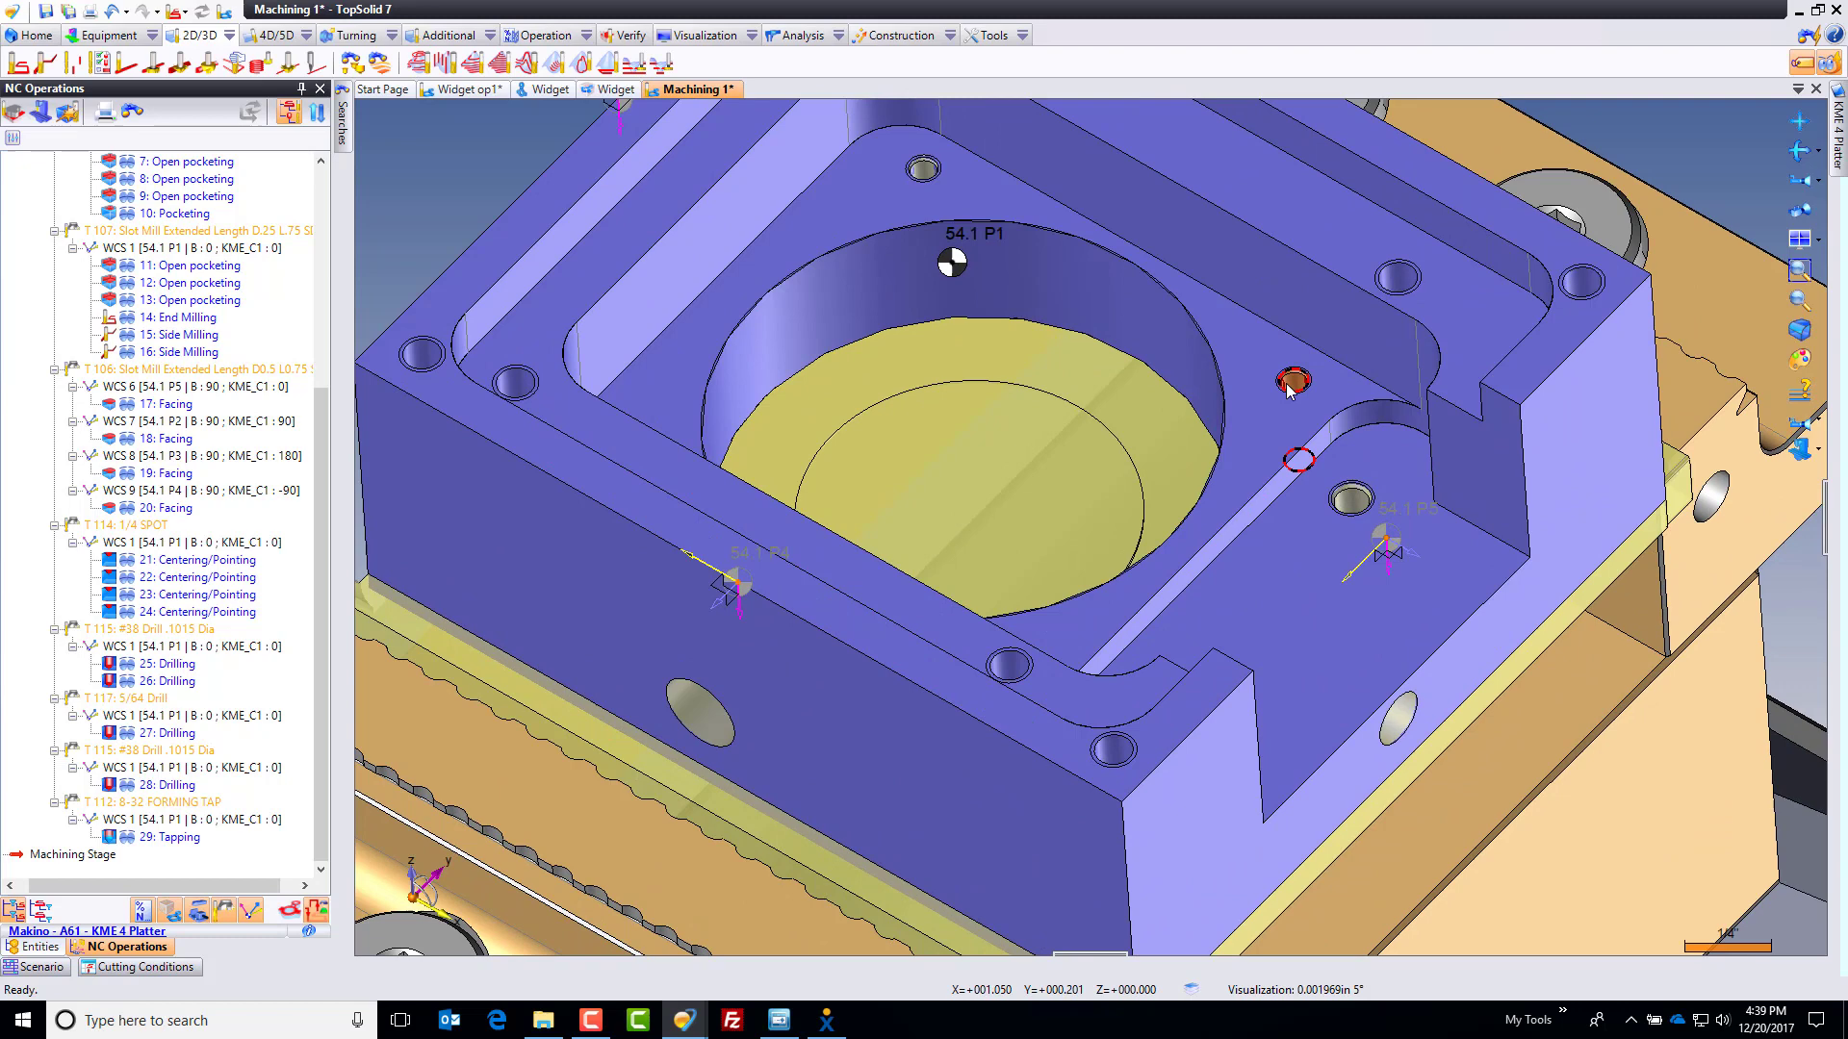
{"action": "right_click", "coordinate": [1293, 385]}
{"action": "mouse_move", "coordinate": [1396, 339]}
{"action": "left_click", "coordinate": [1611, 338]}
{"action": "left_click", "coordinate": [1703, 141]}
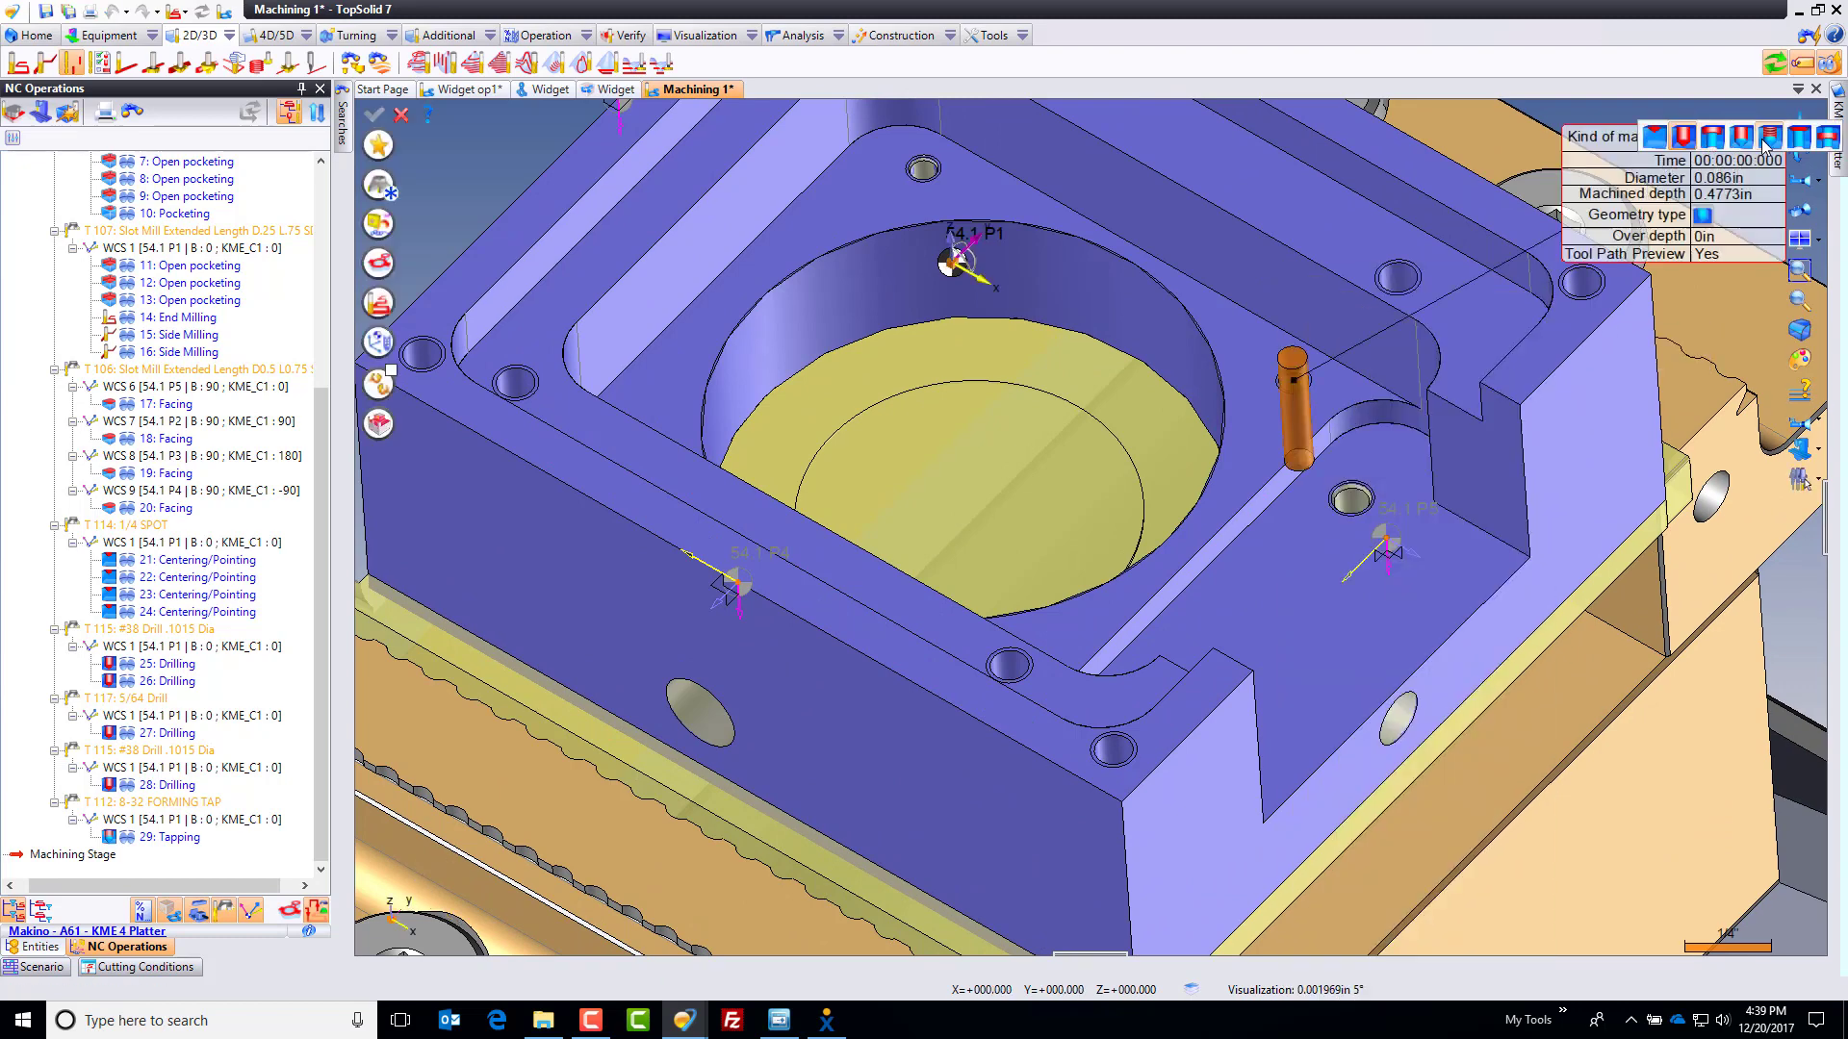
{"action": "left_click", "coordinate": [1770, 137]}
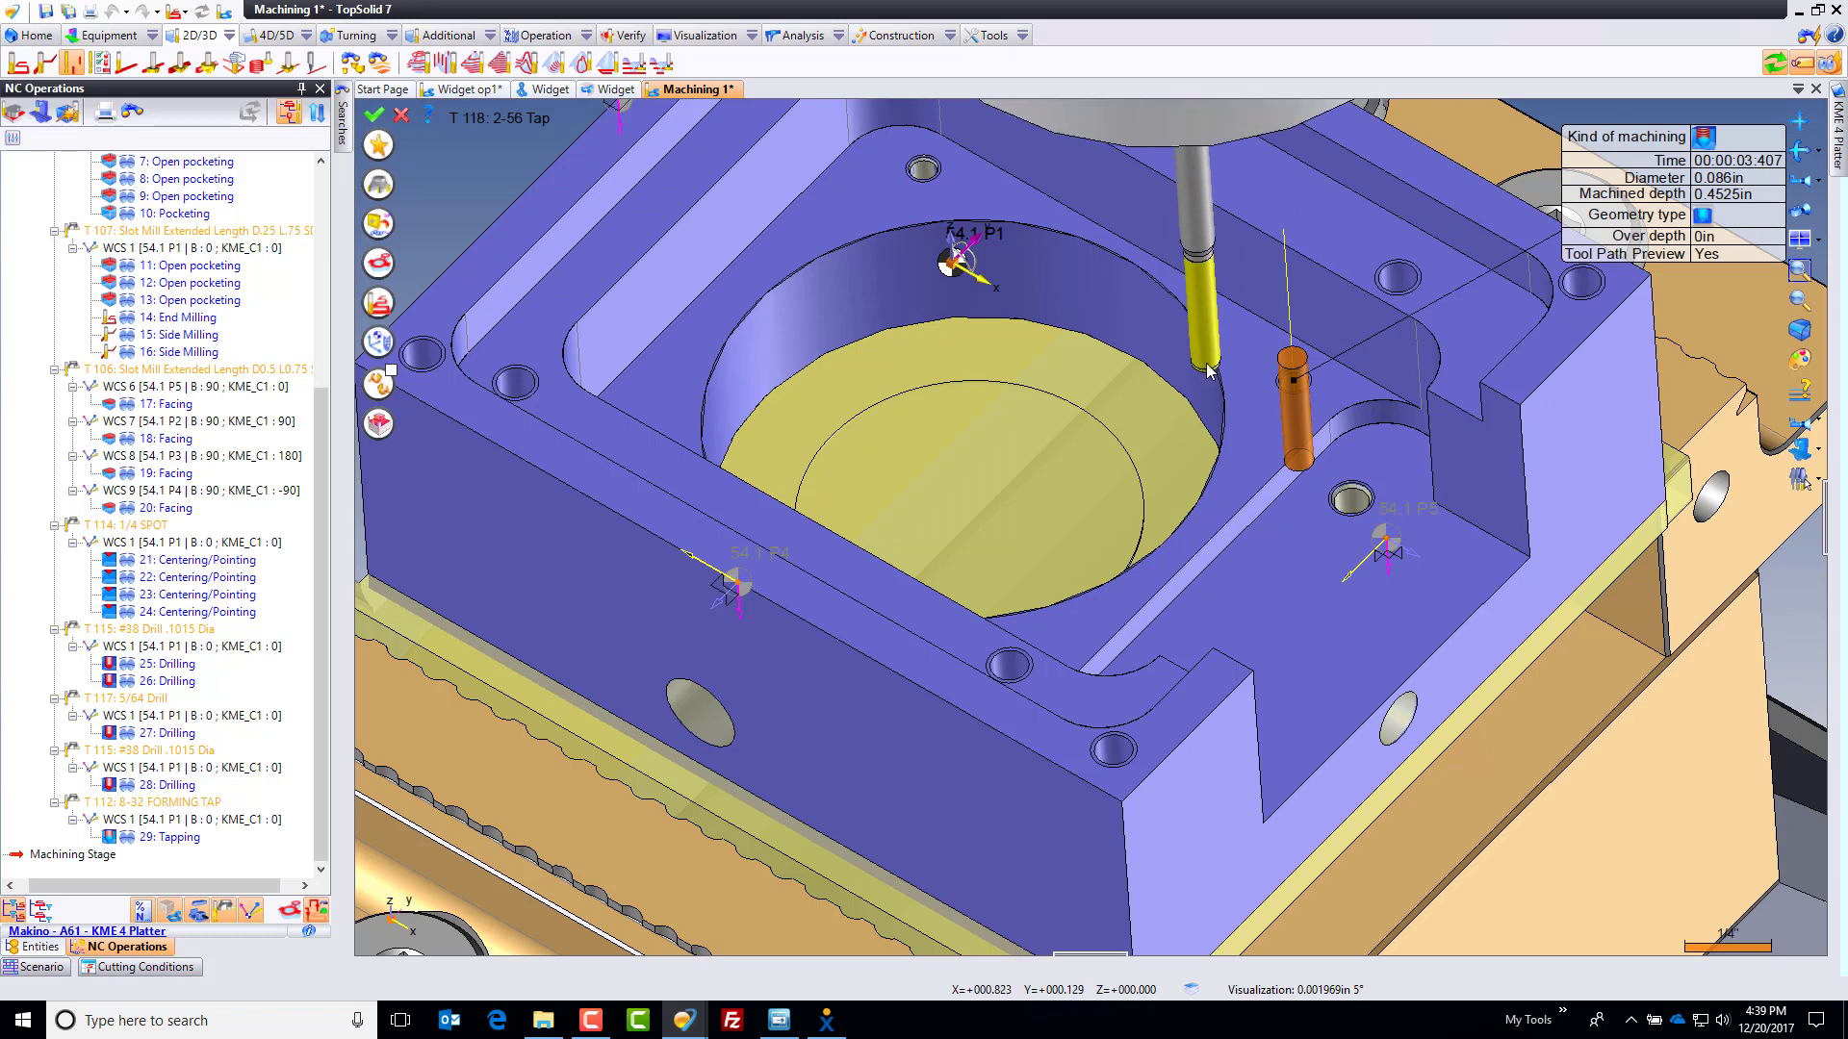
Step: Add all matching holes, review the 2-56 tap's cutting conditions and validate the tapping
{"action": "left_click", "coordinate": [379, 263]}
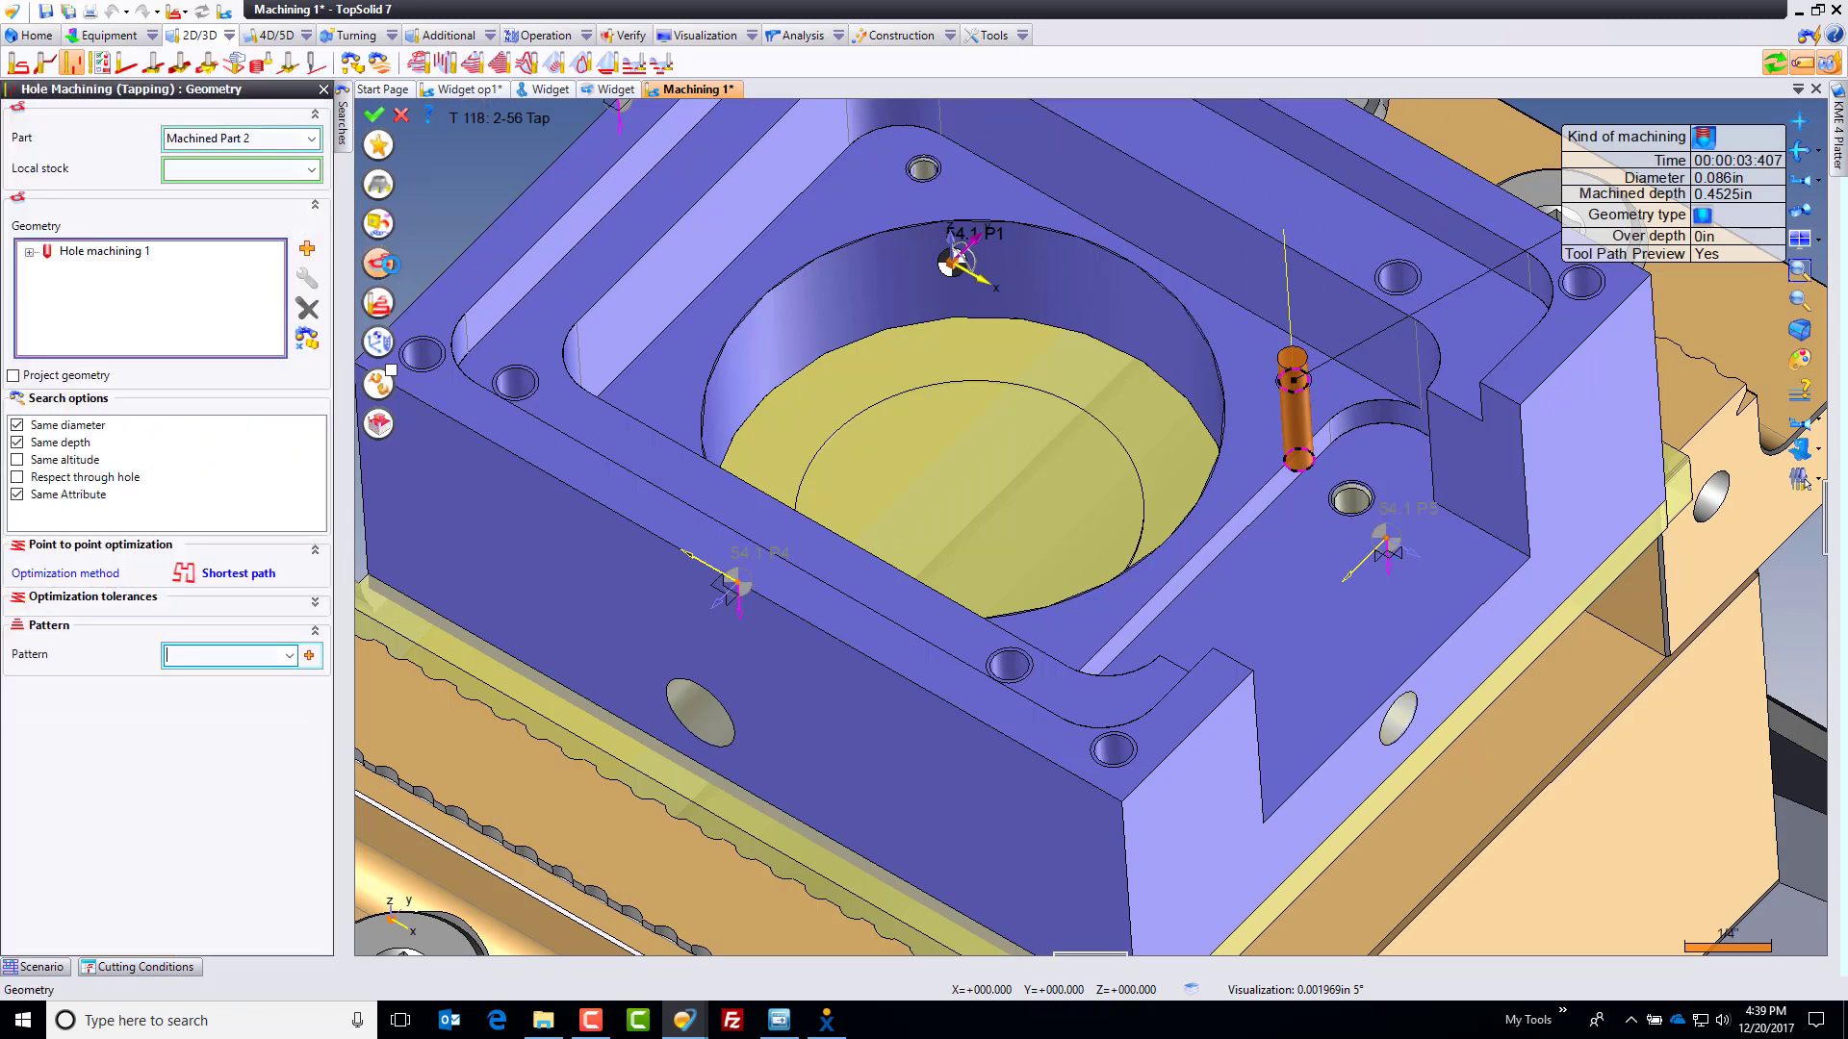
{"action": "left_click", "coordinate": [307, 339]}
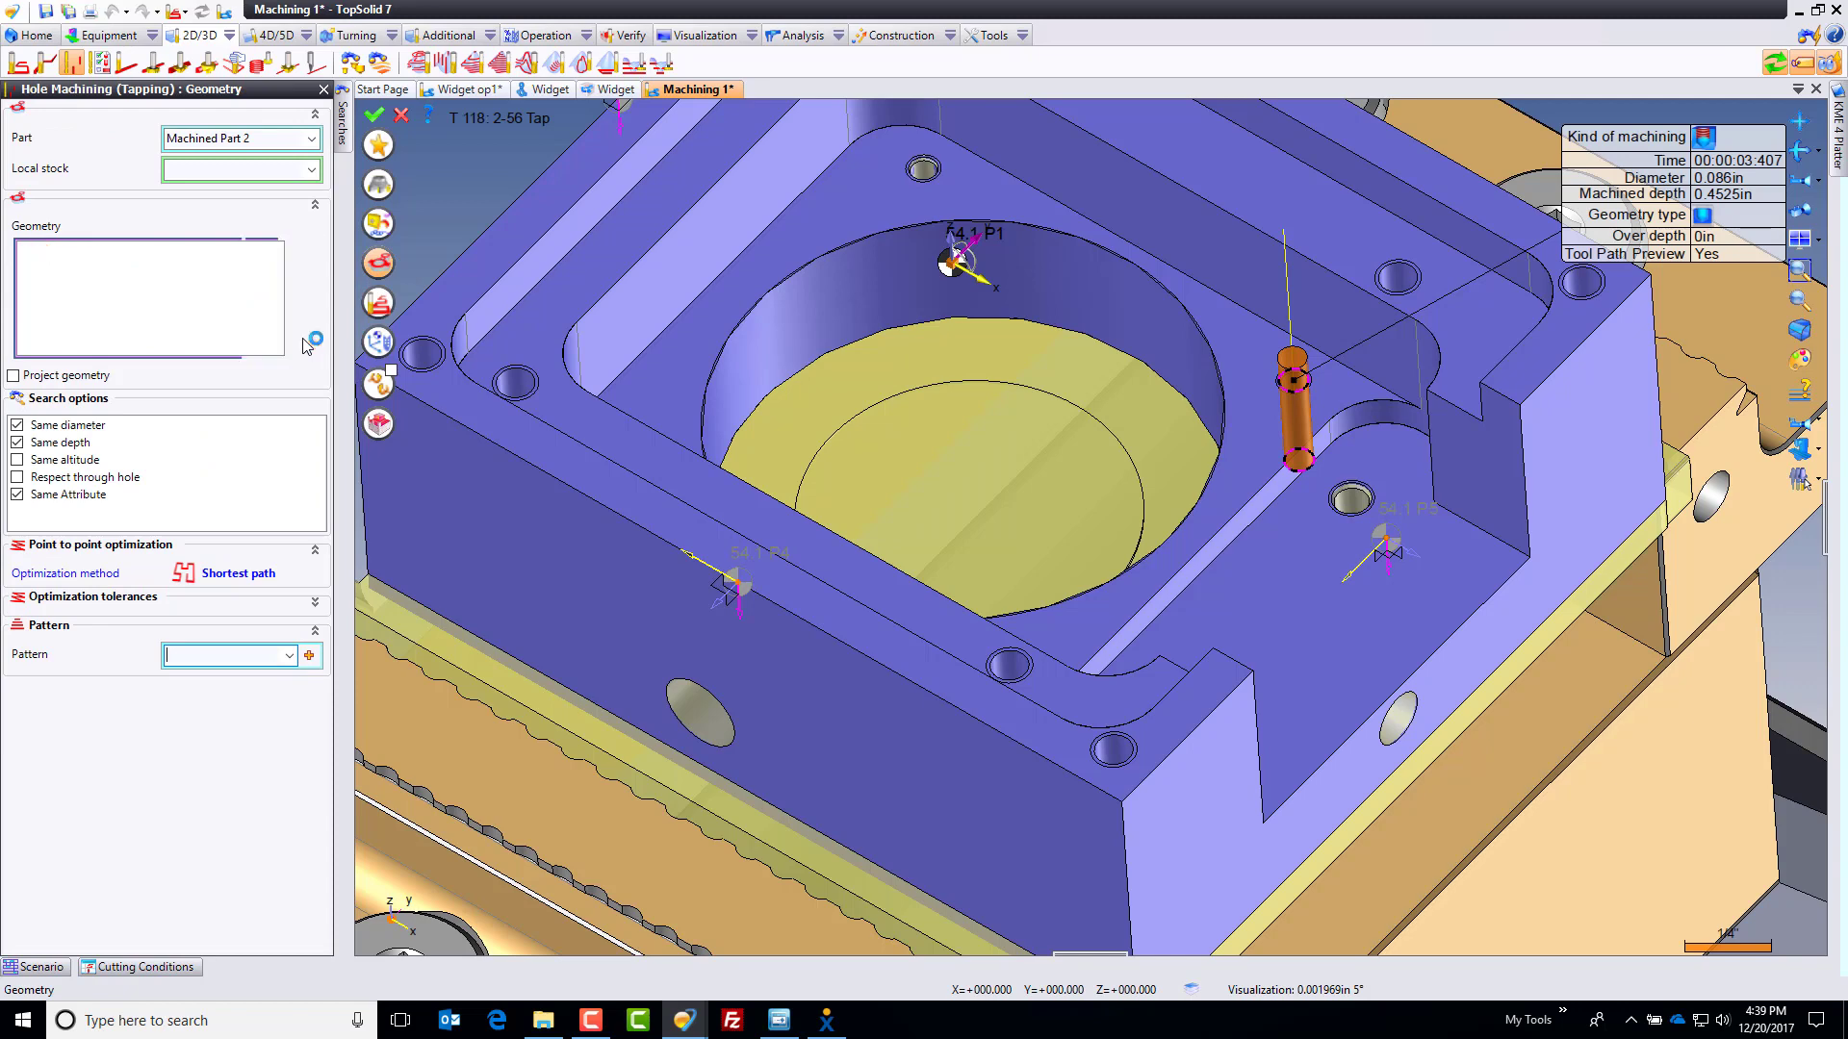
{"action": "left_click", "coordinate": [380, 235]}
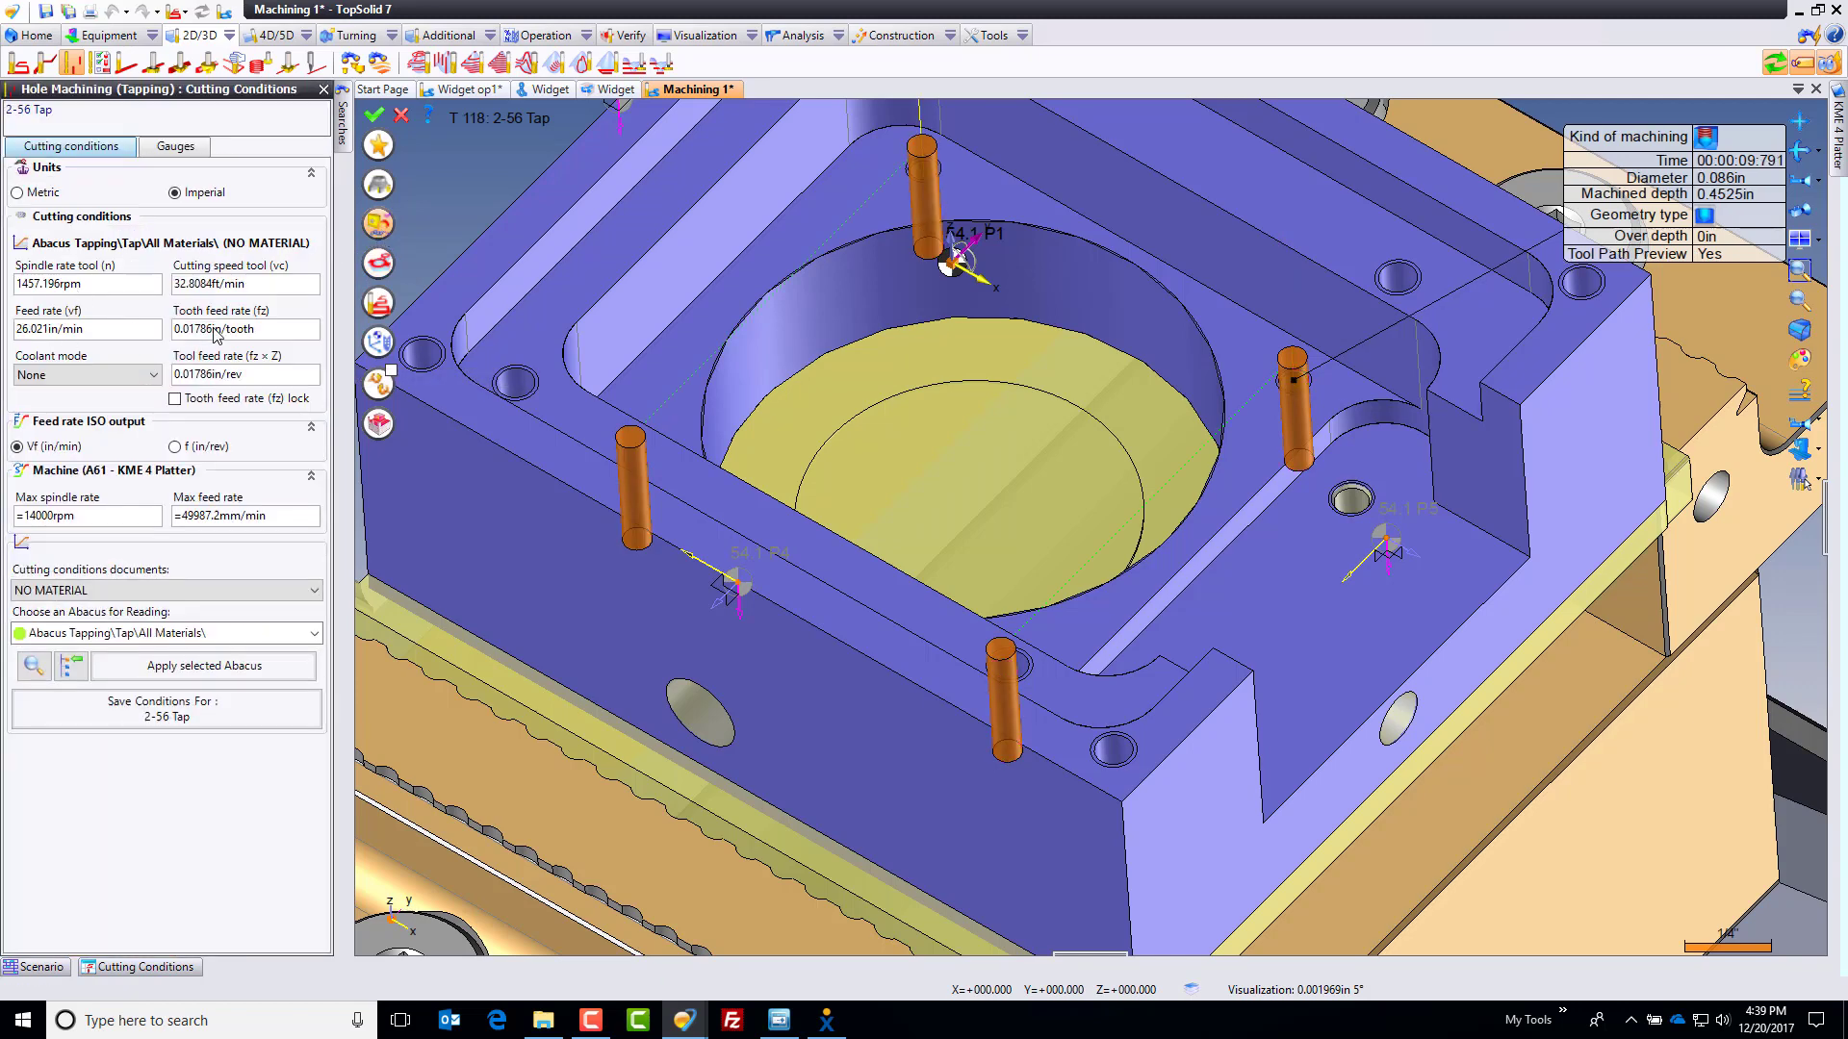
{"action": "left_click", "coordinate": [374, 115]}
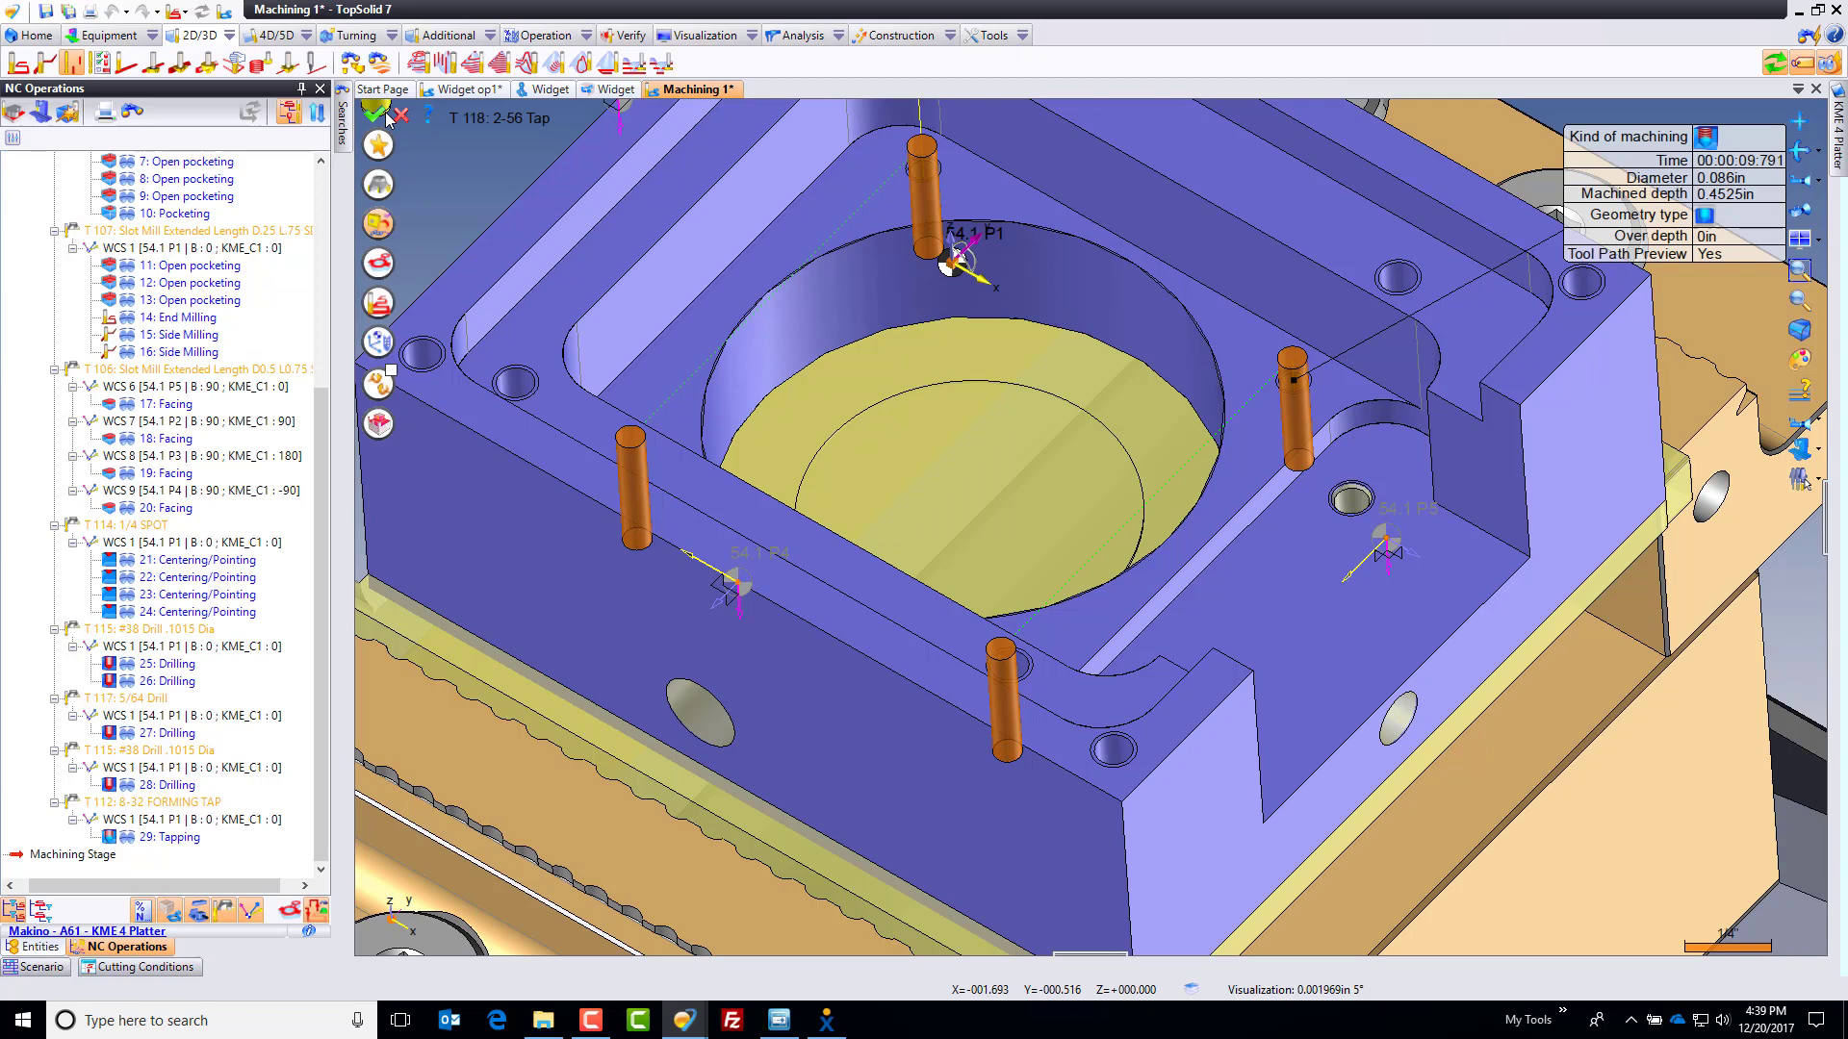
{"action": "scroll", "coordinate": [873, 496], "scroll_direction": "down", "scroll_amount": 2}
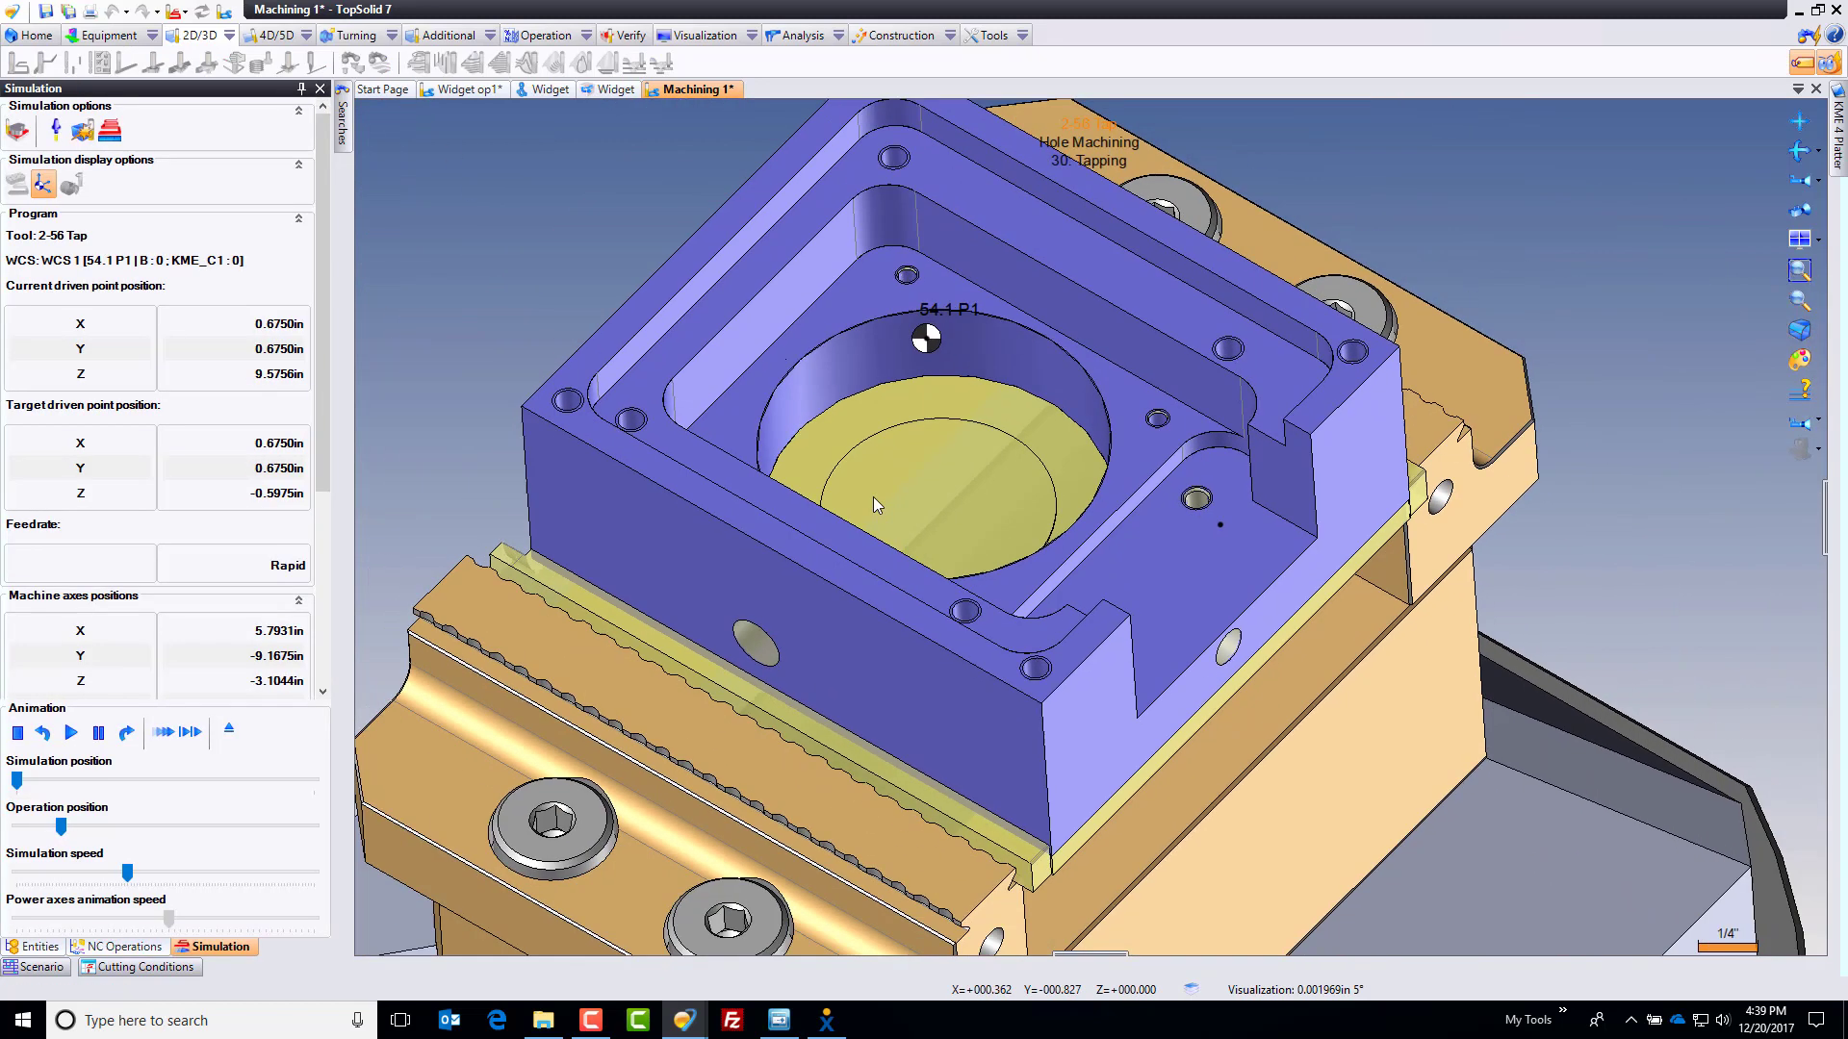
Step: Leave the simulation and start a spot-drilling operation on the side hole at P2
{"action": "scroll", "coordinate": [1047, 612], "scroll_direction": "down", "scroll_amount": 2}
{"action": "key", "text": "Escape"}
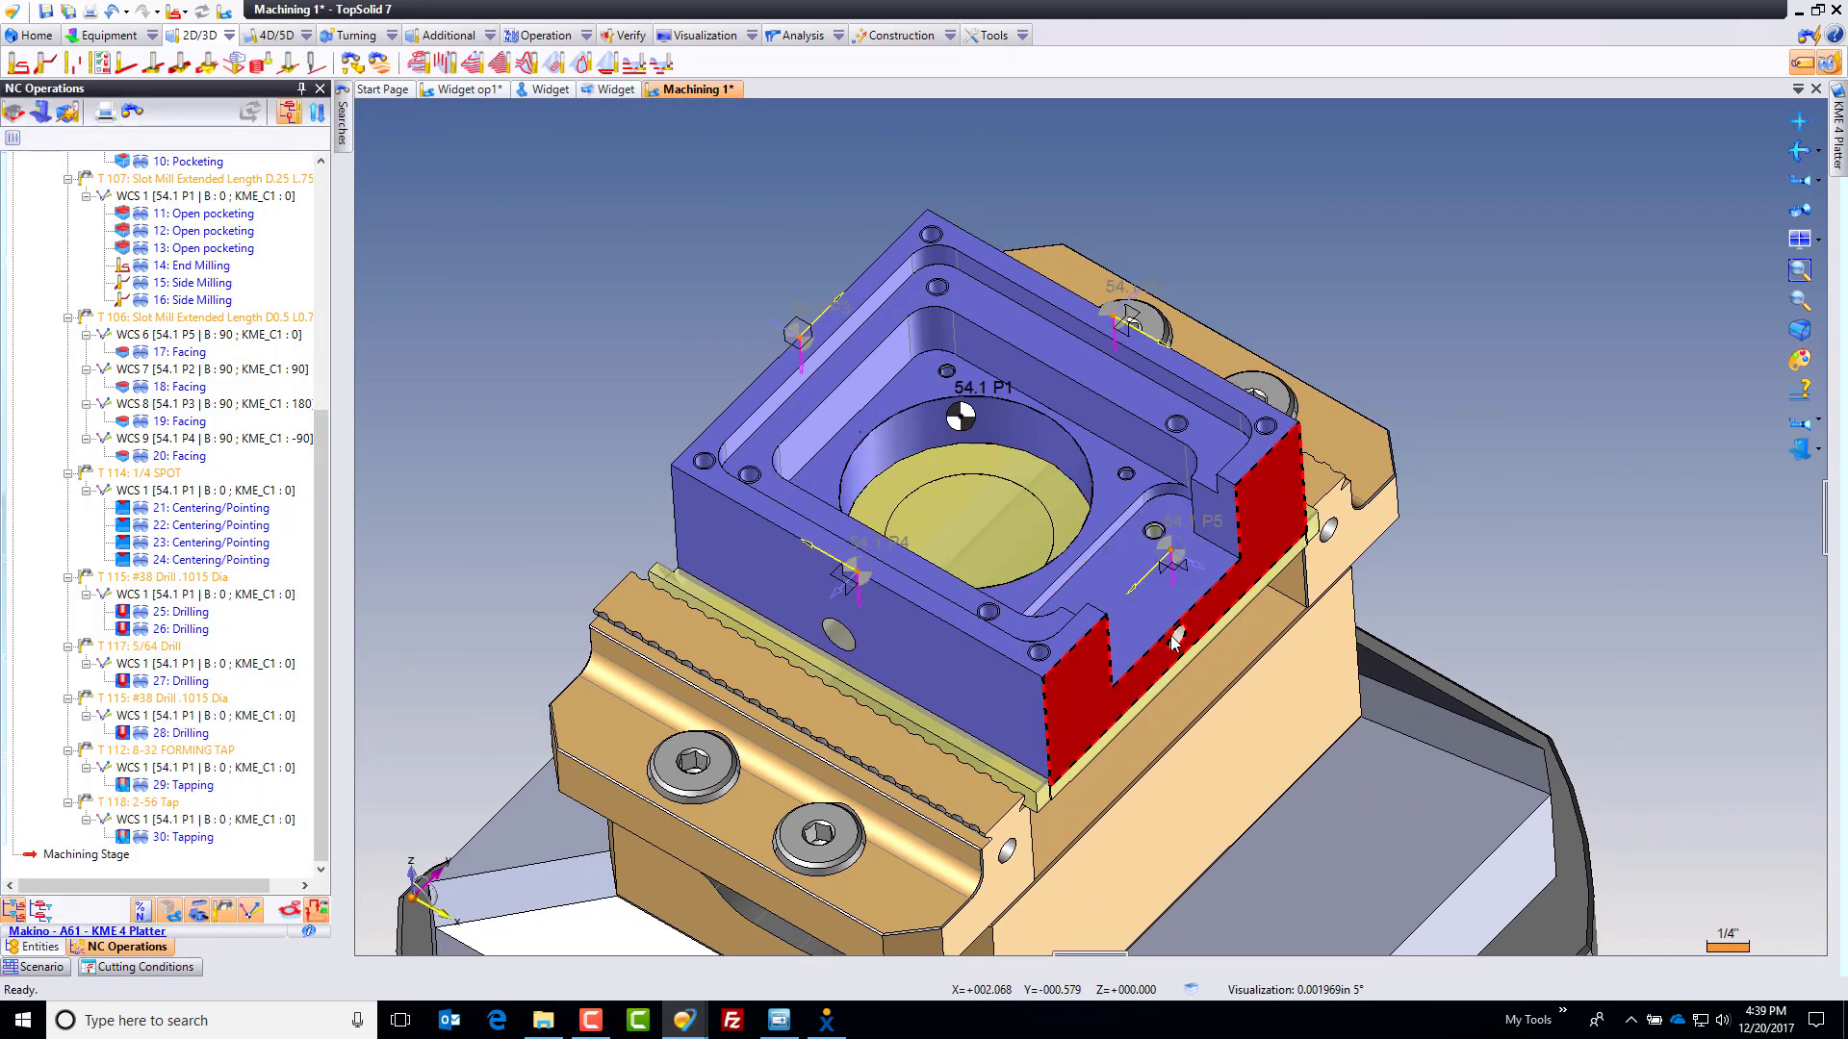
{"action": "key", "text": "Left"}
{"action": "key", "text": "Left"}
{"action": "key", "text": "Left"}
{"action": "key", "text": "Left"}
{"action": "key", "text": "Left"}
{"action": "key", "text": "Left"}
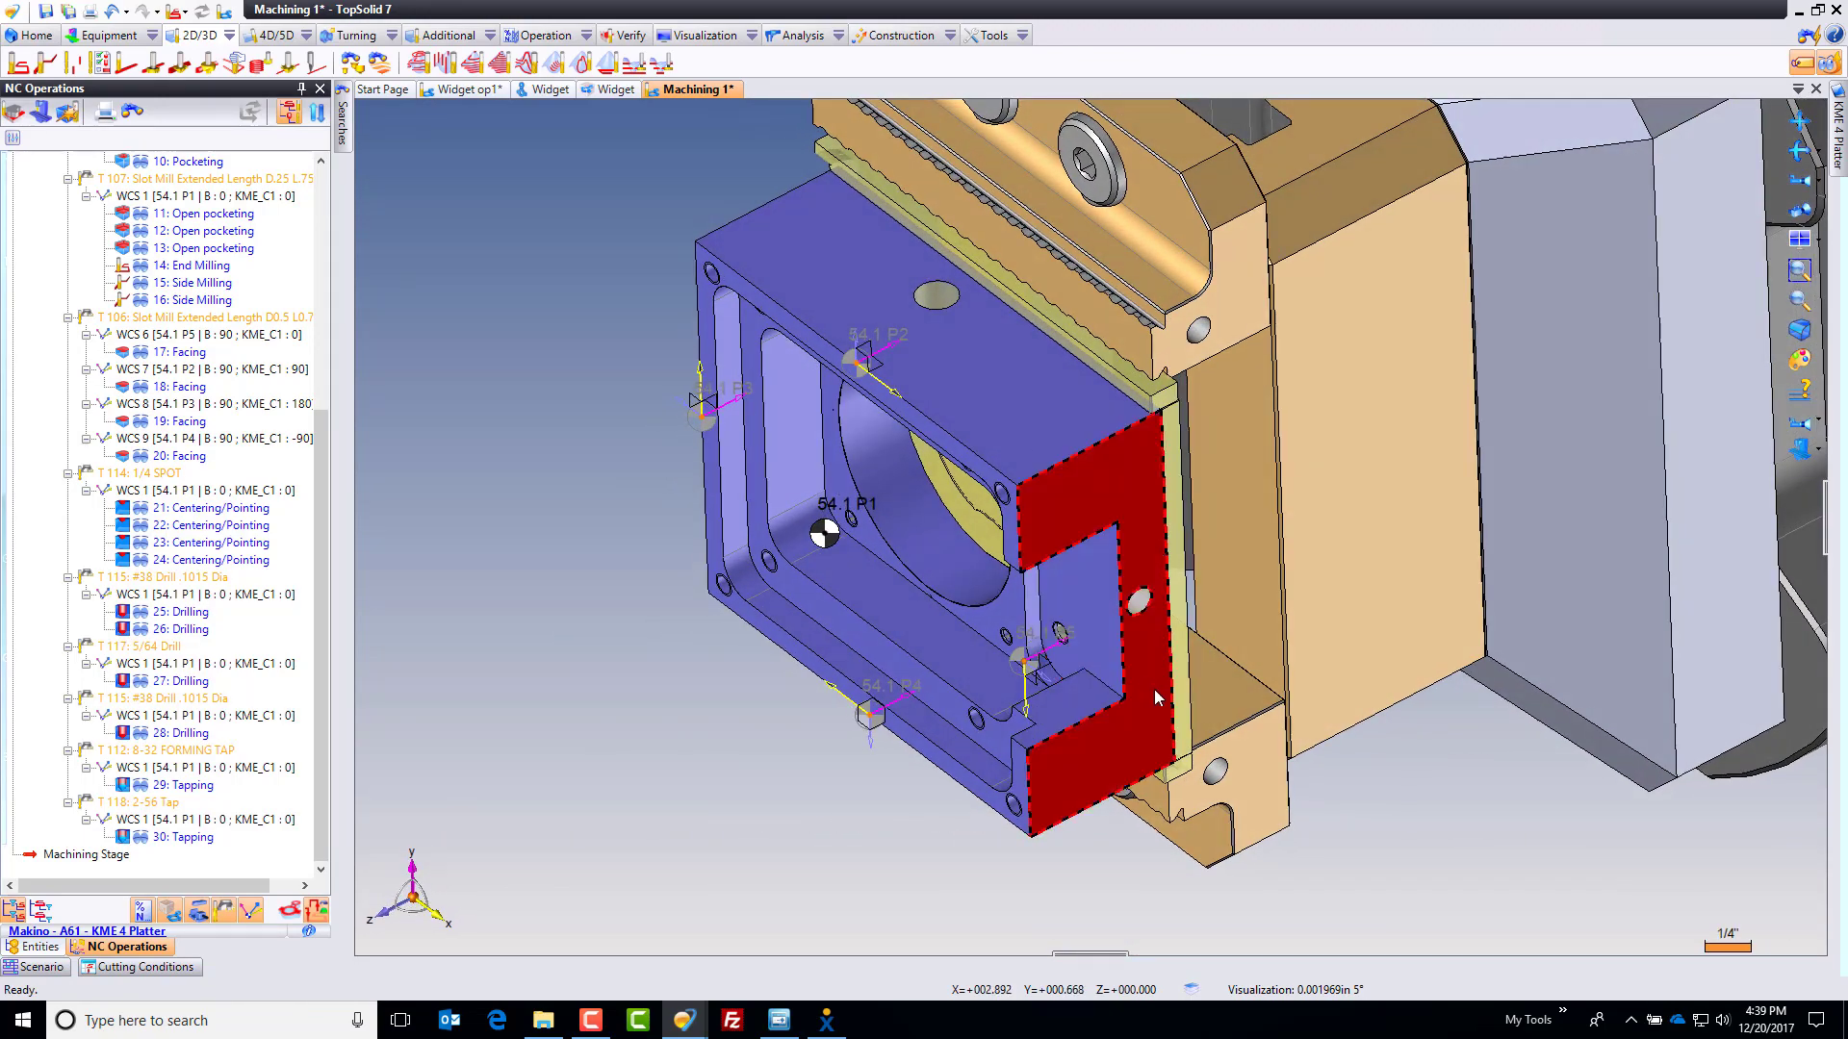
{"action": "right_click", "coordinate": [943, 297]}
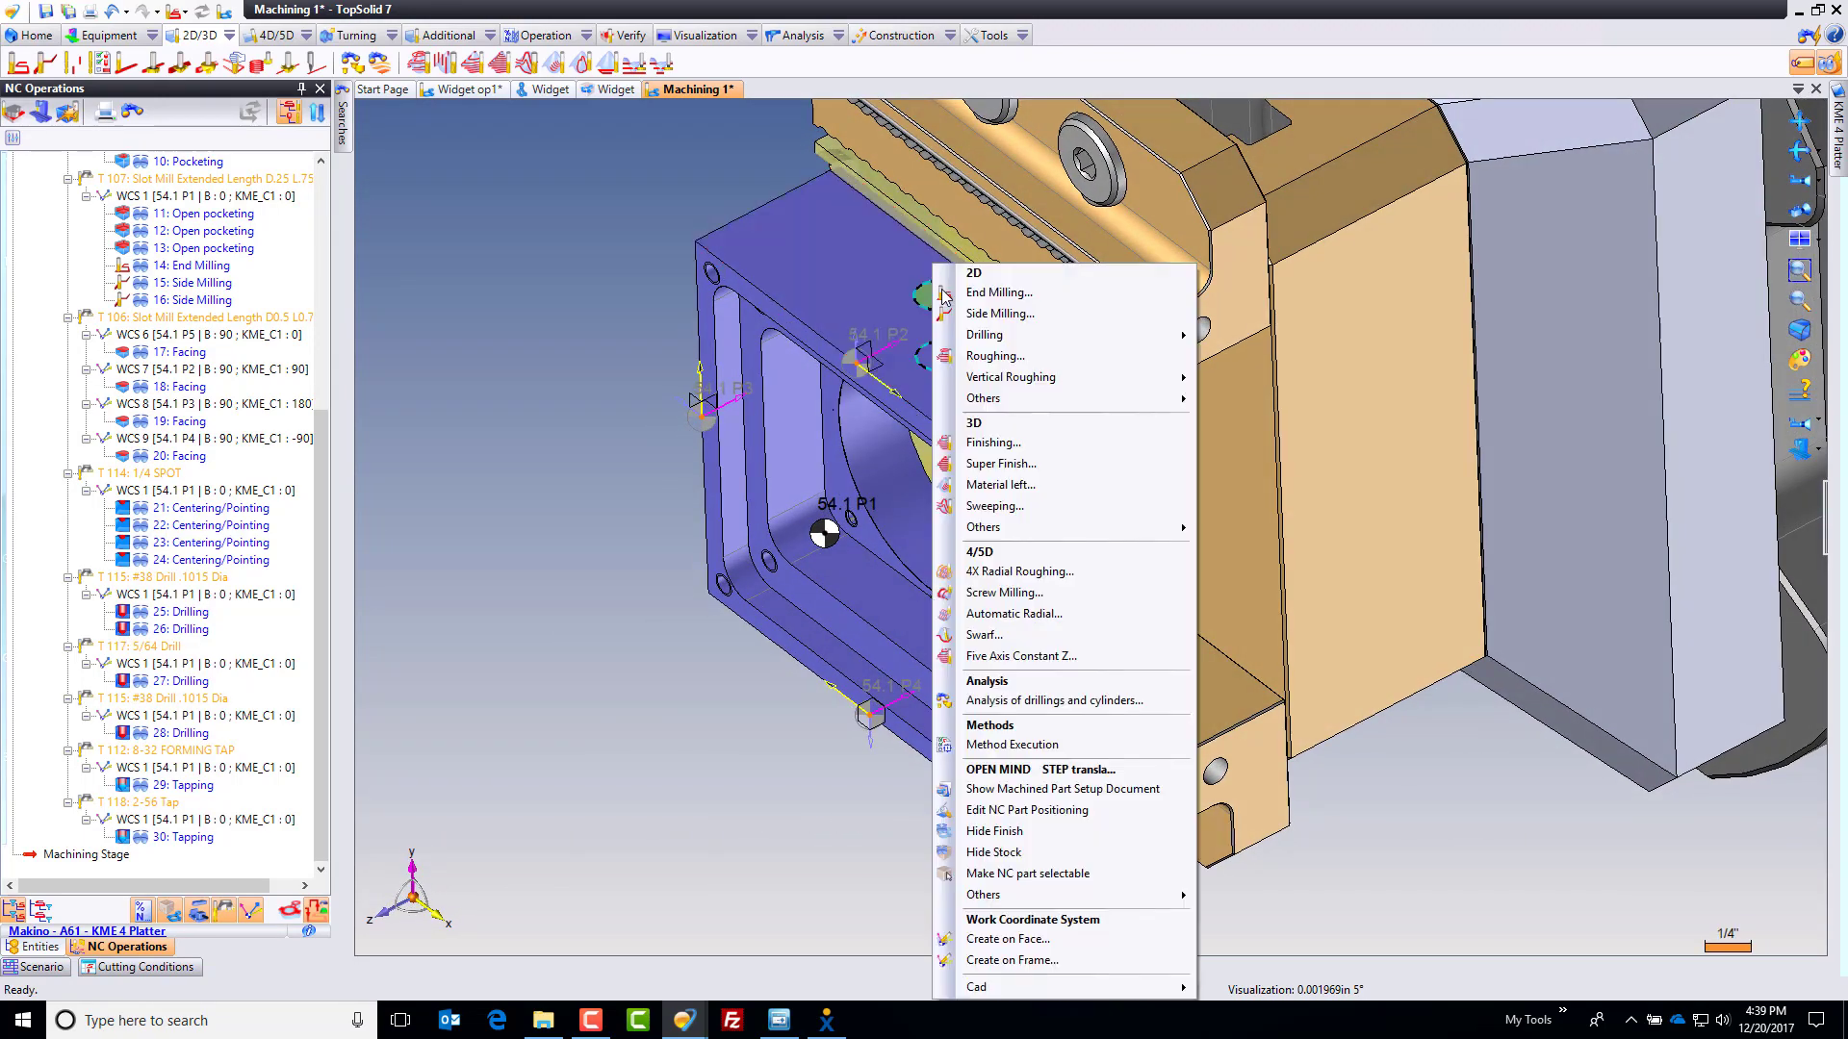
{"action": "mouse_move", "coordinate": [991, 334]}
{"action": "left_click", "coordinate": [1262, 335]}
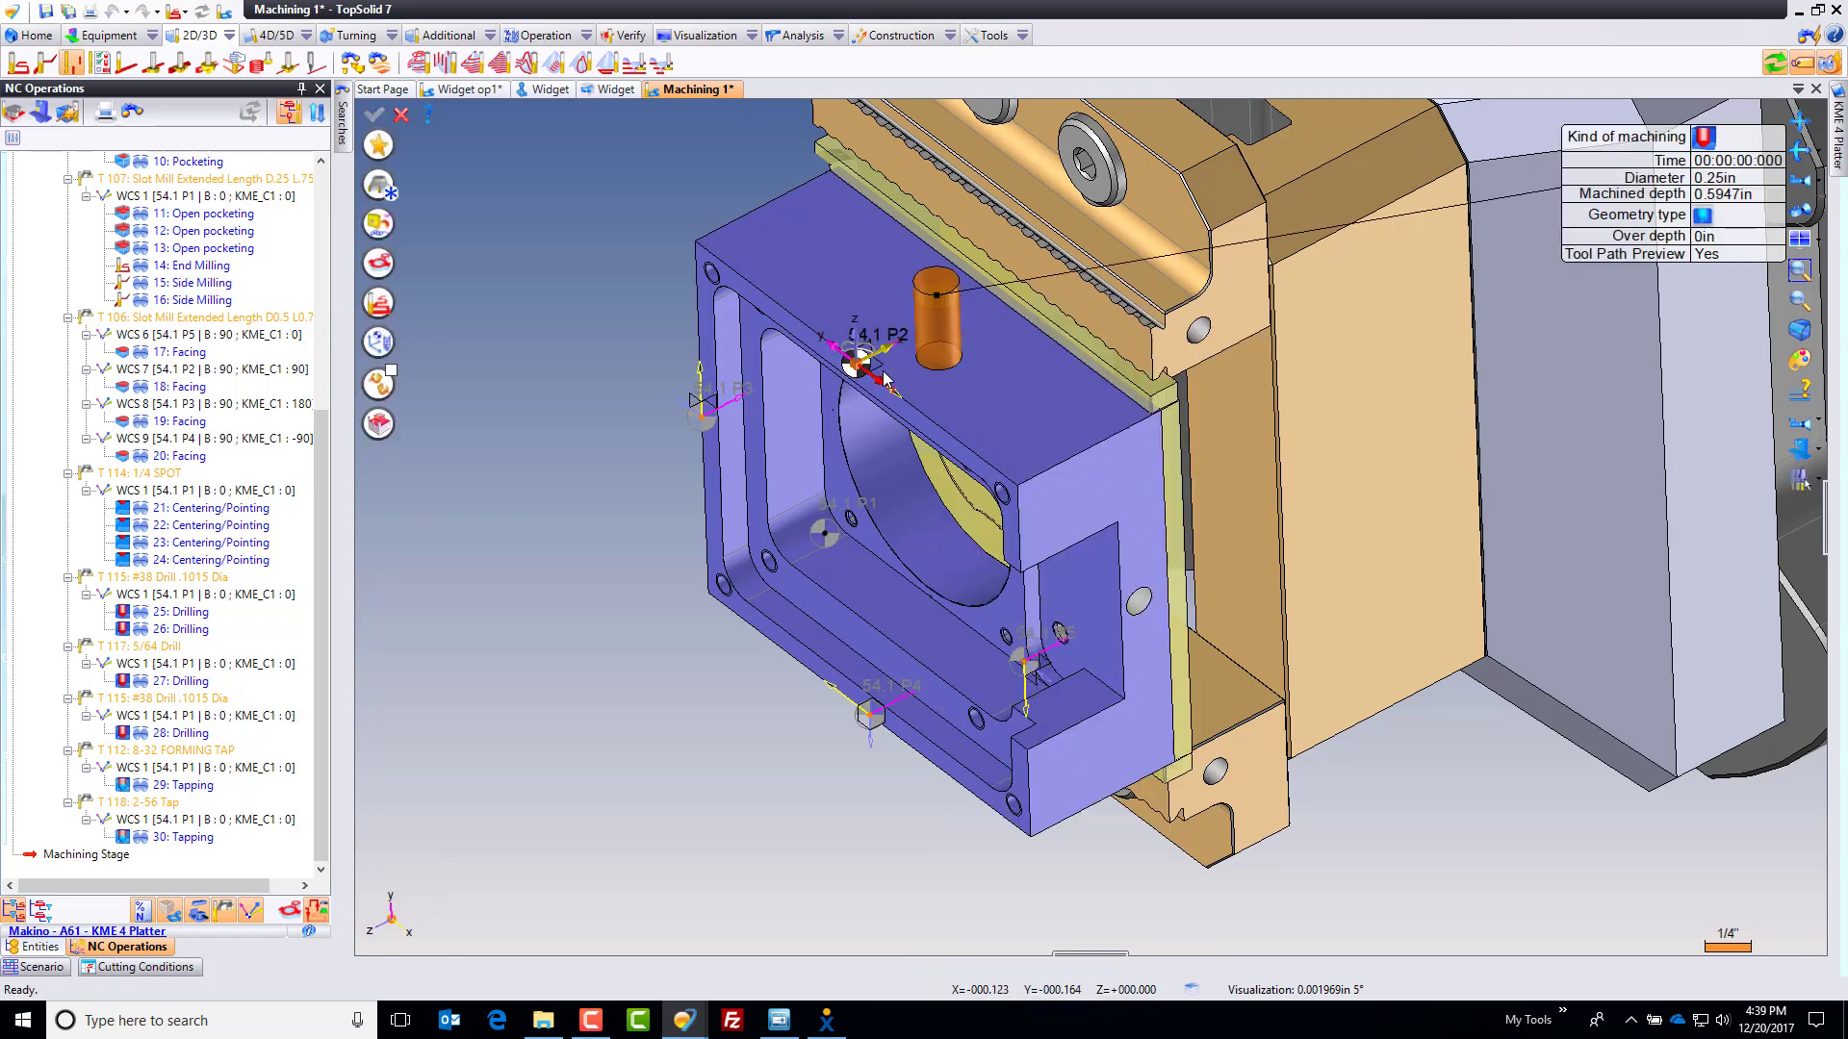
{"action": "left_click", "coordinate": [1704, 137]}
{"action": "left_click", "coordinate": [1661, 149]}
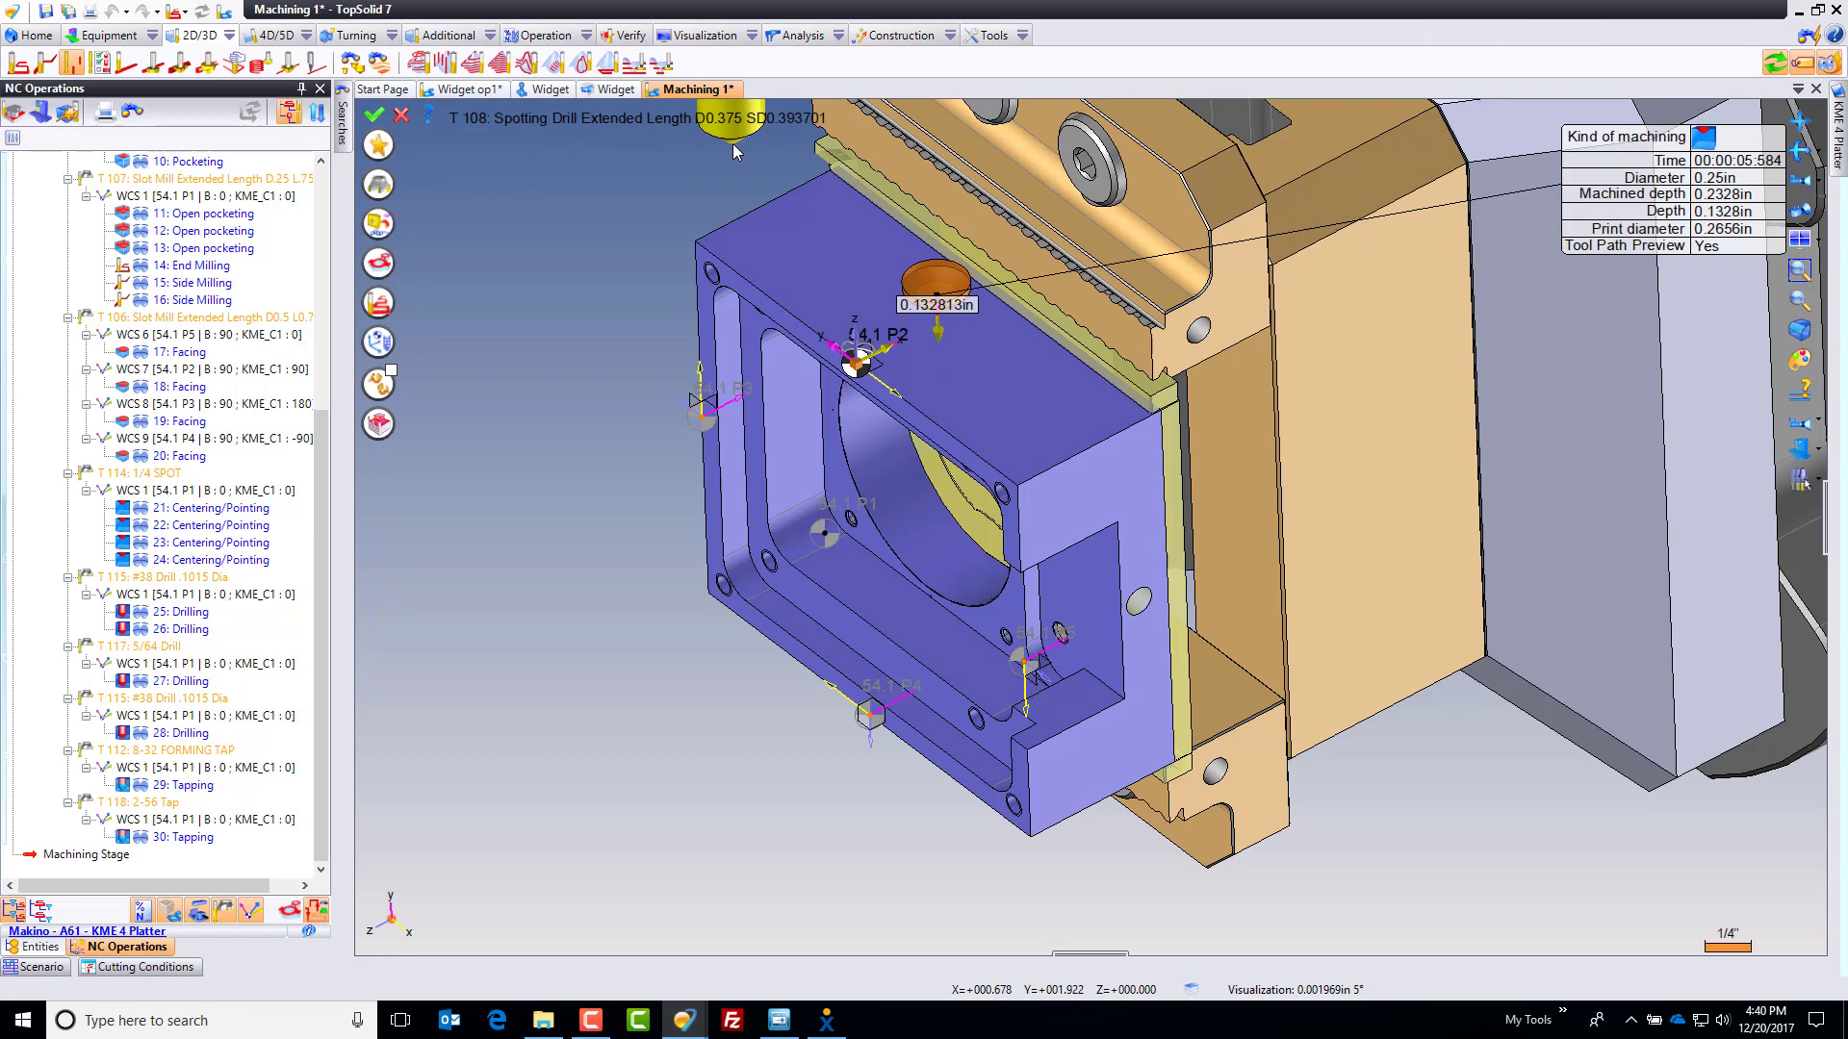
Step: Set the T 108 spotting drill's spindle rate to 6000 rpm
{"action": "left_click", "coordinate": [378, 224]}
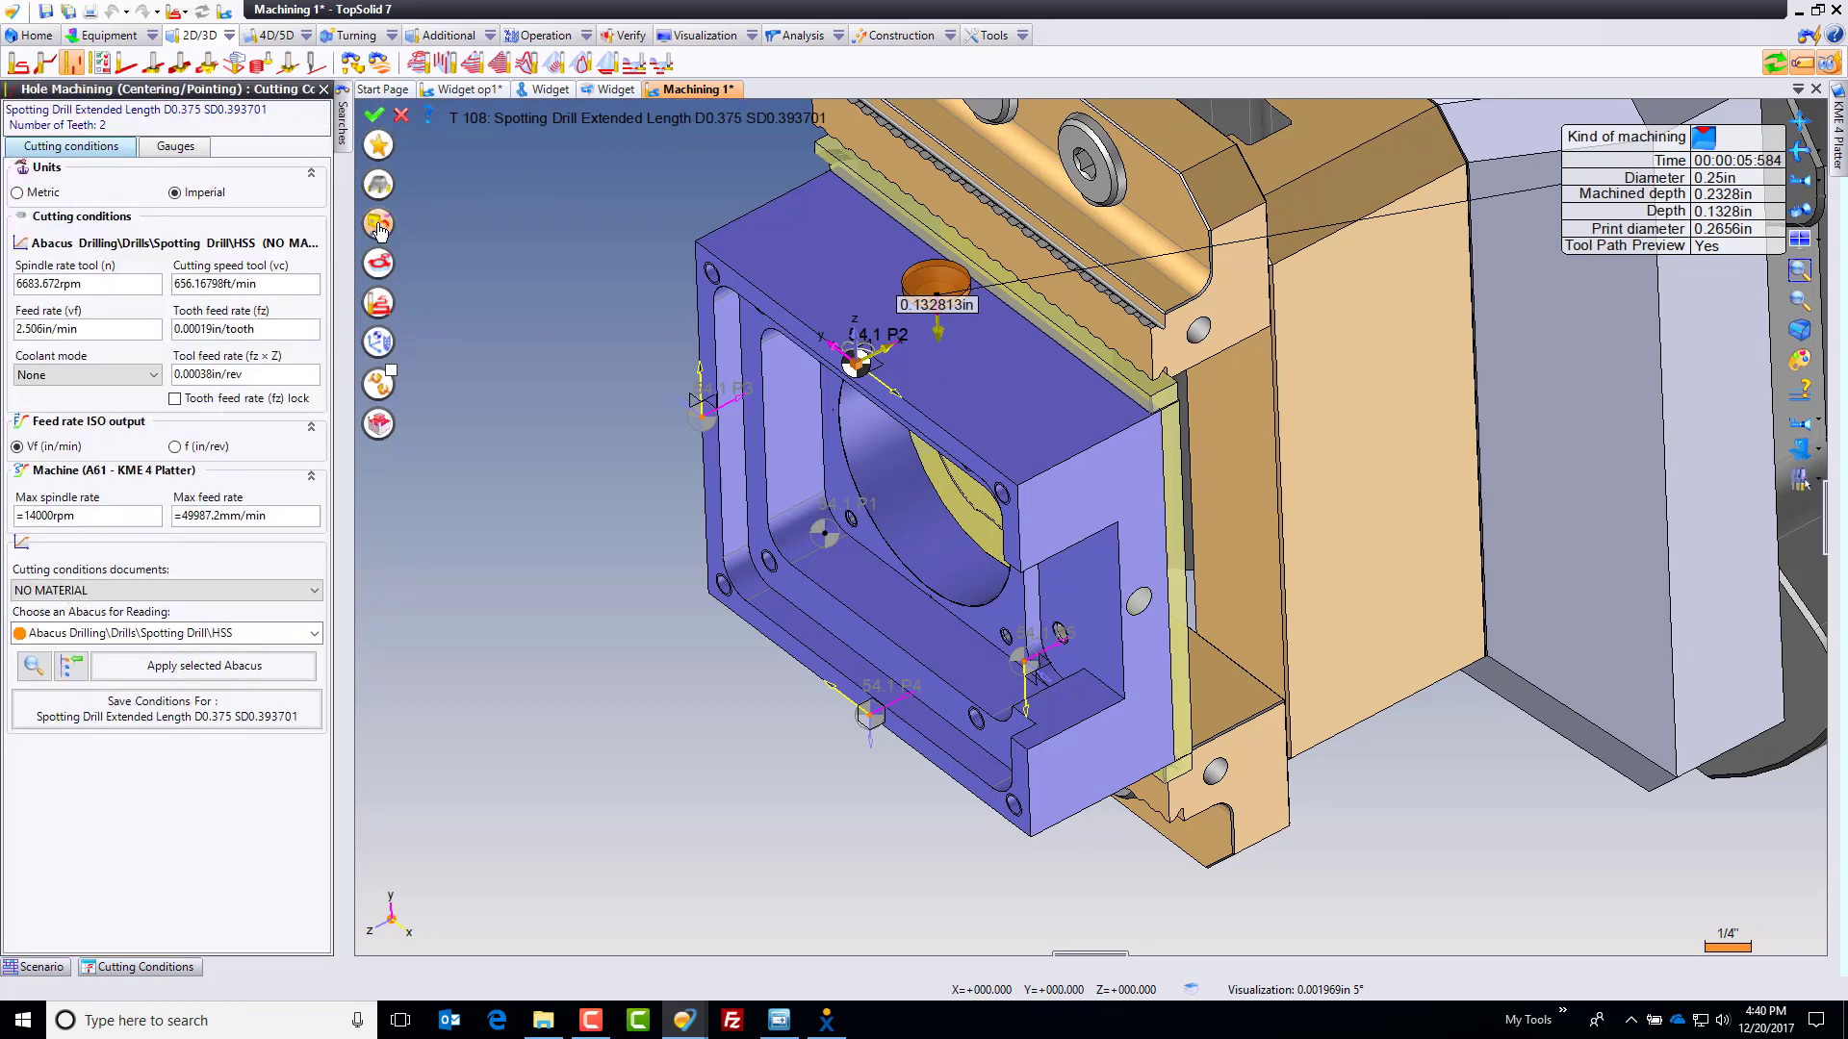
{"action": "left_click", "coordinate": [94, 285]}
{"action": "type", "text": "6000"}
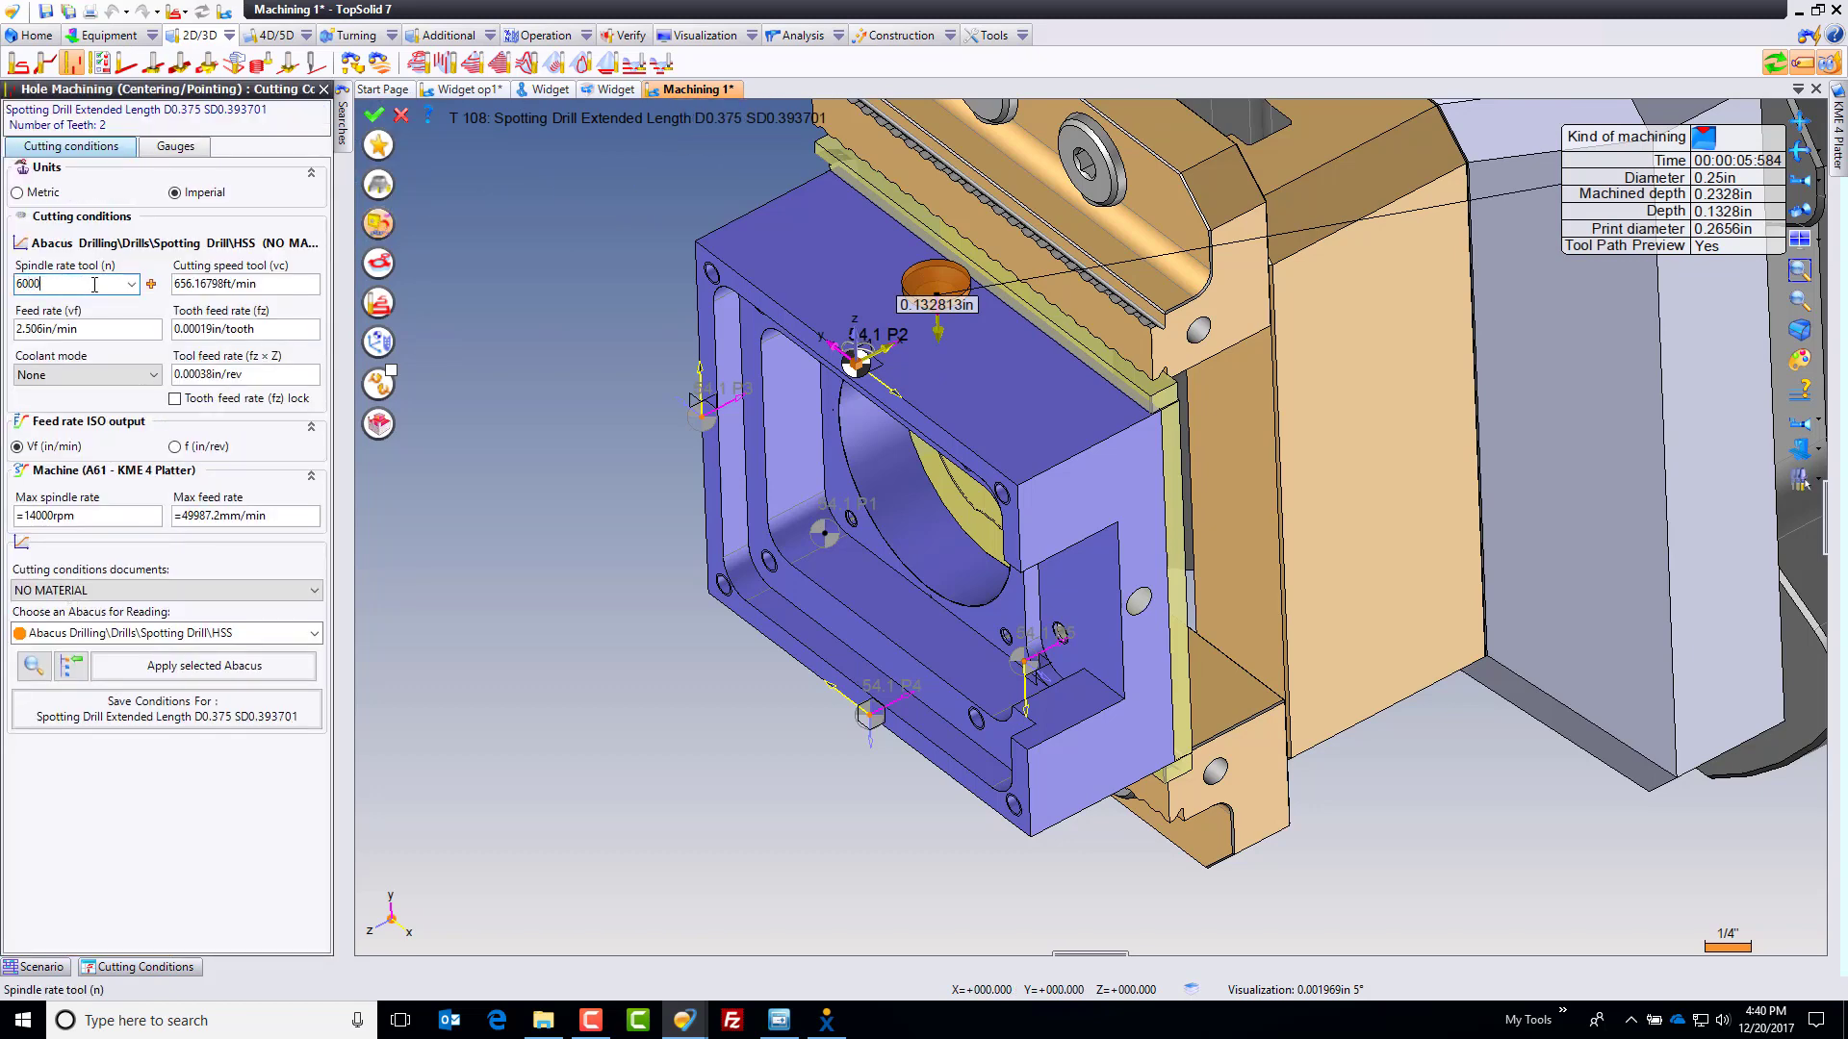
{"action": "key", "text": "Tab"}
{"action": "left_click", "coordinate": [224, 313]}
Step: Set the tooth feed to .01 in/tooth and validate, creating 31: Centering/Pointing
{"action": "type", "text": ".01"}
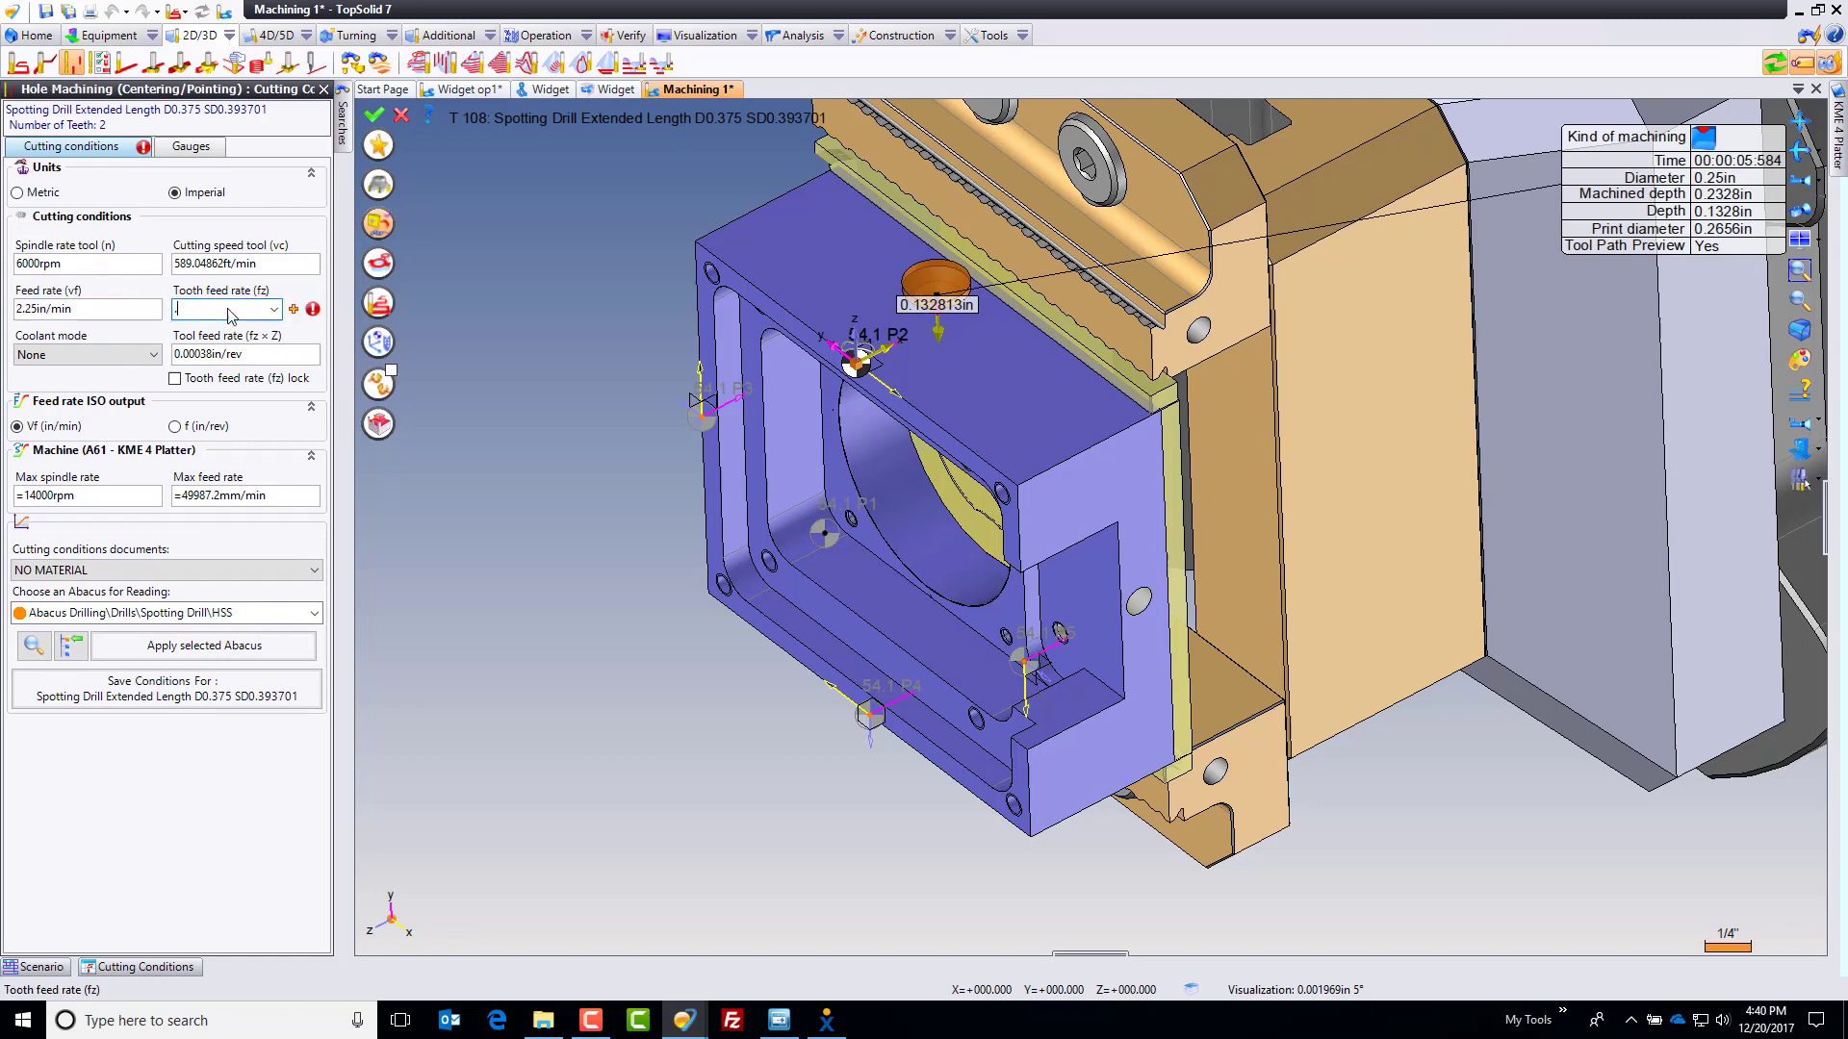
{"action": "key", "text": "Tab"}
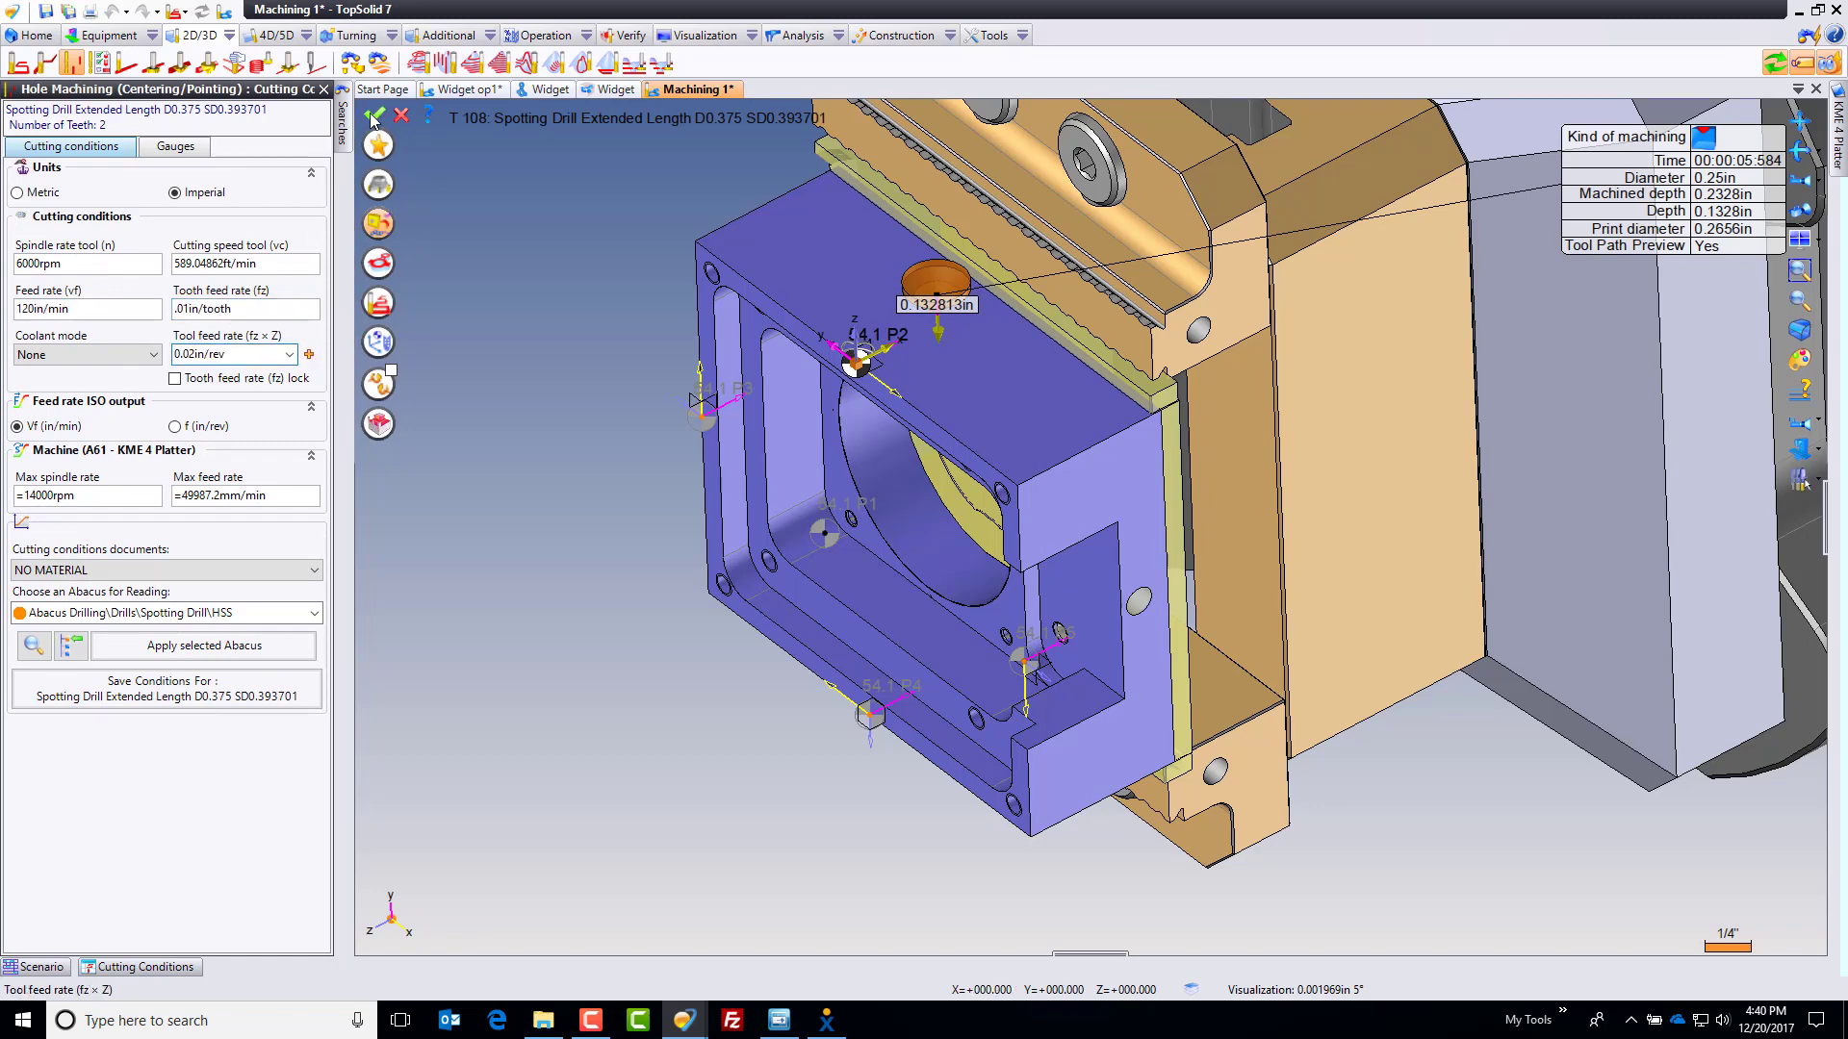
{"action": "left_click", "coordinate": [375, 115]}
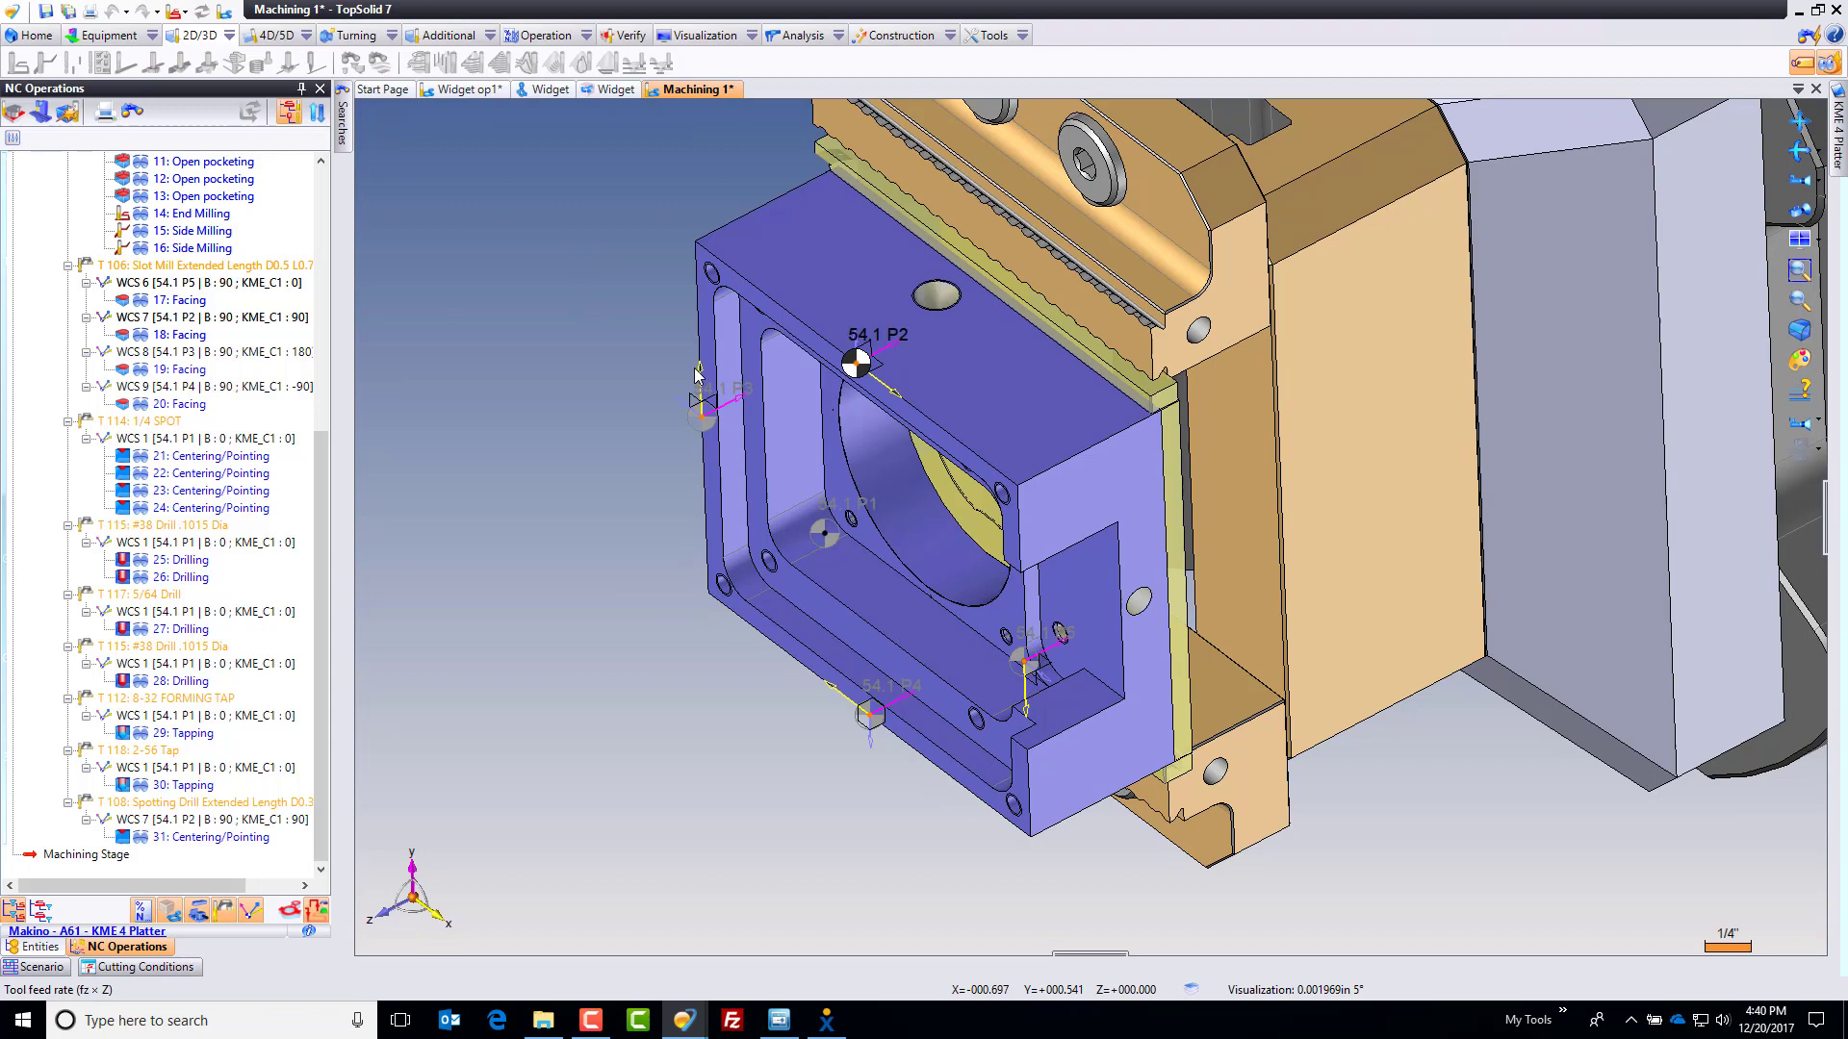
{"action": "middle_click_drag", "start_coordinate": [695, 368], "coordinate": [359, 706]}
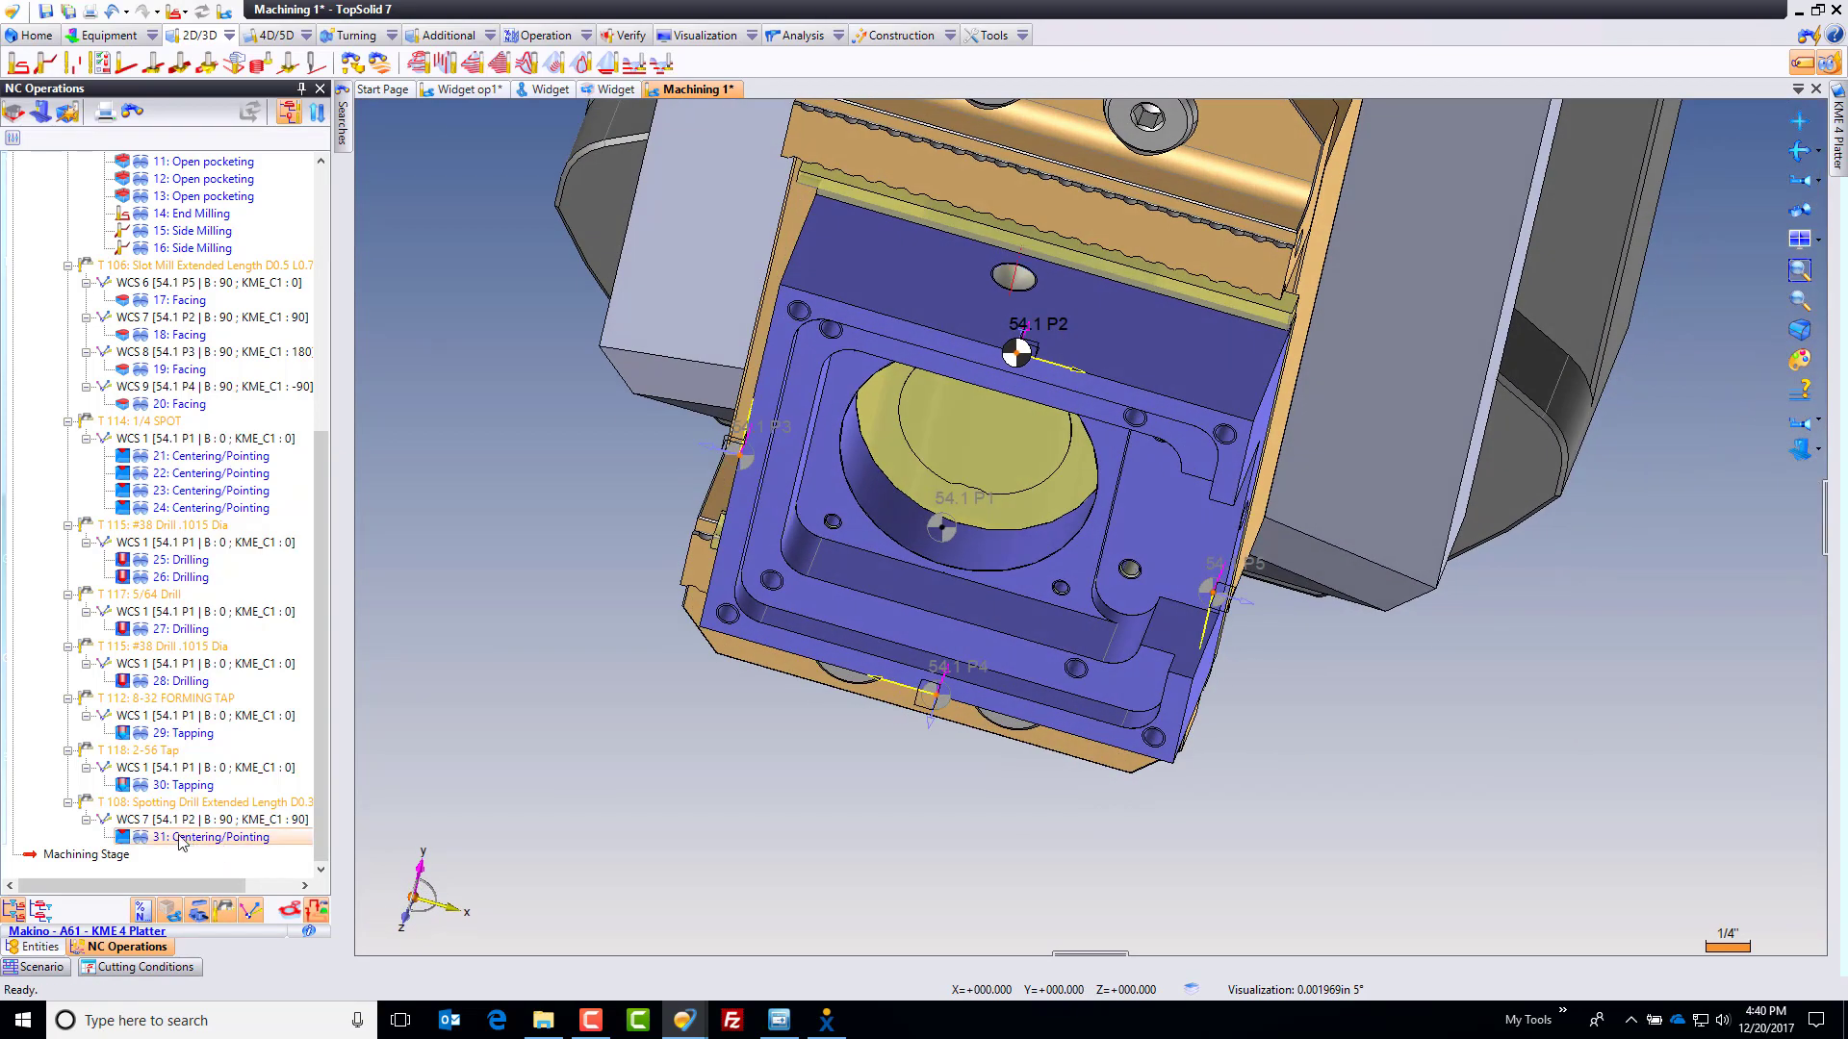
{"action": "left_click", "coordinate": [211, 837]}
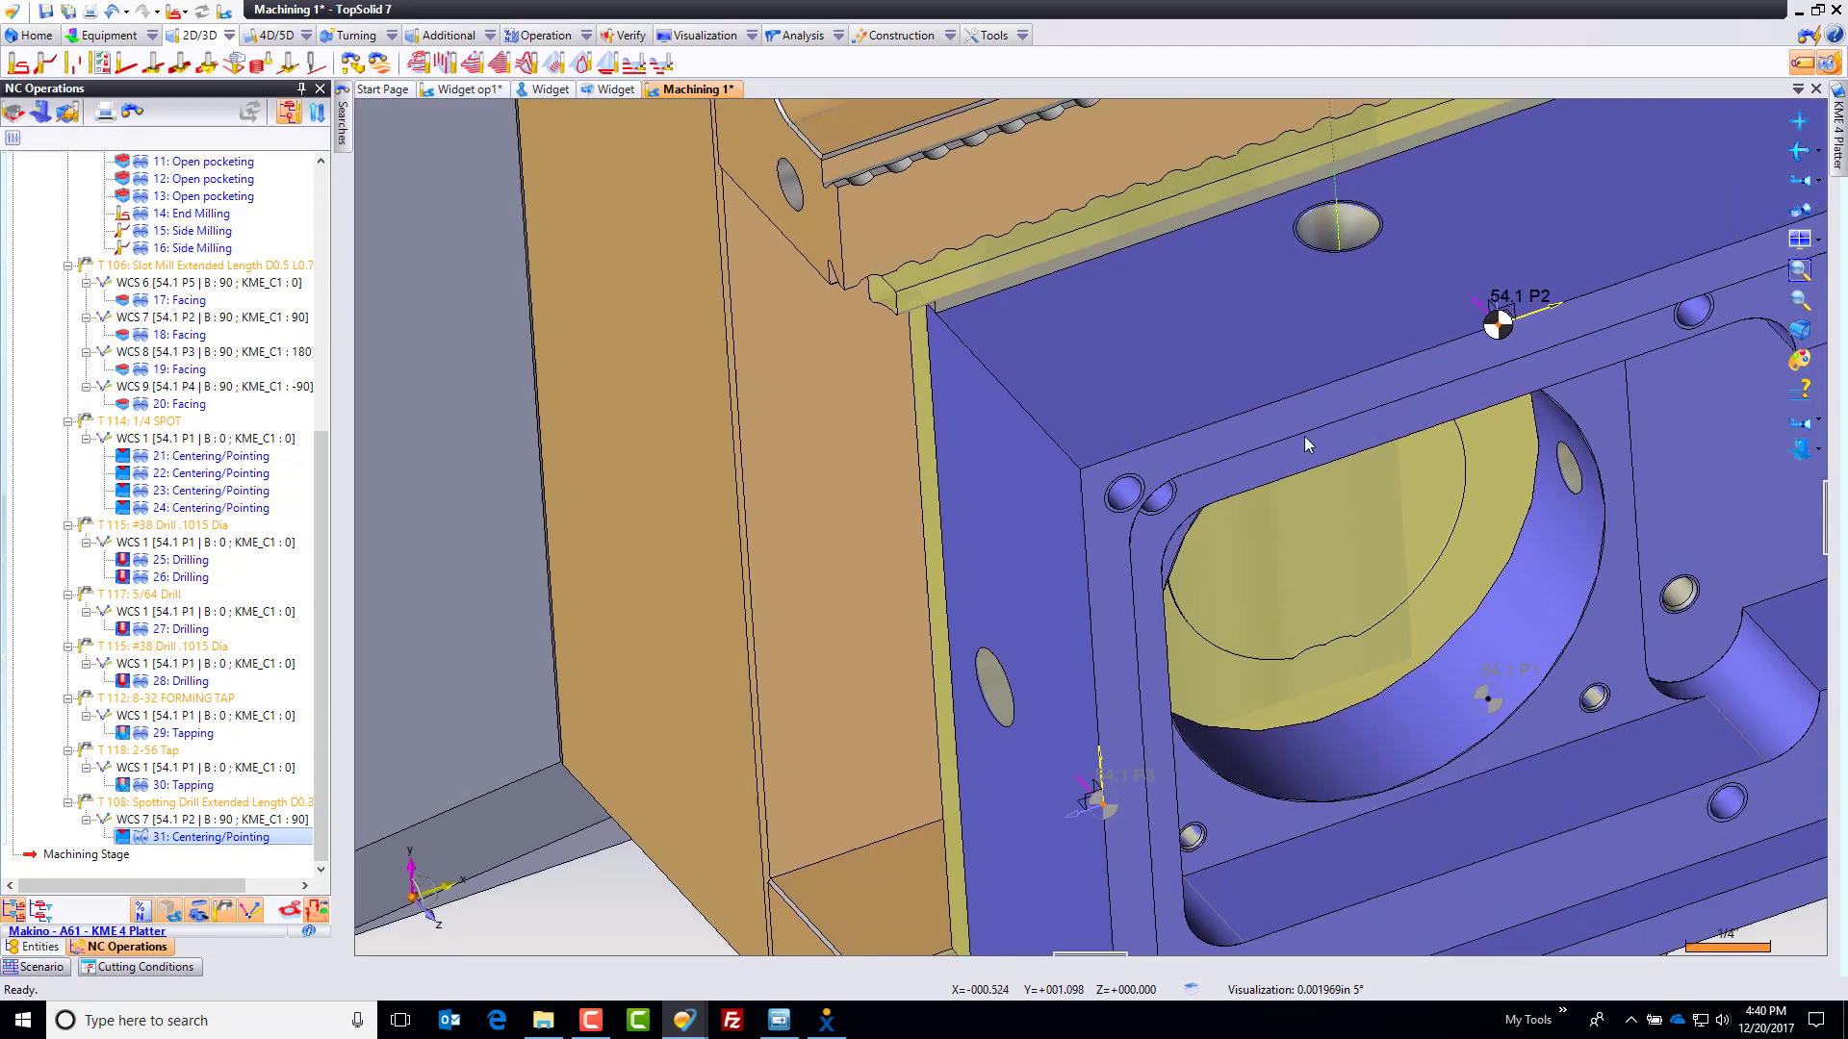
Step: Add spot-drill centering to the side holes at P3, P4 and P5
{"action": "left_click", "coordinate": [1343, 239]}
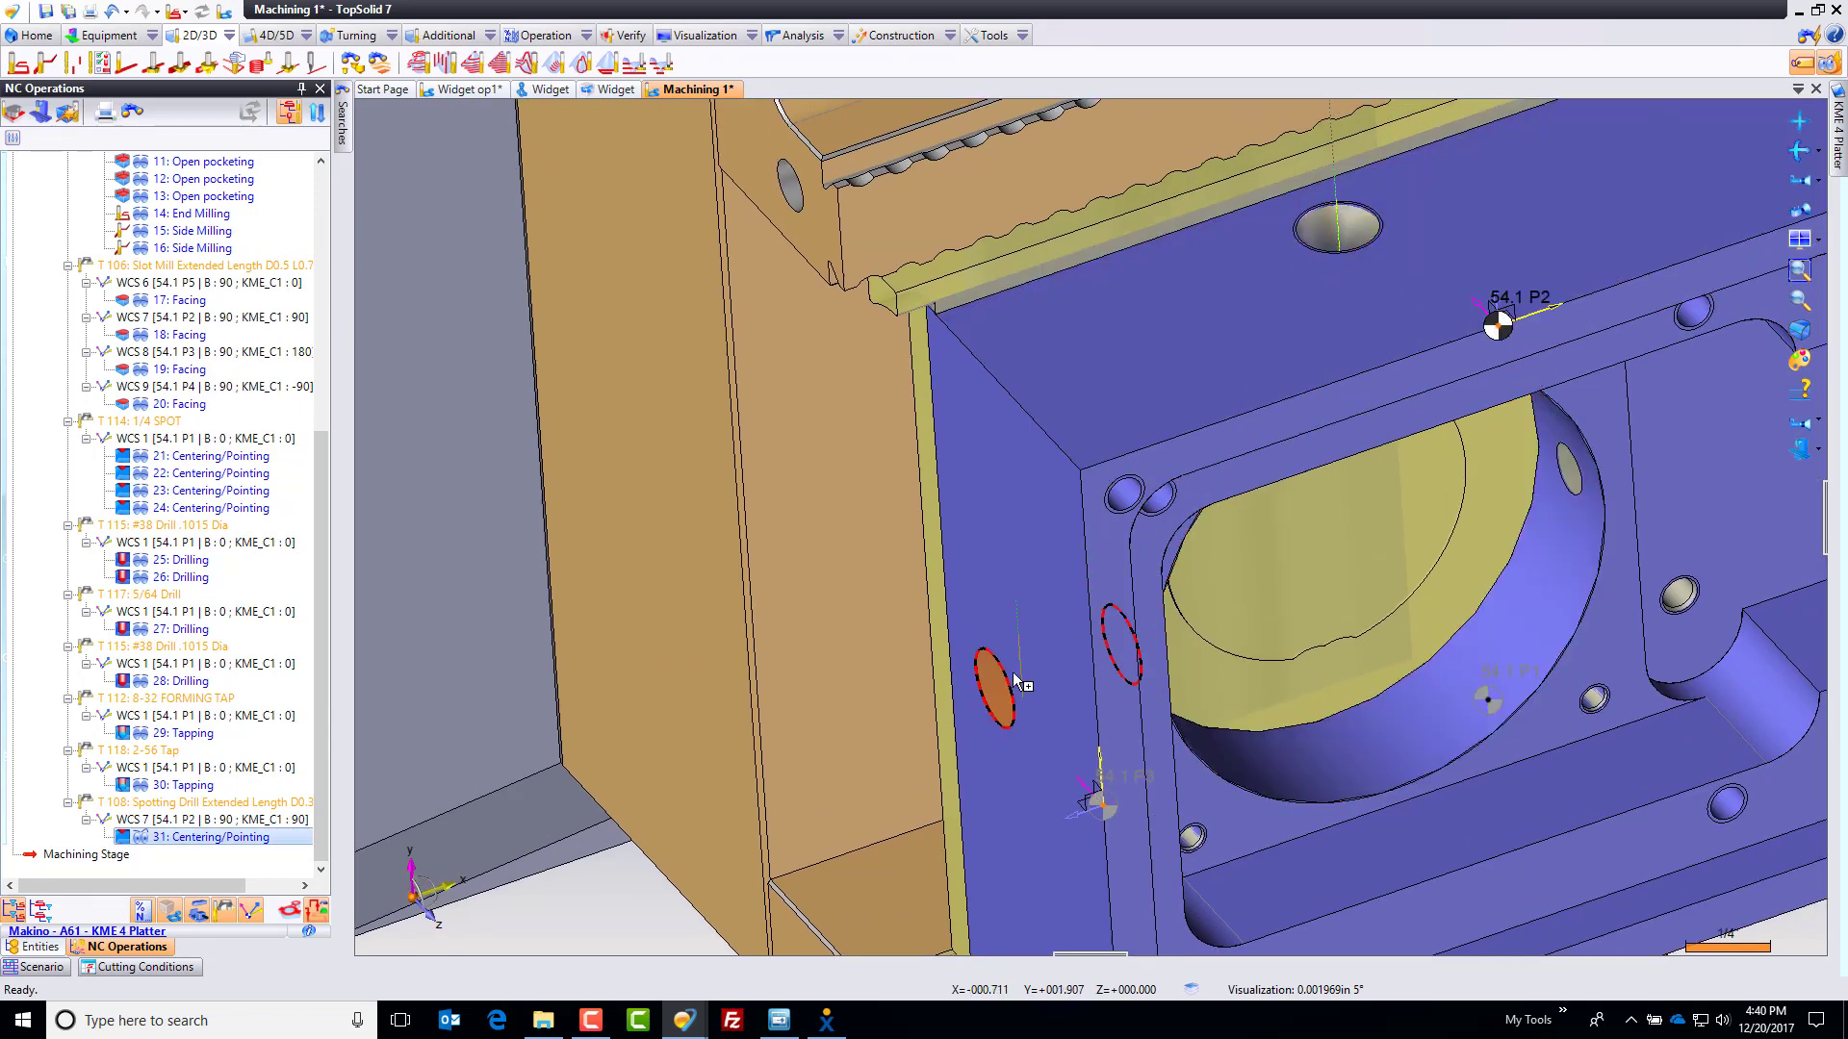
{"action": "left_click", "coordinate": [1001, 706]}
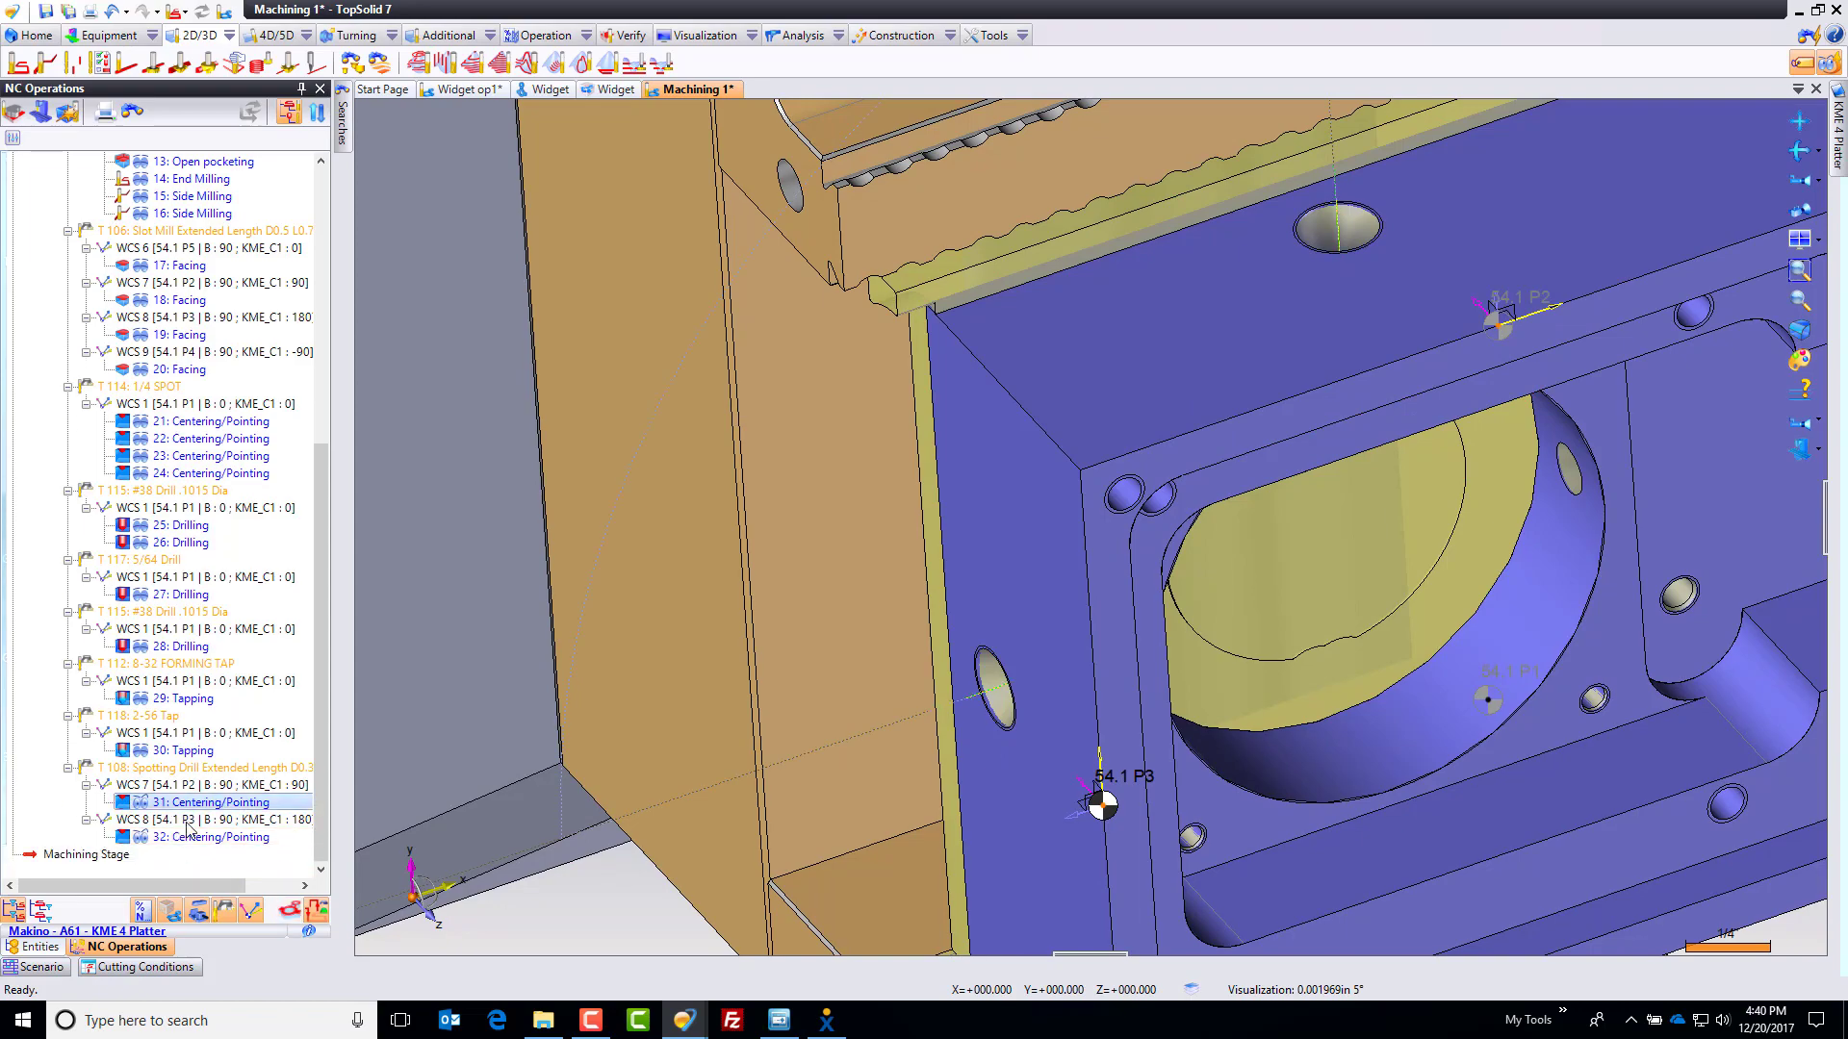
{"action": "middle_click_drag", "start_coordinate": [1101, 796], "coordinate": [969, 322]}
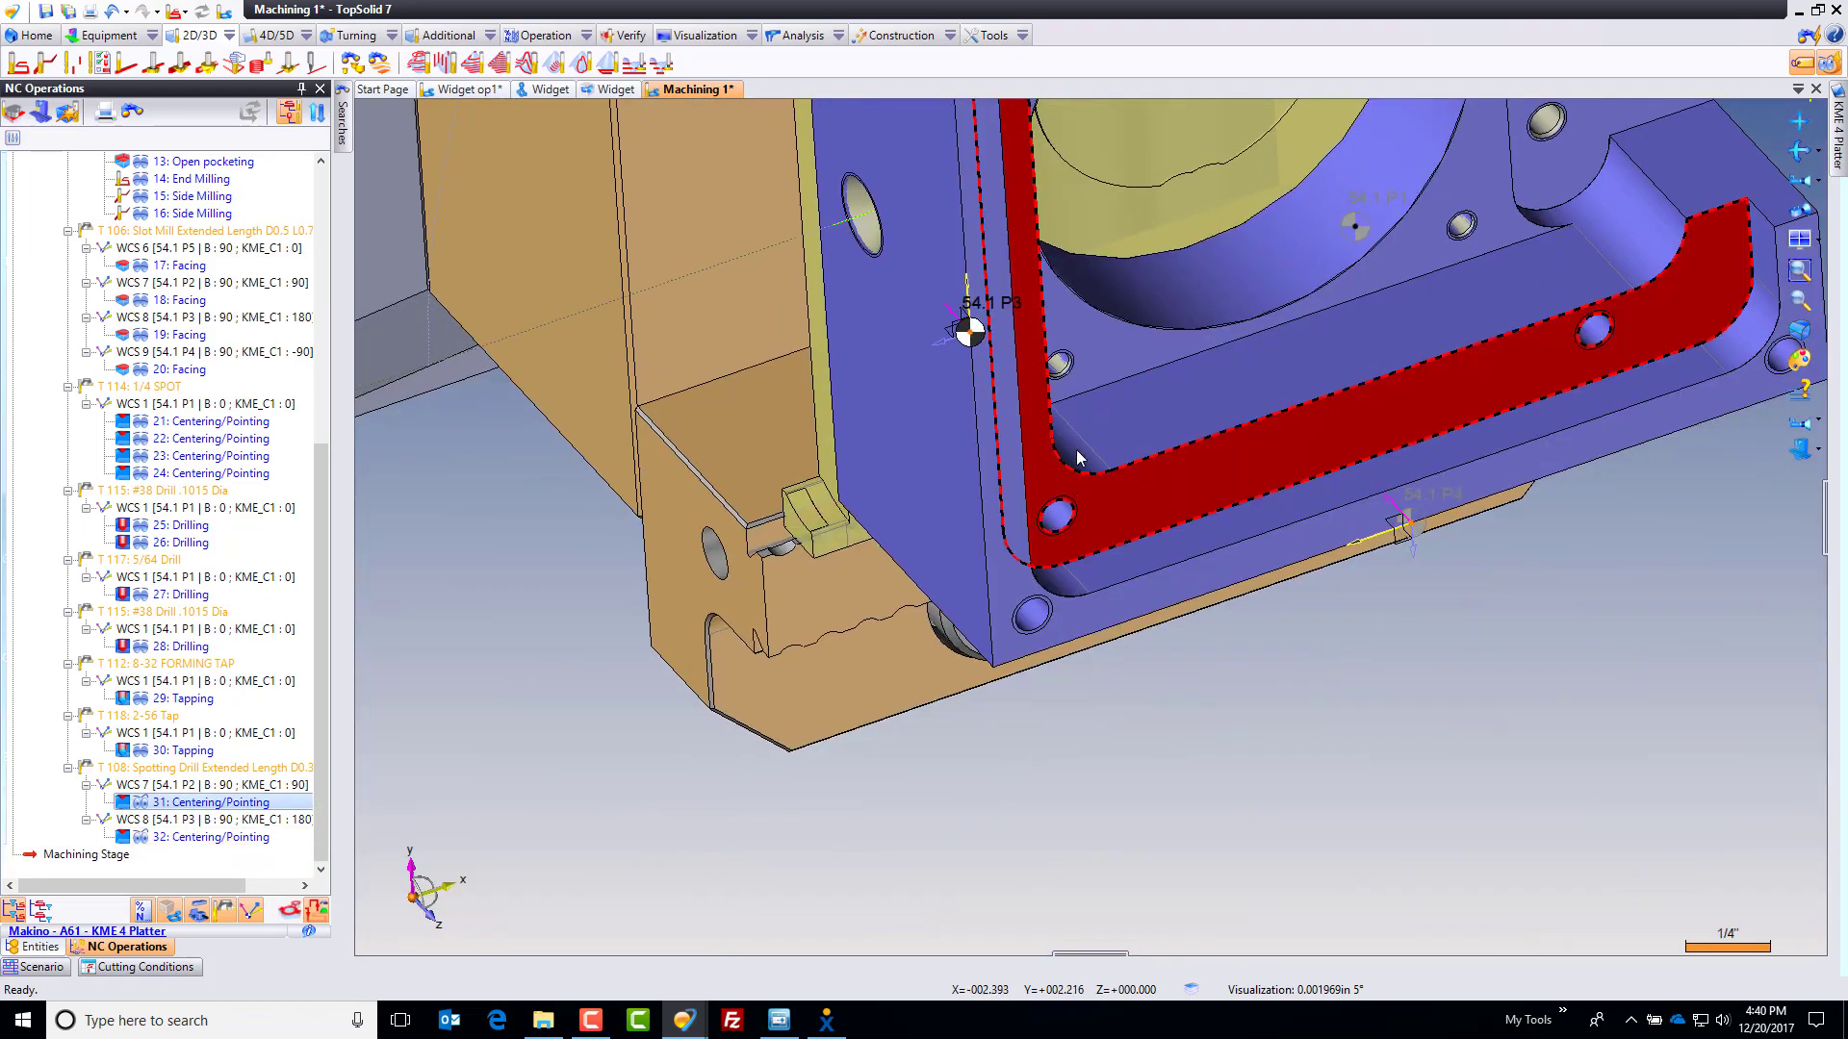
{"action": "middle_click_drag", "start_coordinate": [1077, 459], "coordinate": [1083, 313]}
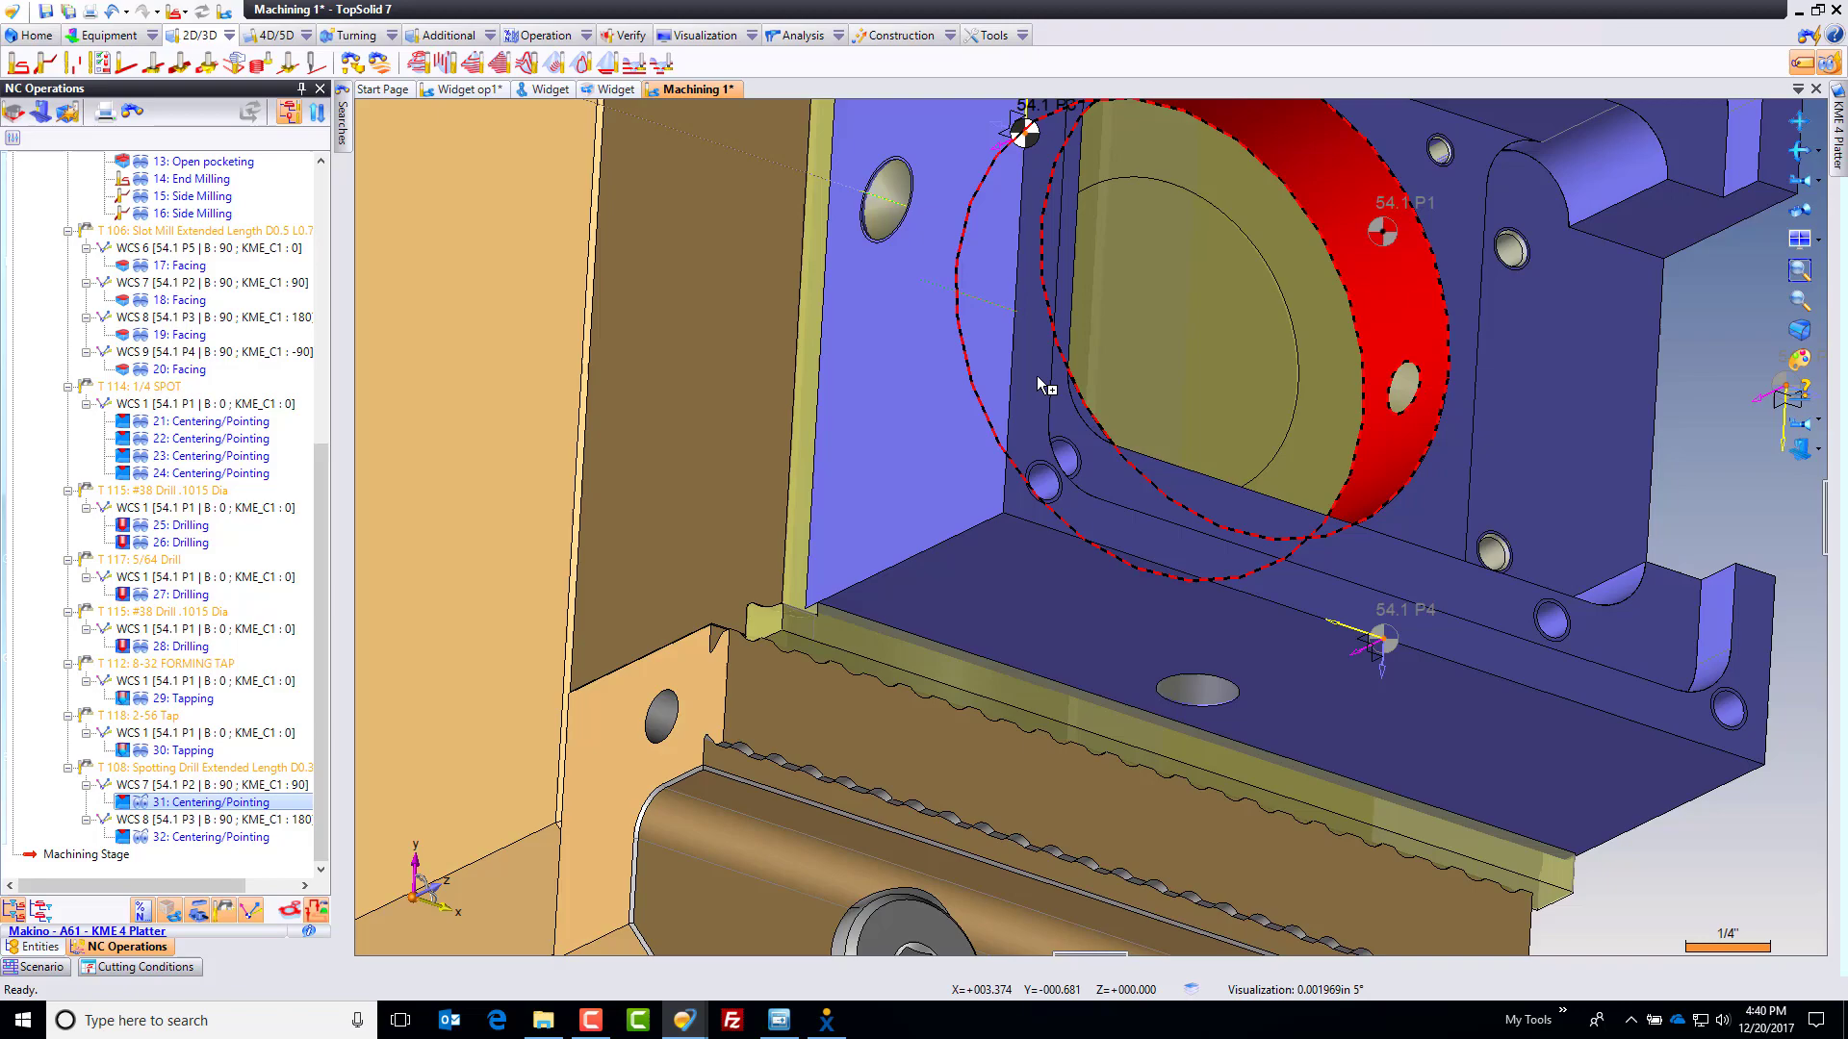
{"action": "left_click", "coordinate": [1193, 690]}
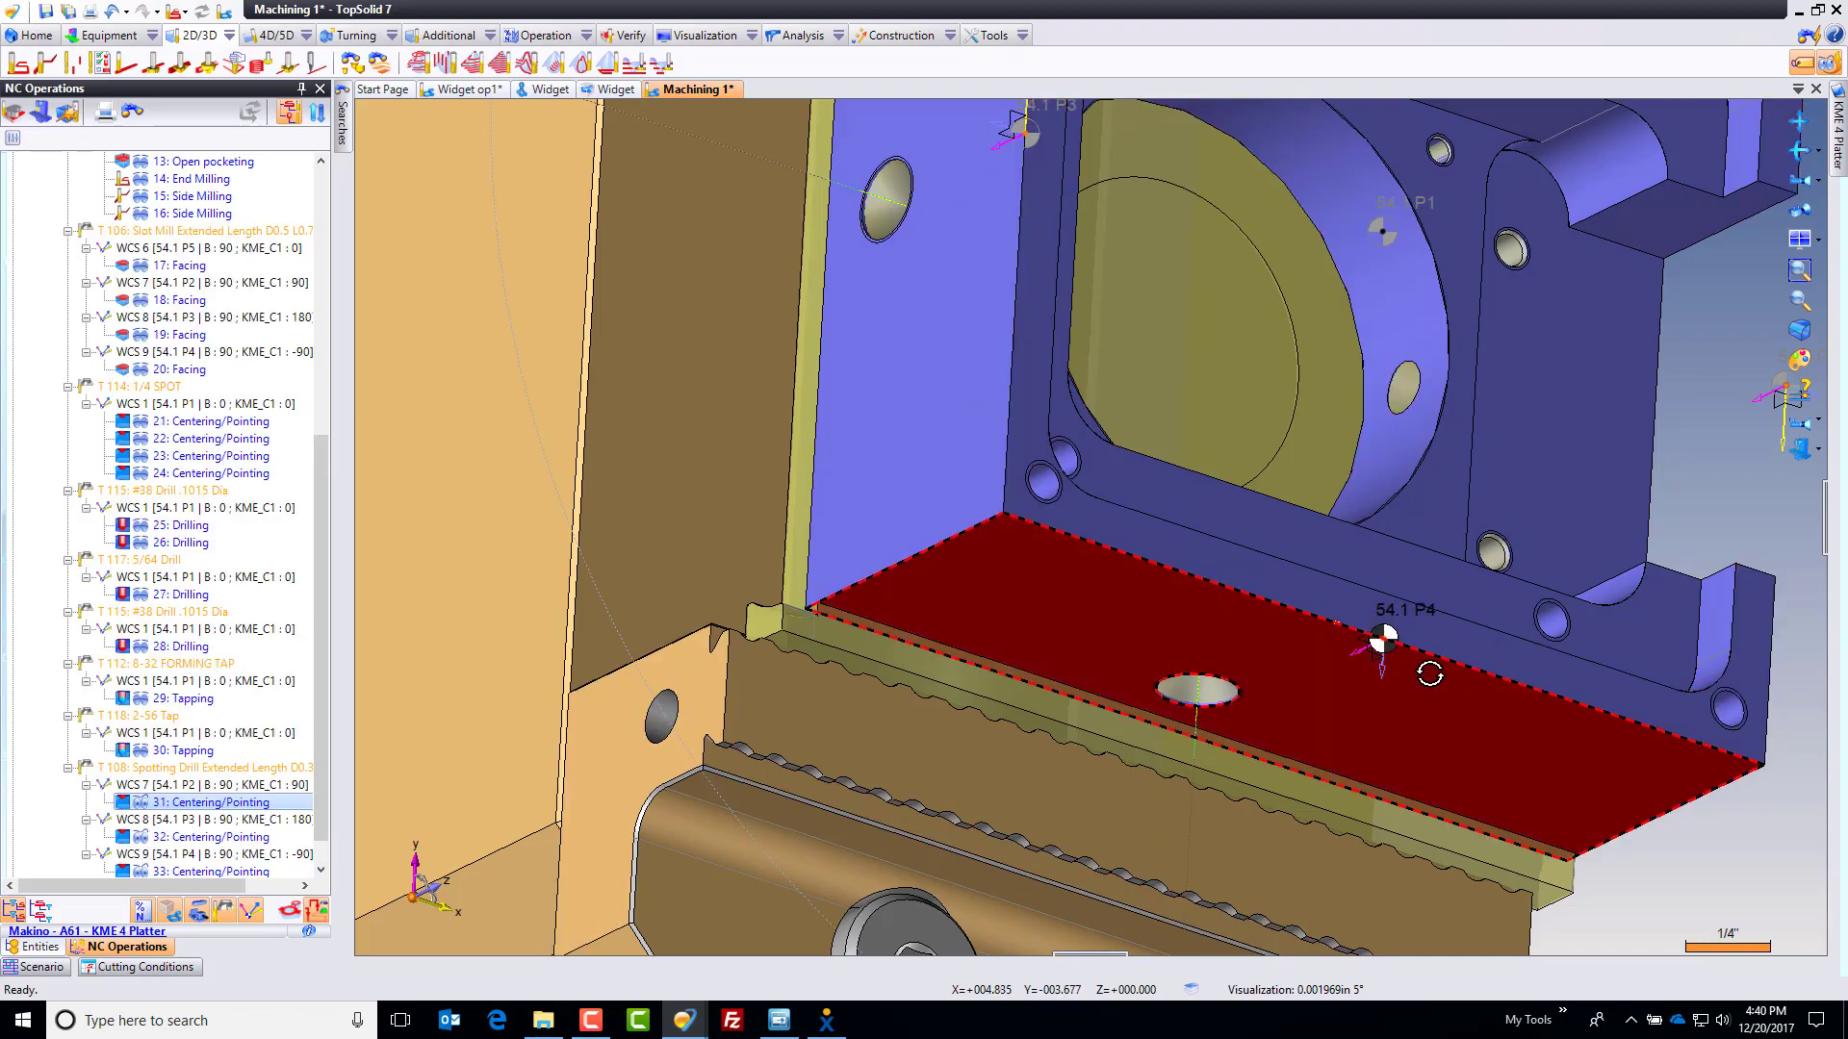
{"action": "middle_click_drag", "start_coordinate": [1432, 672], "coordinate": [915, 606]}
{"action": "scroll", "coordinate": [761, 688], "scroll_direction": "up", "scroll_amount": 2}
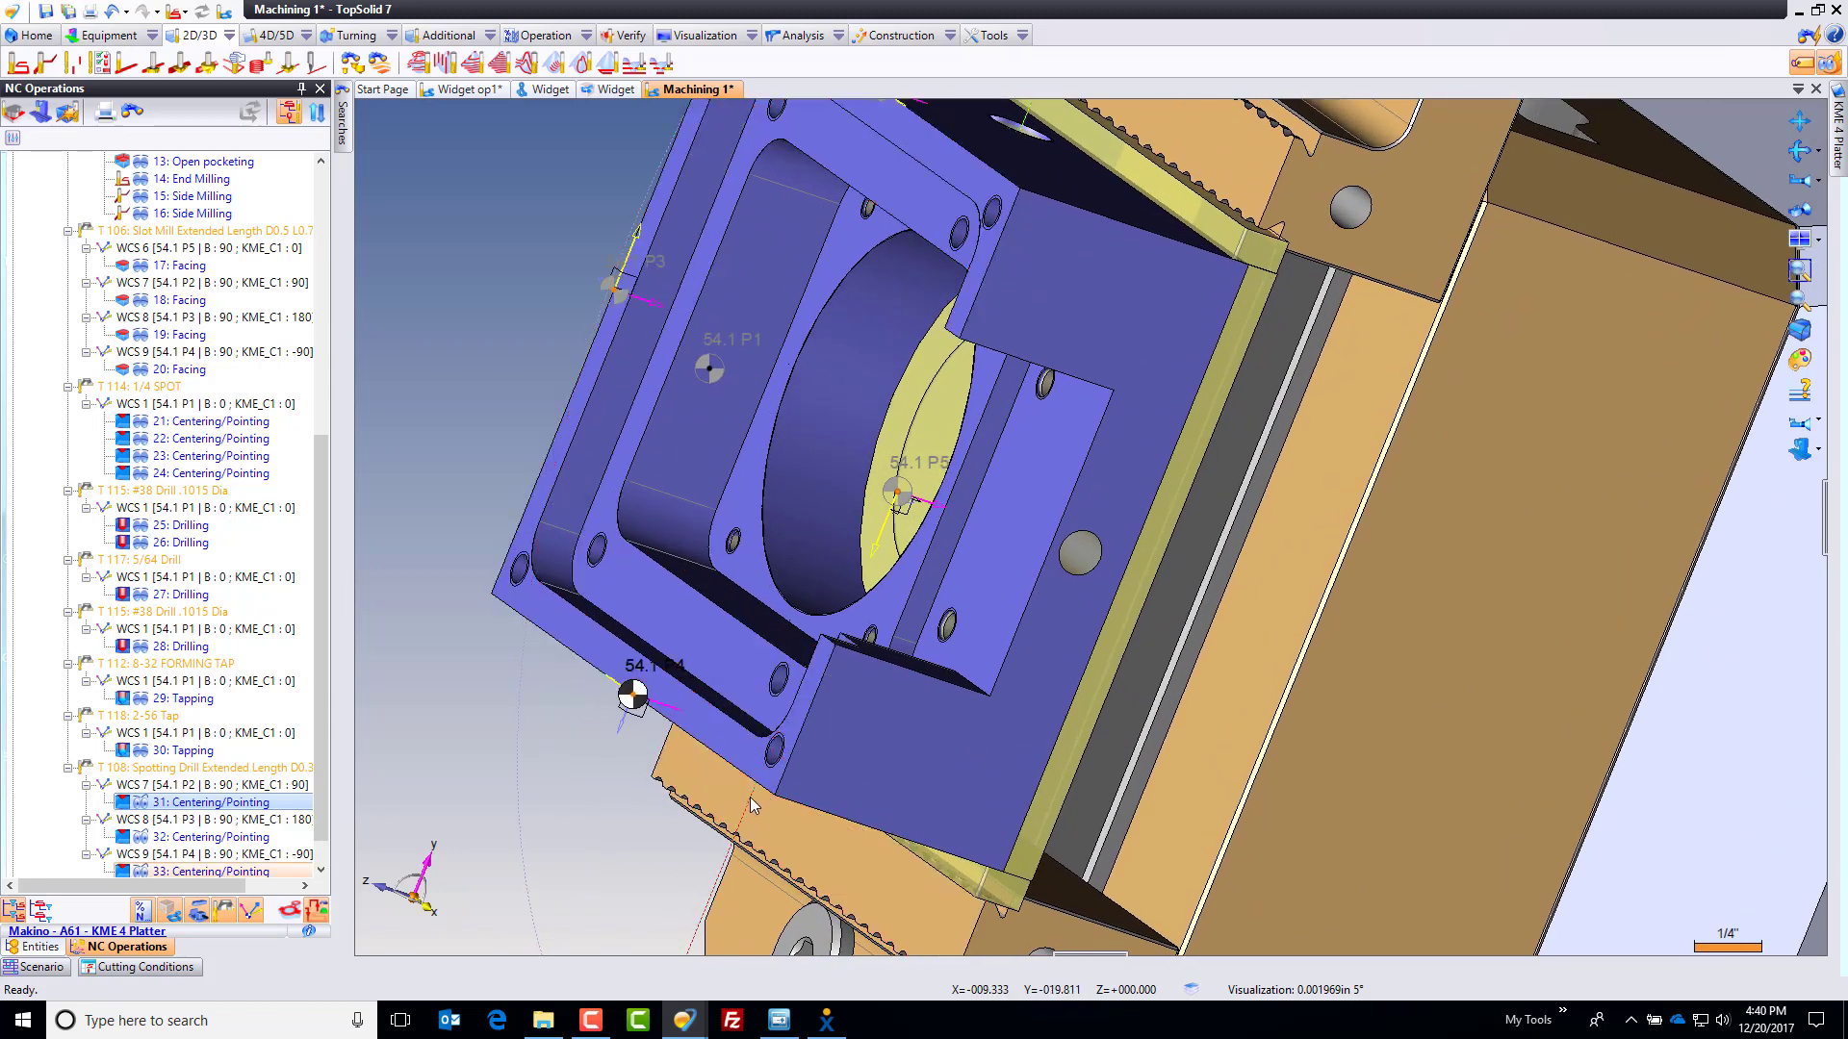
{"action": "left_click_drag", "start_coordinate": [1084, 563], "coordinate": [1086, 564]}
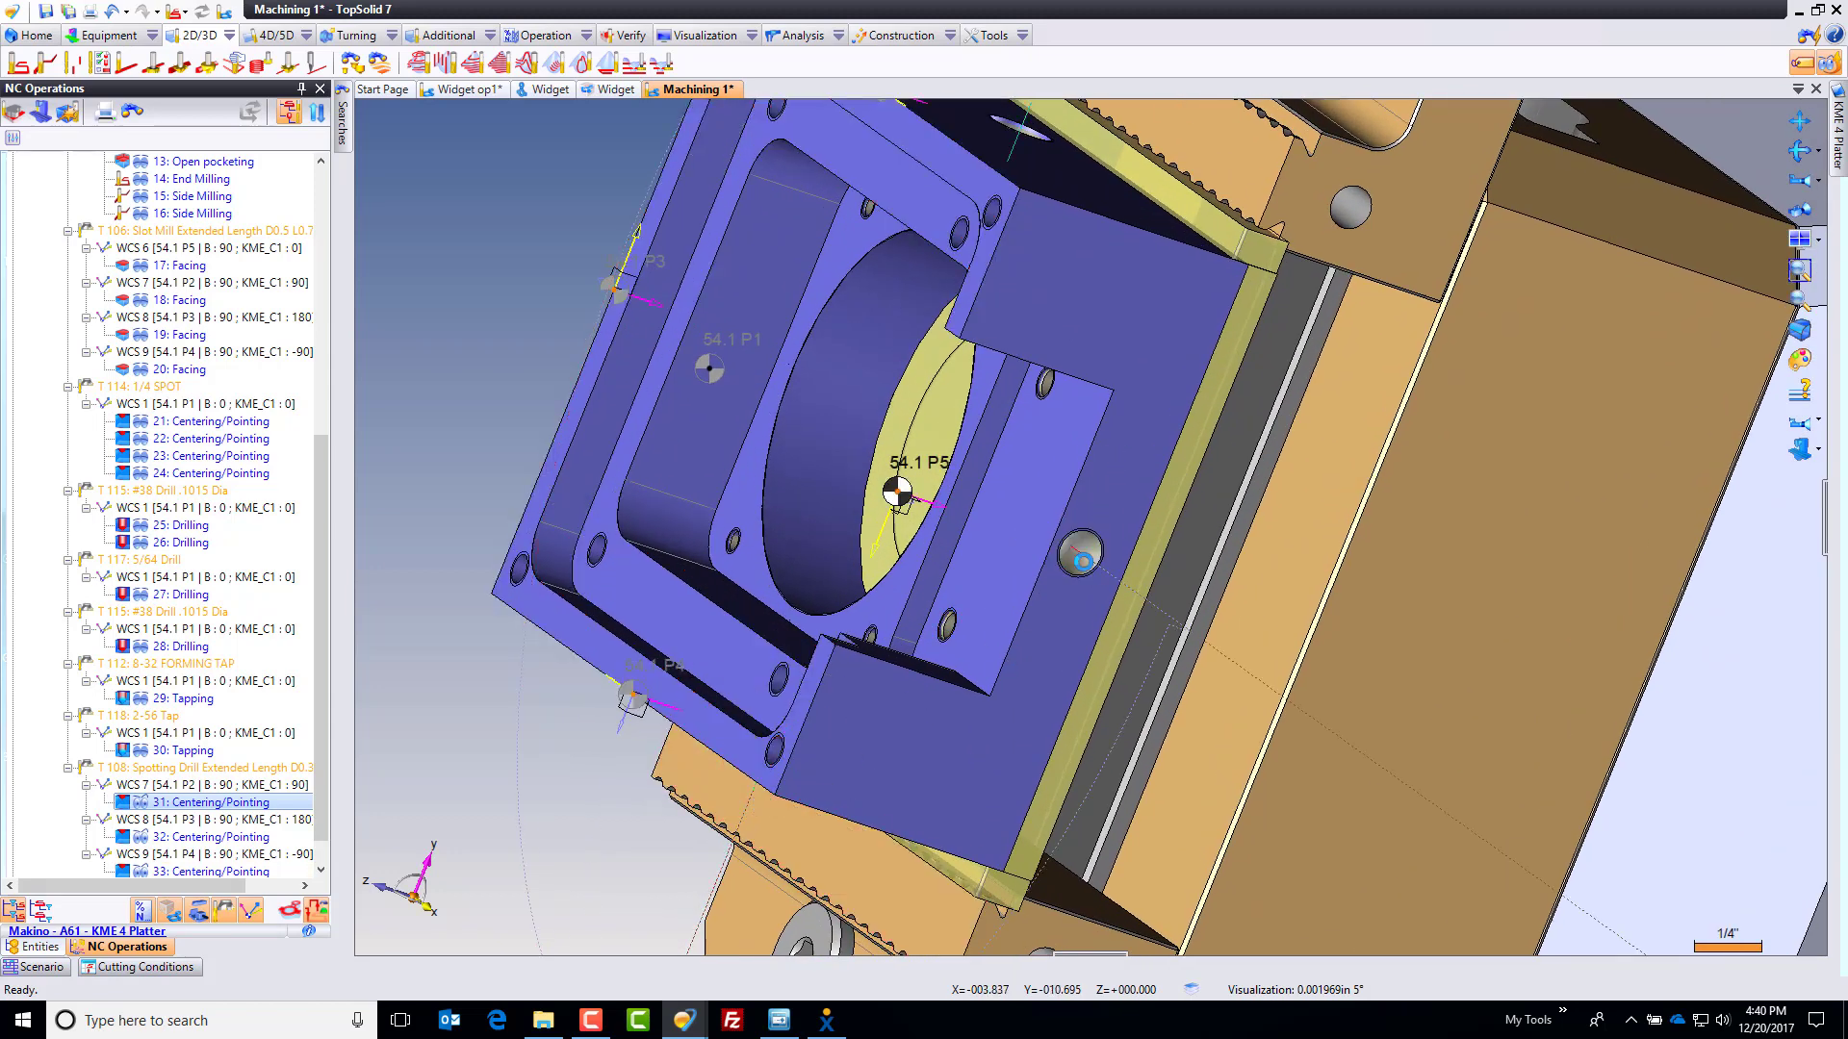
{"action": "scroll", "coordinate": [1002, 861], "scroll_direction": "down", "scroll_amount": 1}
{"action": "scroll", "coordinate": [1001, 859], "scroll_direction": "down", "scroll_amount": 2}
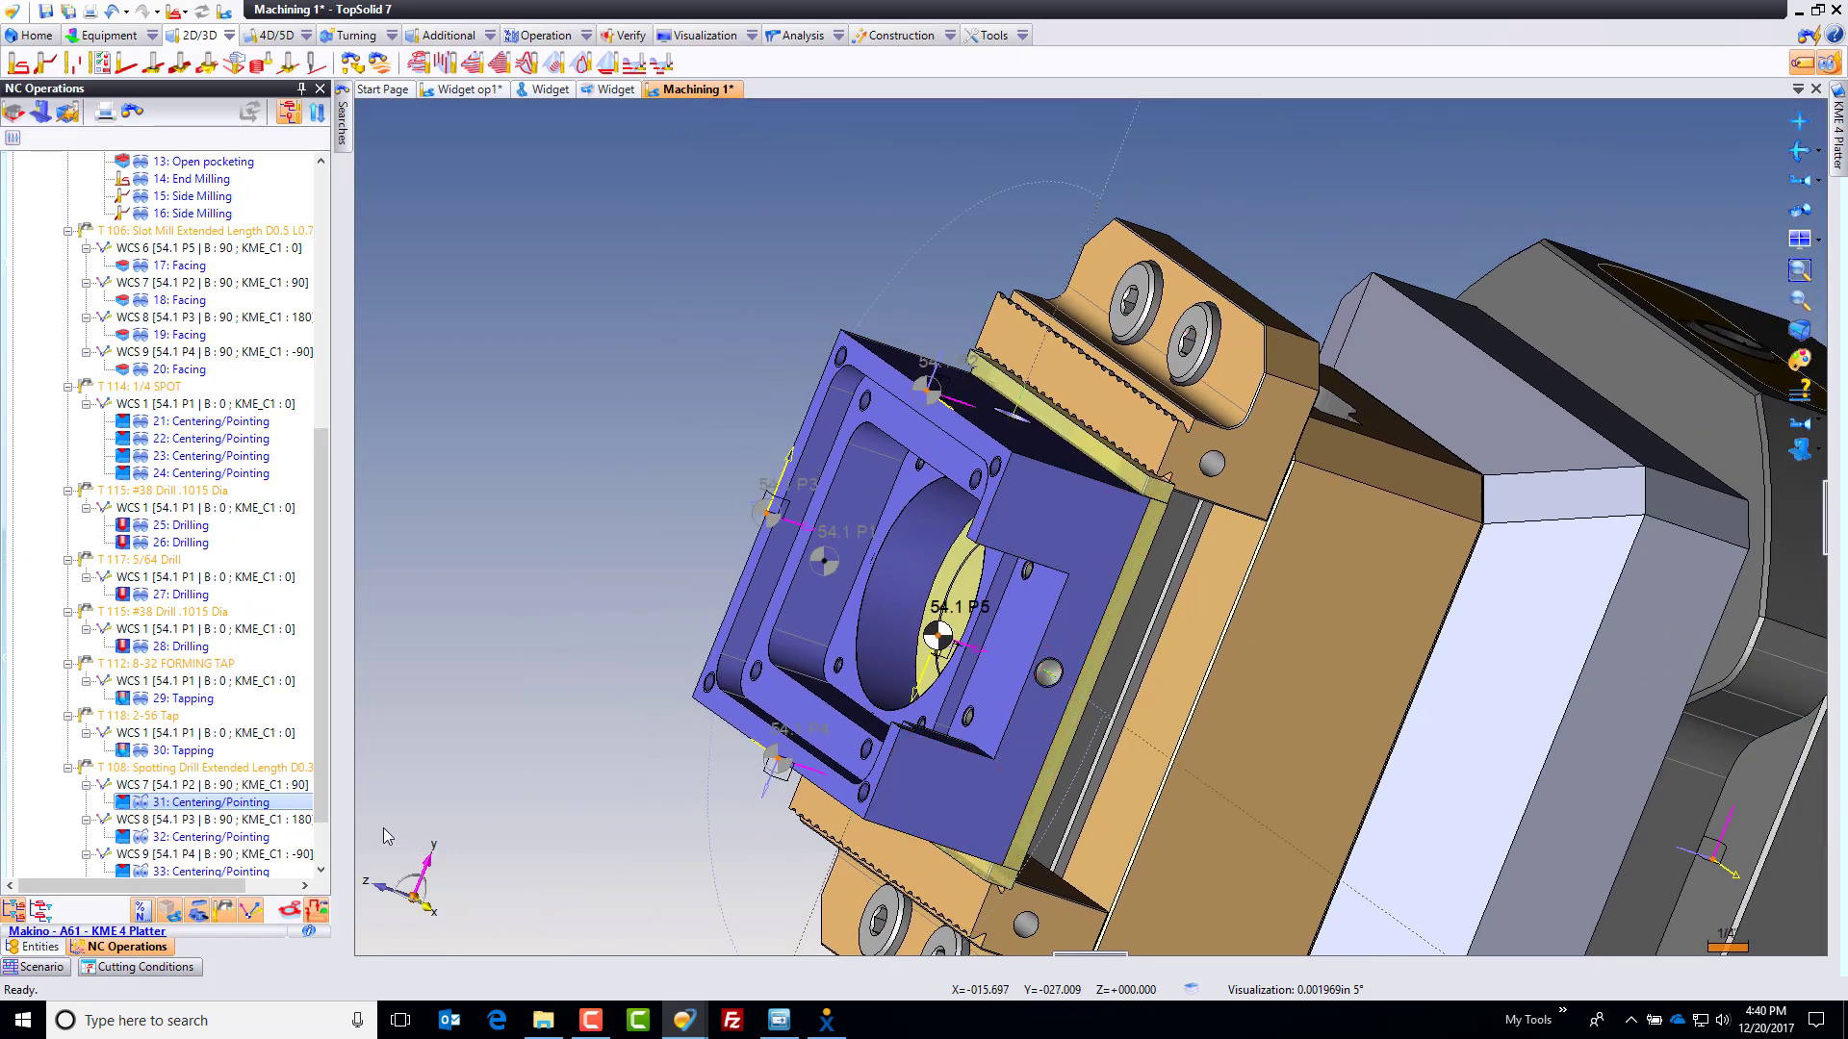
Step: Start a hole machining operation on the hole using T 111, the #25 Drill 0.1495Dia
{"action": "left_click", "coordinate": [210, 835], "text": "shift"}
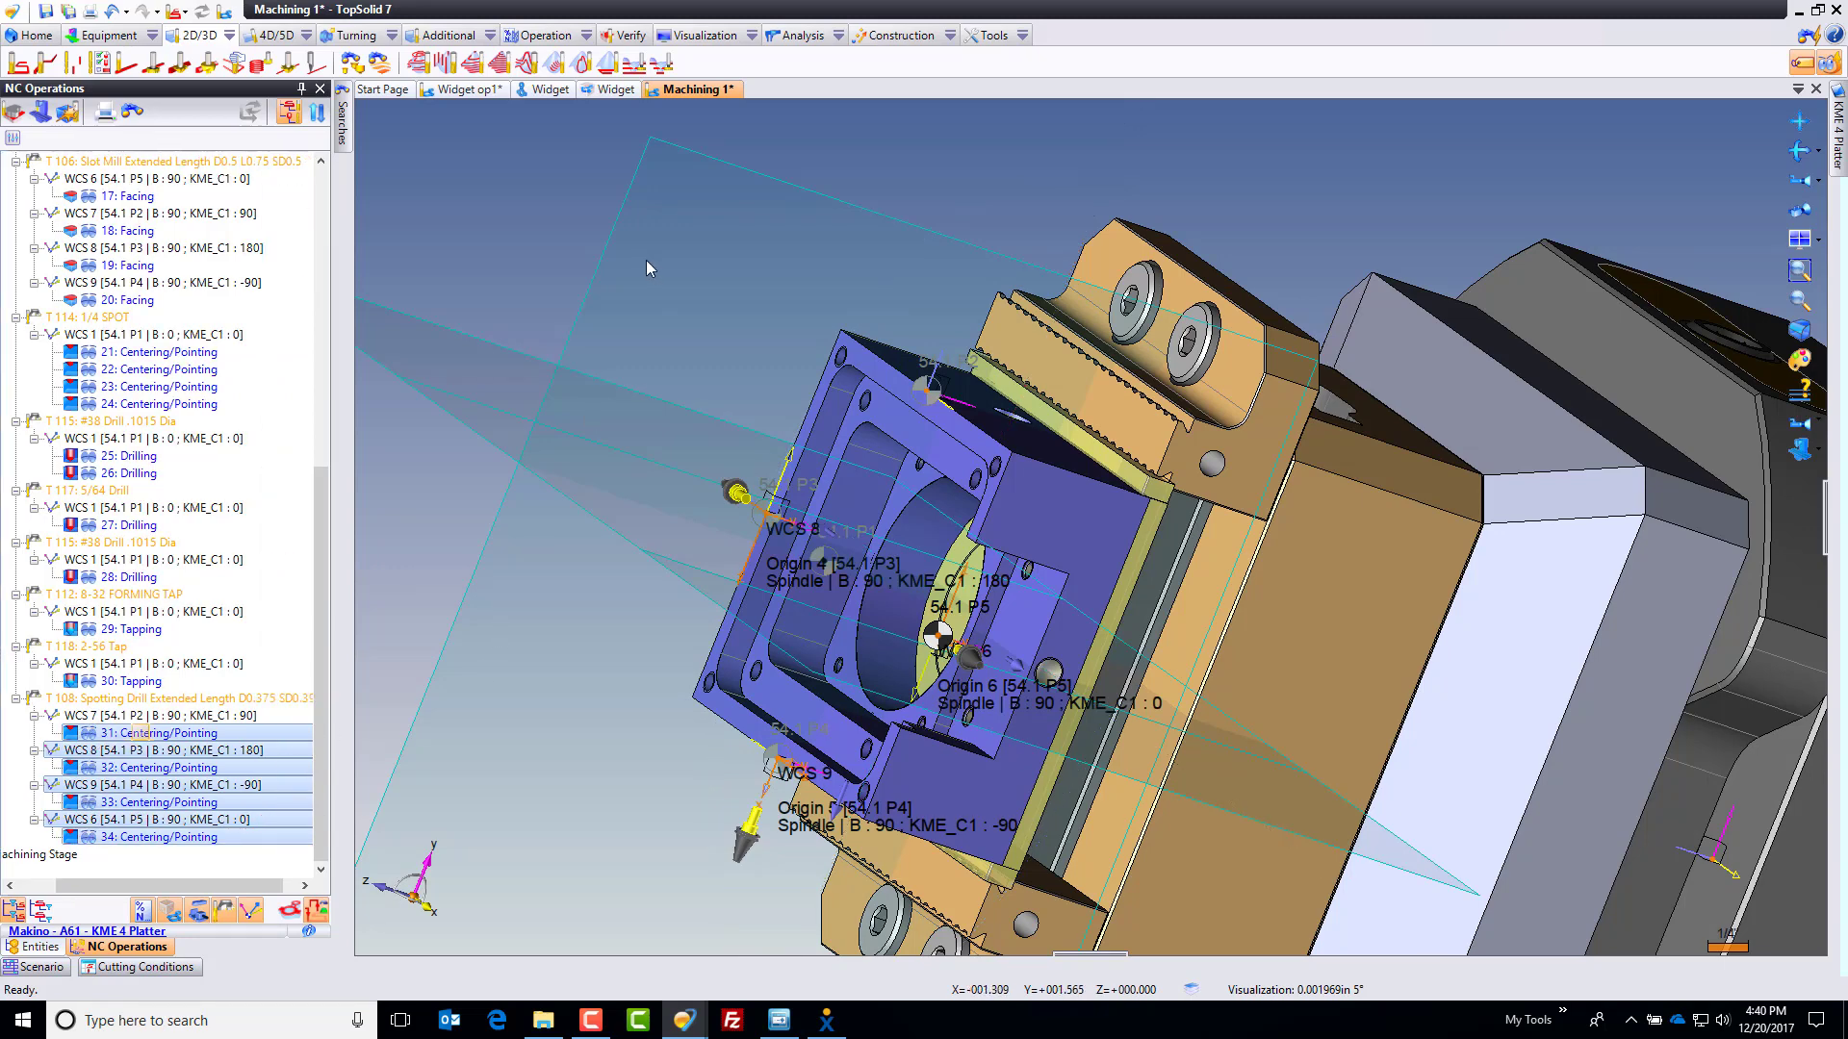
{"action": "left_click", "coordinate": [541, 253]}
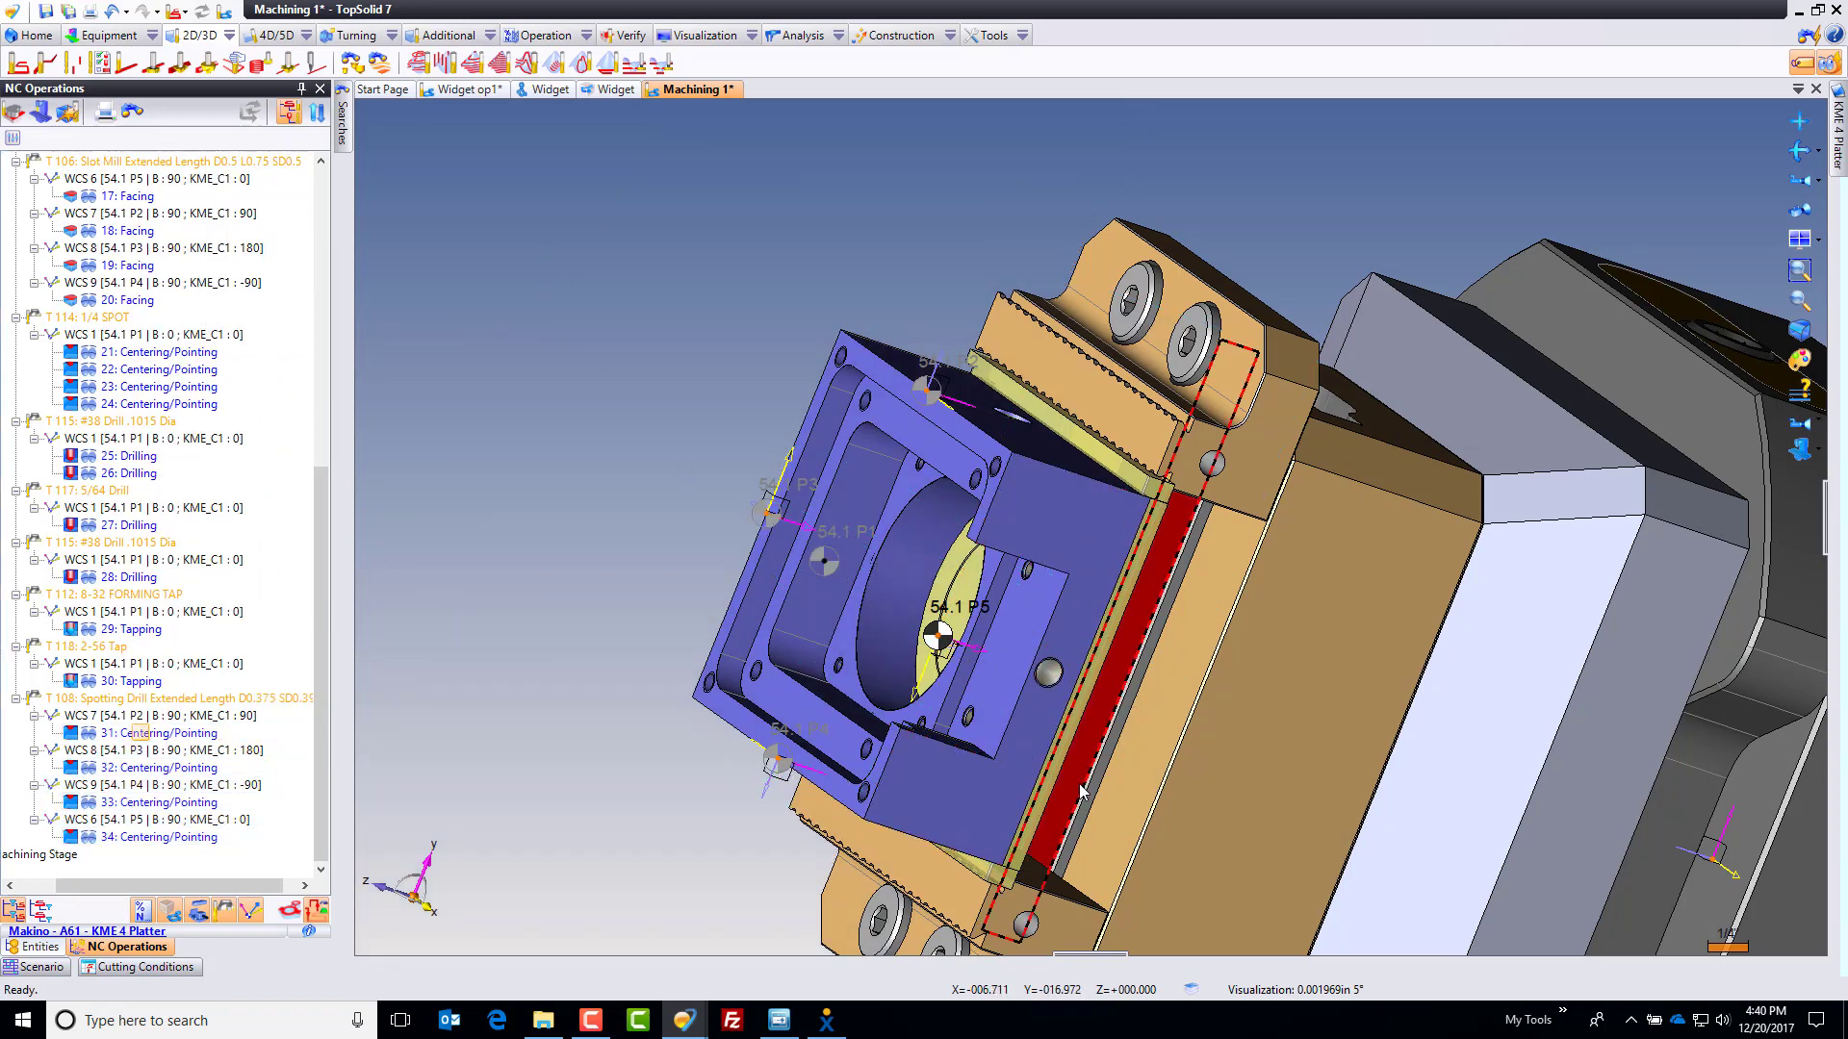
{"action": "right_click", "coordinate": [1053, 681]}
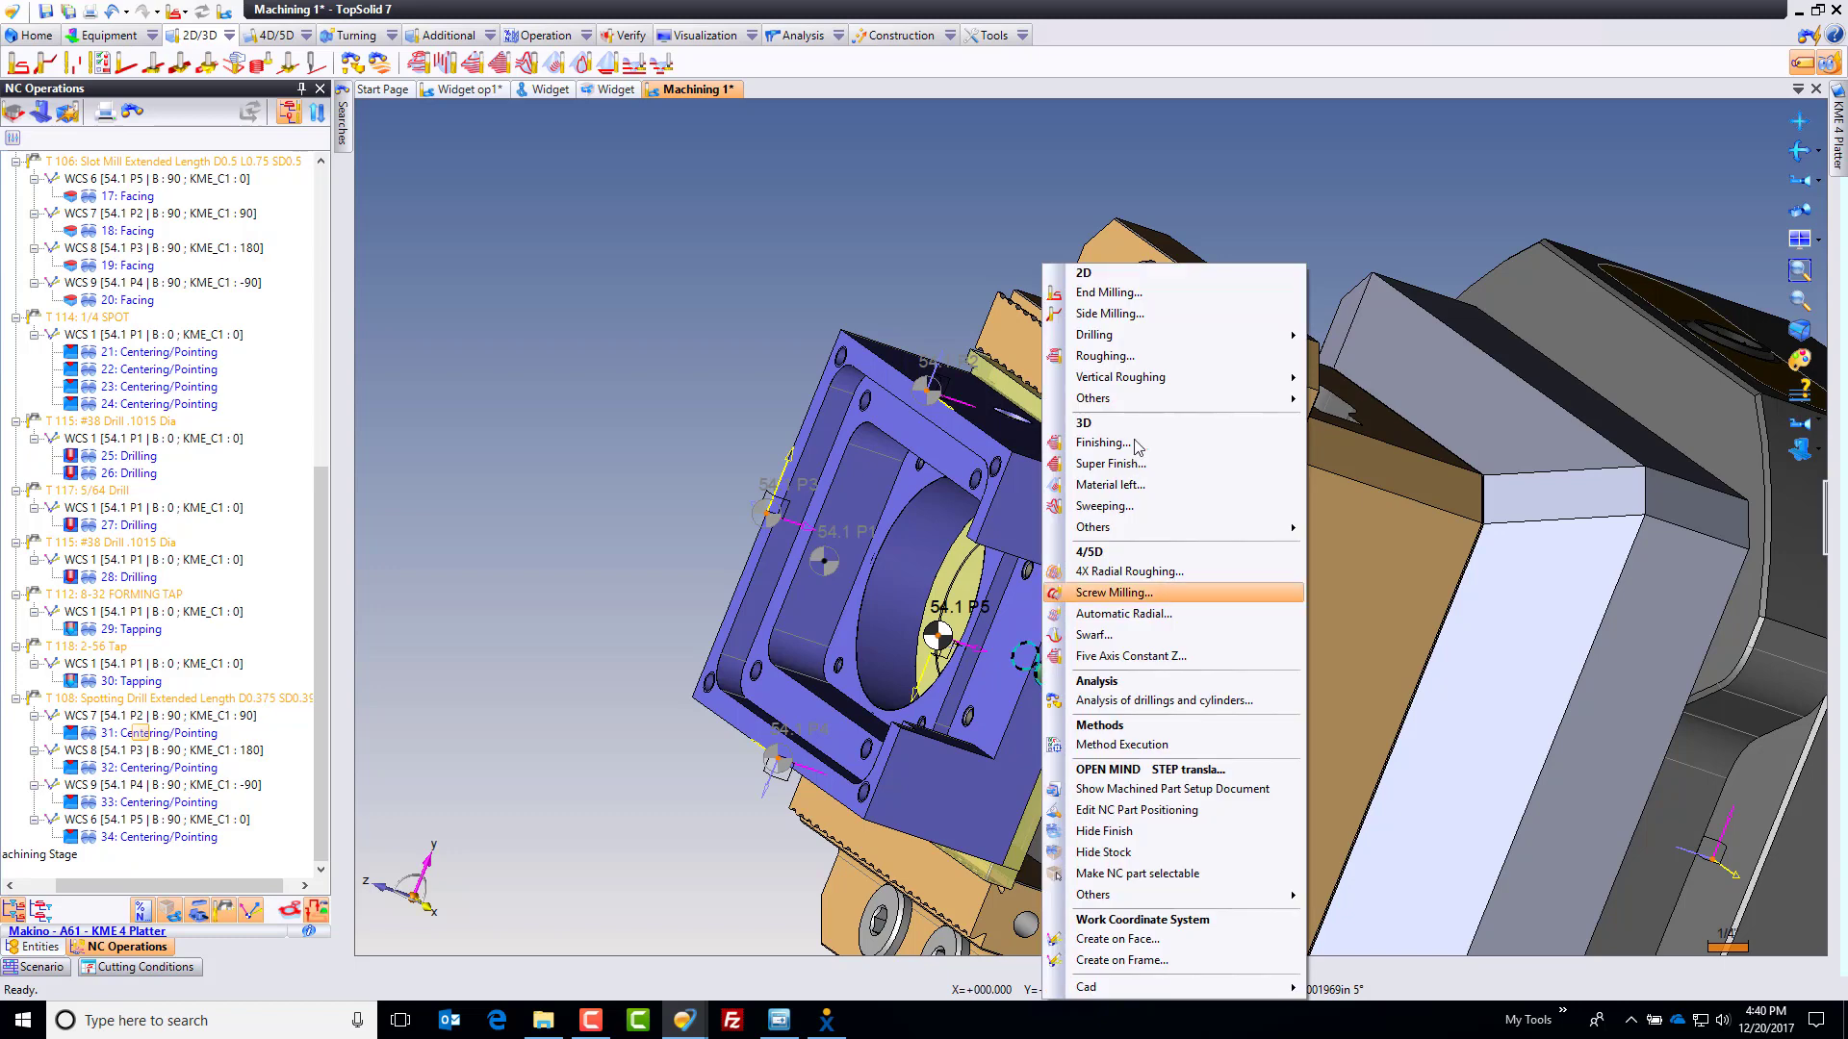
{"action": "mouse_move", "coordinate": [1280, 341]}
{"action": "left_click", "coordinate": [1366, 336]}
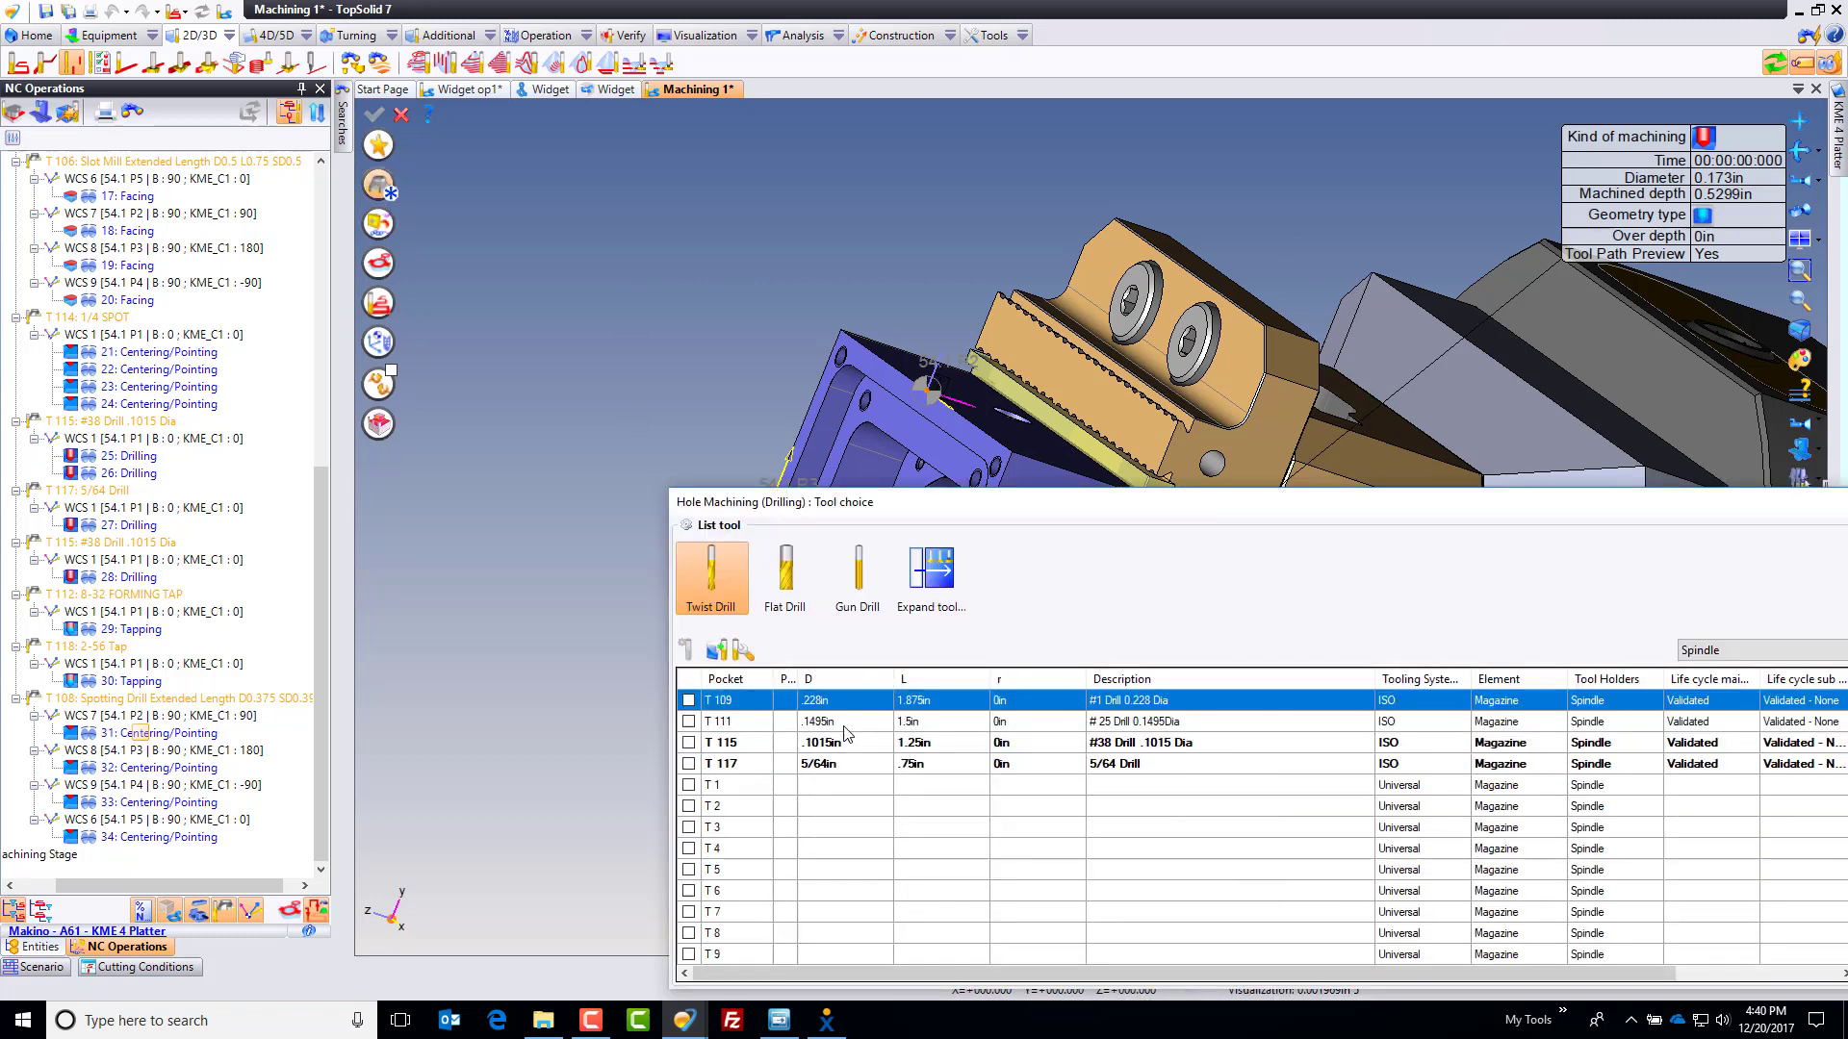
{"action": "left_click", "coordinate": [688, 722]}
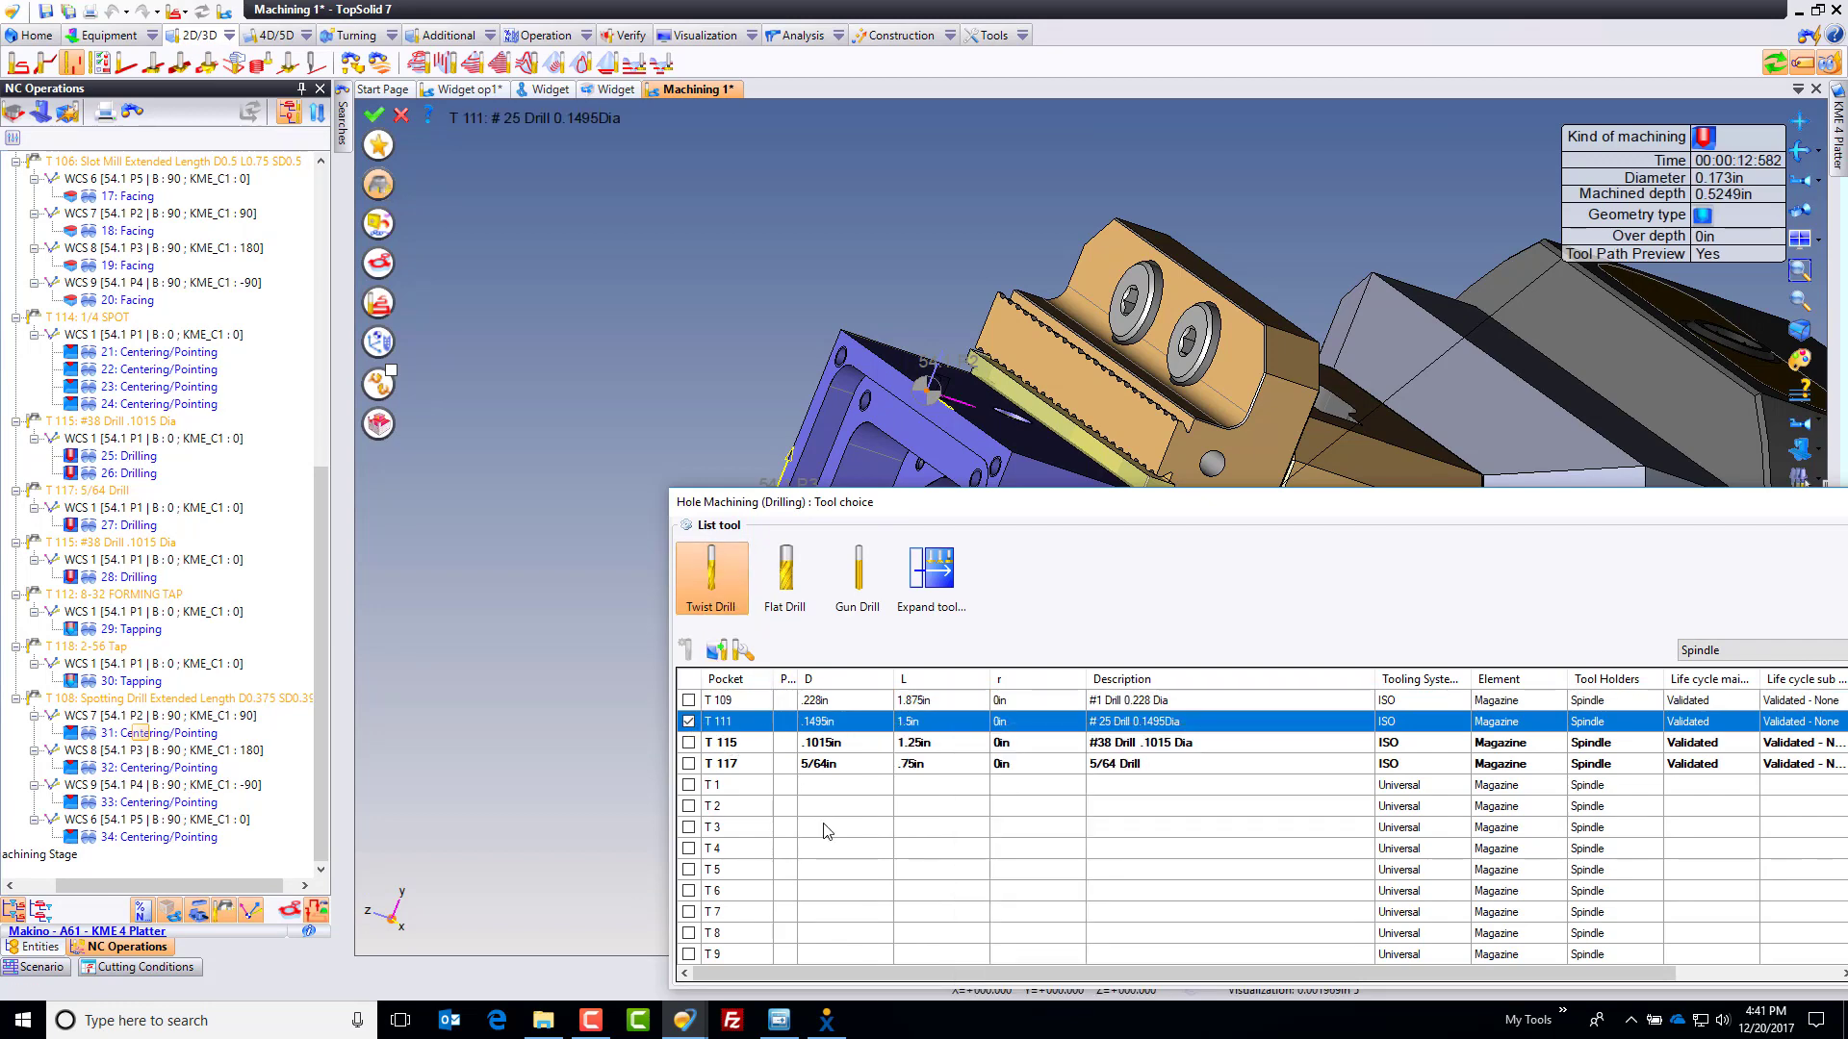
{"action": "left_click", "coordinate": [374, 193]}
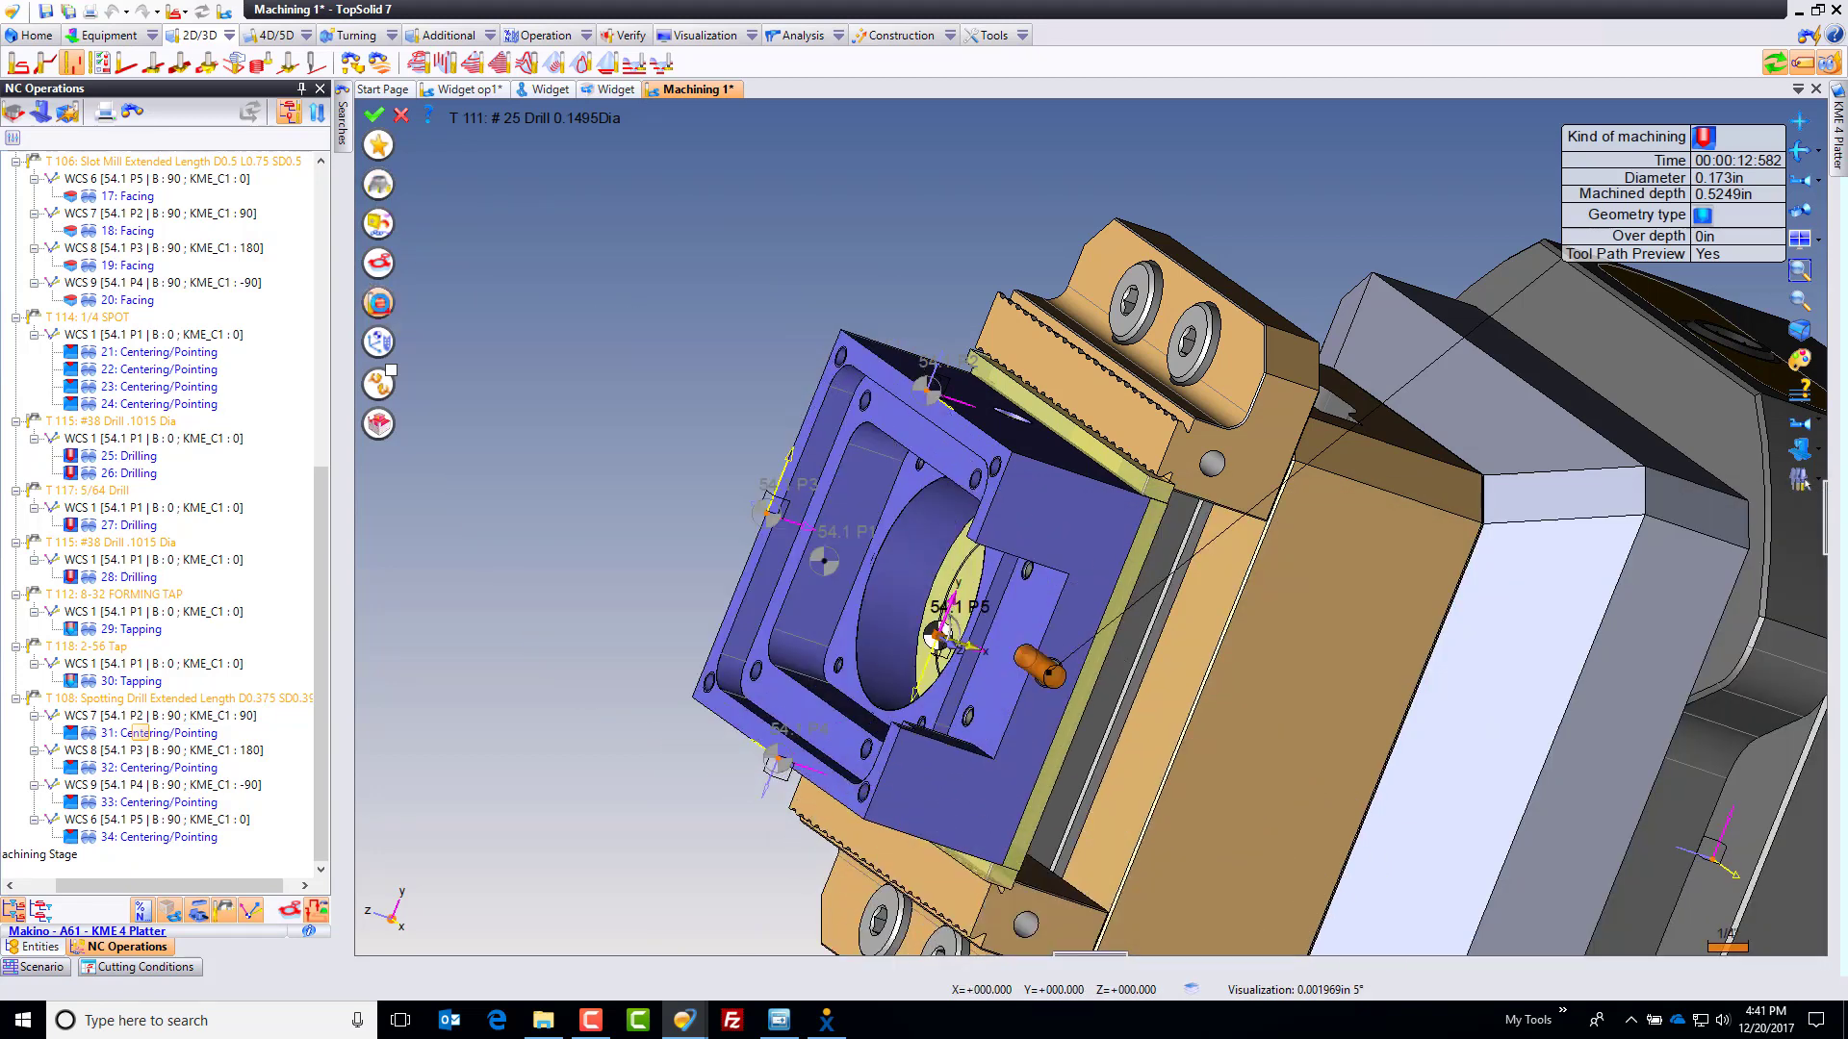
Step: Turn on pecking, set 7500 rpm spindle speed and 25 in/min feed, and validate
{"action": "left_click", "coordinate": [379, 302]}
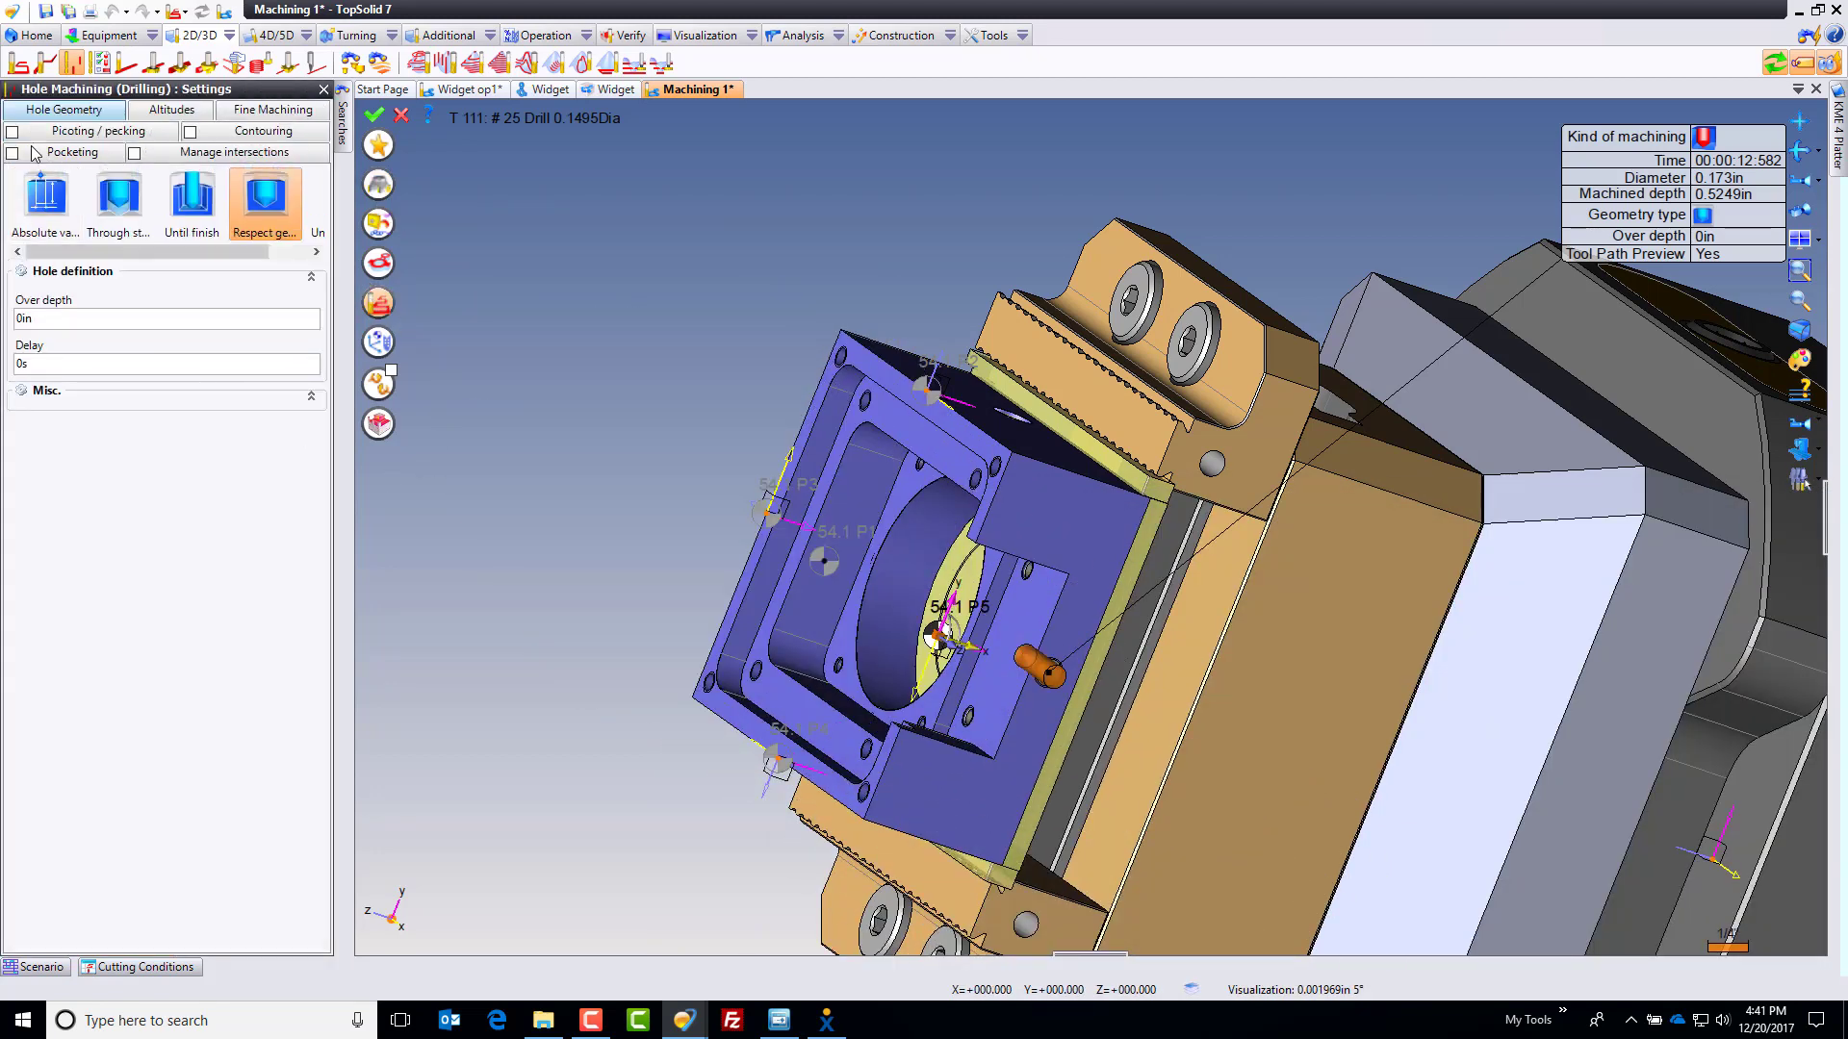
{"action": "left_click", "coordinate": [13, 133]}
{"action": "left_click", "coordinate": [606, 374]}
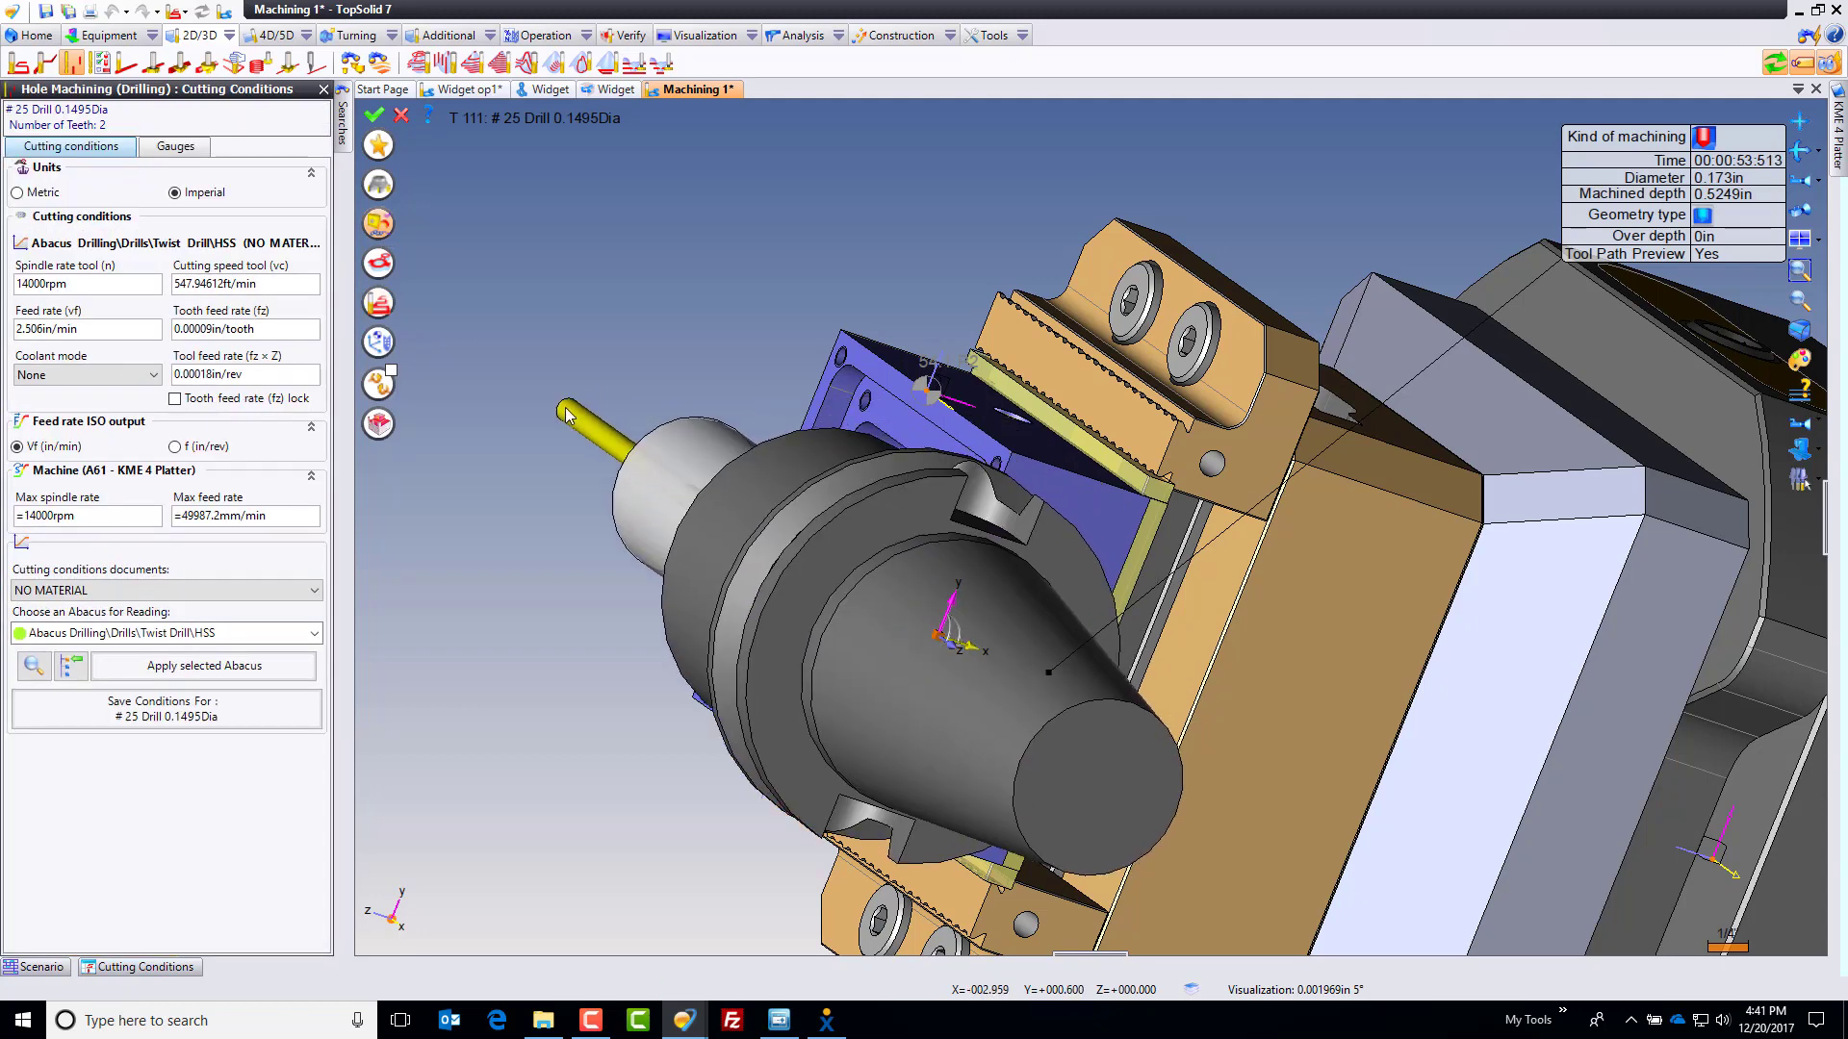
{"action": "left_click", "coordinate": [125, 286]}
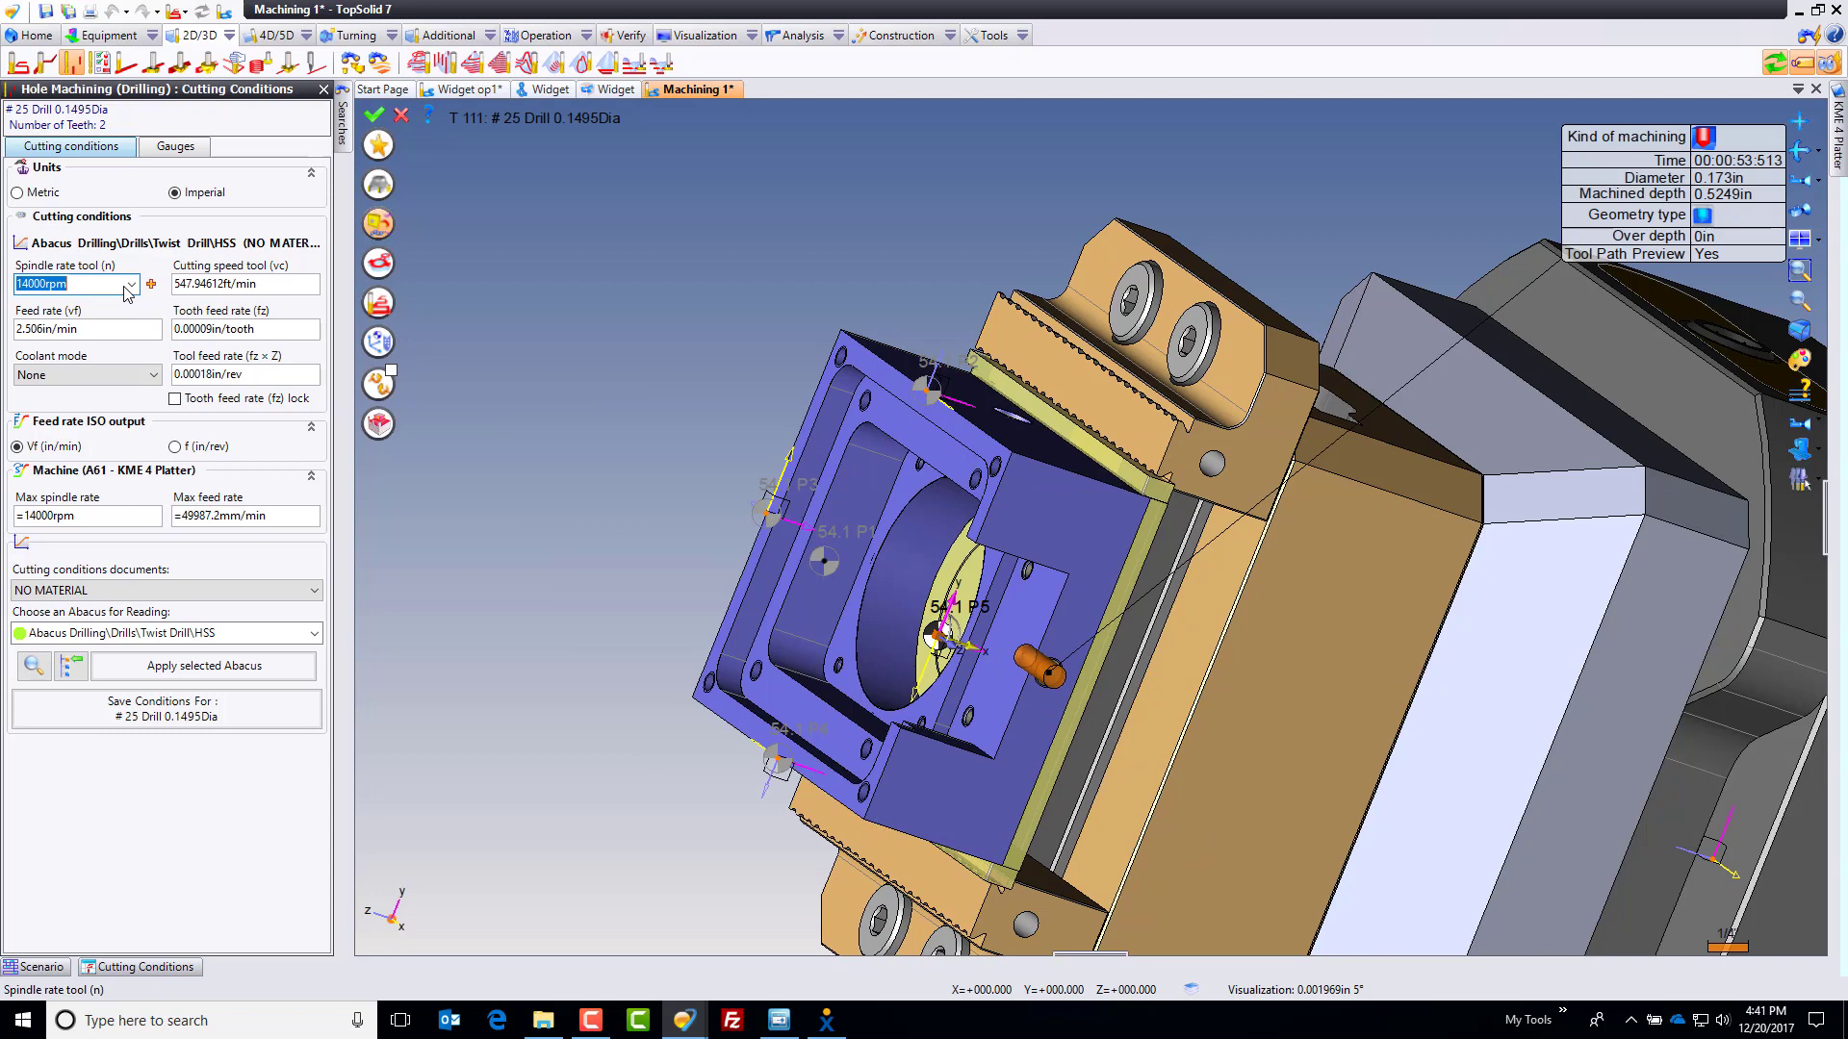
{"action": "type", "text": "7500"}
{"action": "key", "text": "Tab"}
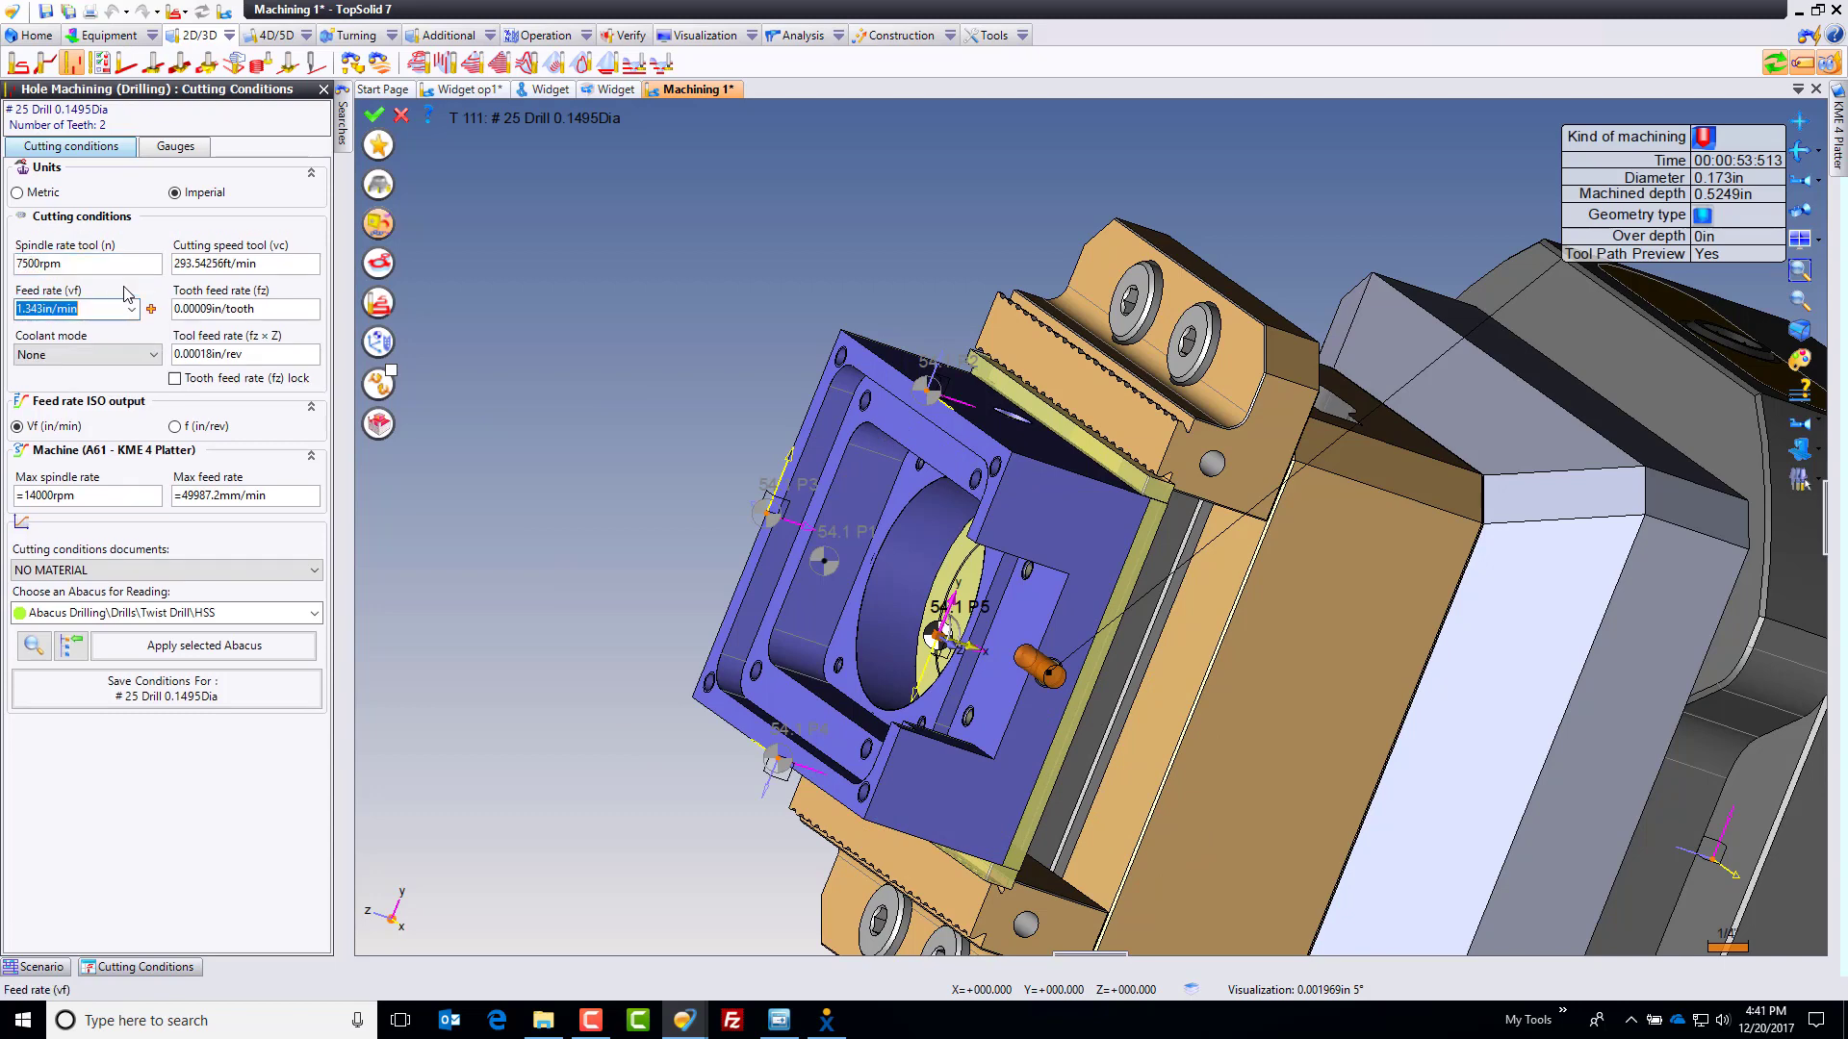
{"action": "type", "text": "25"}
{"action": "key", "text": "Tab"}
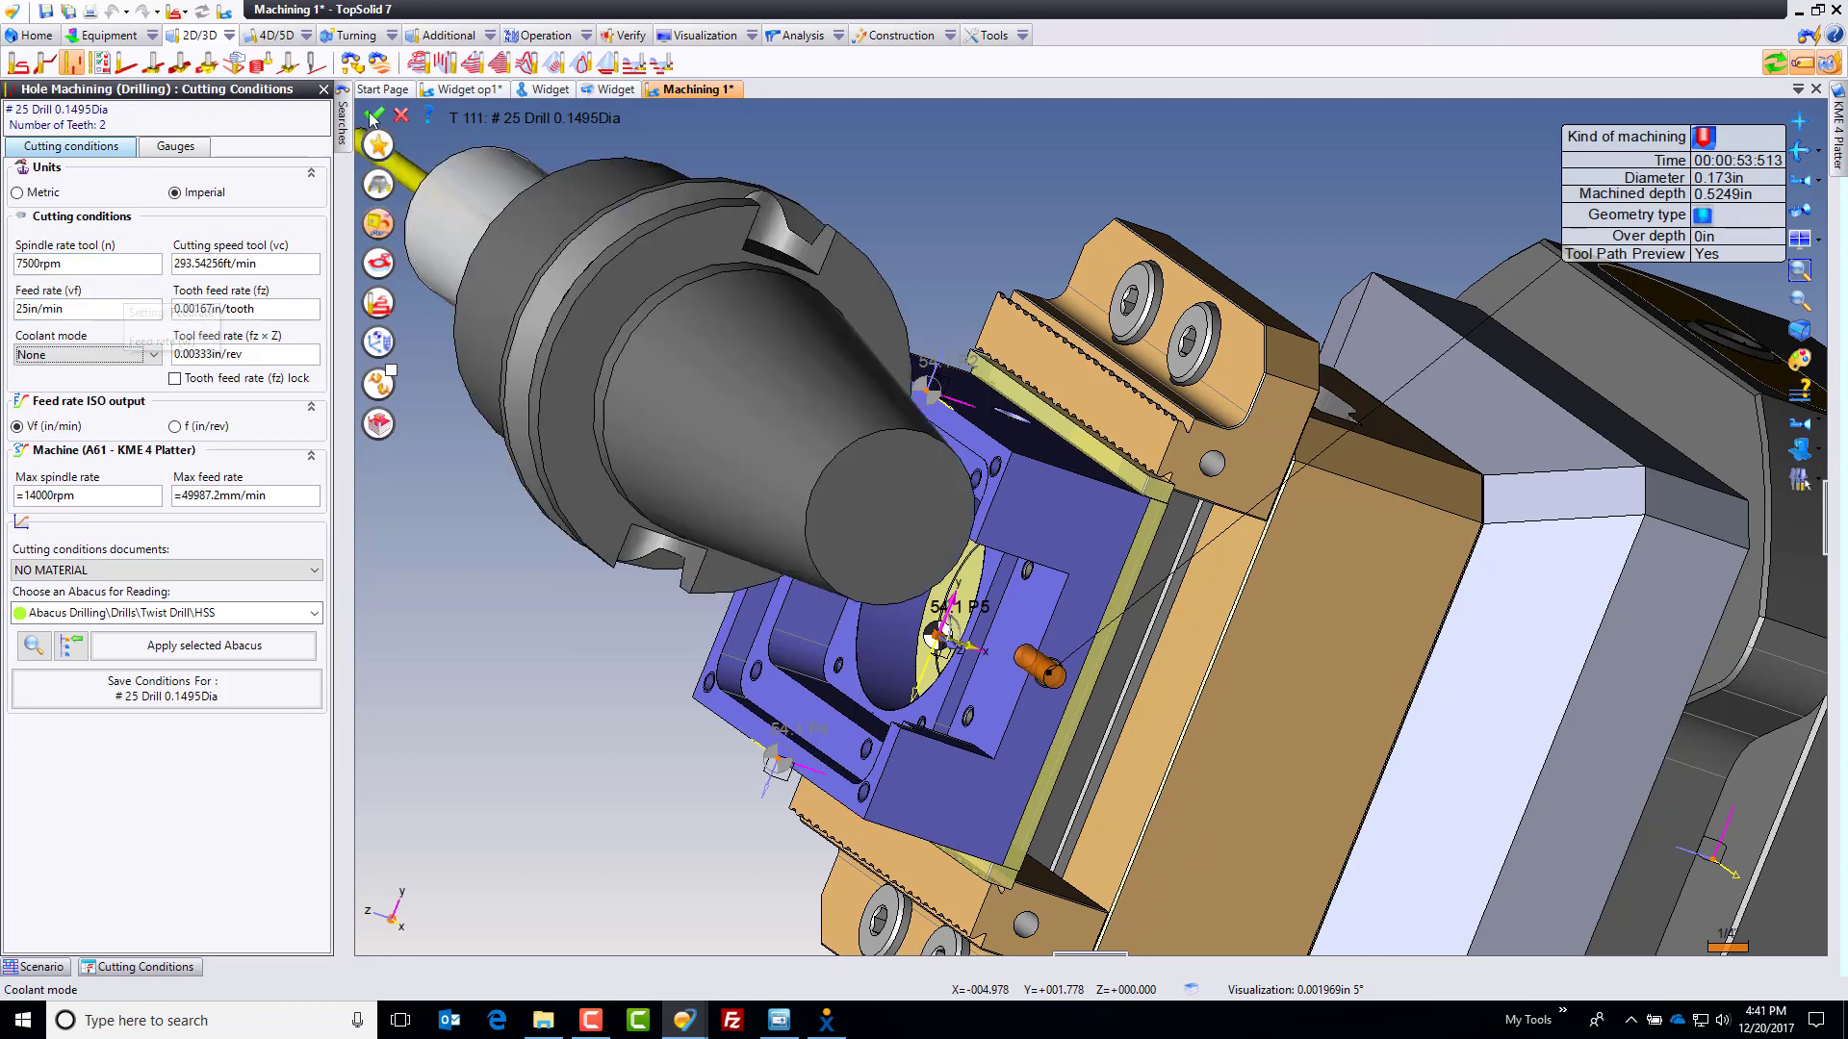
{"action": "left_click", "coordinate": [373, 115]}
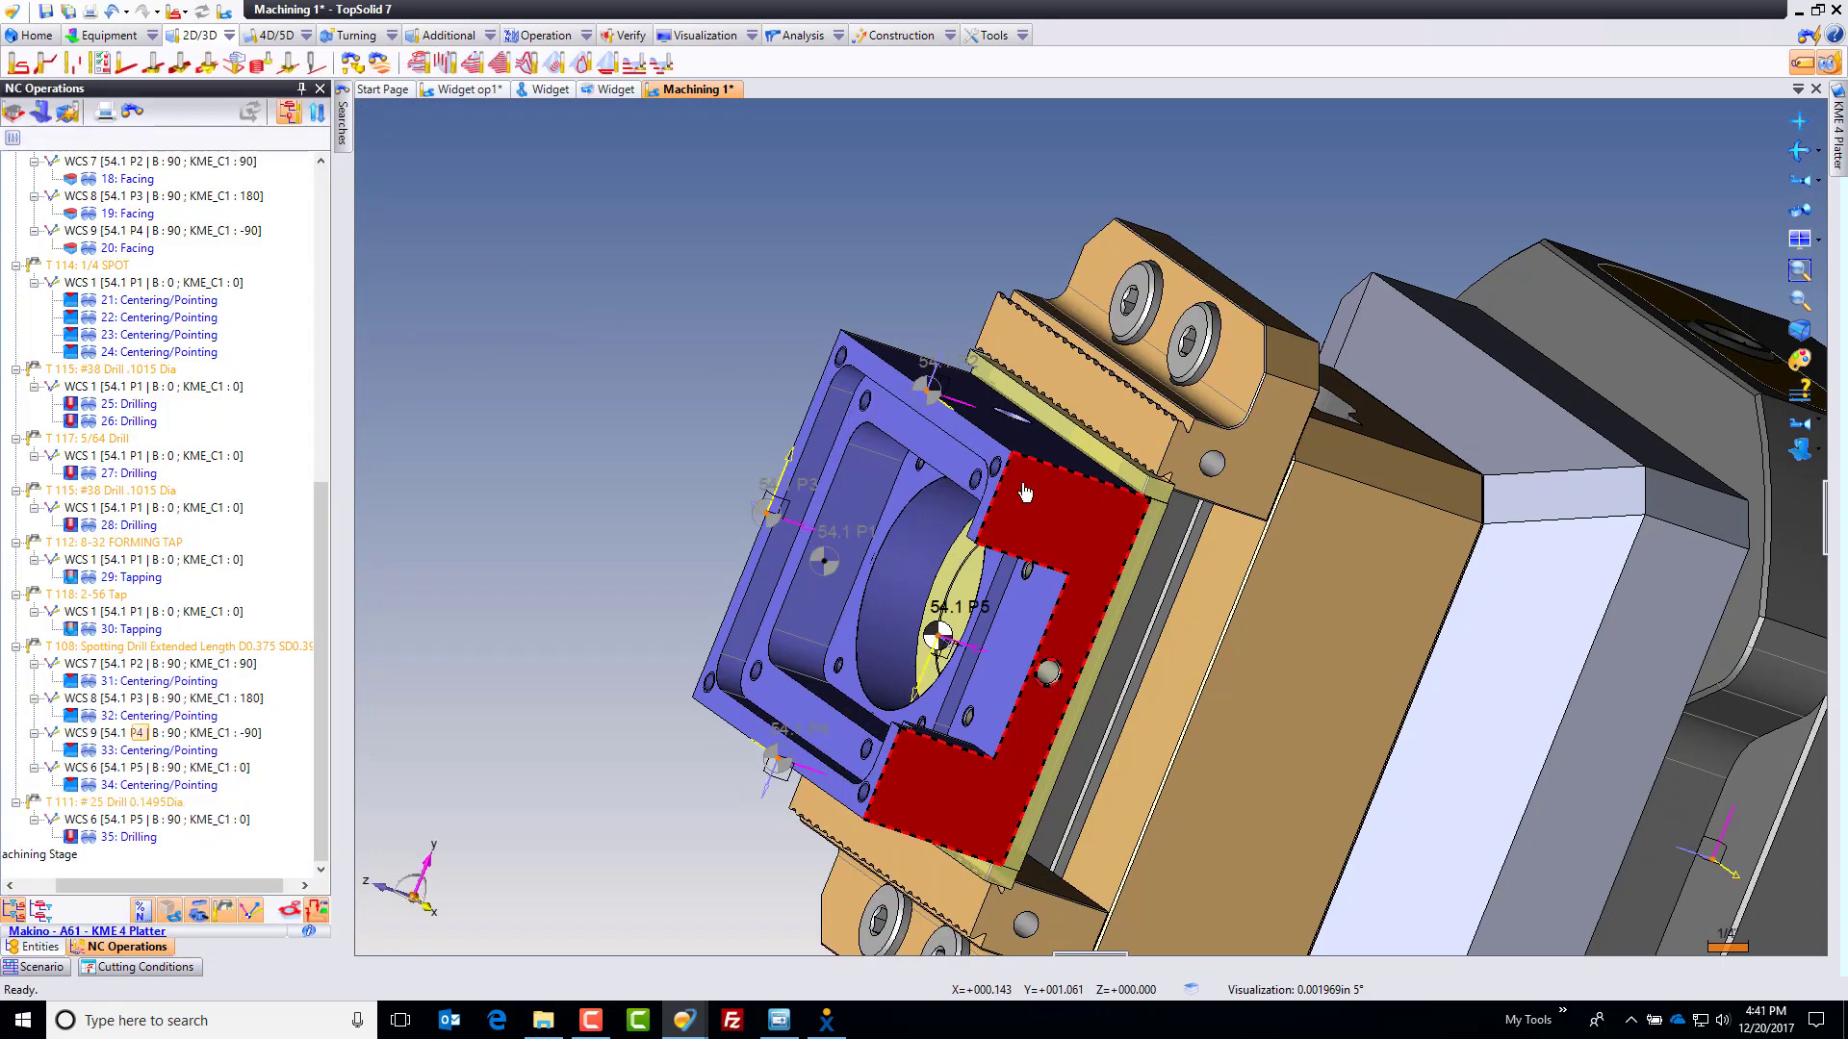
Step: Start drilling the top-face hole with the #1 Drill 0.228 Dia at 50 in/min feed
{"action": "middle_click_drag", "start_coordinate": [1028, 496], "coordinate": [1045, 563]}
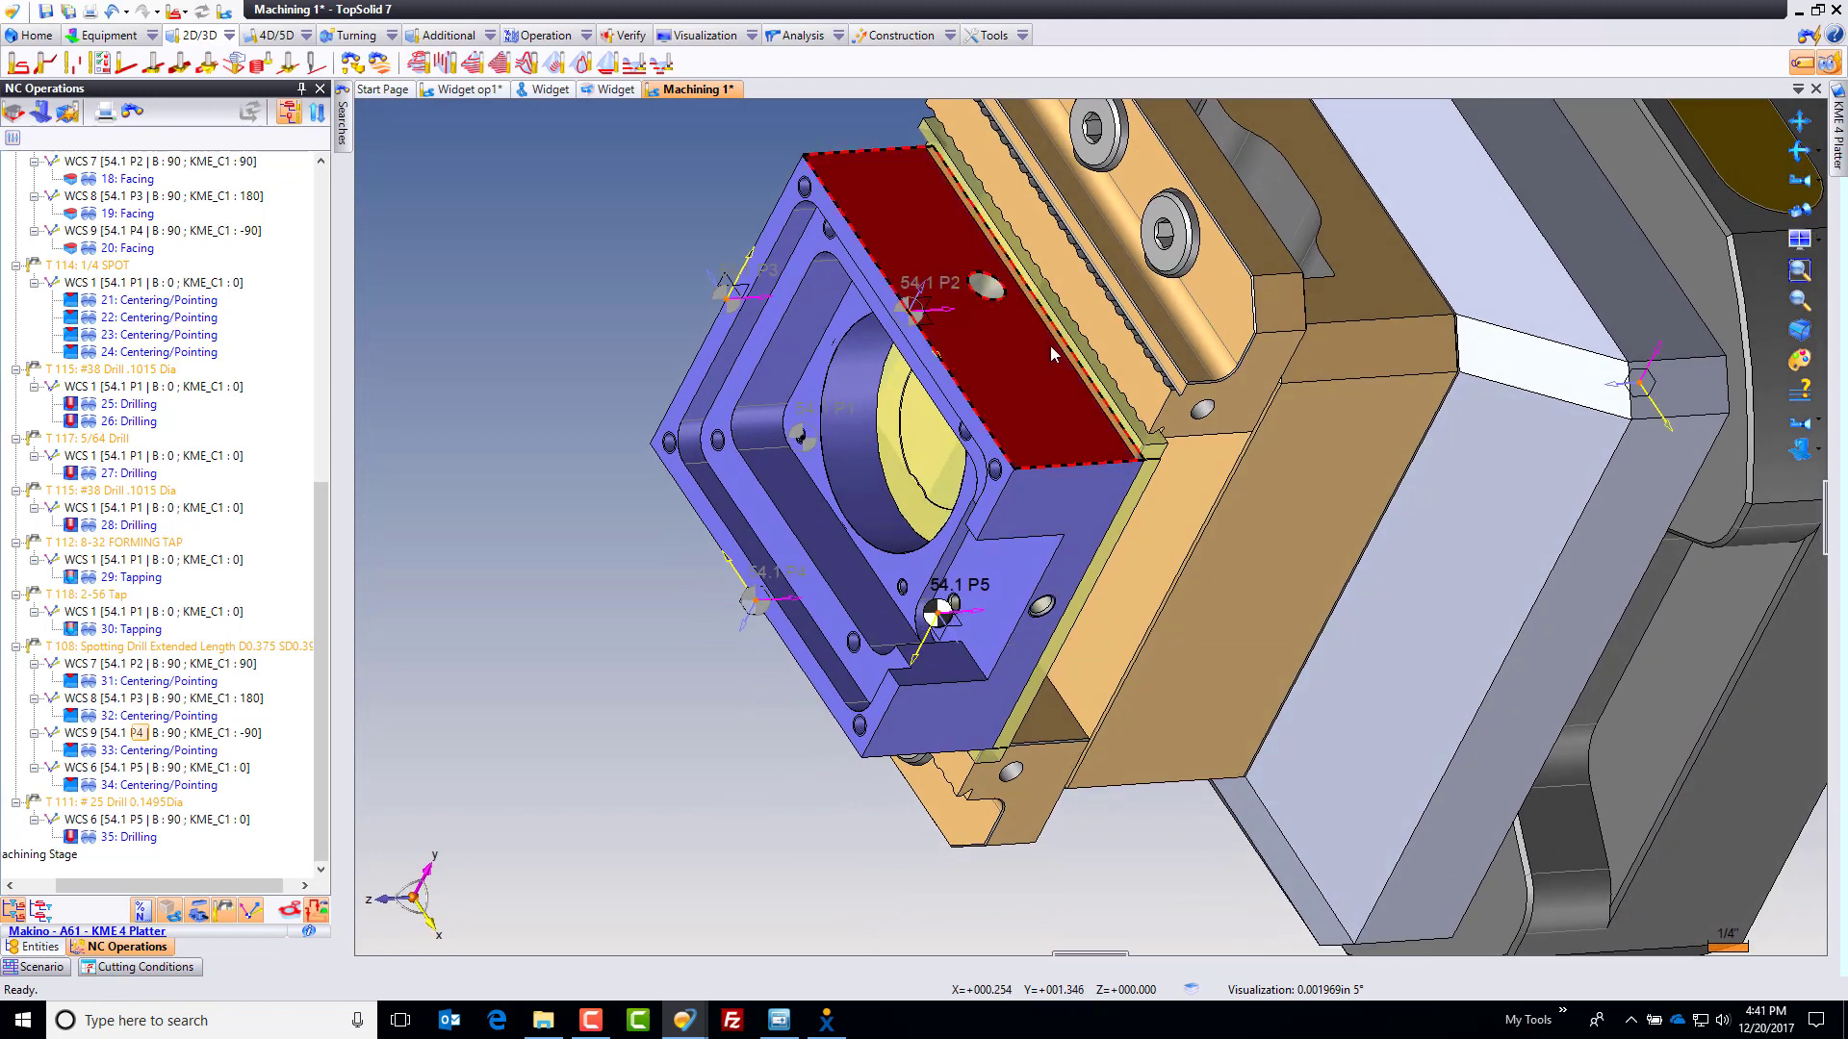
{"action": "right_click", "coordinate": [991, 292]}
{"action": "mouse_move", "coordinate": [1203, 338]}
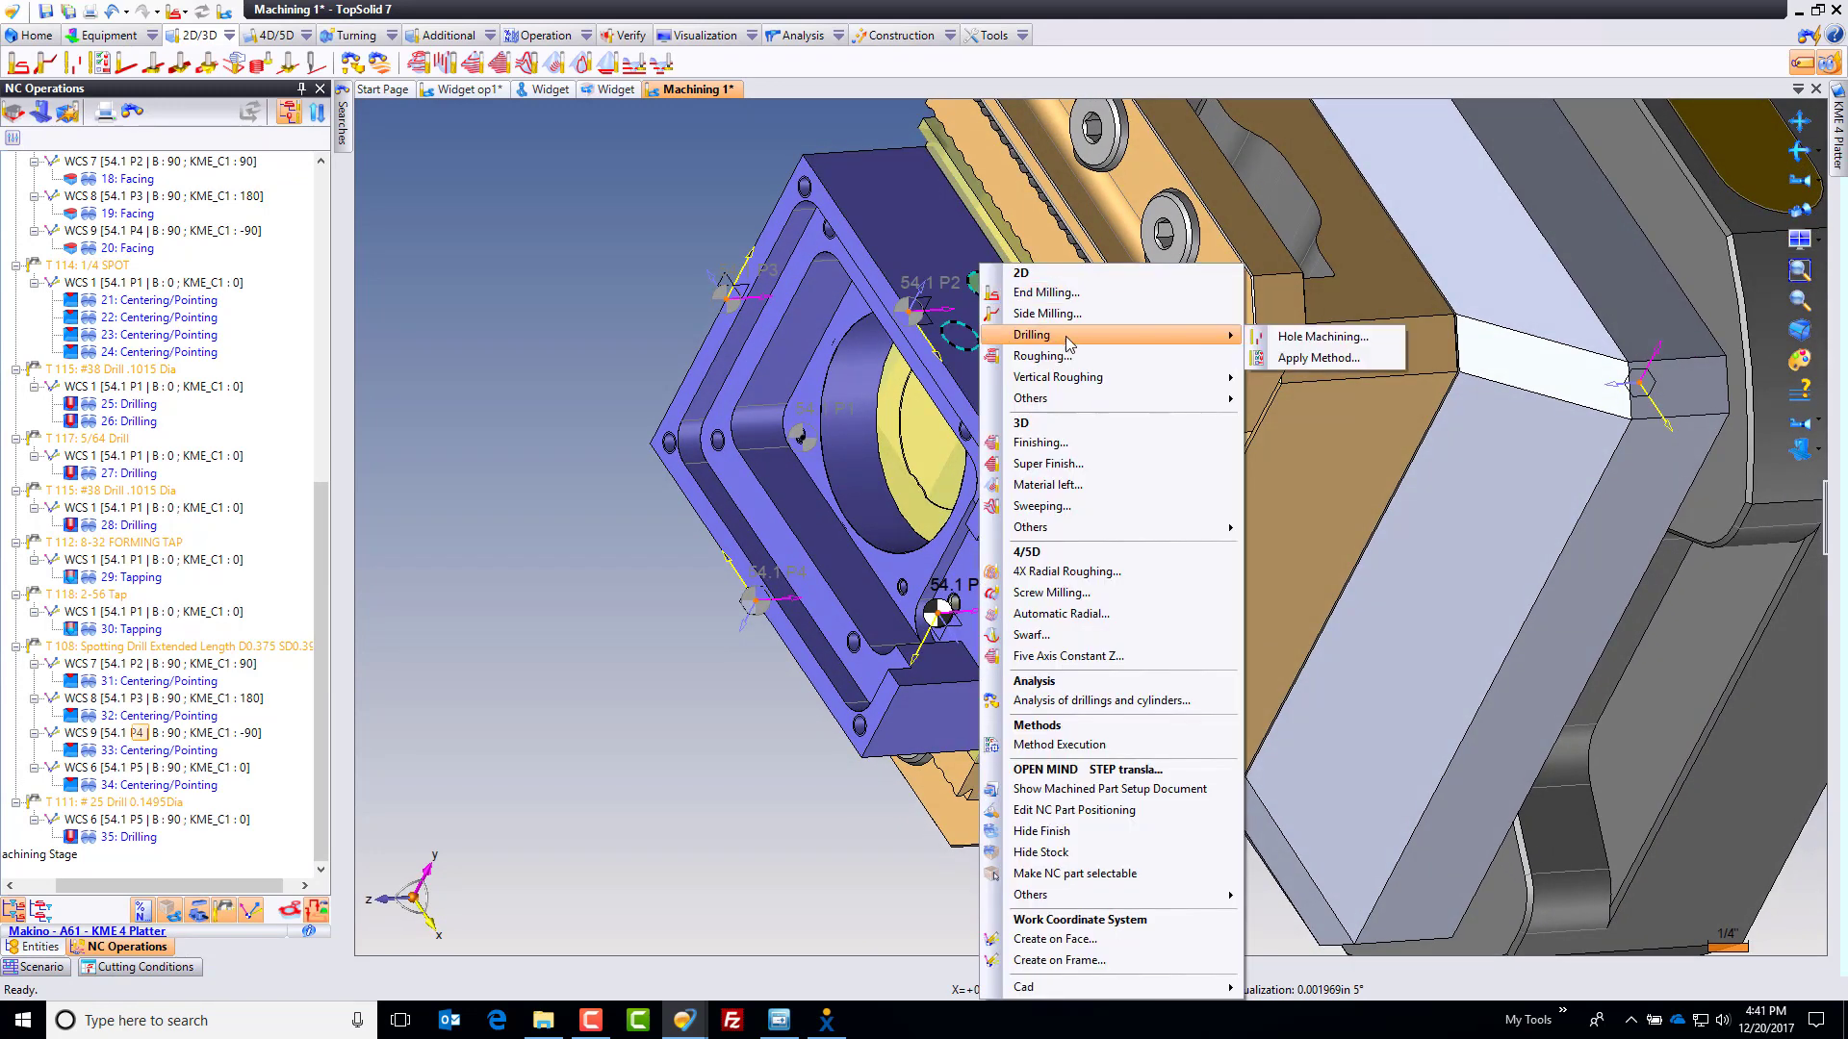
{"action": "left_click", "coordinate": [1288, 339]}
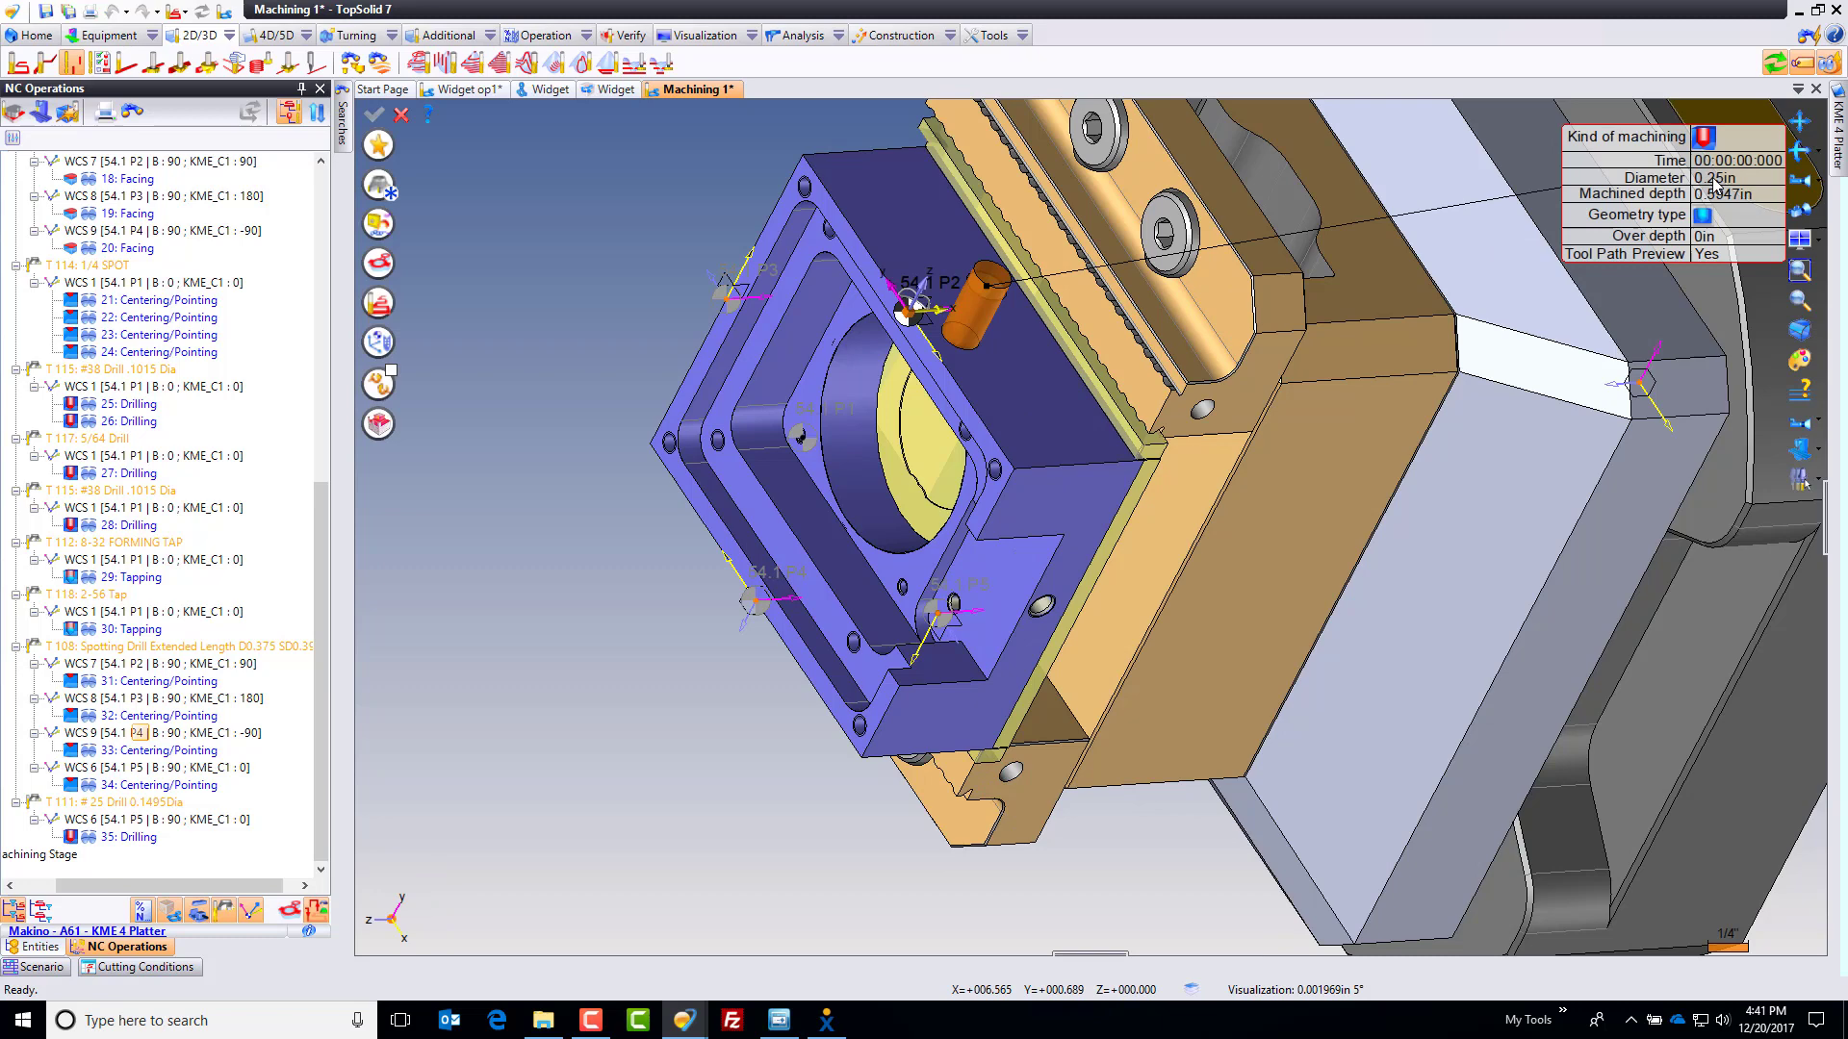
{"action": "left_click", "coordinate": [381, 187]}
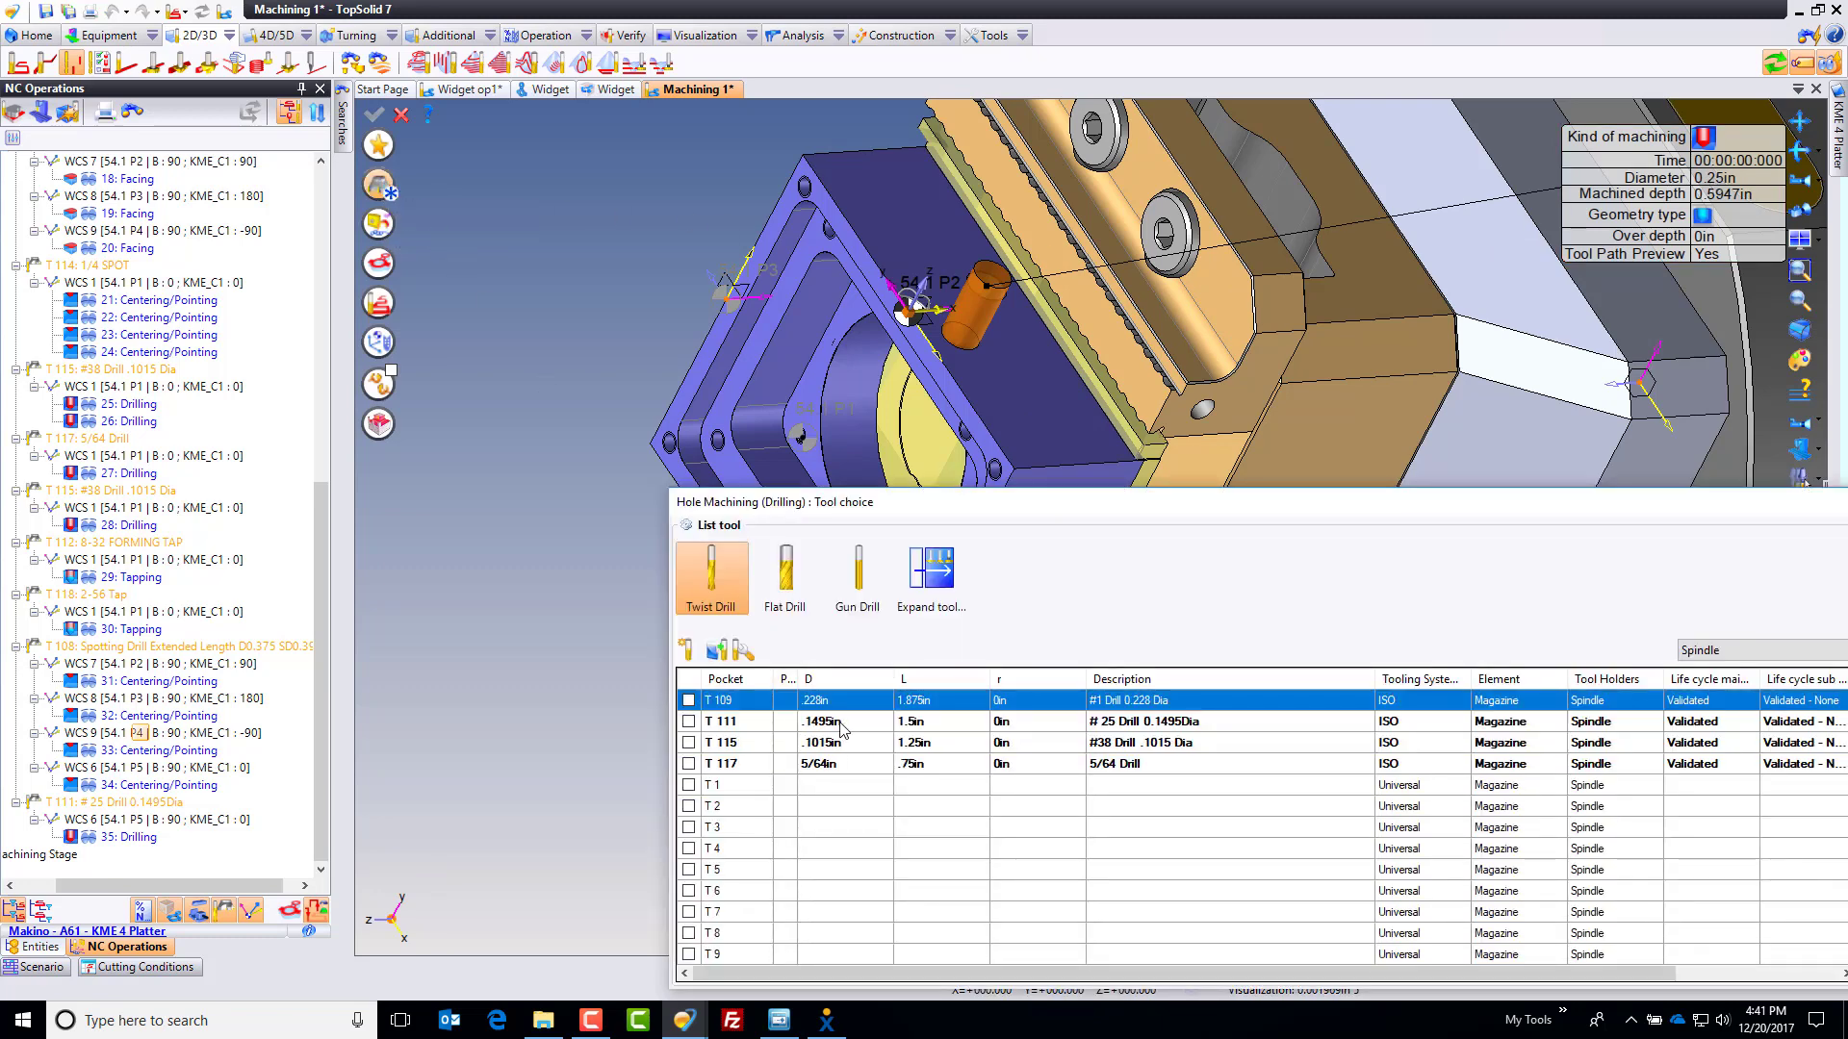
{"action": "double_click", "coordinate": [819, 706]}
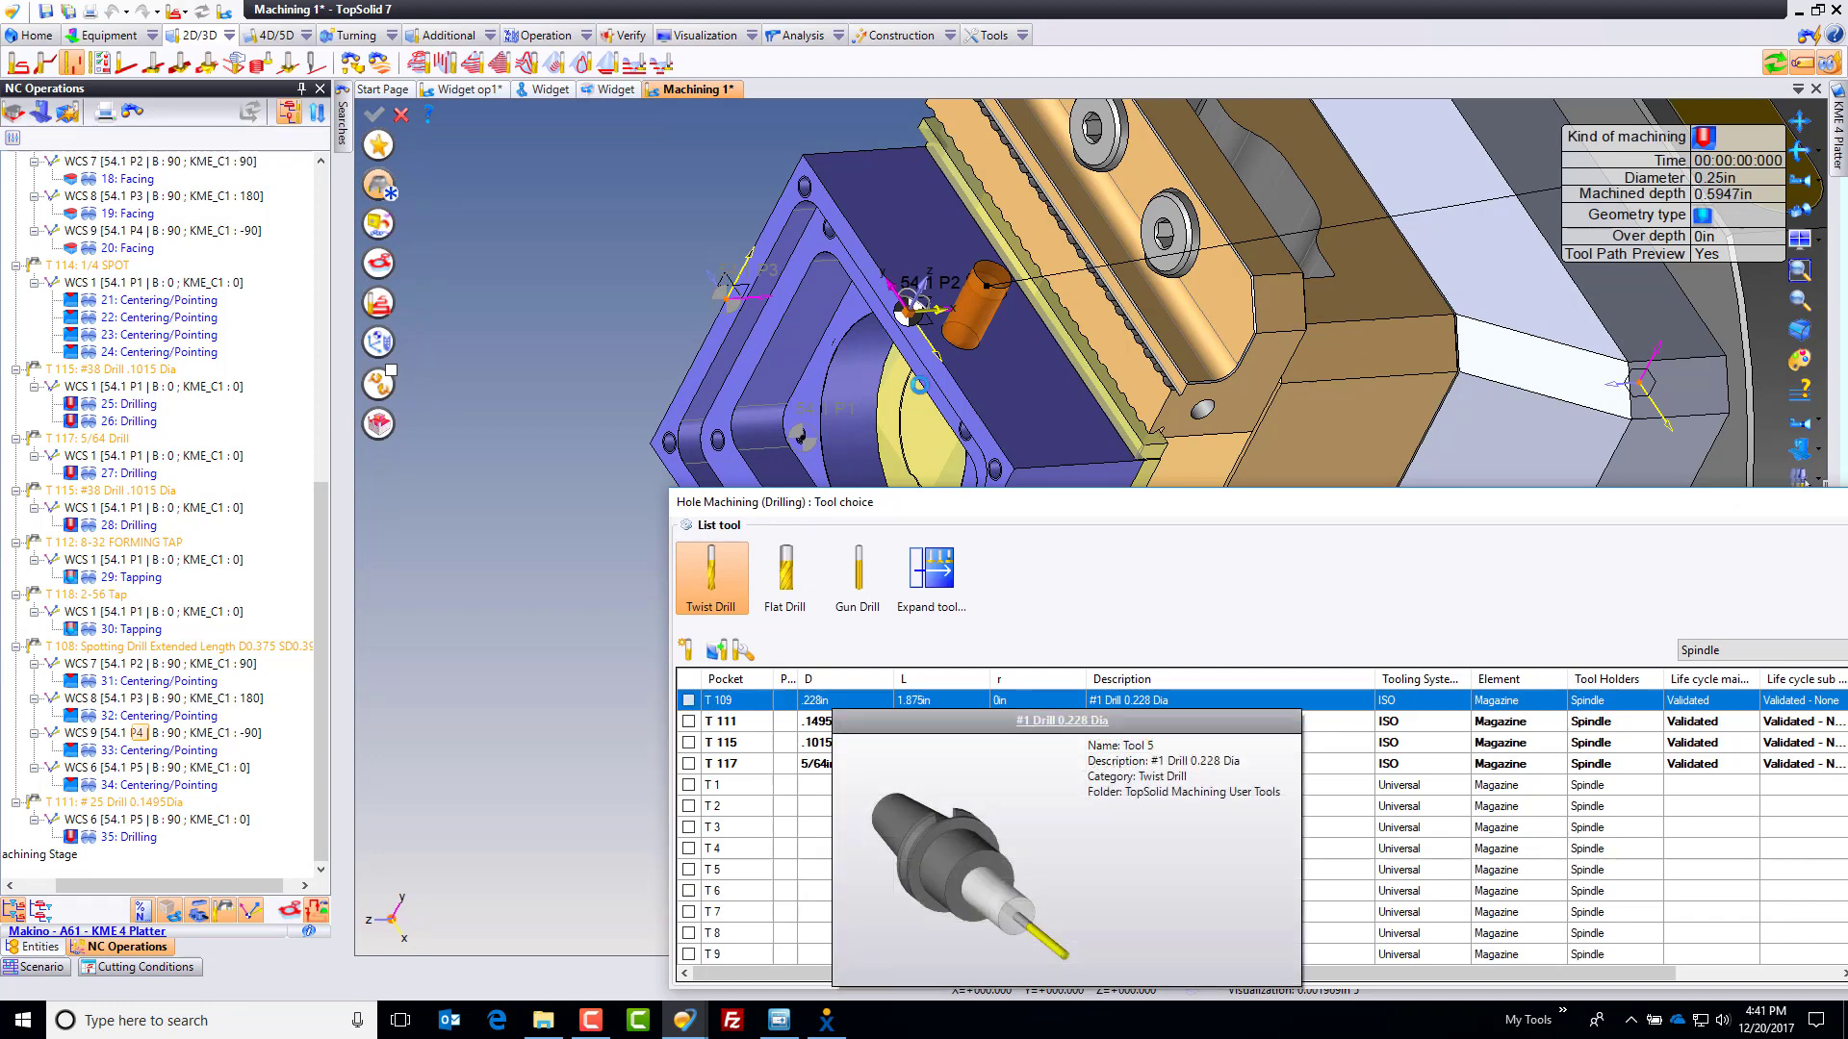
{"action": "left_click", "coordinate": [380, 192]}
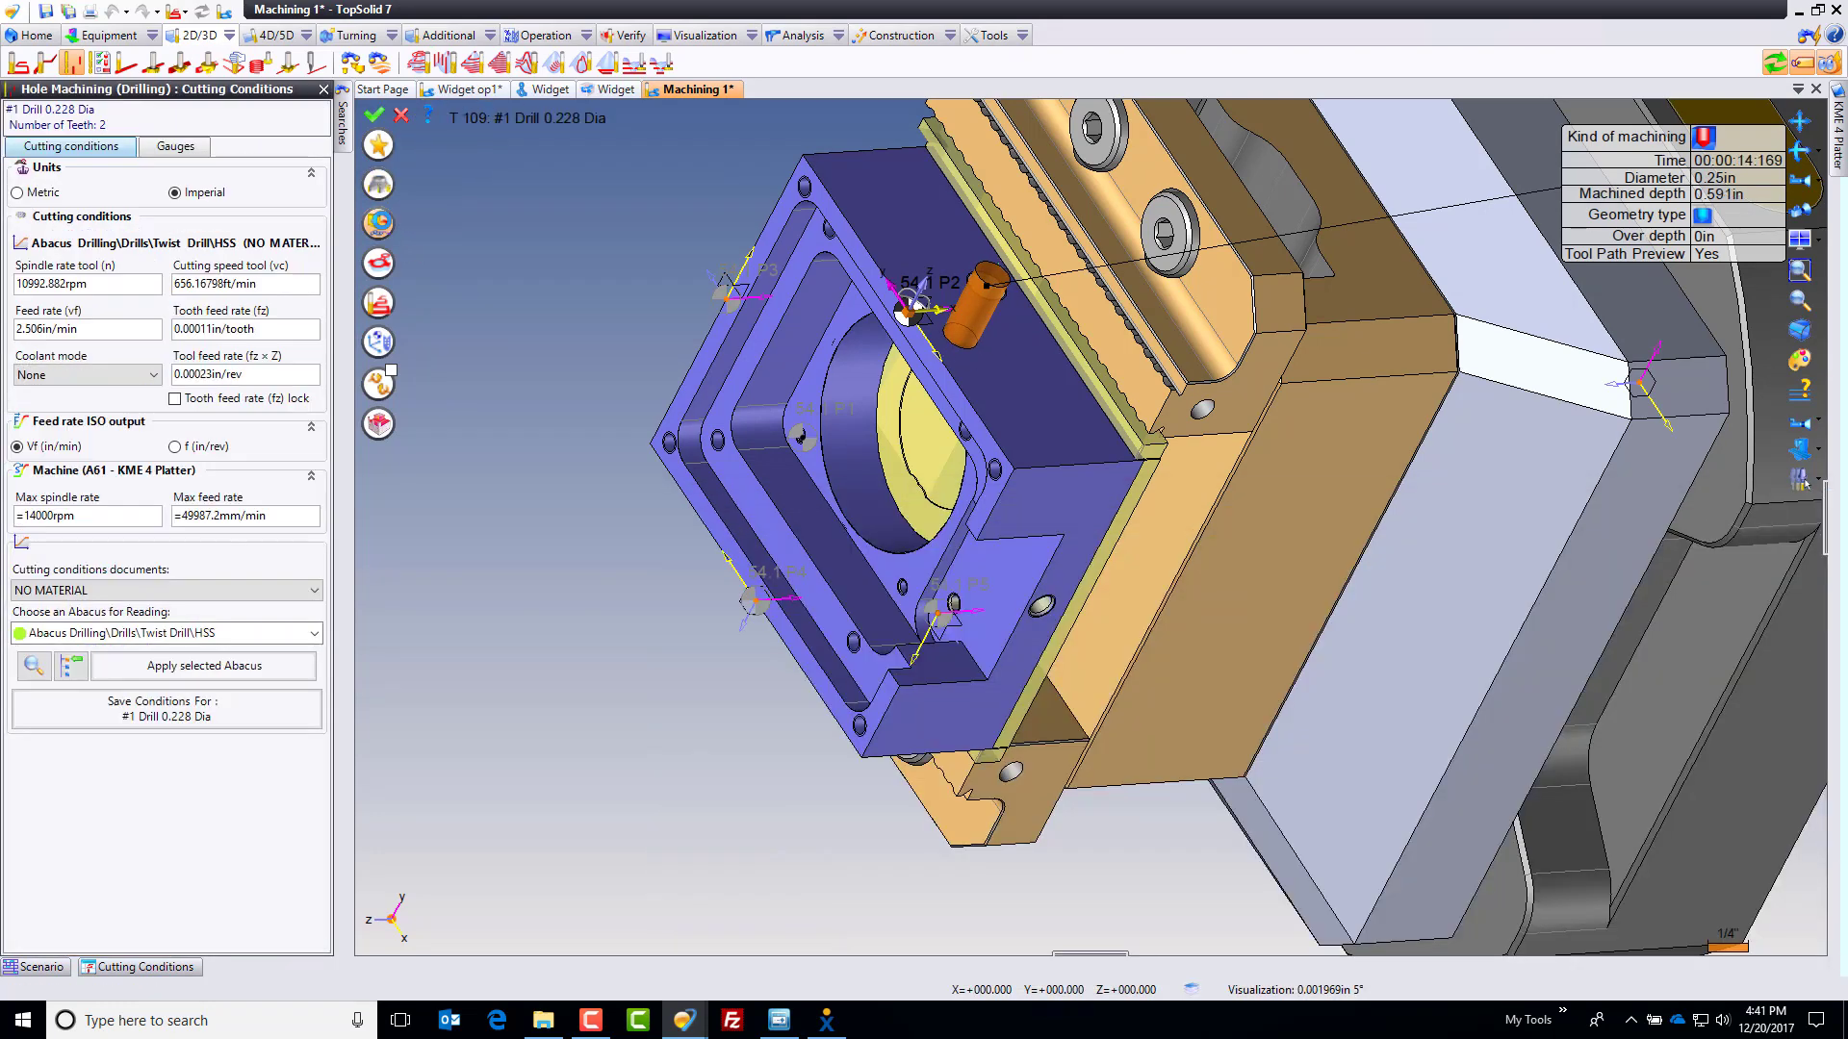
{"action": "left_click", "coordinate": [114, 333]}
{"action": "type", "text": "50"}
{"action": "key", "text": "Tab"}
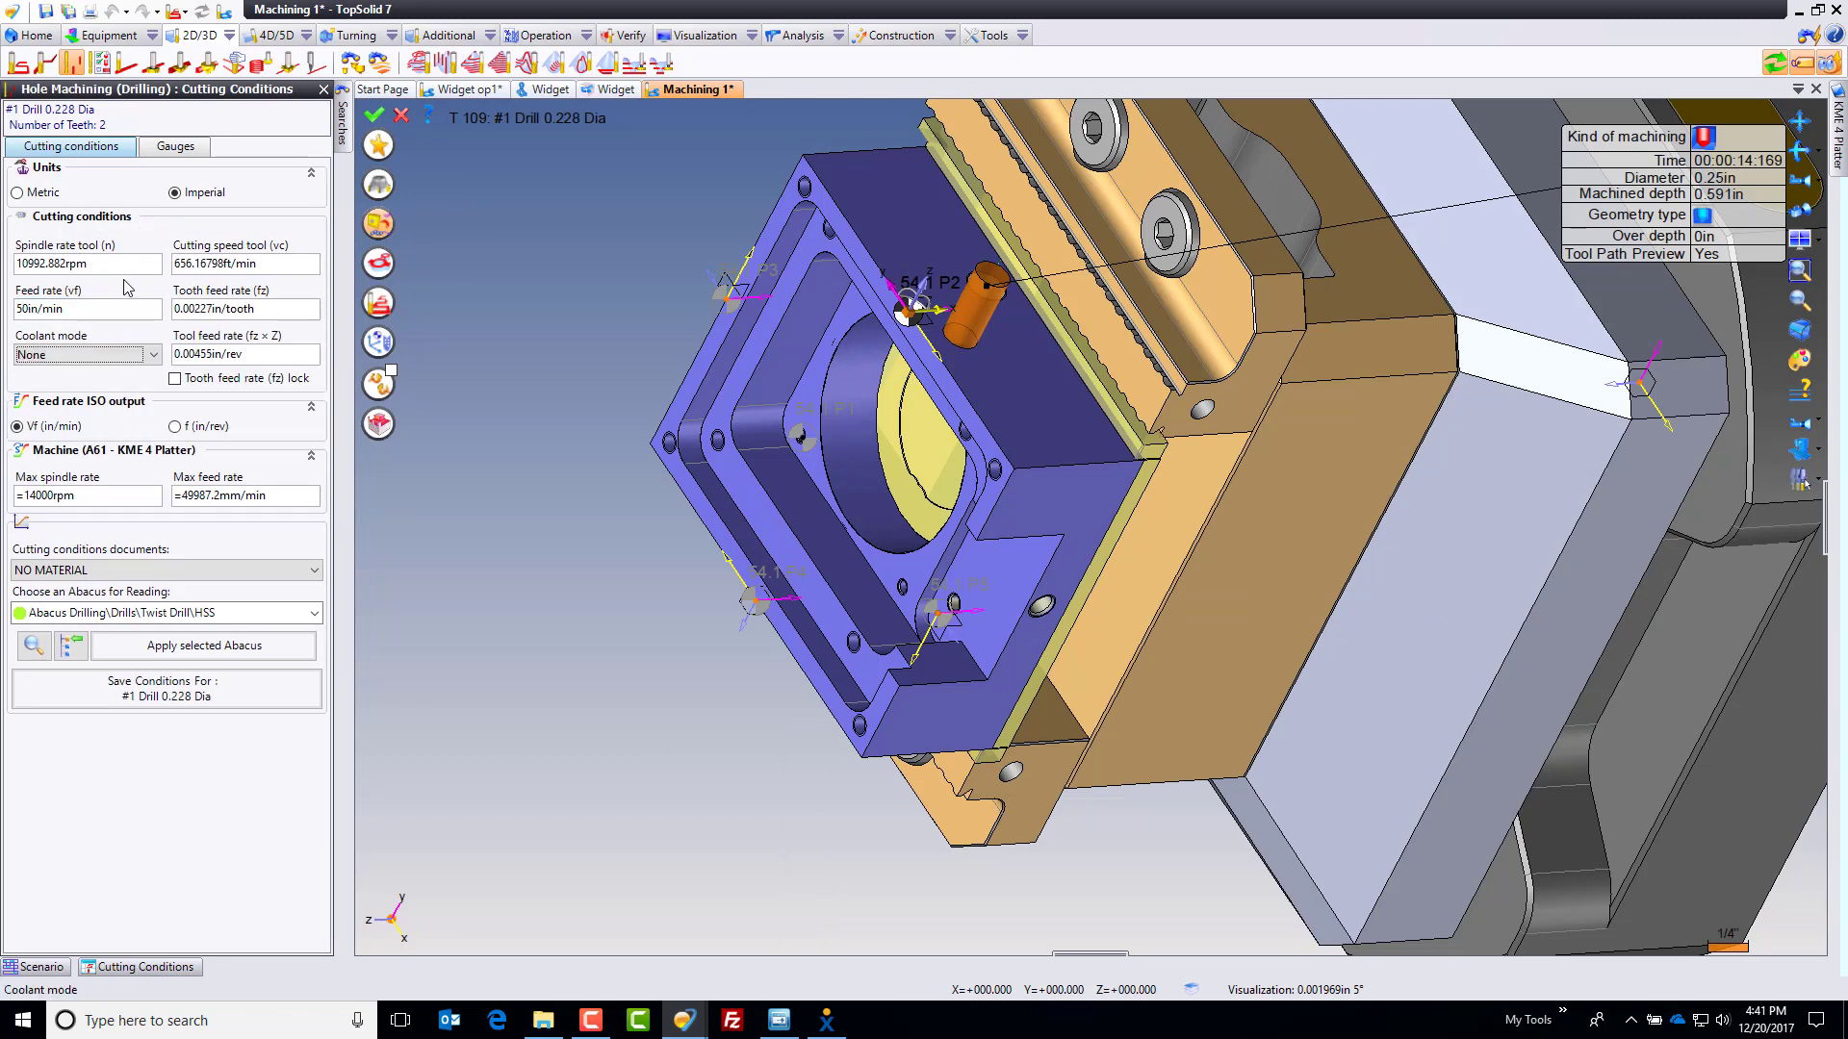
Step: Enable standard pecking for the drill cycle and validate operation 36: Drilling
{"action": "left_click", "coordinate": [376, 302]}
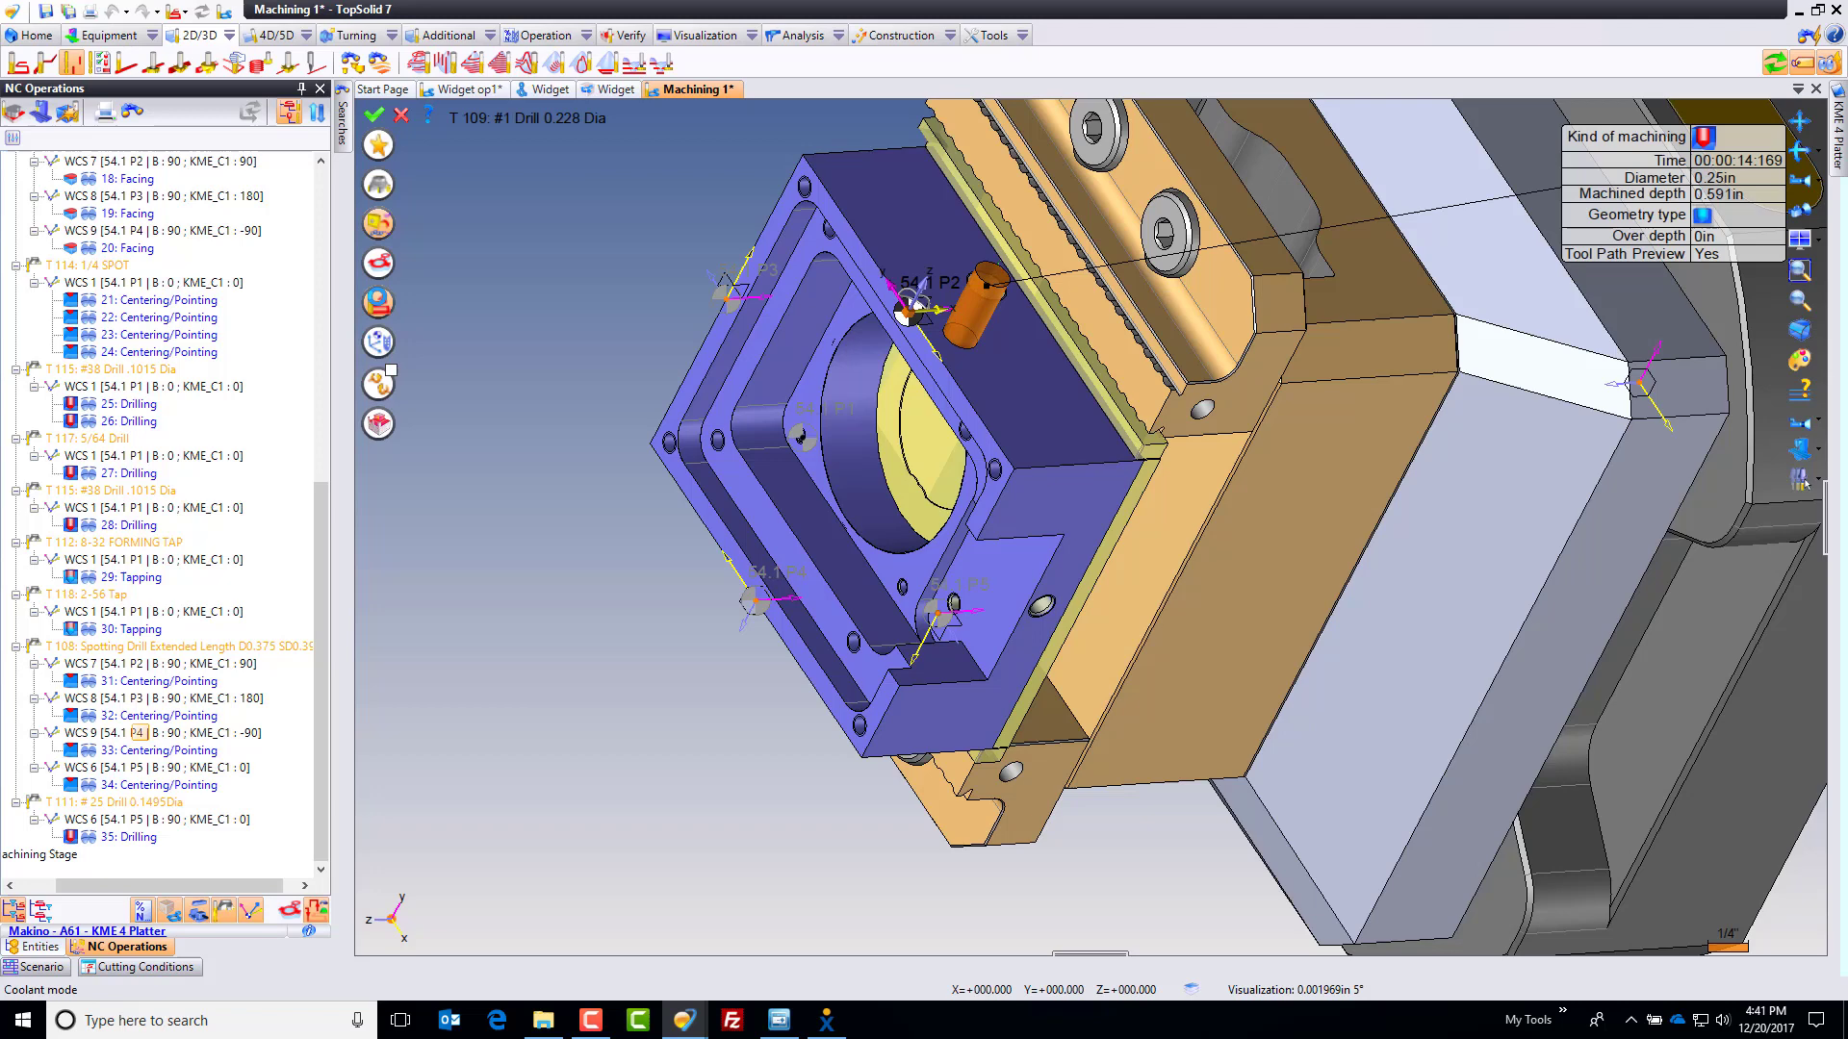
{"action": "left_click", "coordinate": [58, 135]}
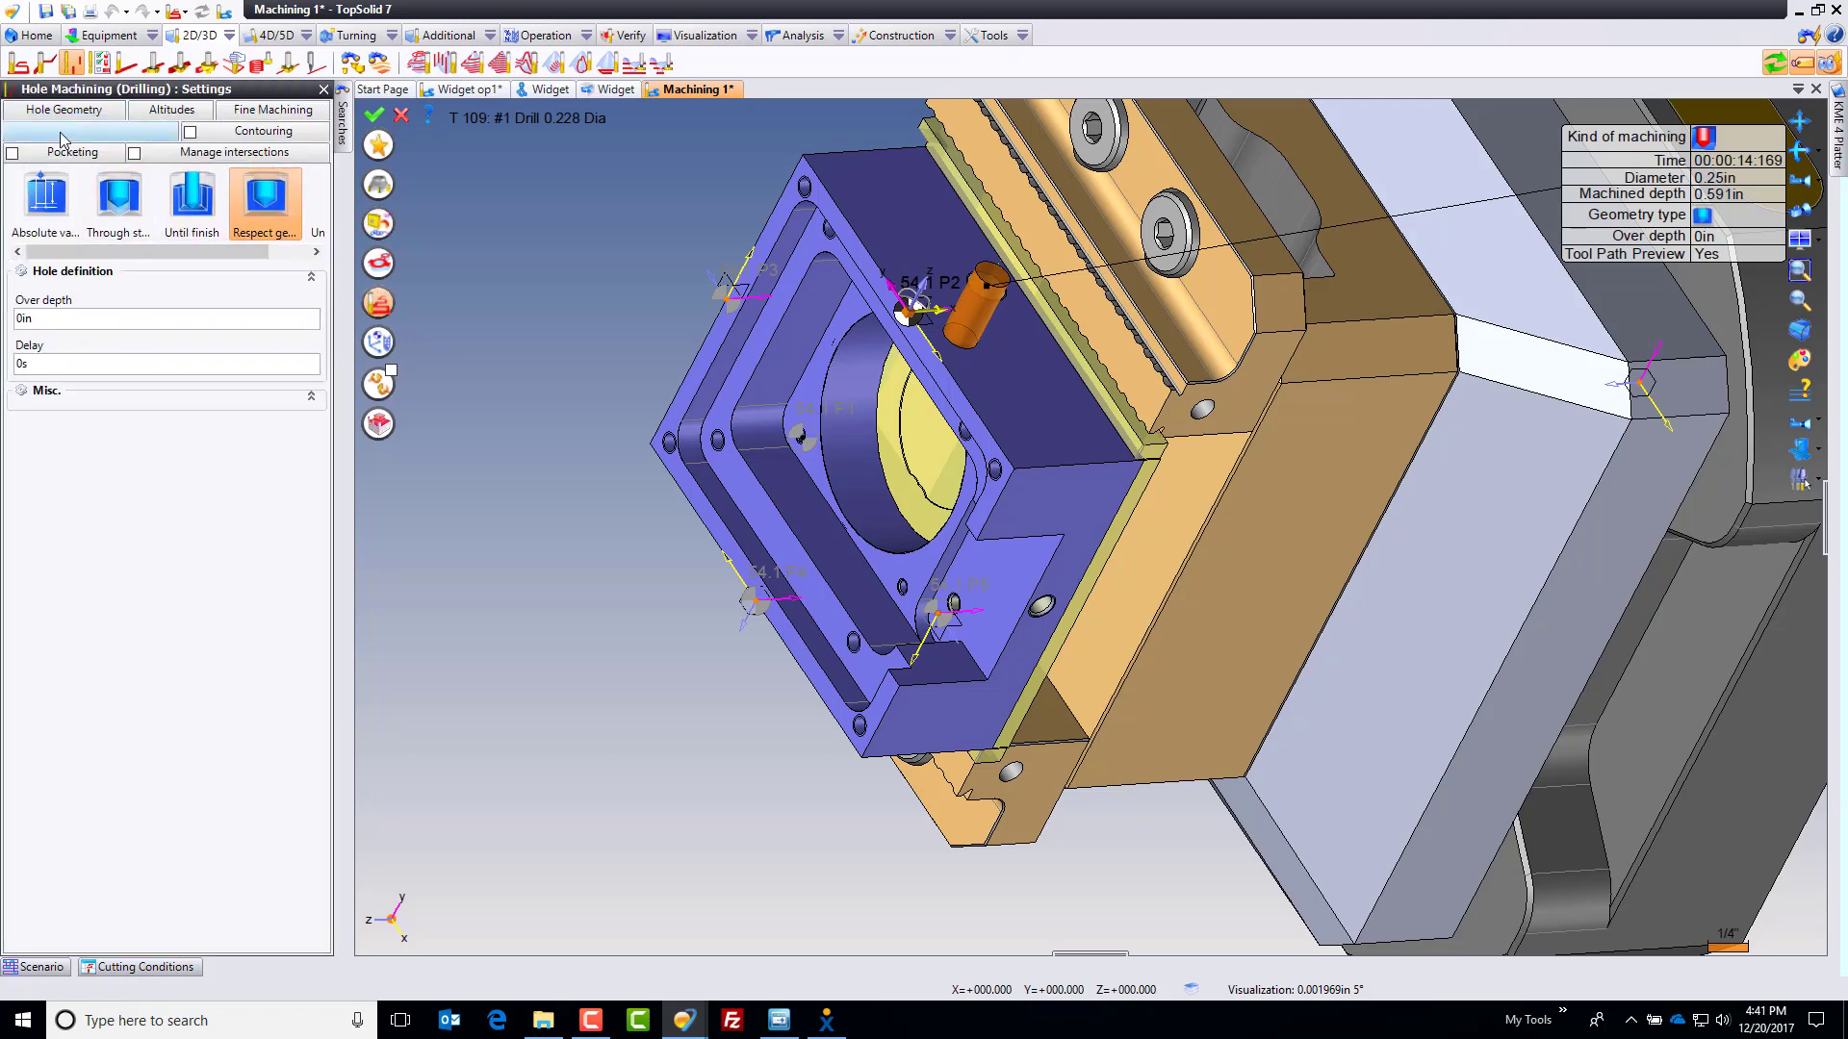
{"action": "left_click", "coordinate": [12, 131]}
{"action": "left_click", "coordinate": [45, 202]}
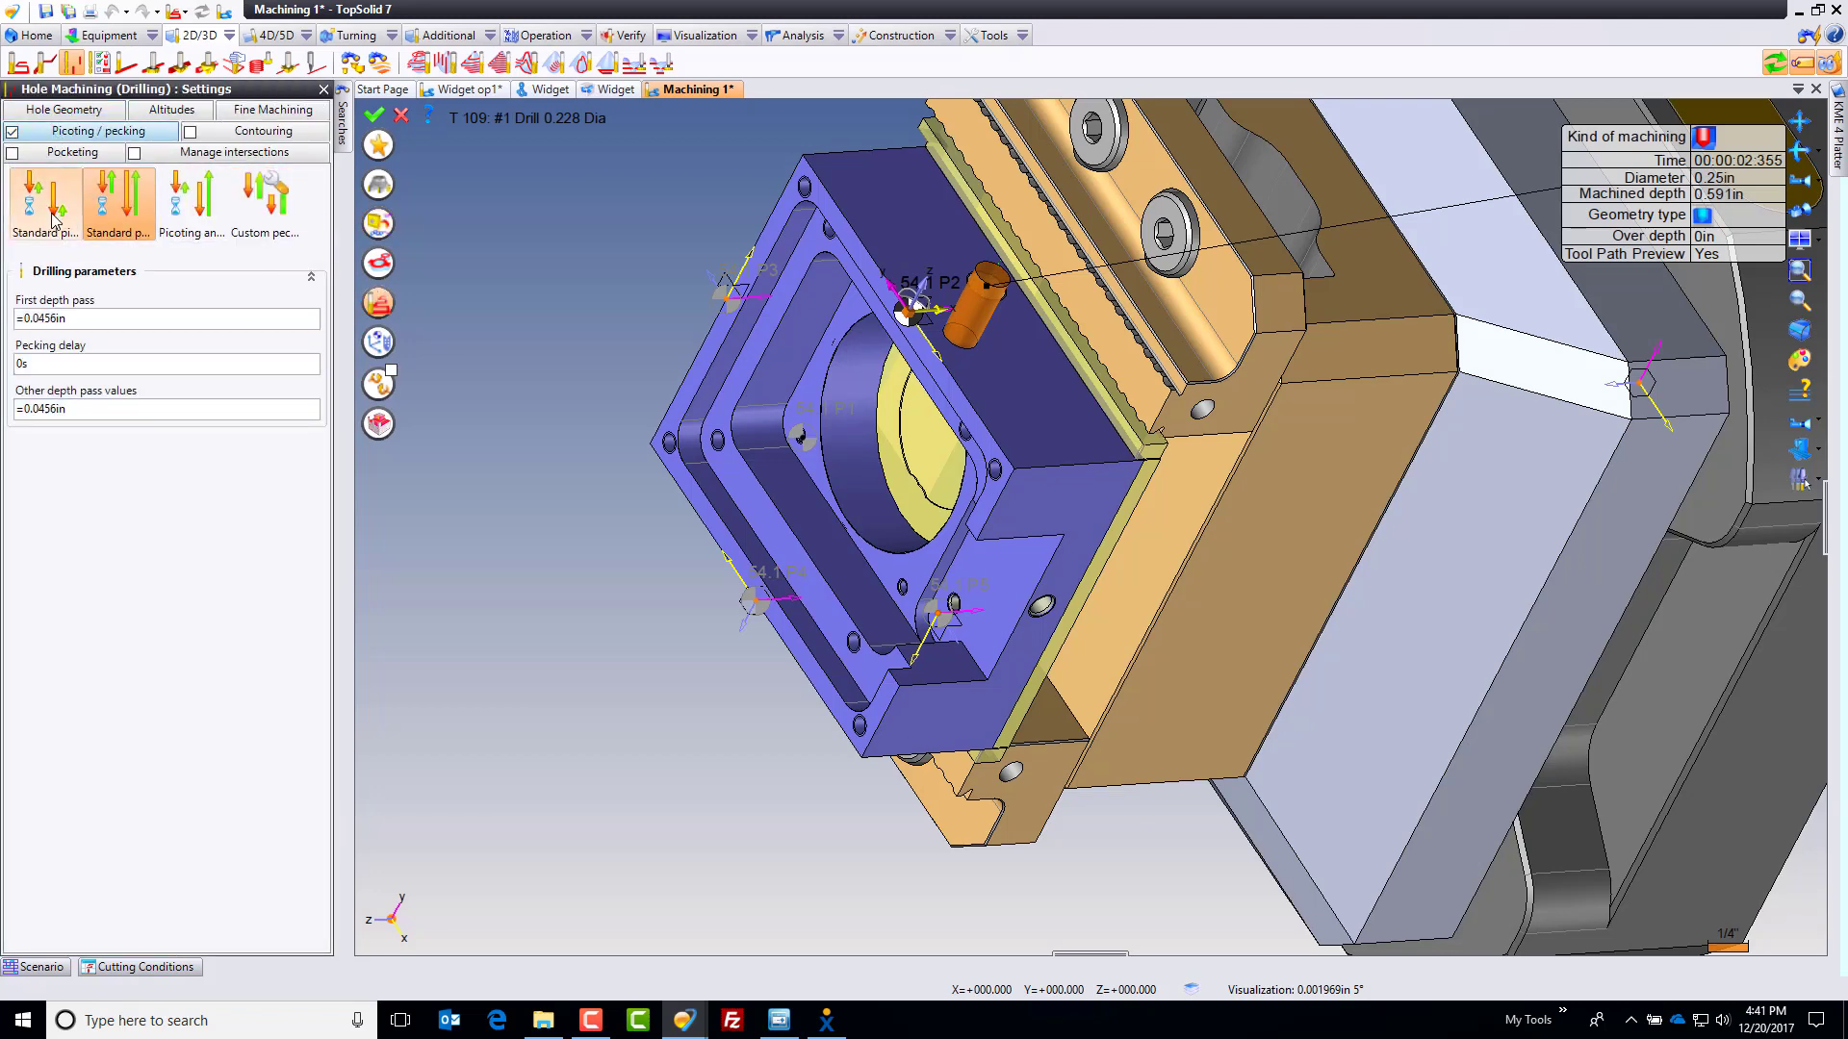
{"action": "left_click", "coordinate": [375, 117]}
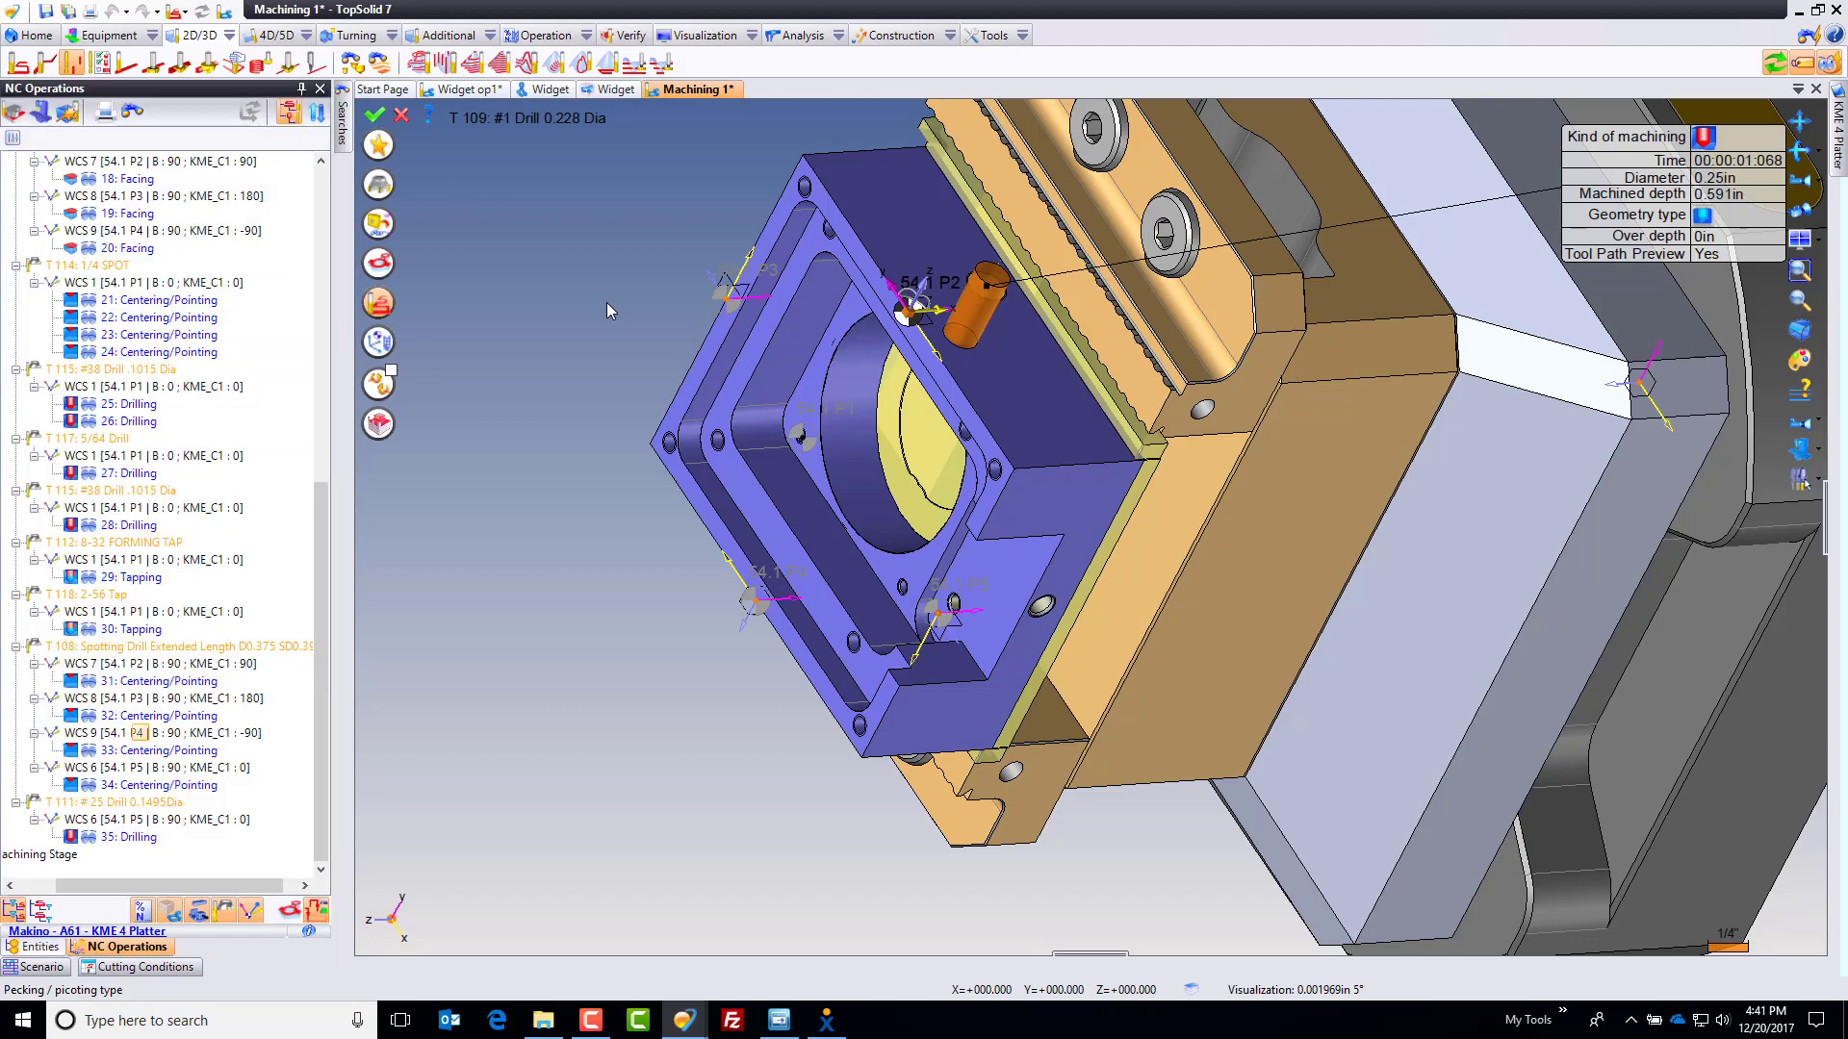
Step: Drill the matching holes on the 54.1 P3 and 54.1 P4 sides
{"action": "left_click", "coordinate": [229, 729]}
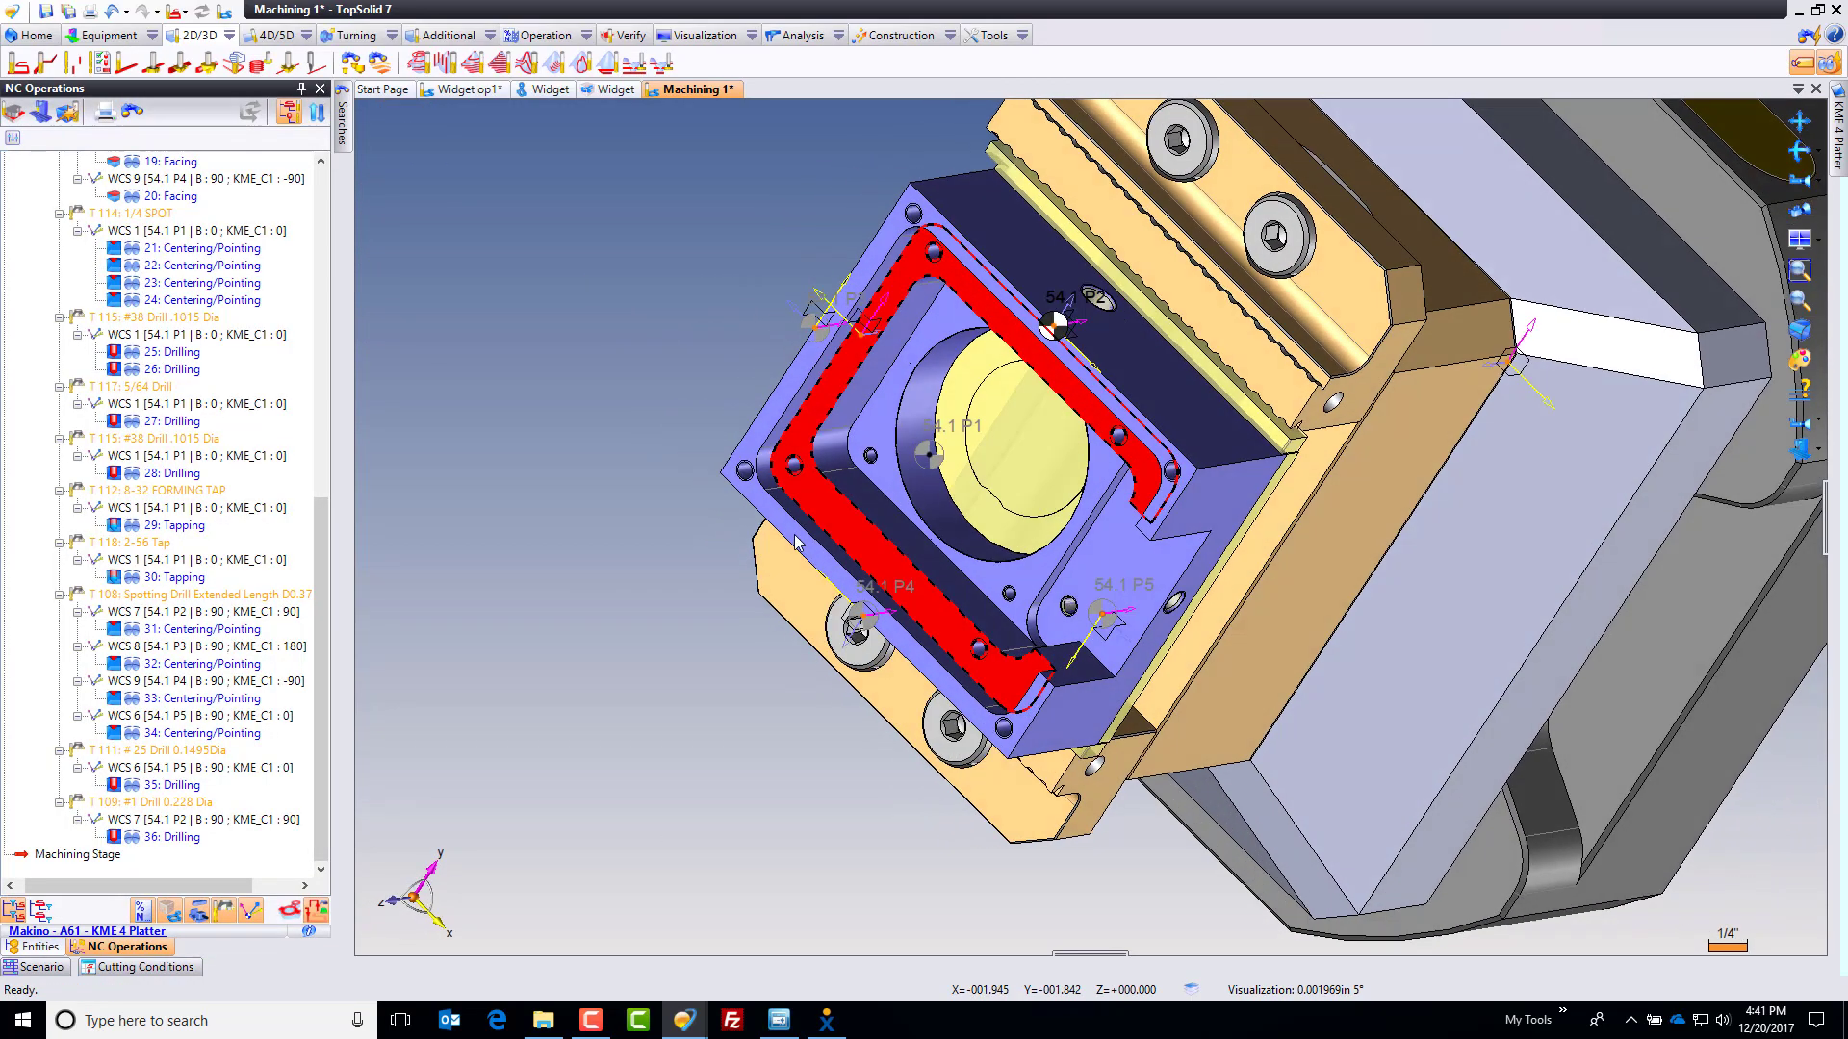
{"action": "middle_click_drag", "start_coordinate": [797, 544], "coordinate": [1203, 510]}
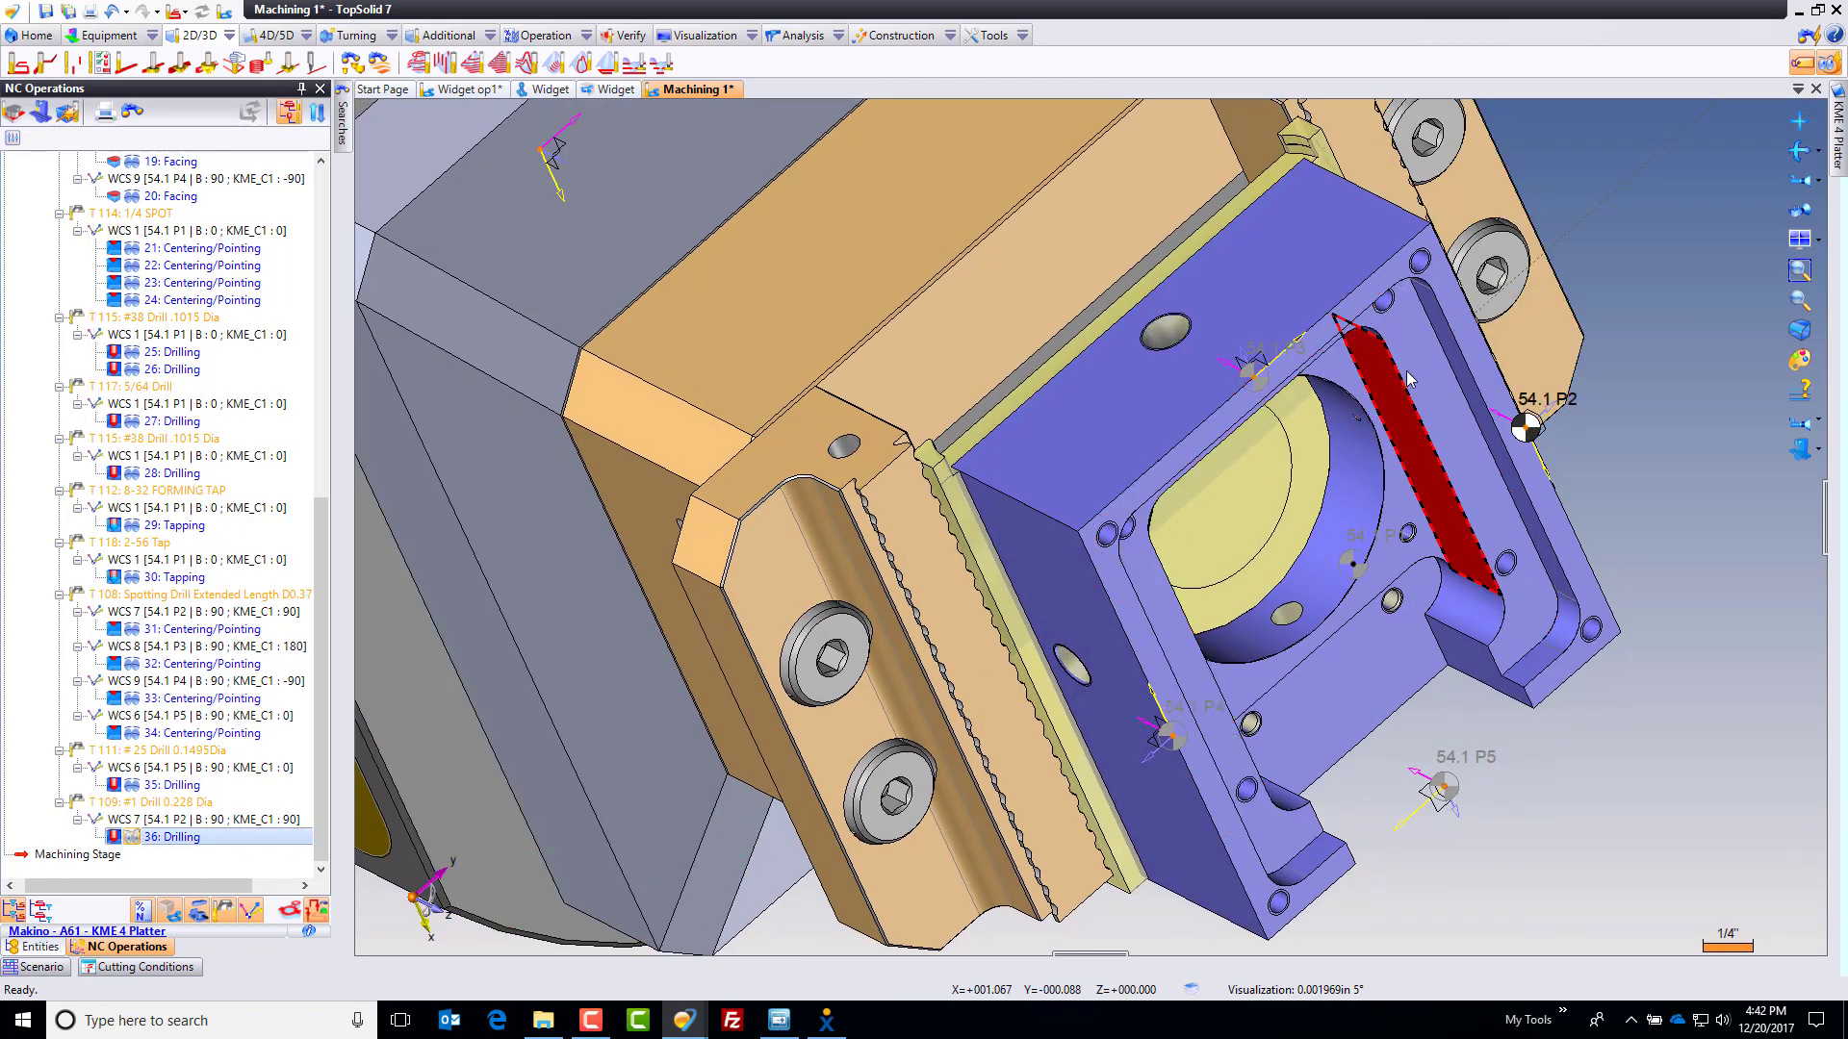
{"action": "left_click", "coordinate": [1167, 332]}
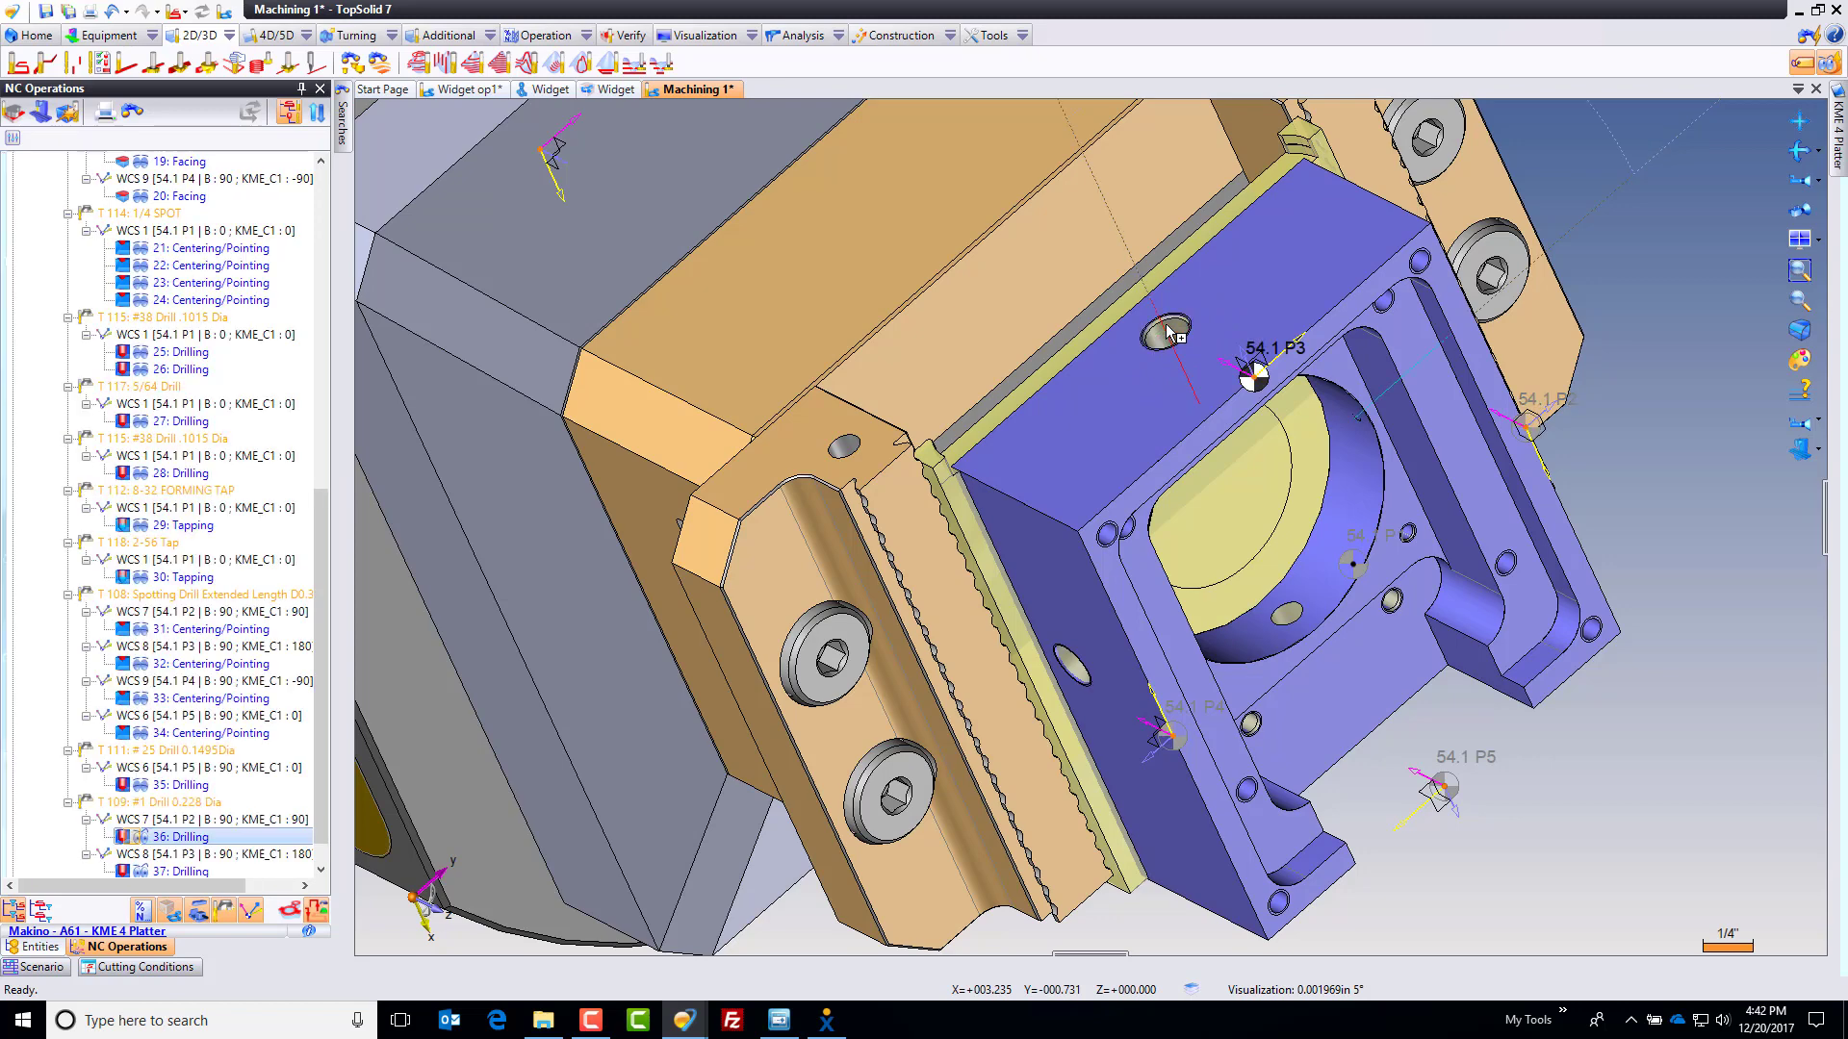
{"action": "left_click", "coordinate": [1076, 670]}
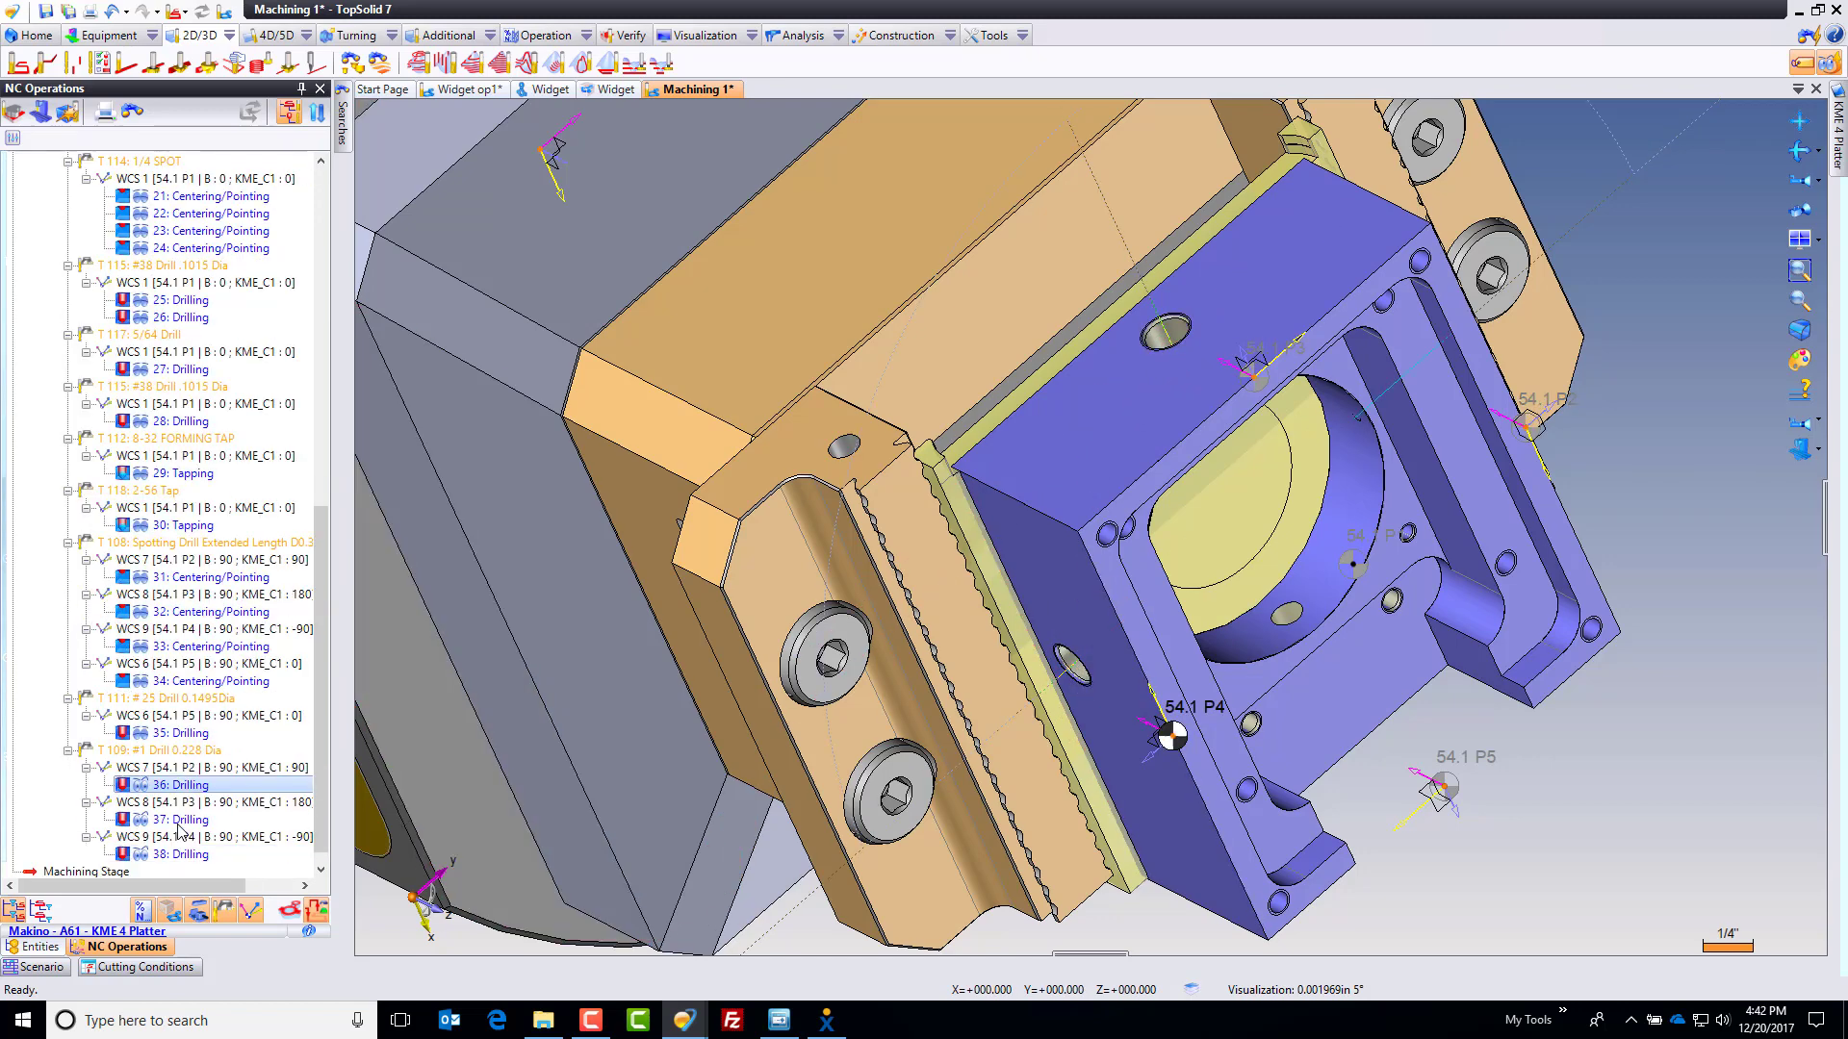
Step: Hide the 38: Drilling toolpath and save the machining document with Ctrl+S
{"action": "left_click", "coordinate": [193, 786]}
{"action": "scroll", "coordinate": [1214, 534], "scroll_direction": "down", "scroll_amount": 5}
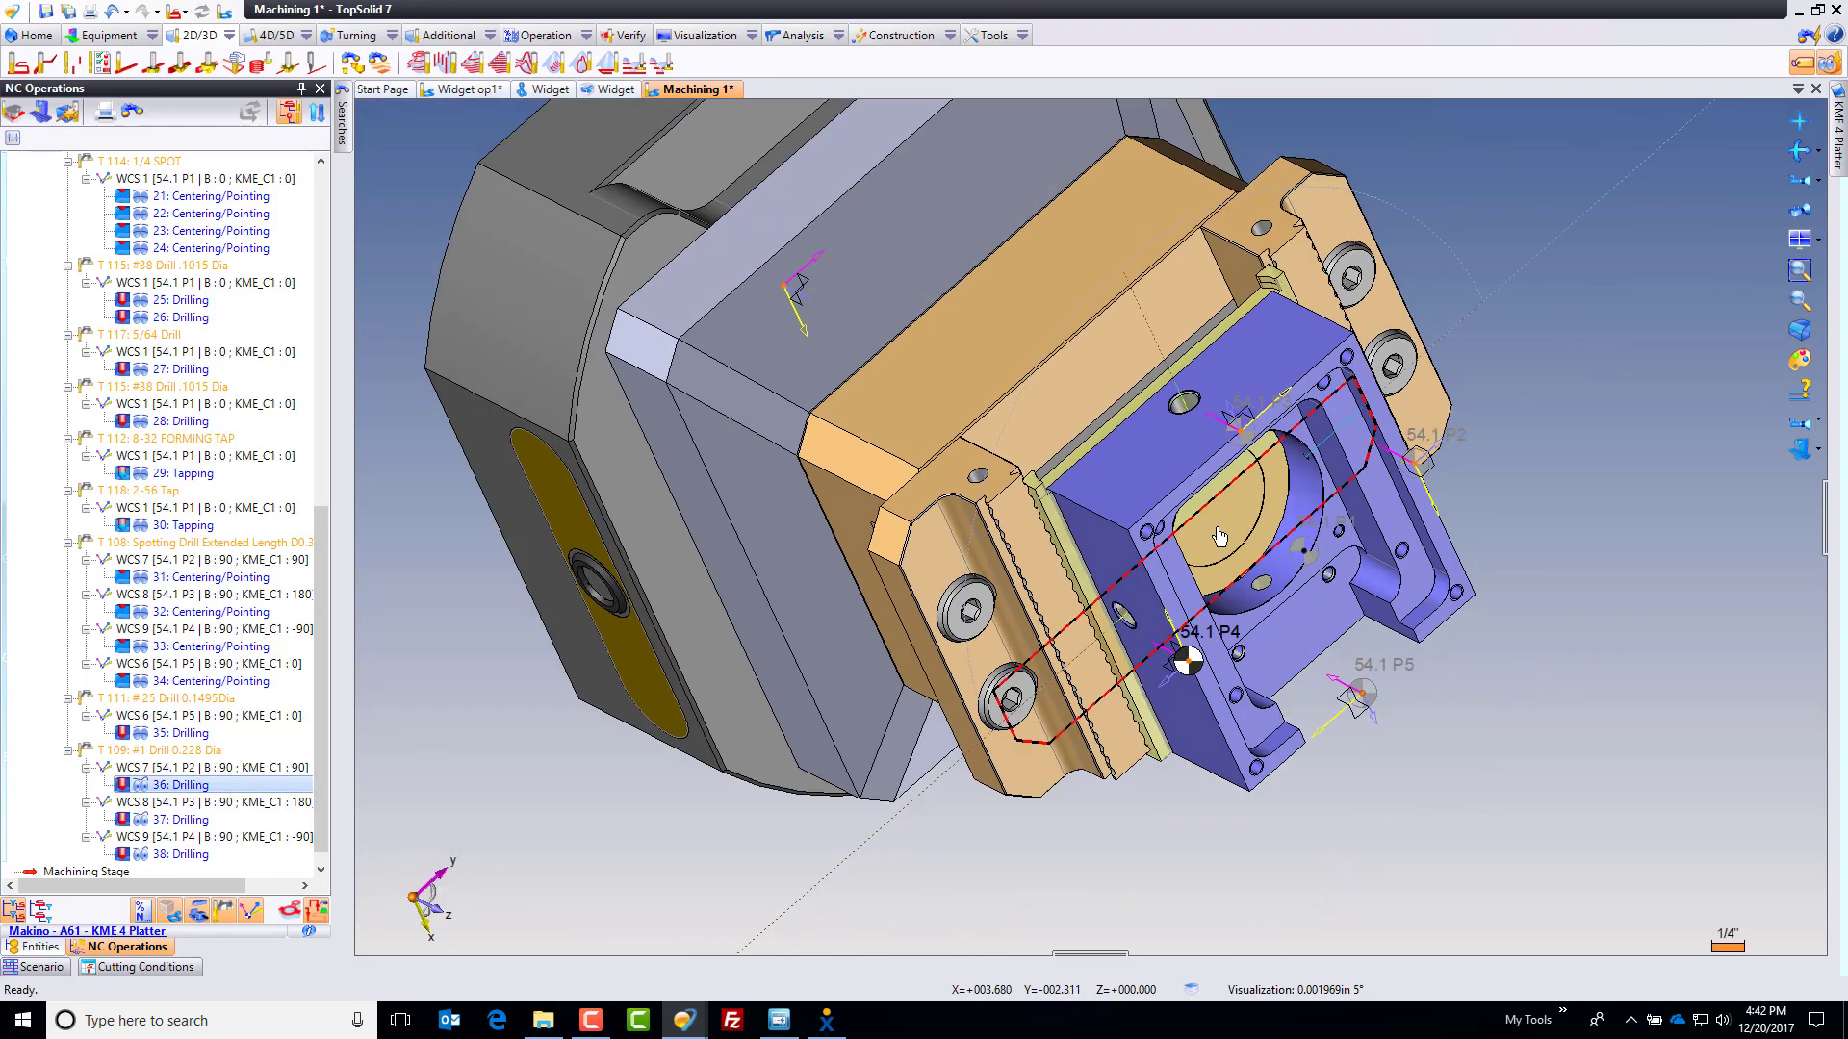
{"action": "middle_click_drag", "start_coordinate": [1509, 659], "coordinate": [1509, 659]}
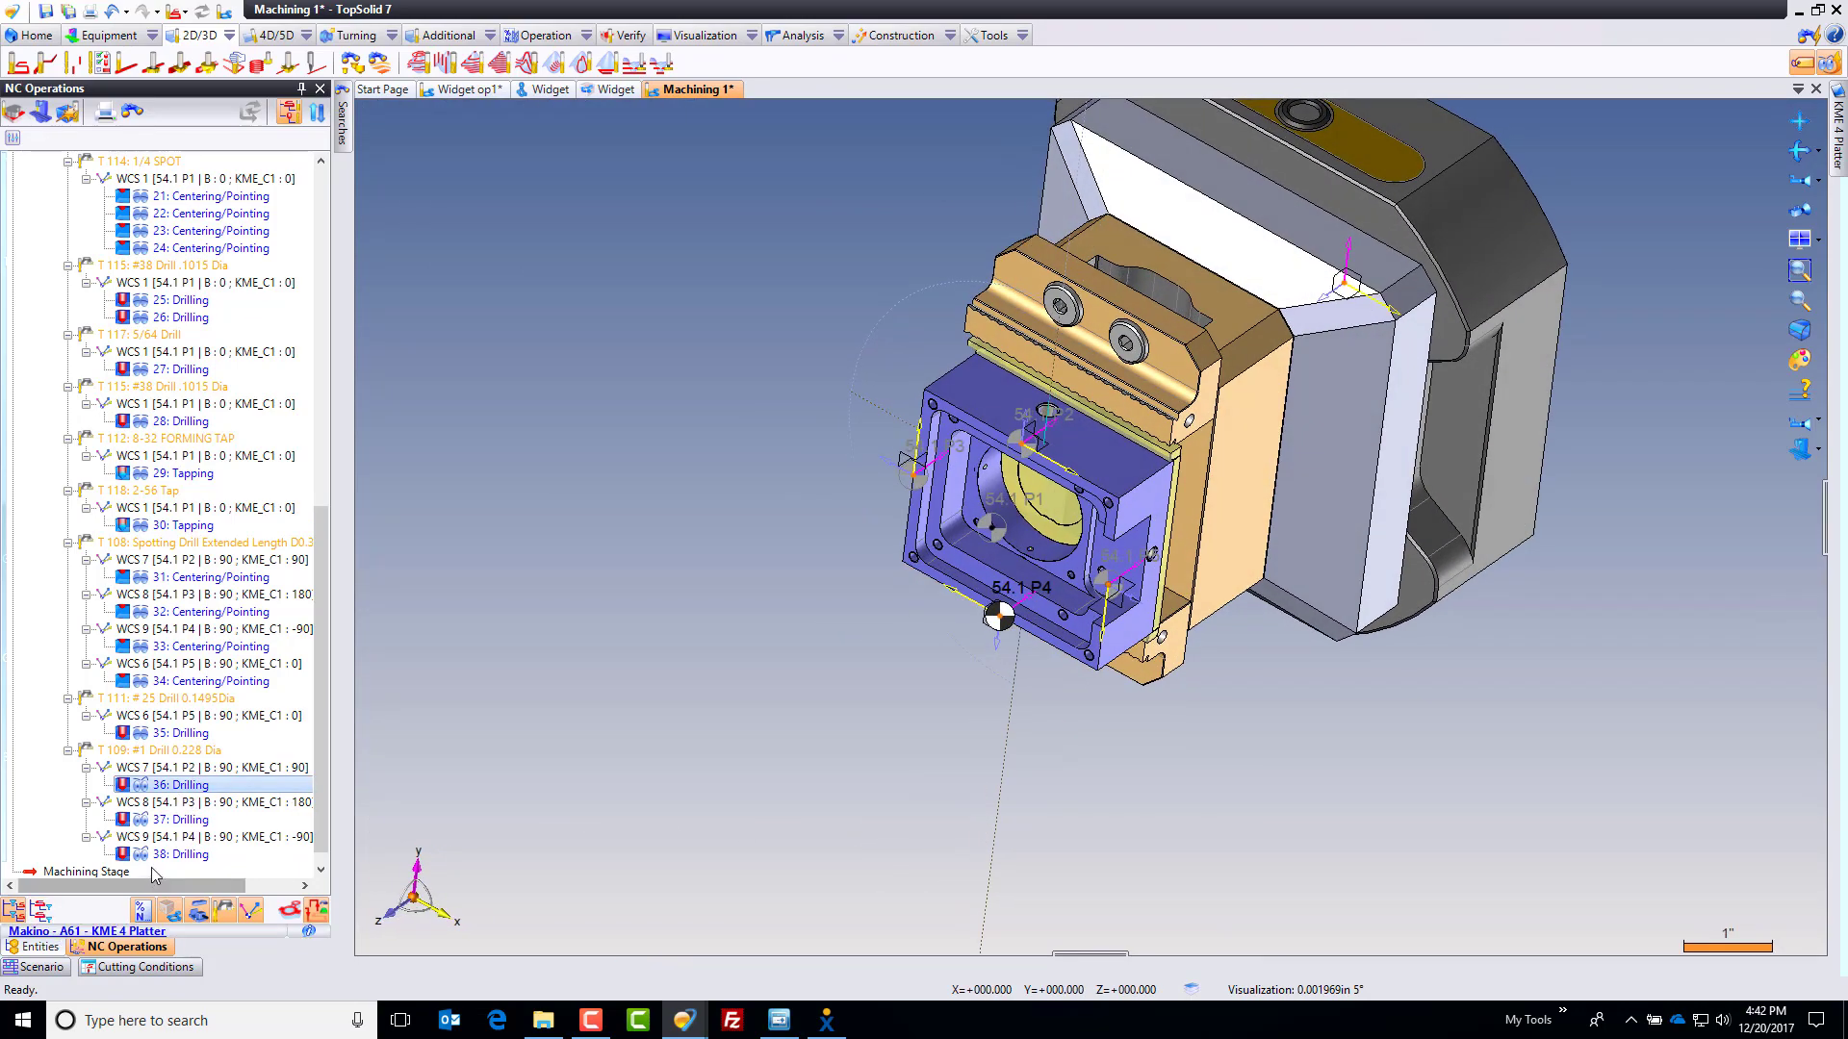
{"action": "left_click", "coordinate": [141, 855]}
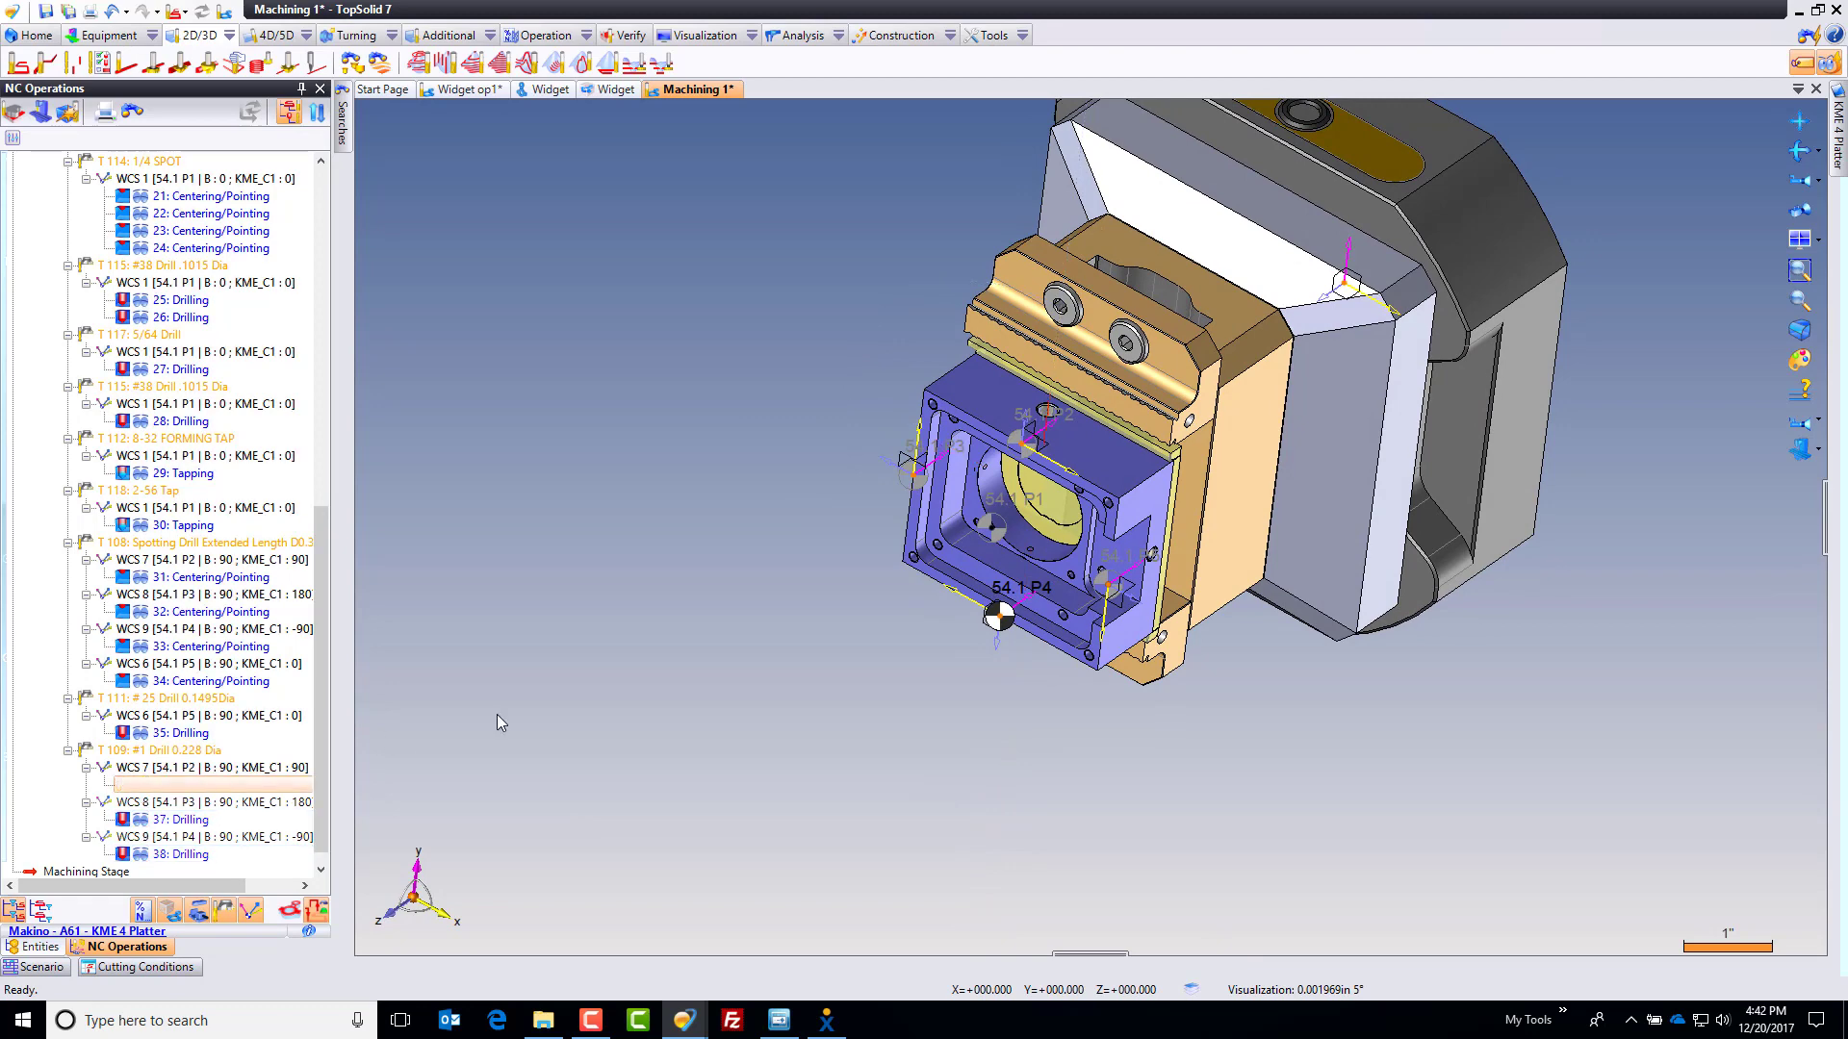
{"action": "middle_click_drag", "start_coordinate": [1395, 854], "coordinate": [1395, 854]}
{"action": "scroll", "coordinate": [1398, 861], "scroll_direction": "up", "scroll_amount": 3}
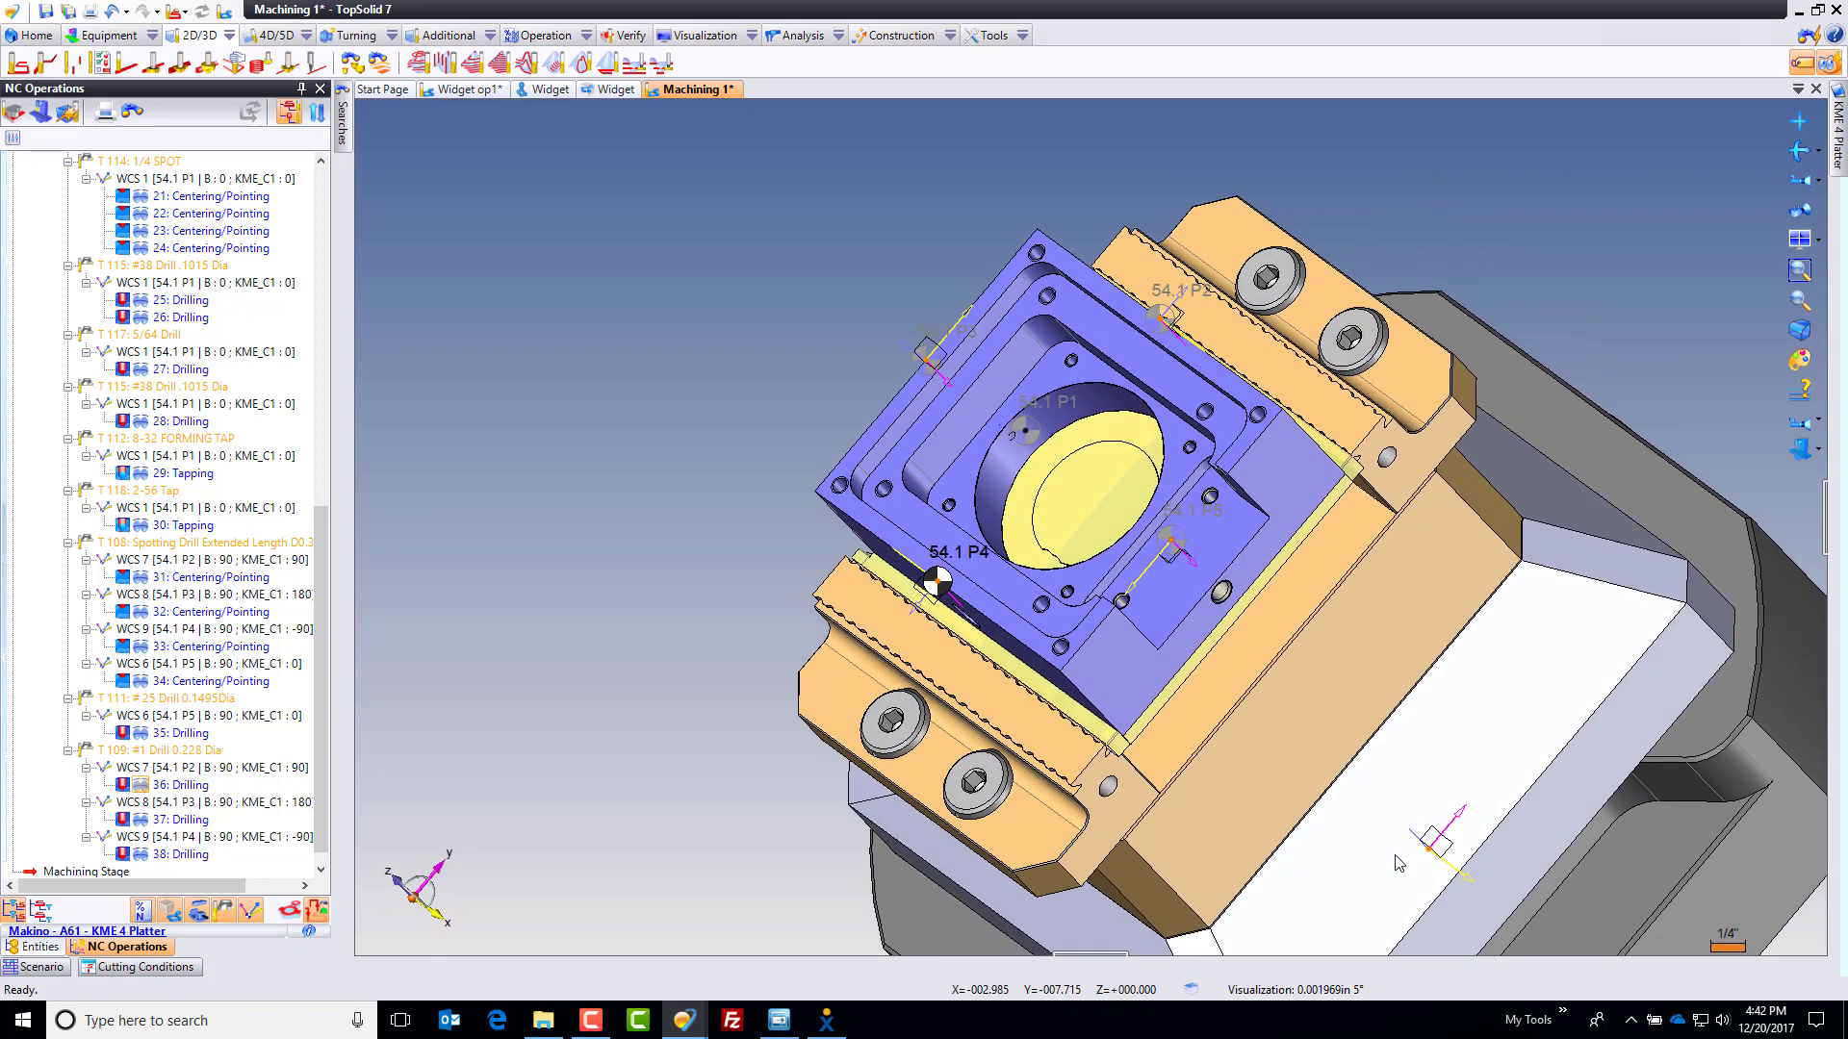
{"action": "key", "text": "ctrl+s"}
Step: Launch Breaking Edges Milling from the 3D view's 2D > Others menu
{"action": "right_click", "coordinate": [682, 311]}
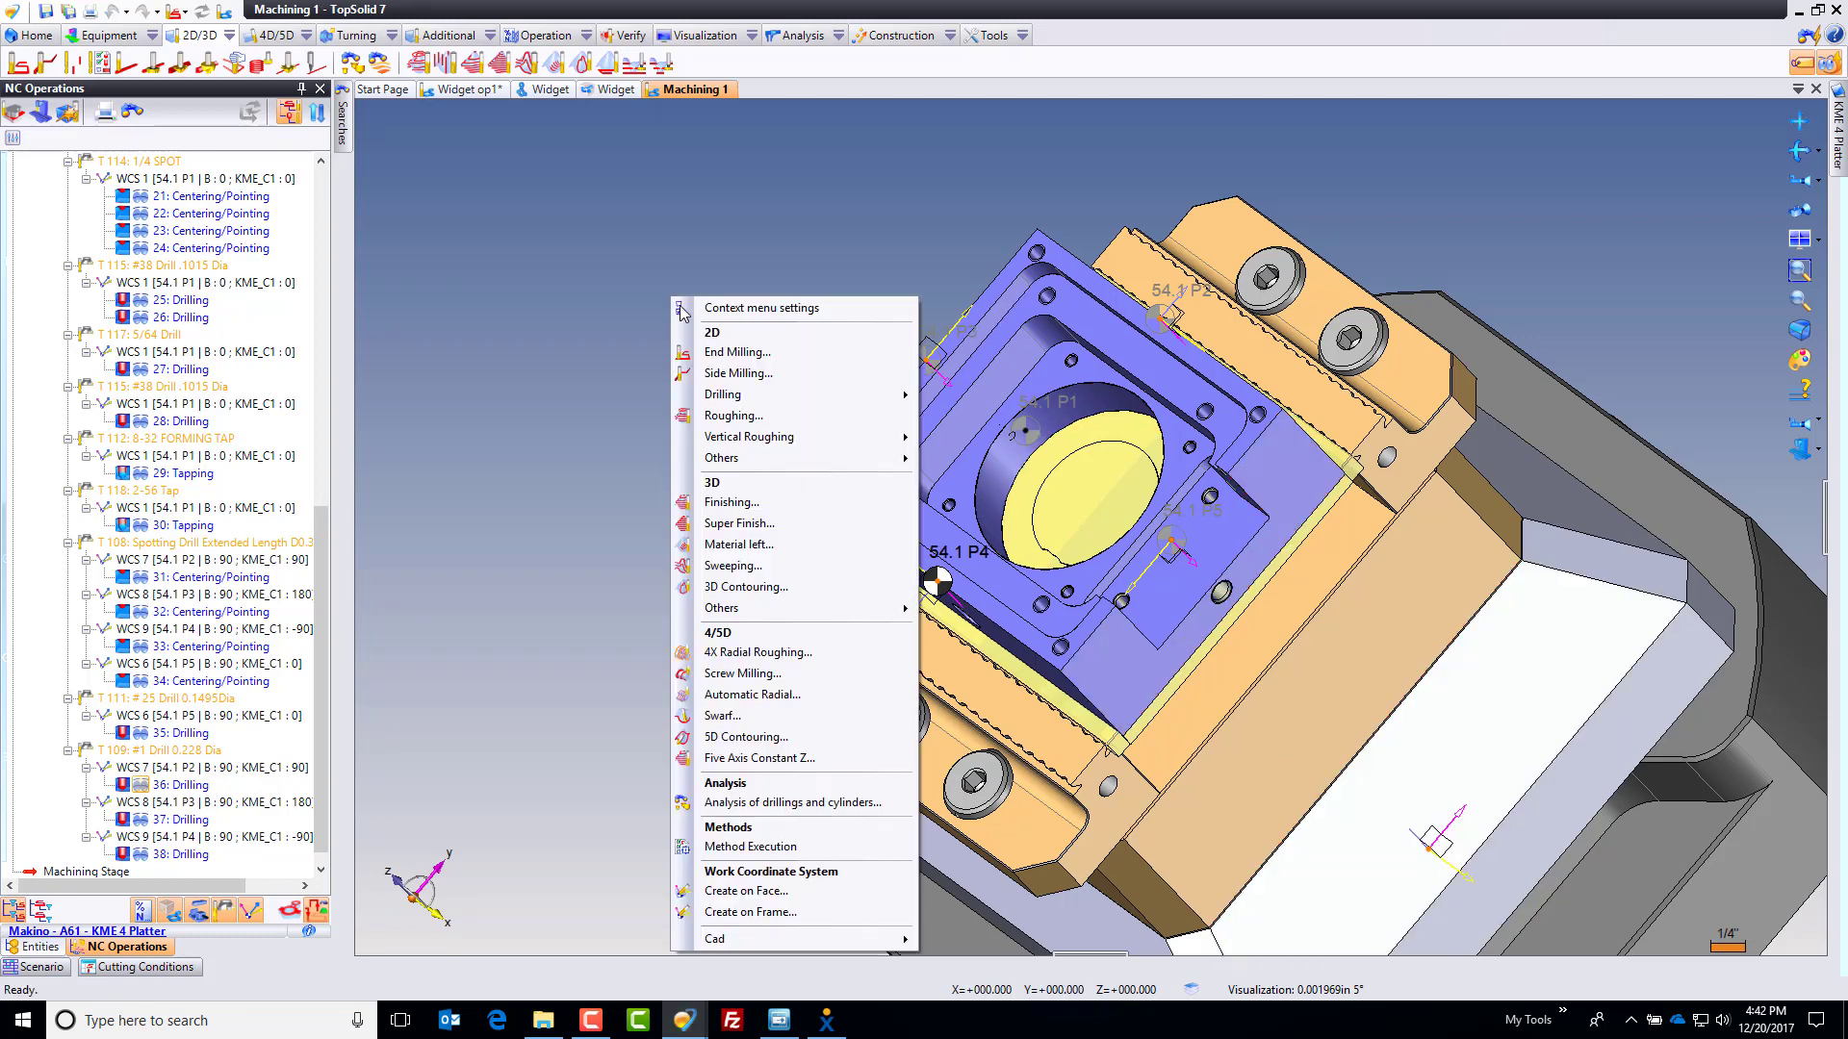
{"action": "mouse_move", "coordinate": [767, 460]}
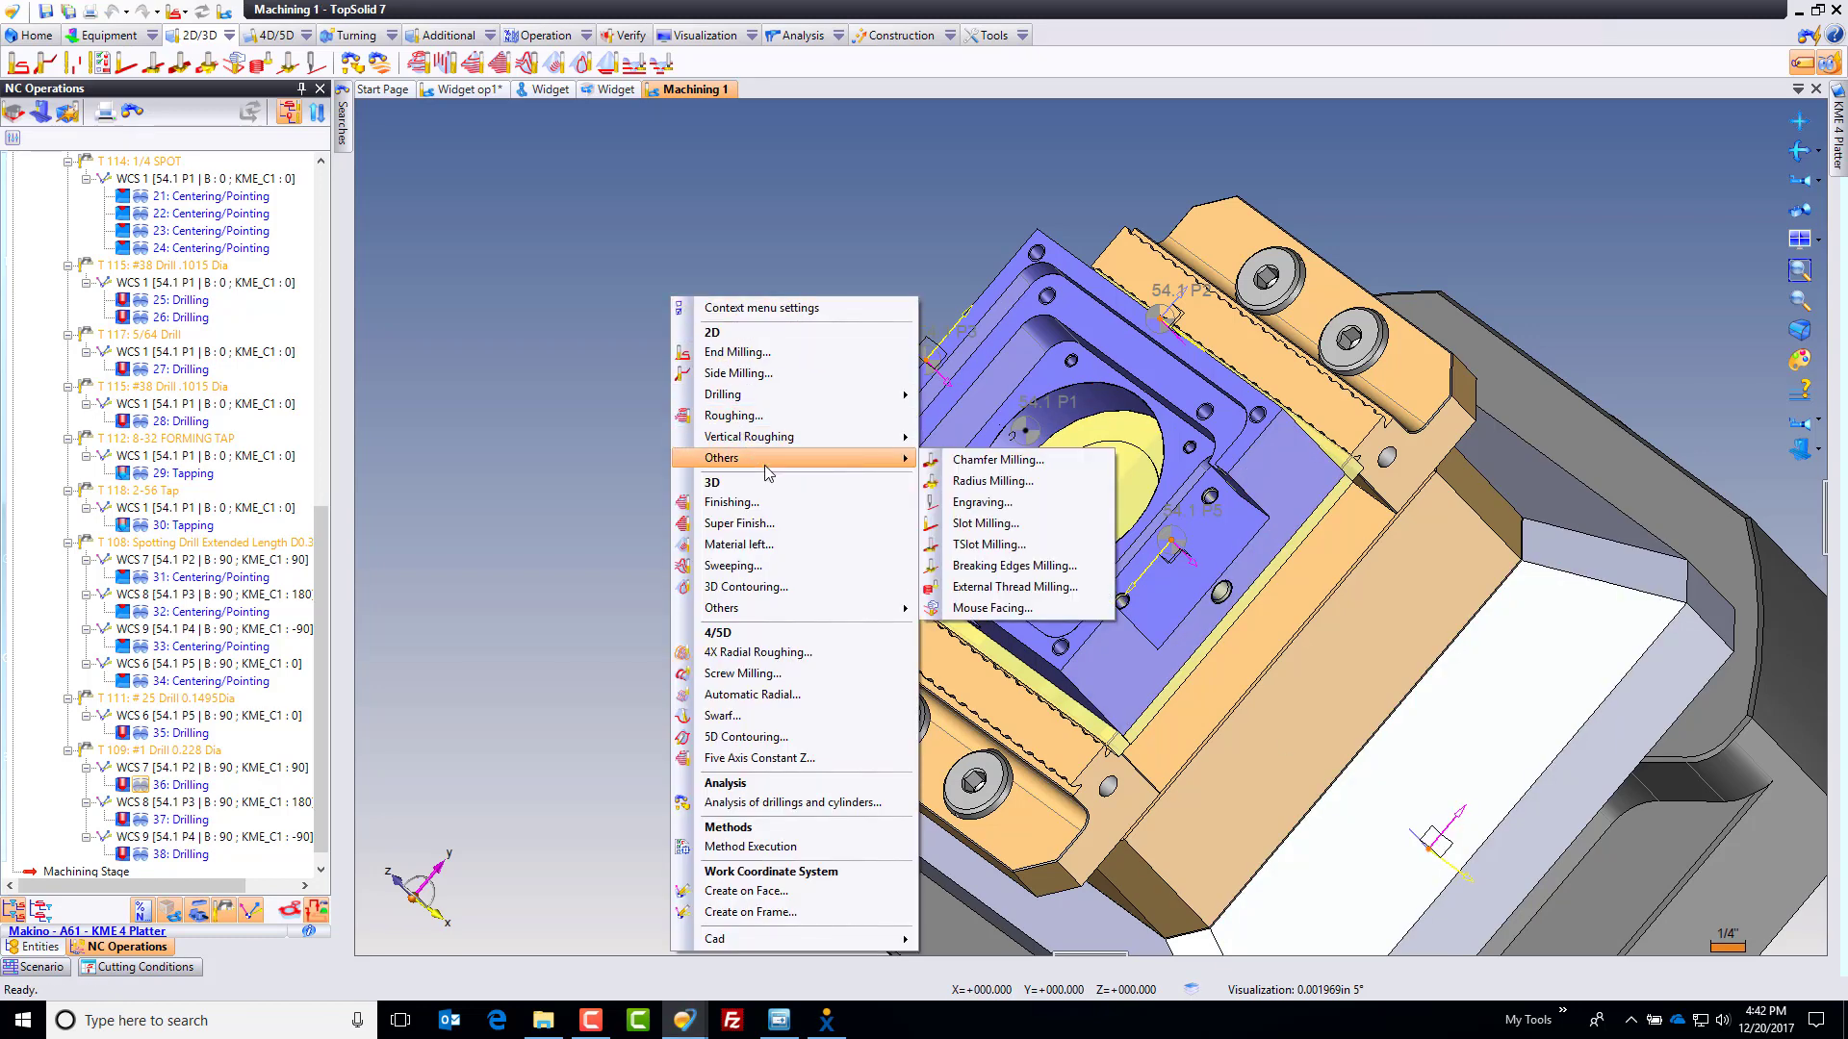
{"action": "left_click", "coordinate": [1036, 569]}
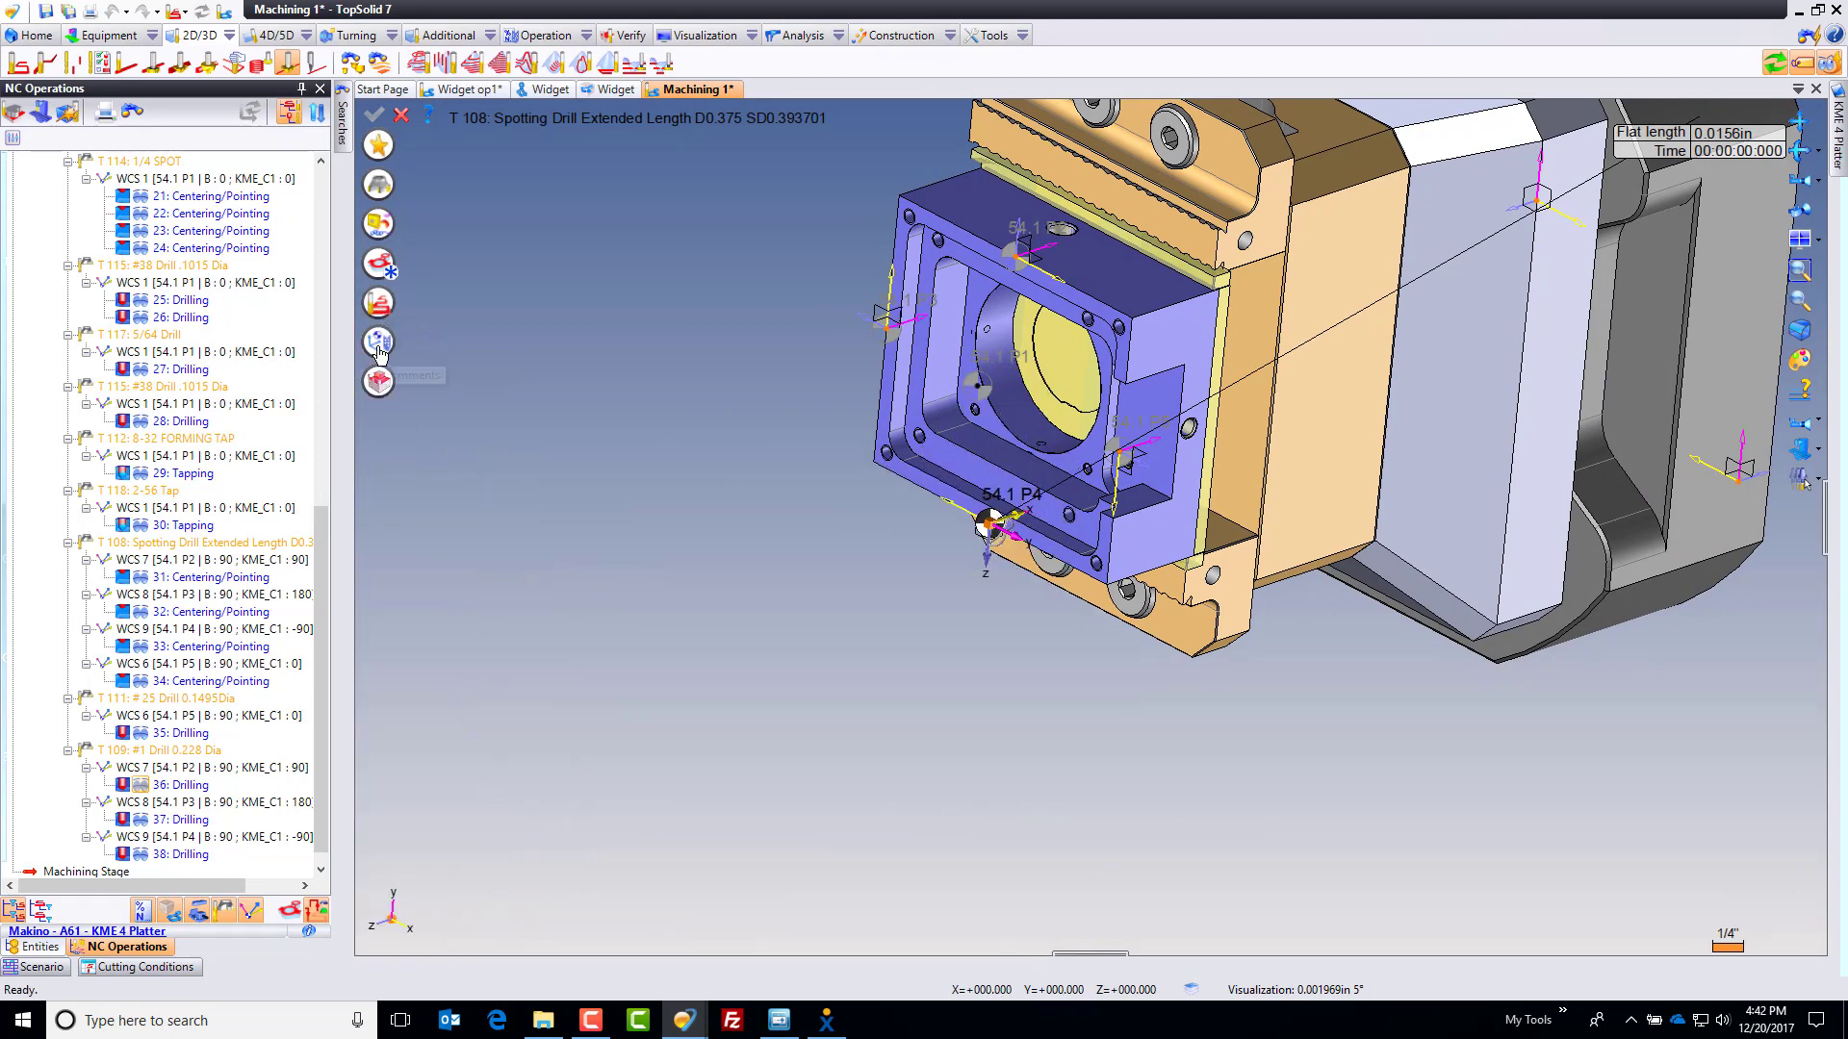
Step: Compare WCS 4, then set the breaking-edges operation's coordinate system to WCS 1 [54.1 P1]
{"action": "left_click", "coordinate": [380, 348]}
{"action": "left_click", "coordinate": [272, 241]}
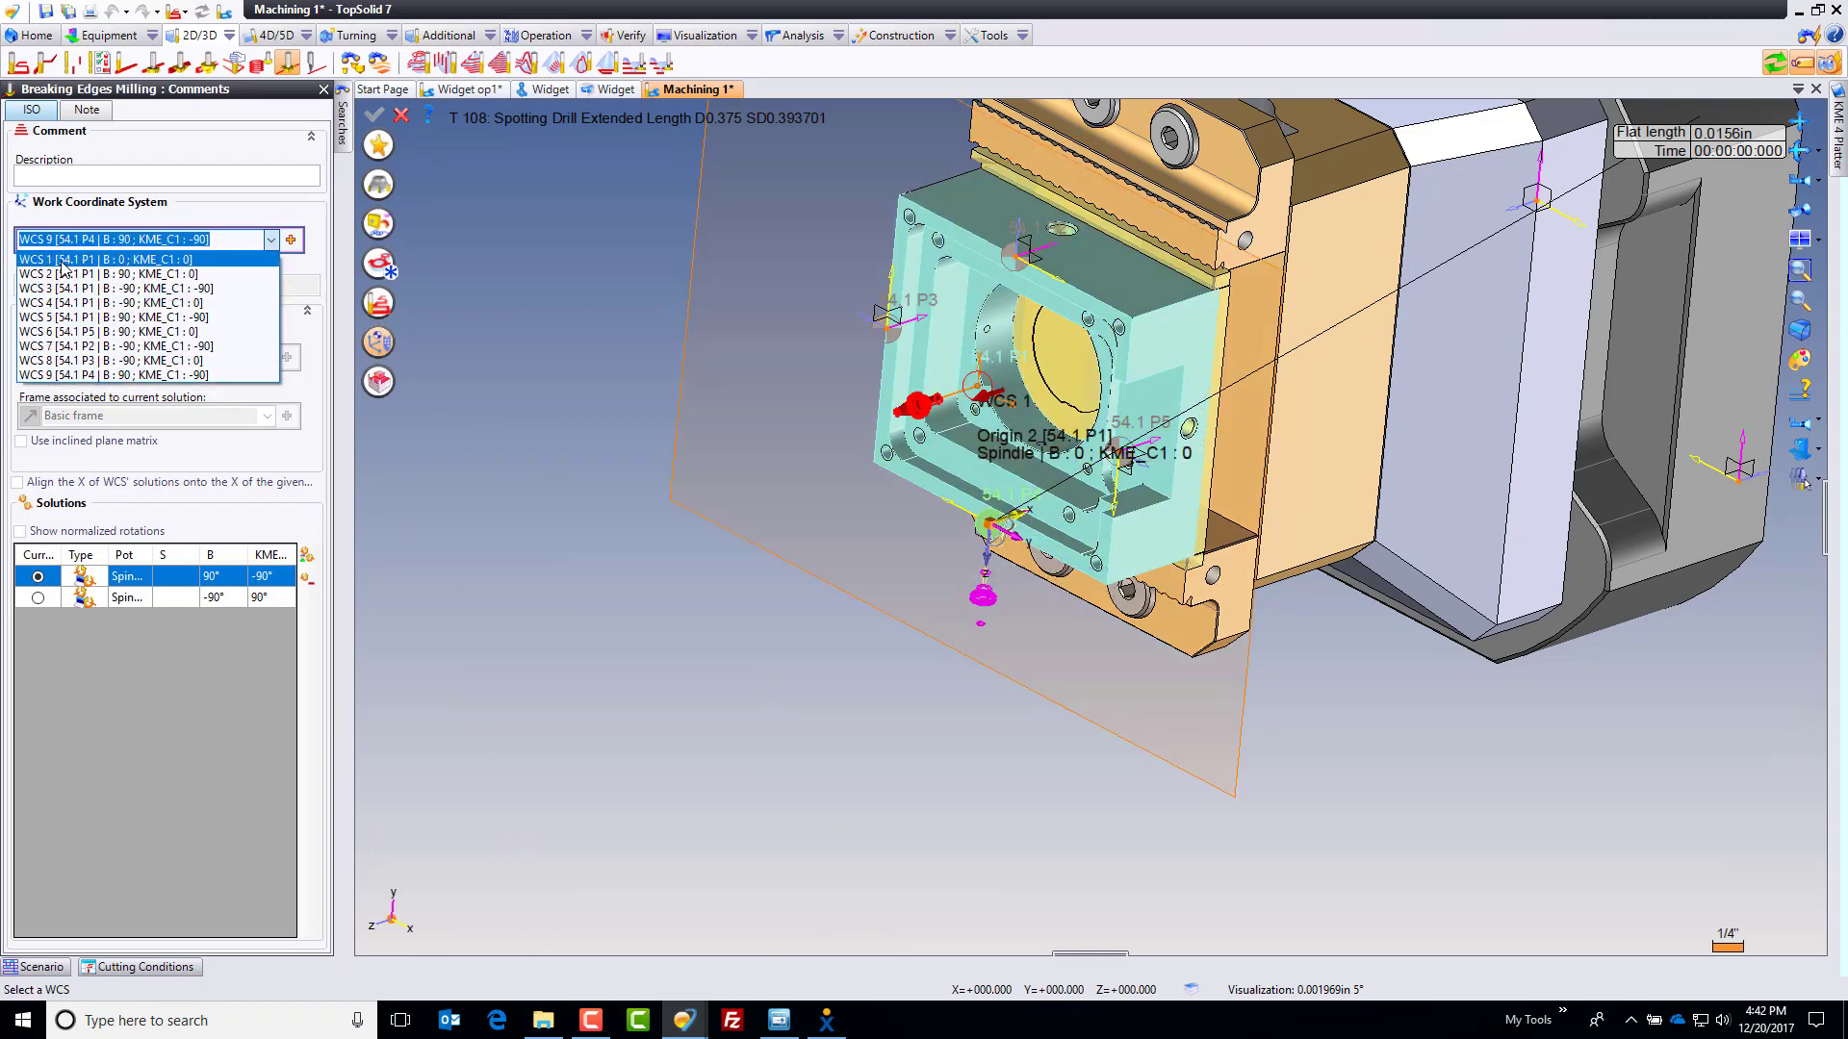
{"action": "left_click", "coordinate": [126, 260]}
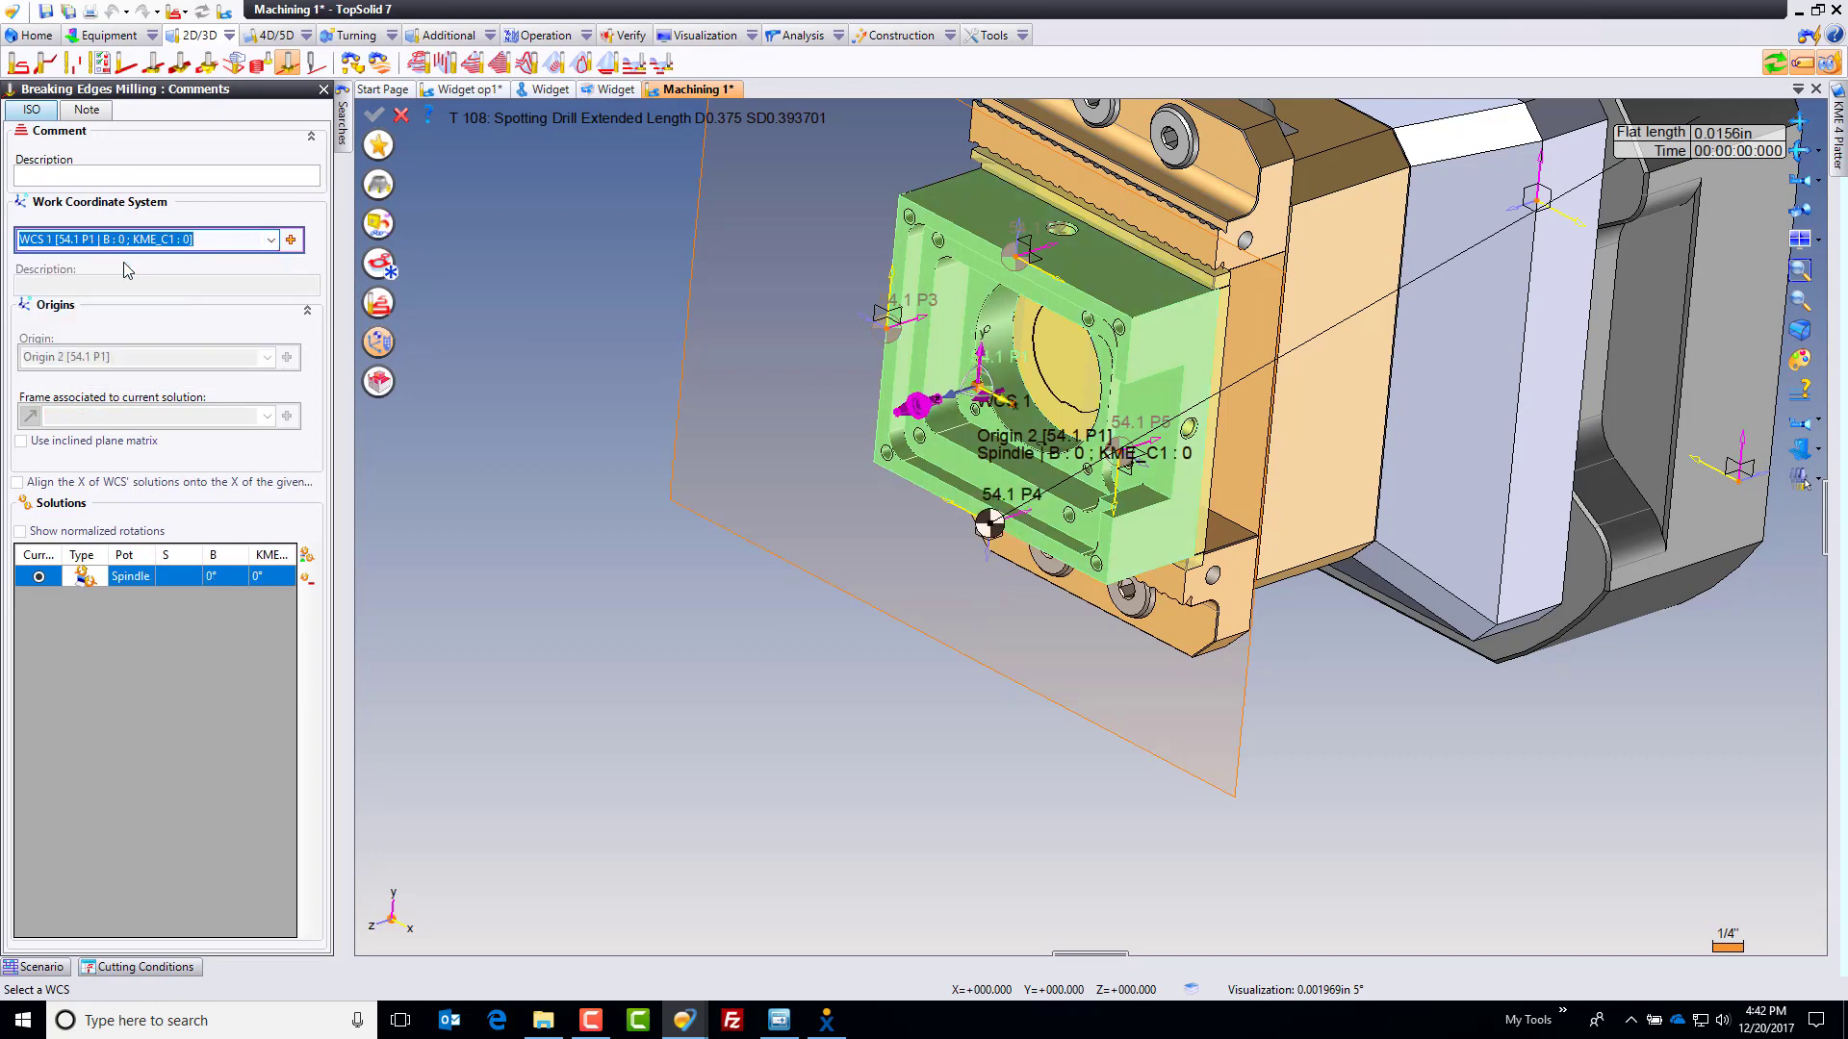
{"action": "left_click", "coordinate": [273, 241]}
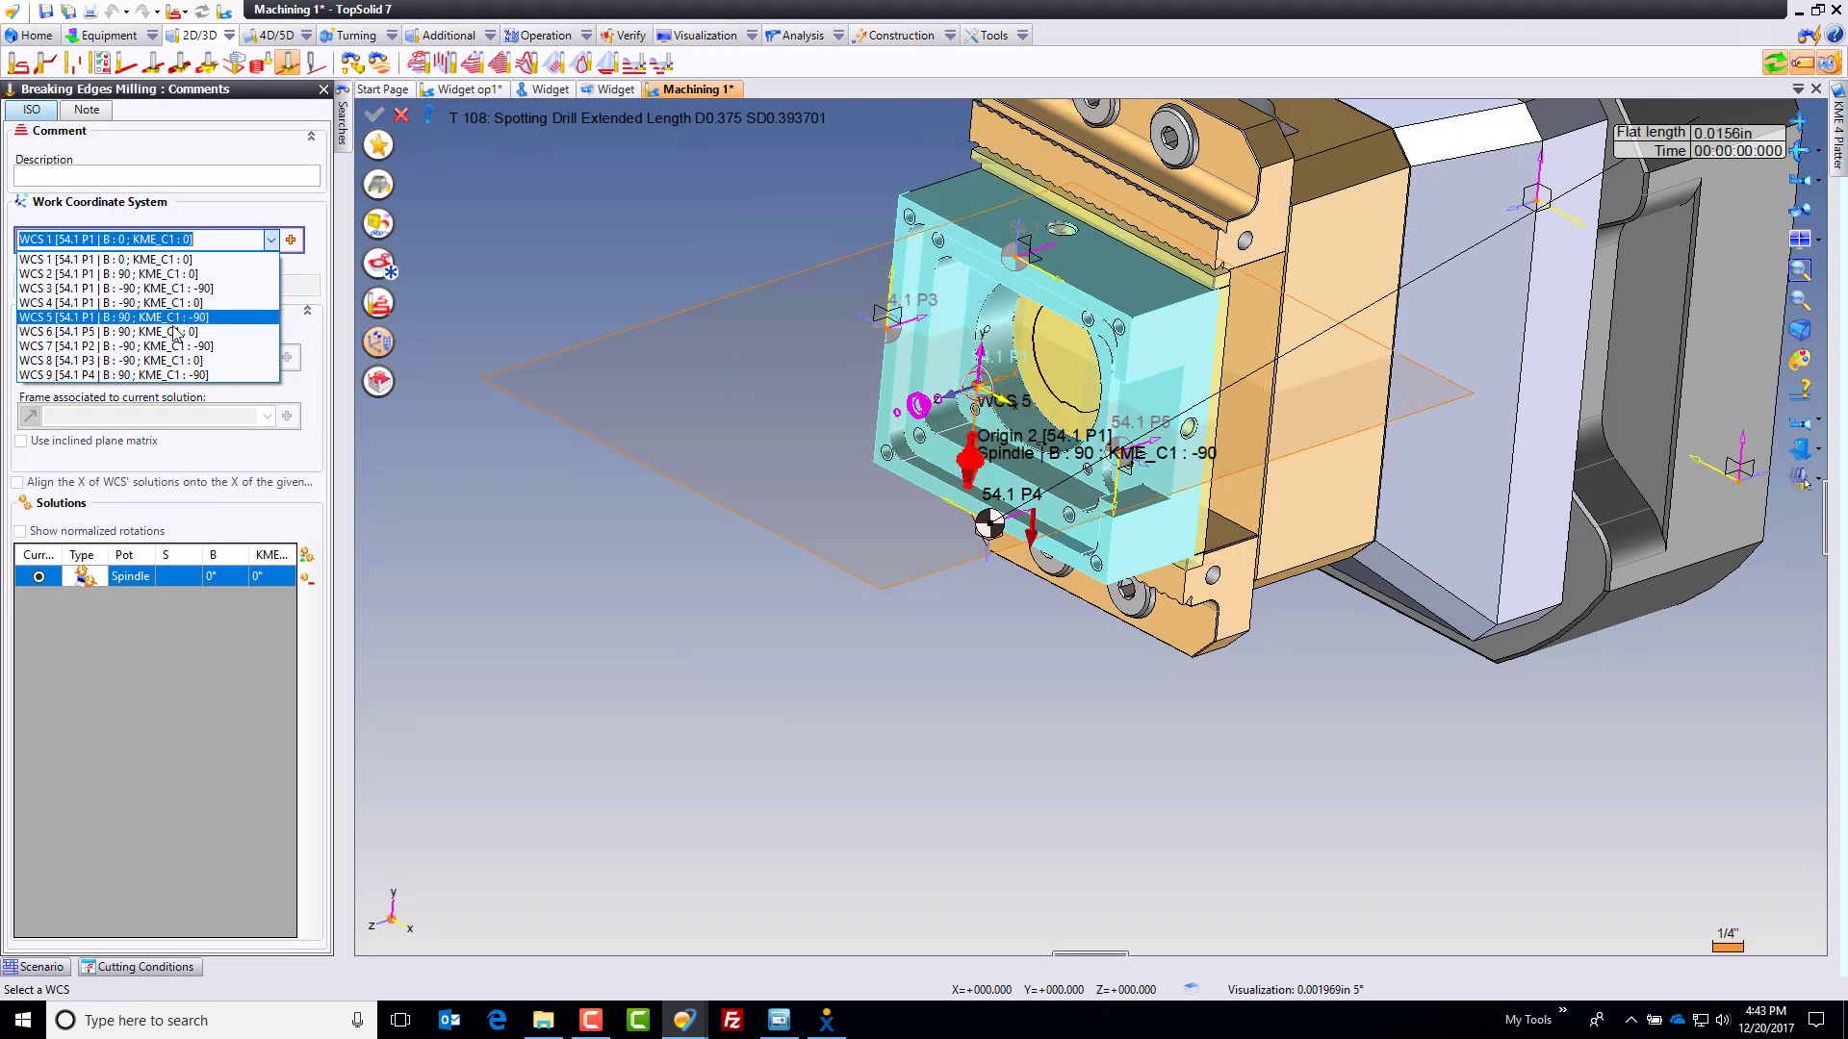
{"action": "left_click", "coordinate": [197, 241]}
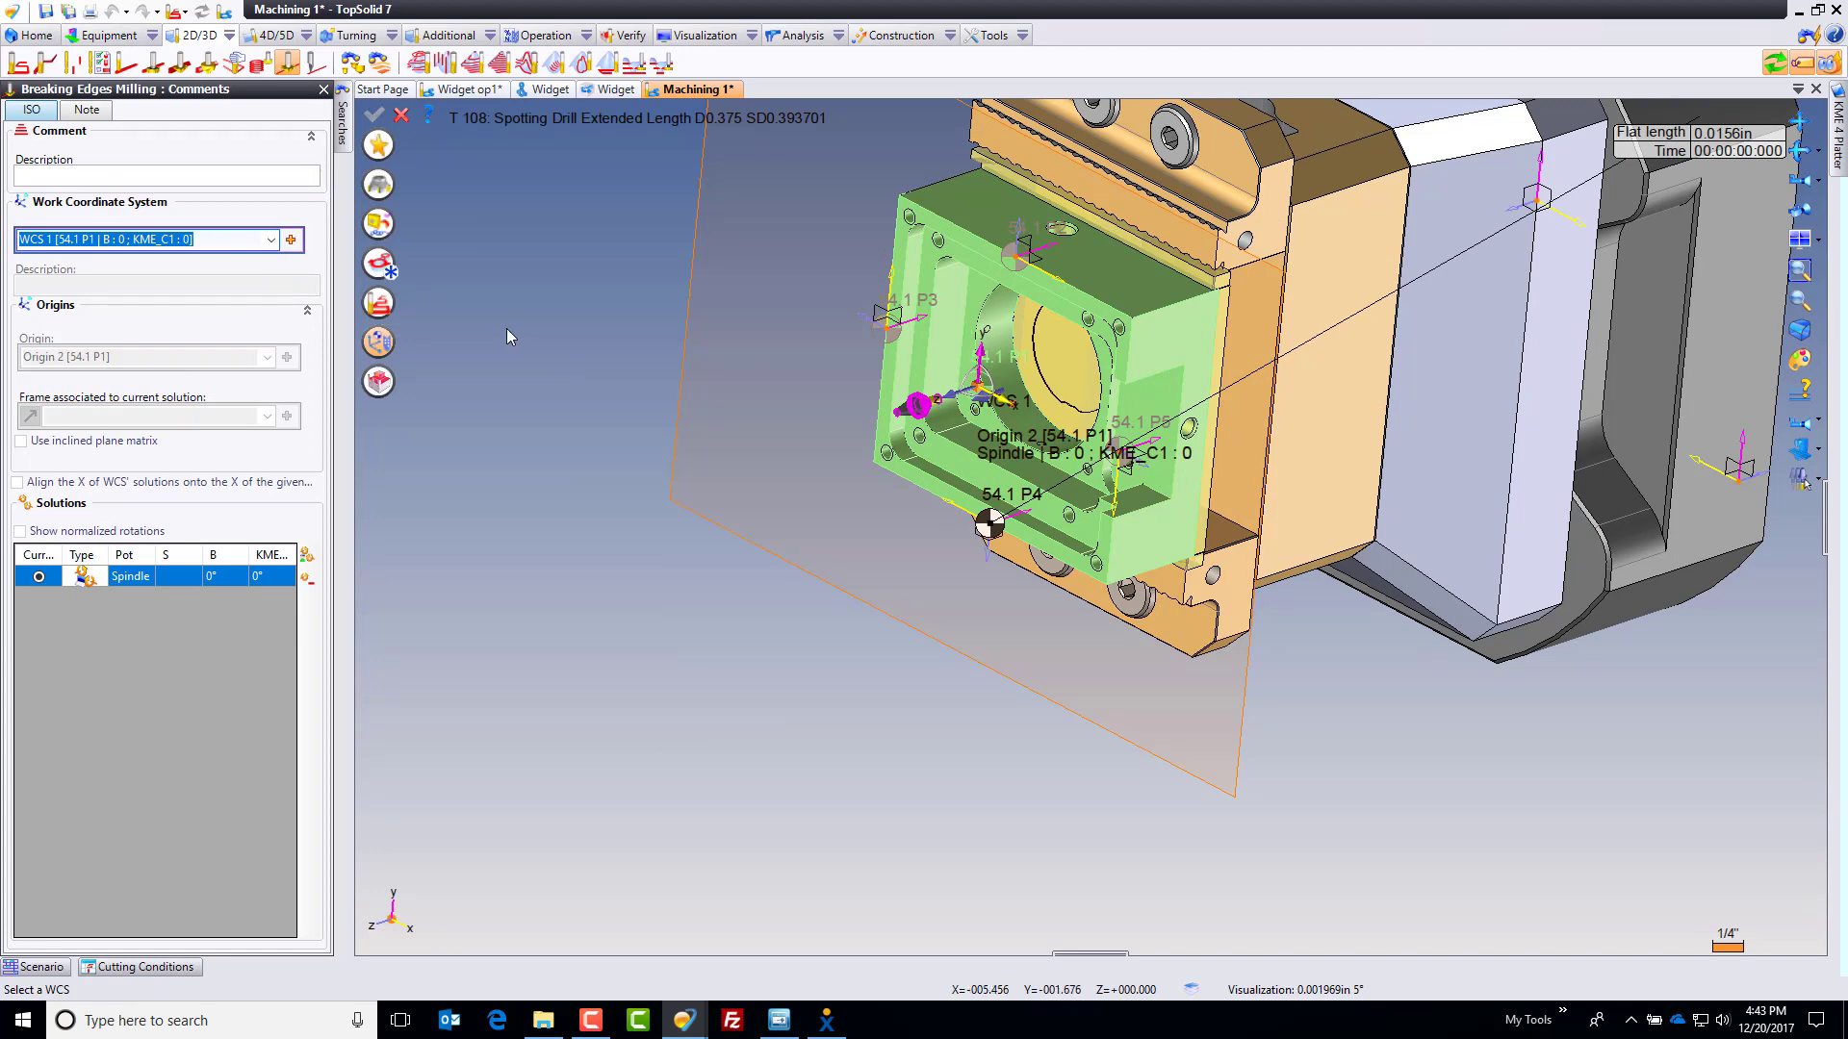
Step: Limit edge search to holes of at least 1in diameter and generate Breaking Edges Milling 1–5
{"action": "left_click", "coordinate": [380, 269]}
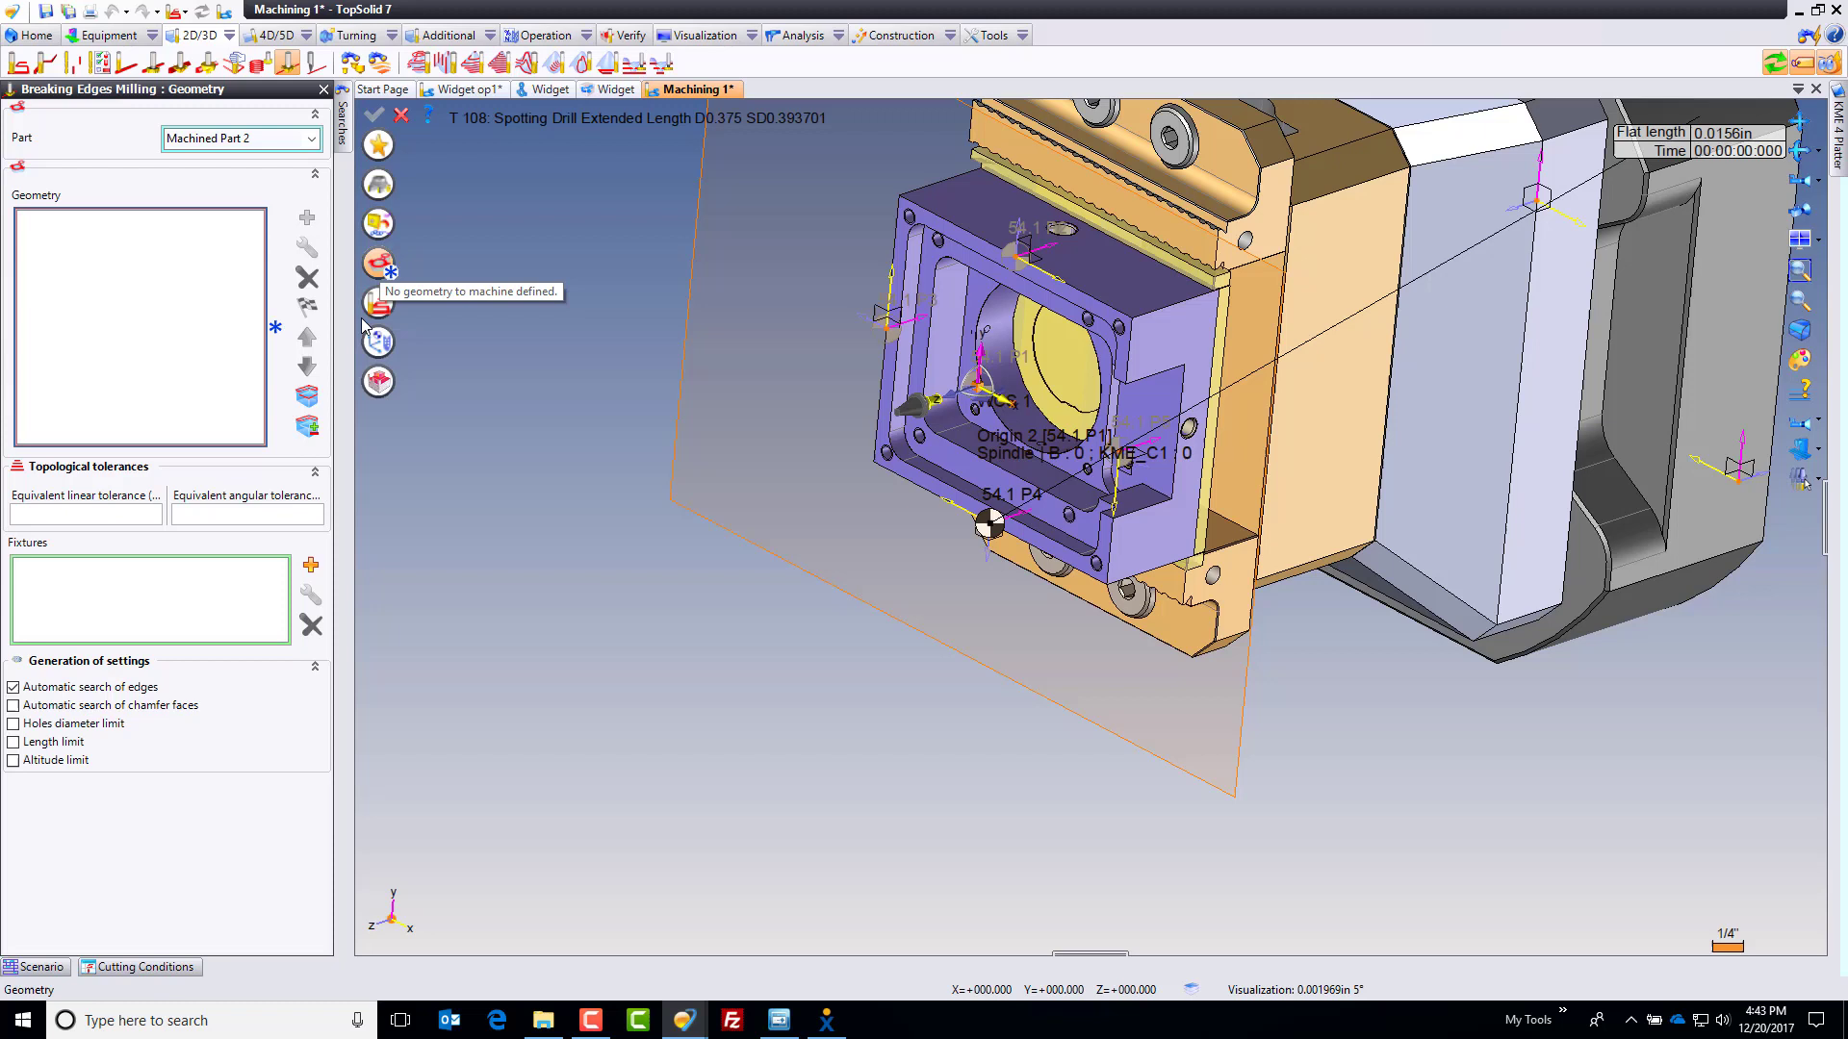
{"action": "left_click", "coordinate": [75, 732]}
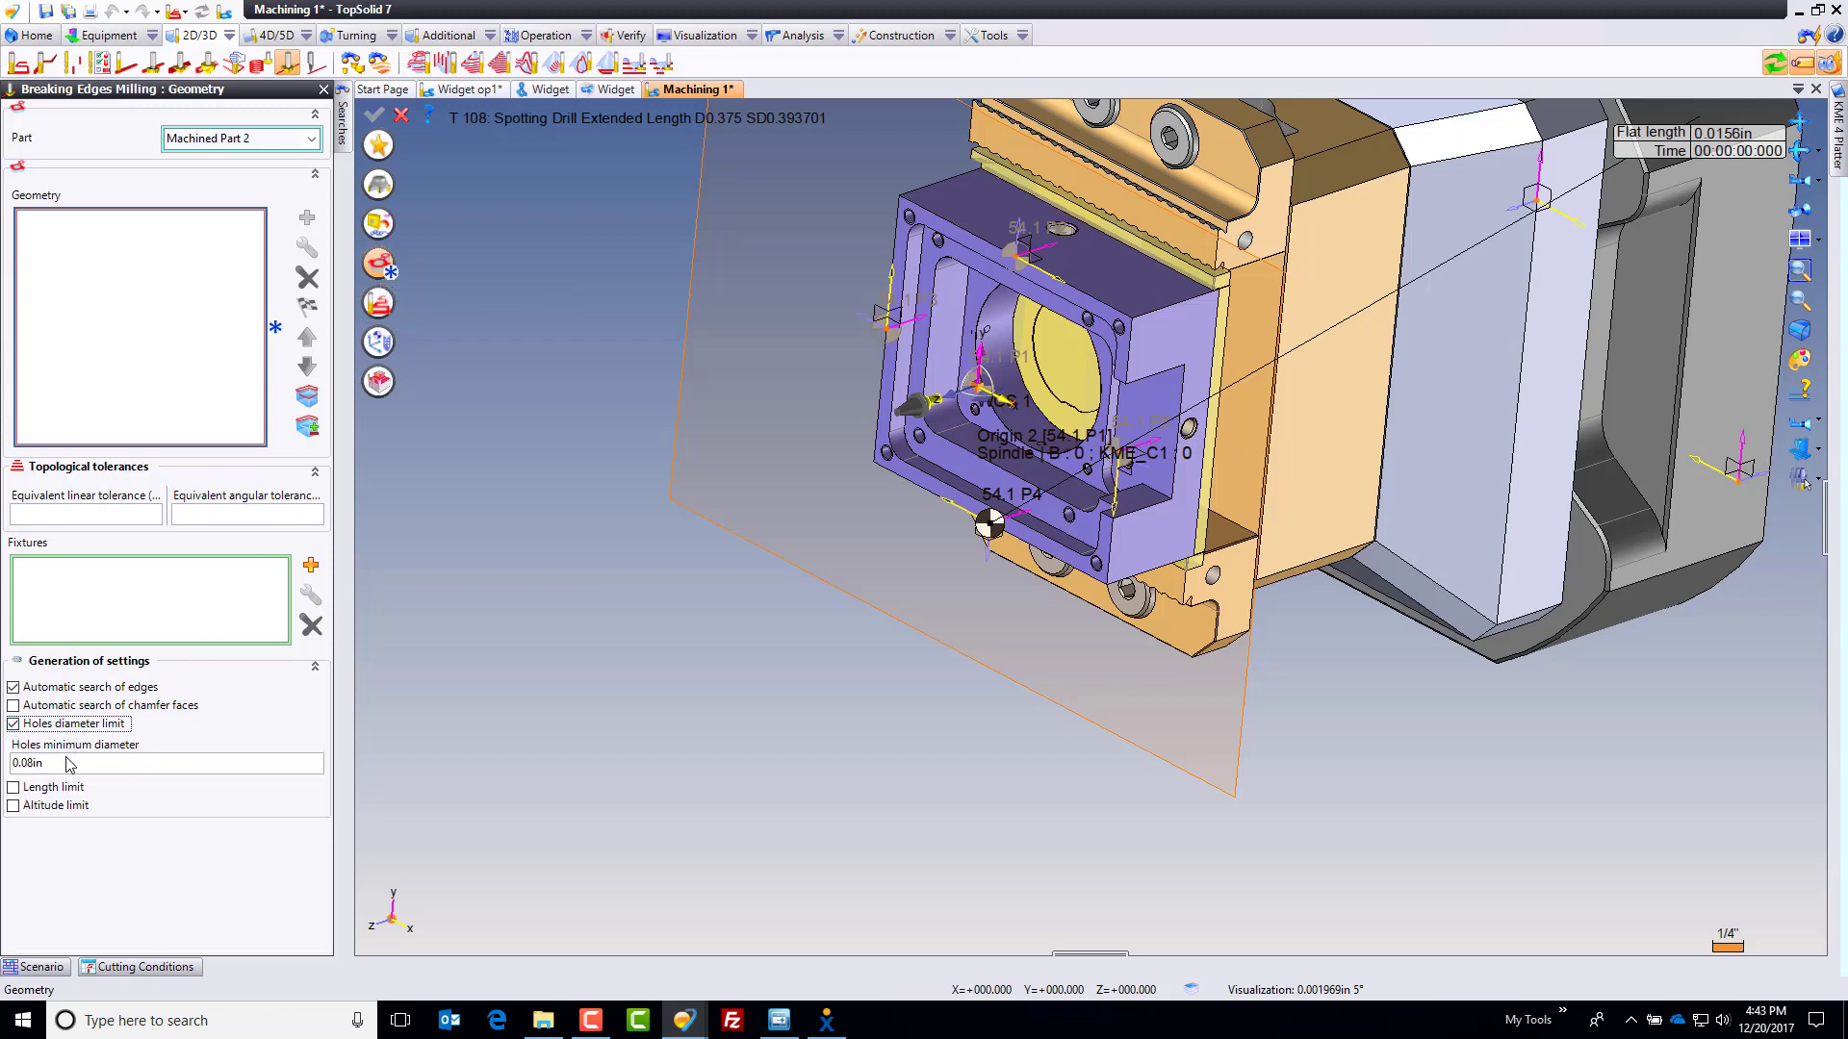
{"action": "left_click", "coordinate": [66, 765]}
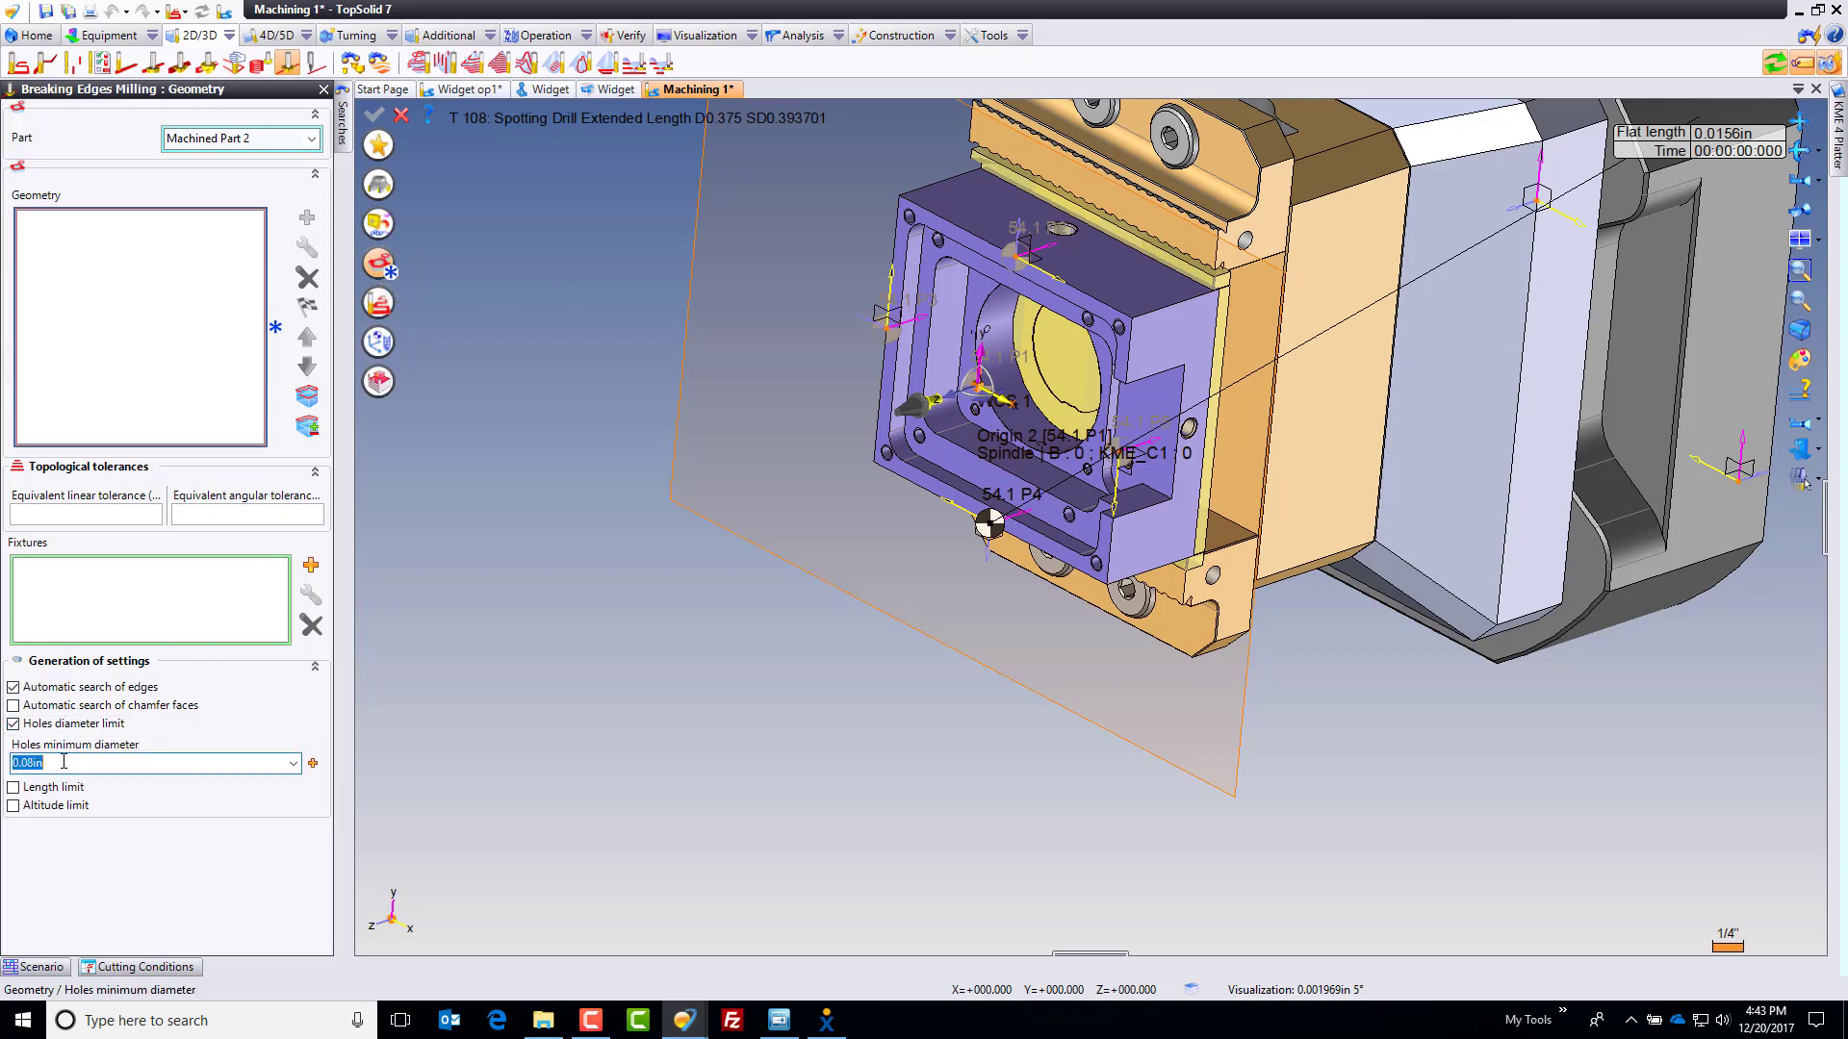
{"action": "type", "text": "1"}
{"action": "key", "text": "Return"}
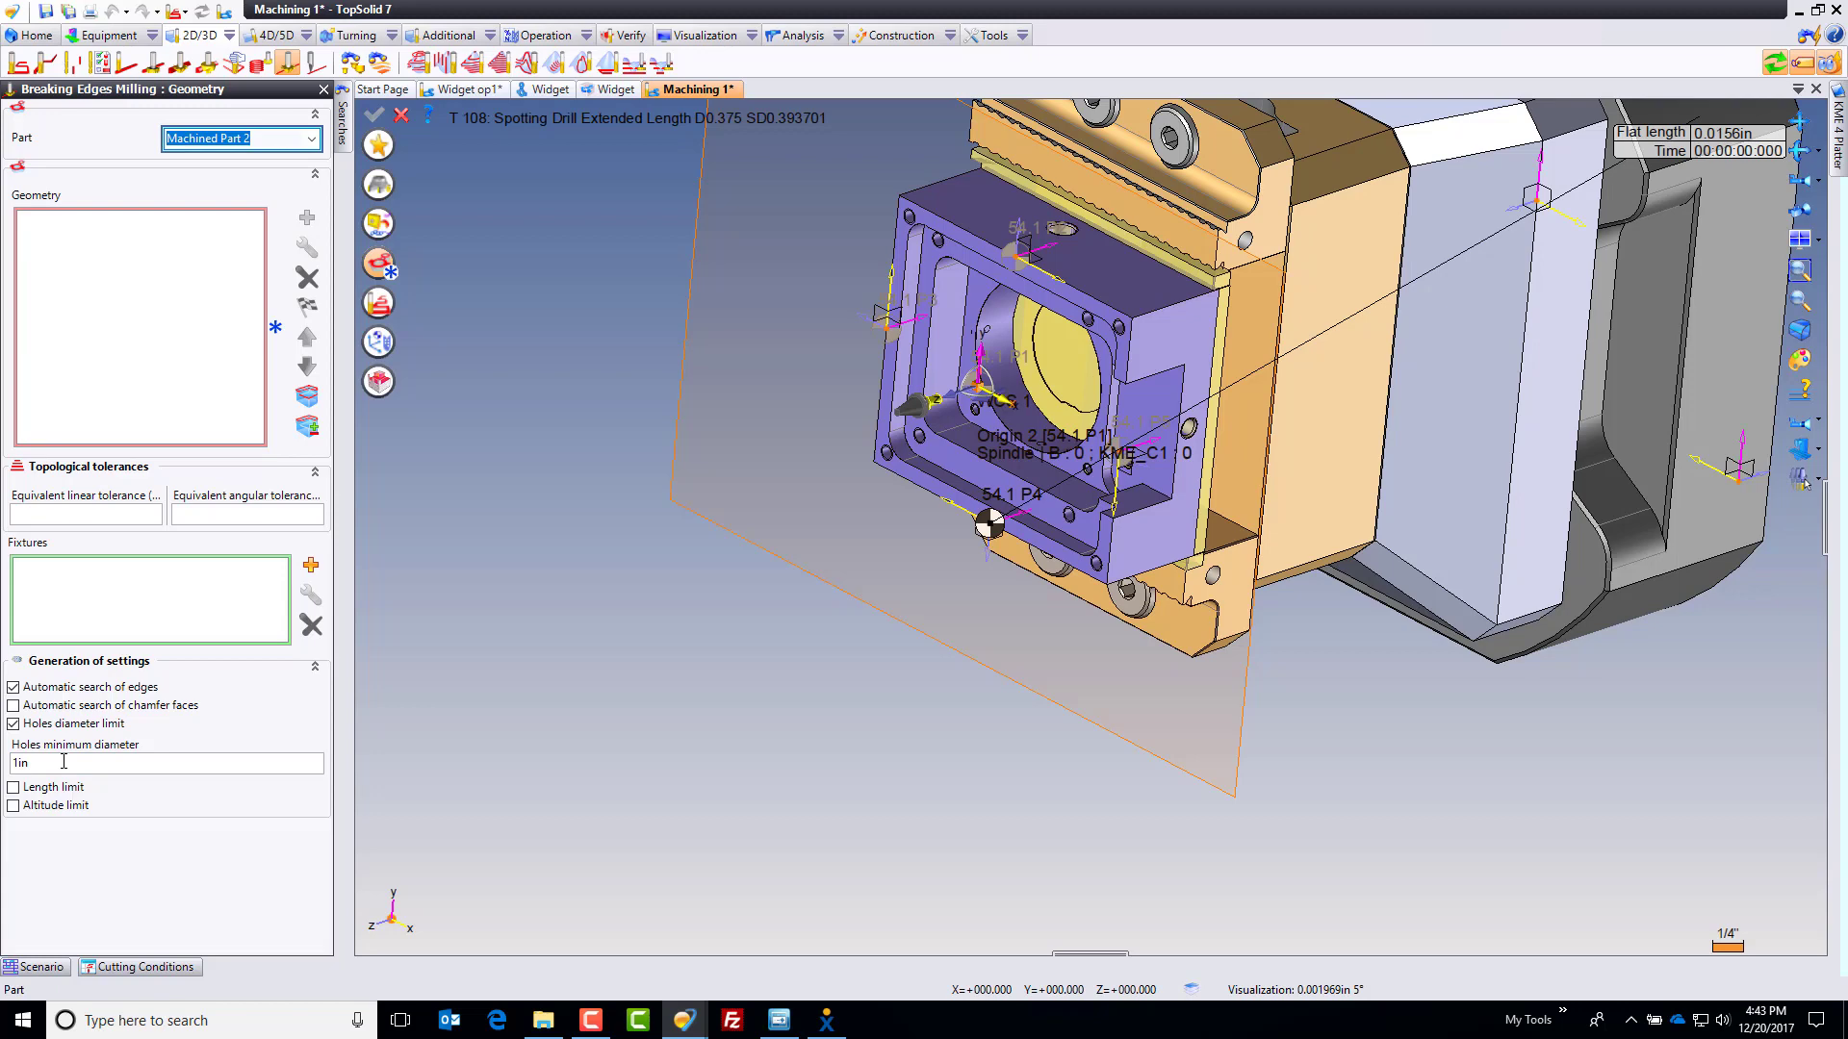
{"action": "left_click", "coordinate": [306, 399]}
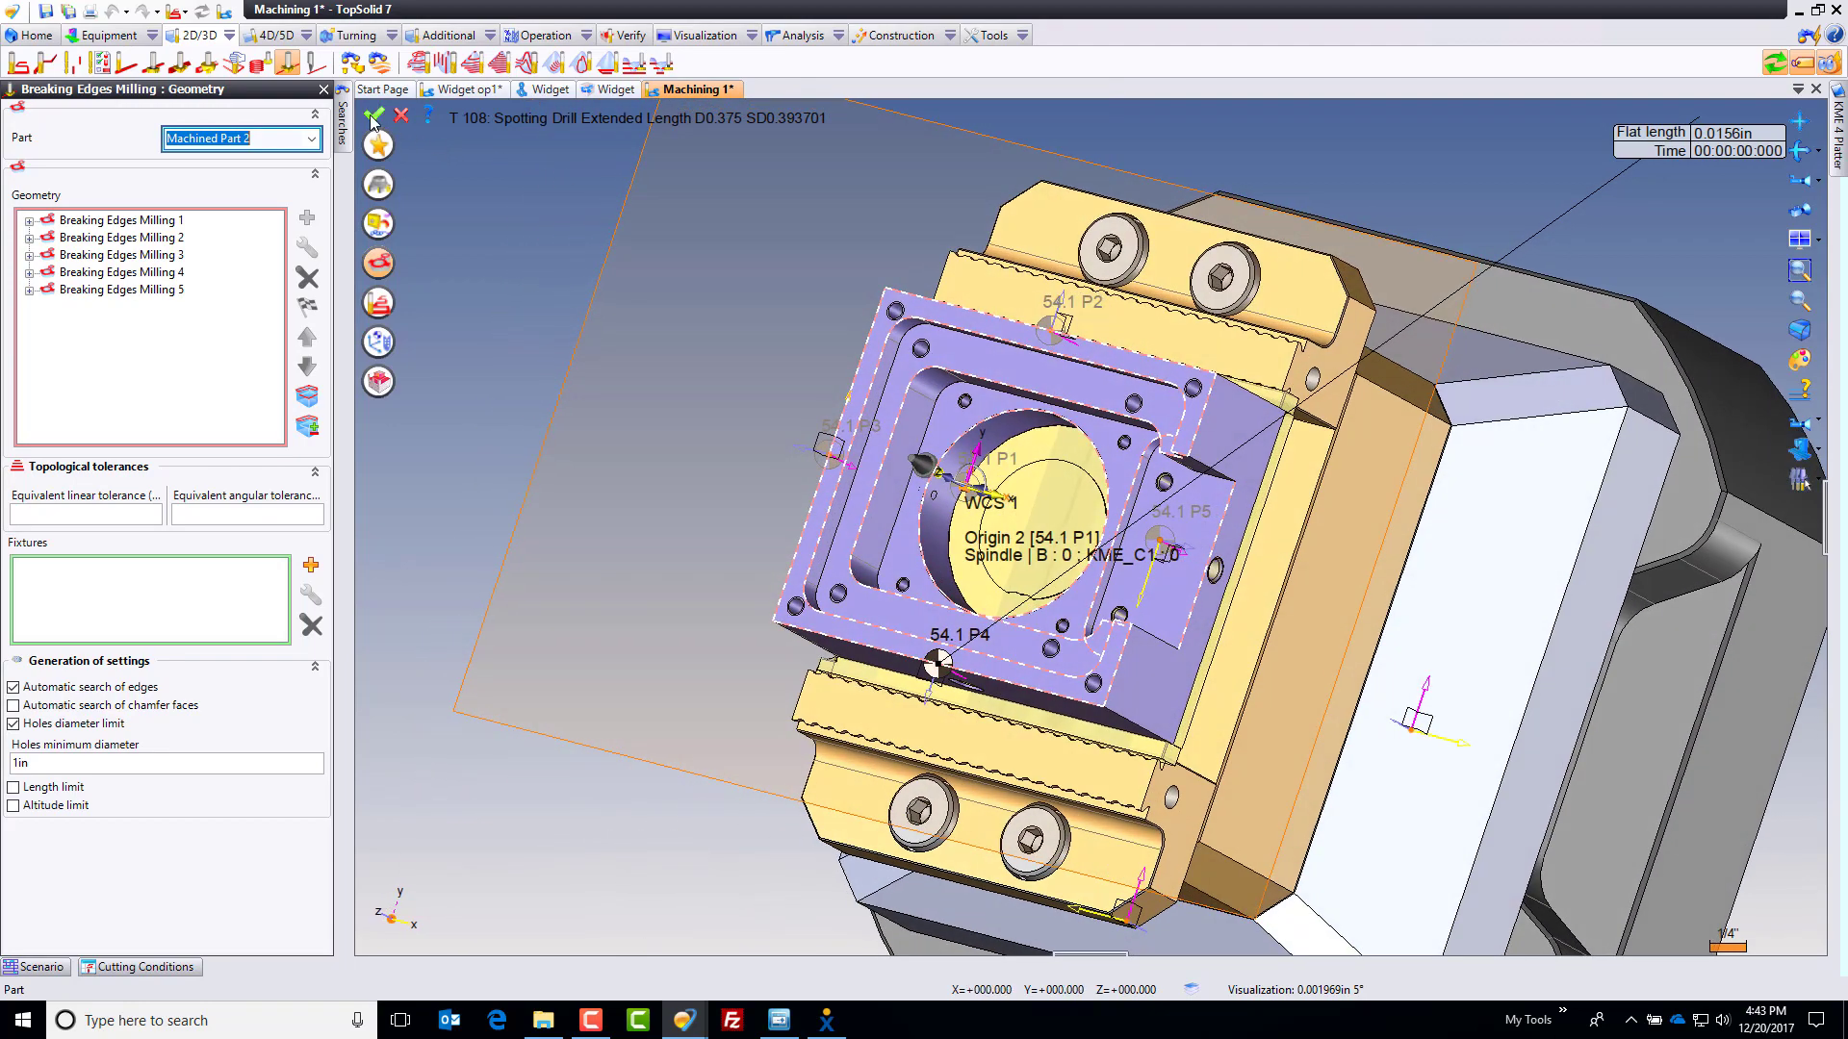
Step: Validate the breaking-edges pass as operation 39 and display its toolpath, orbiting to inspect it
{"action": "left_click", "coordinate": [372, 119]}
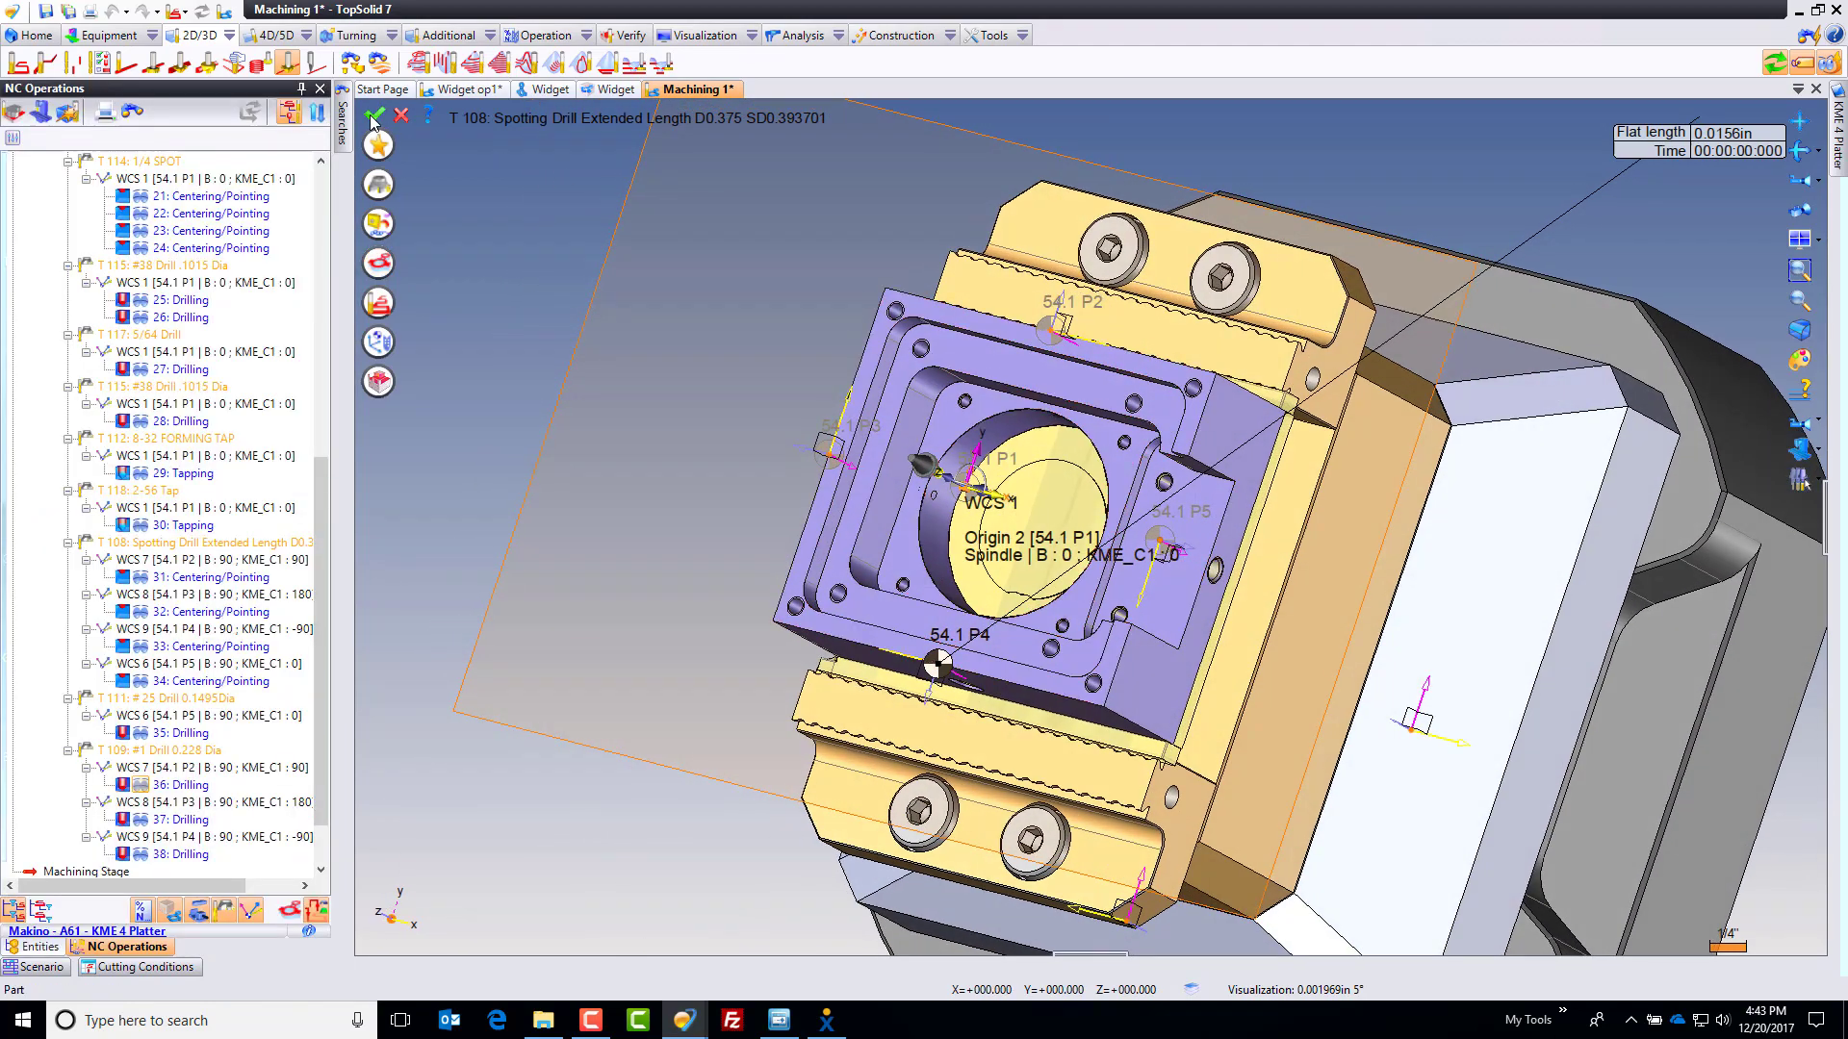
{"action": "left_click", "coordinate": [373, 117]}
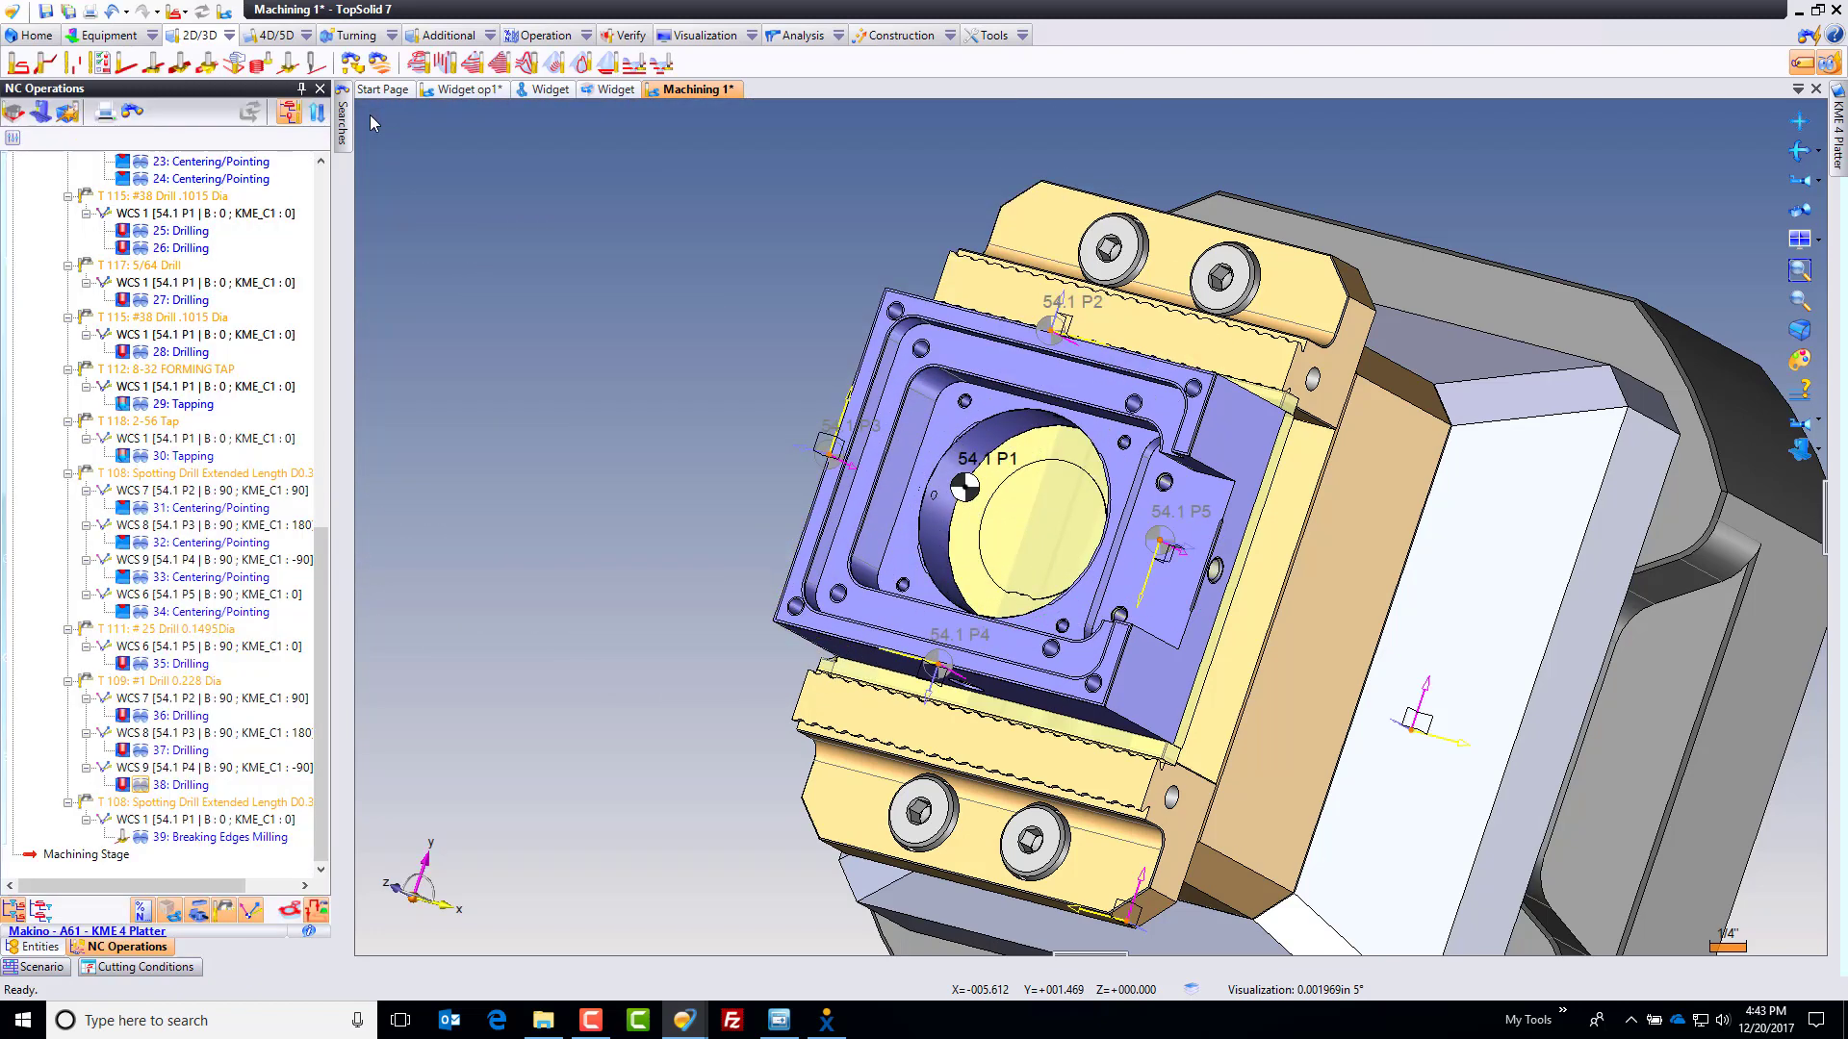
{"action": "left_click", "coordinate": [141, 838]}
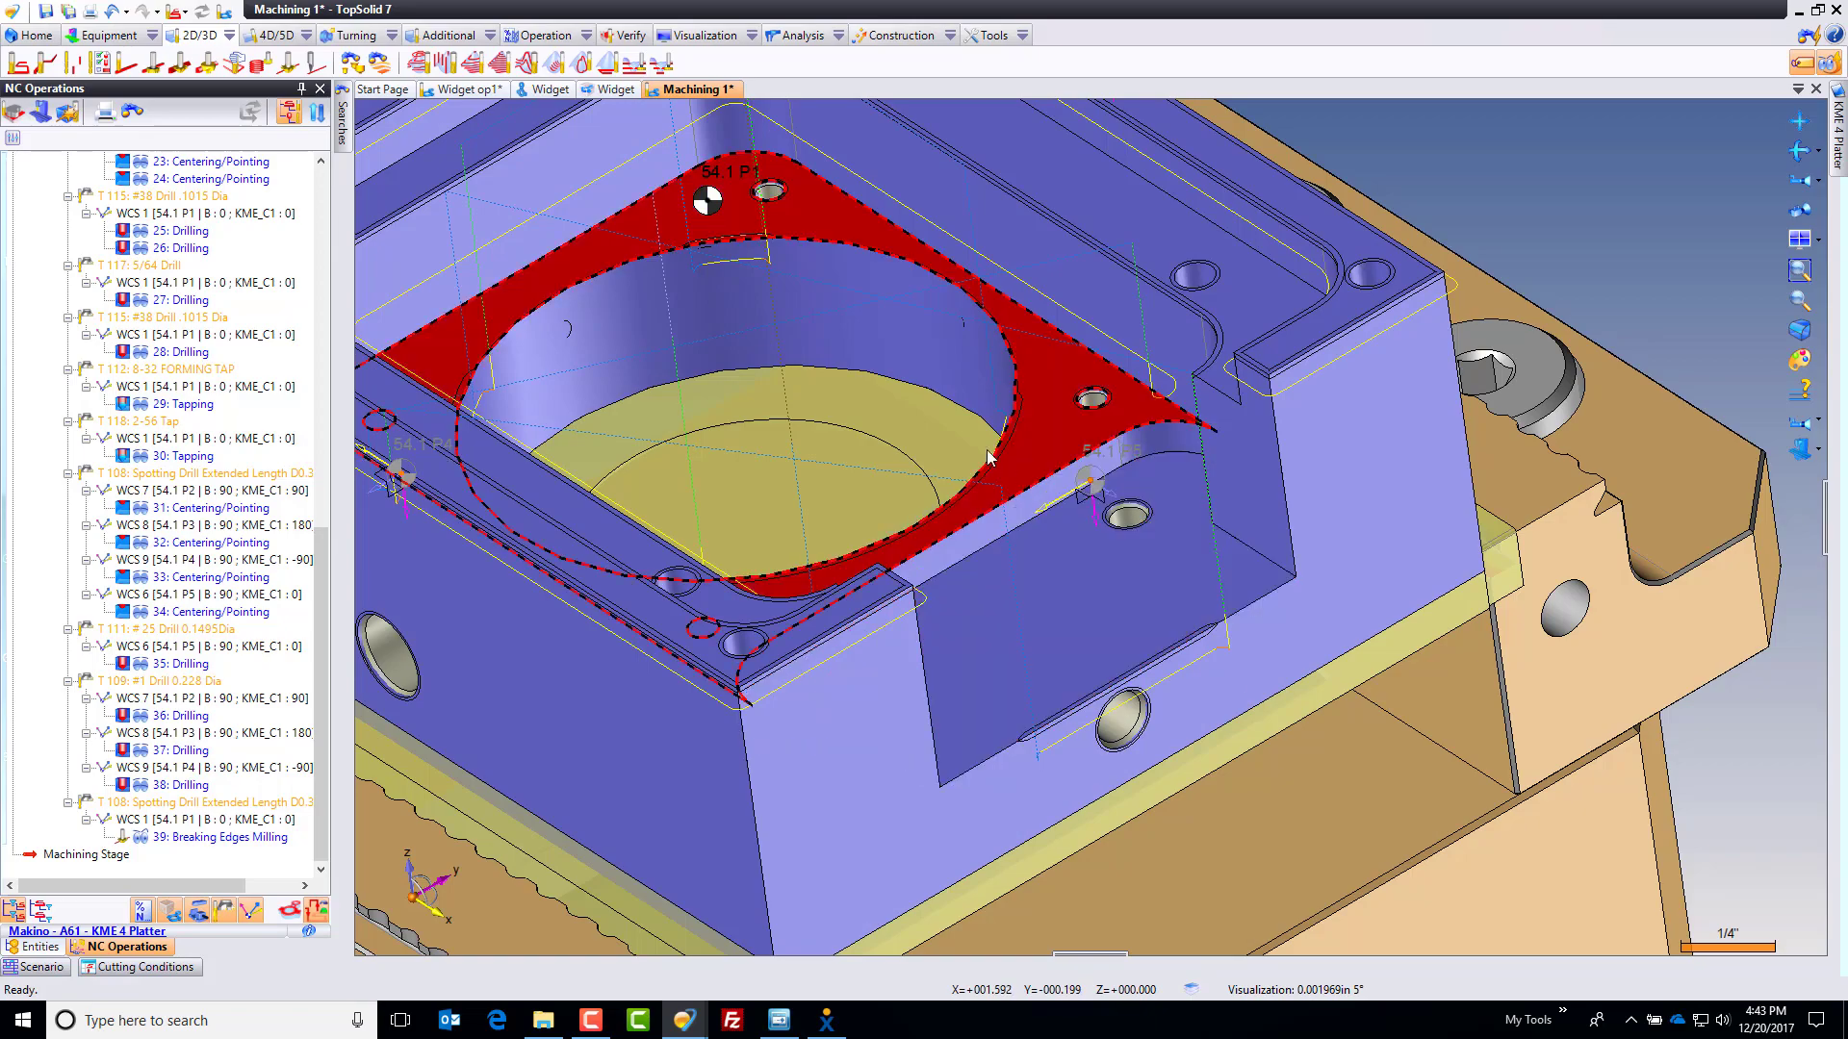
{"action": "middle_click_drag", "start_coordinate": [1004, 439], "coordinate": [1315, 696]}
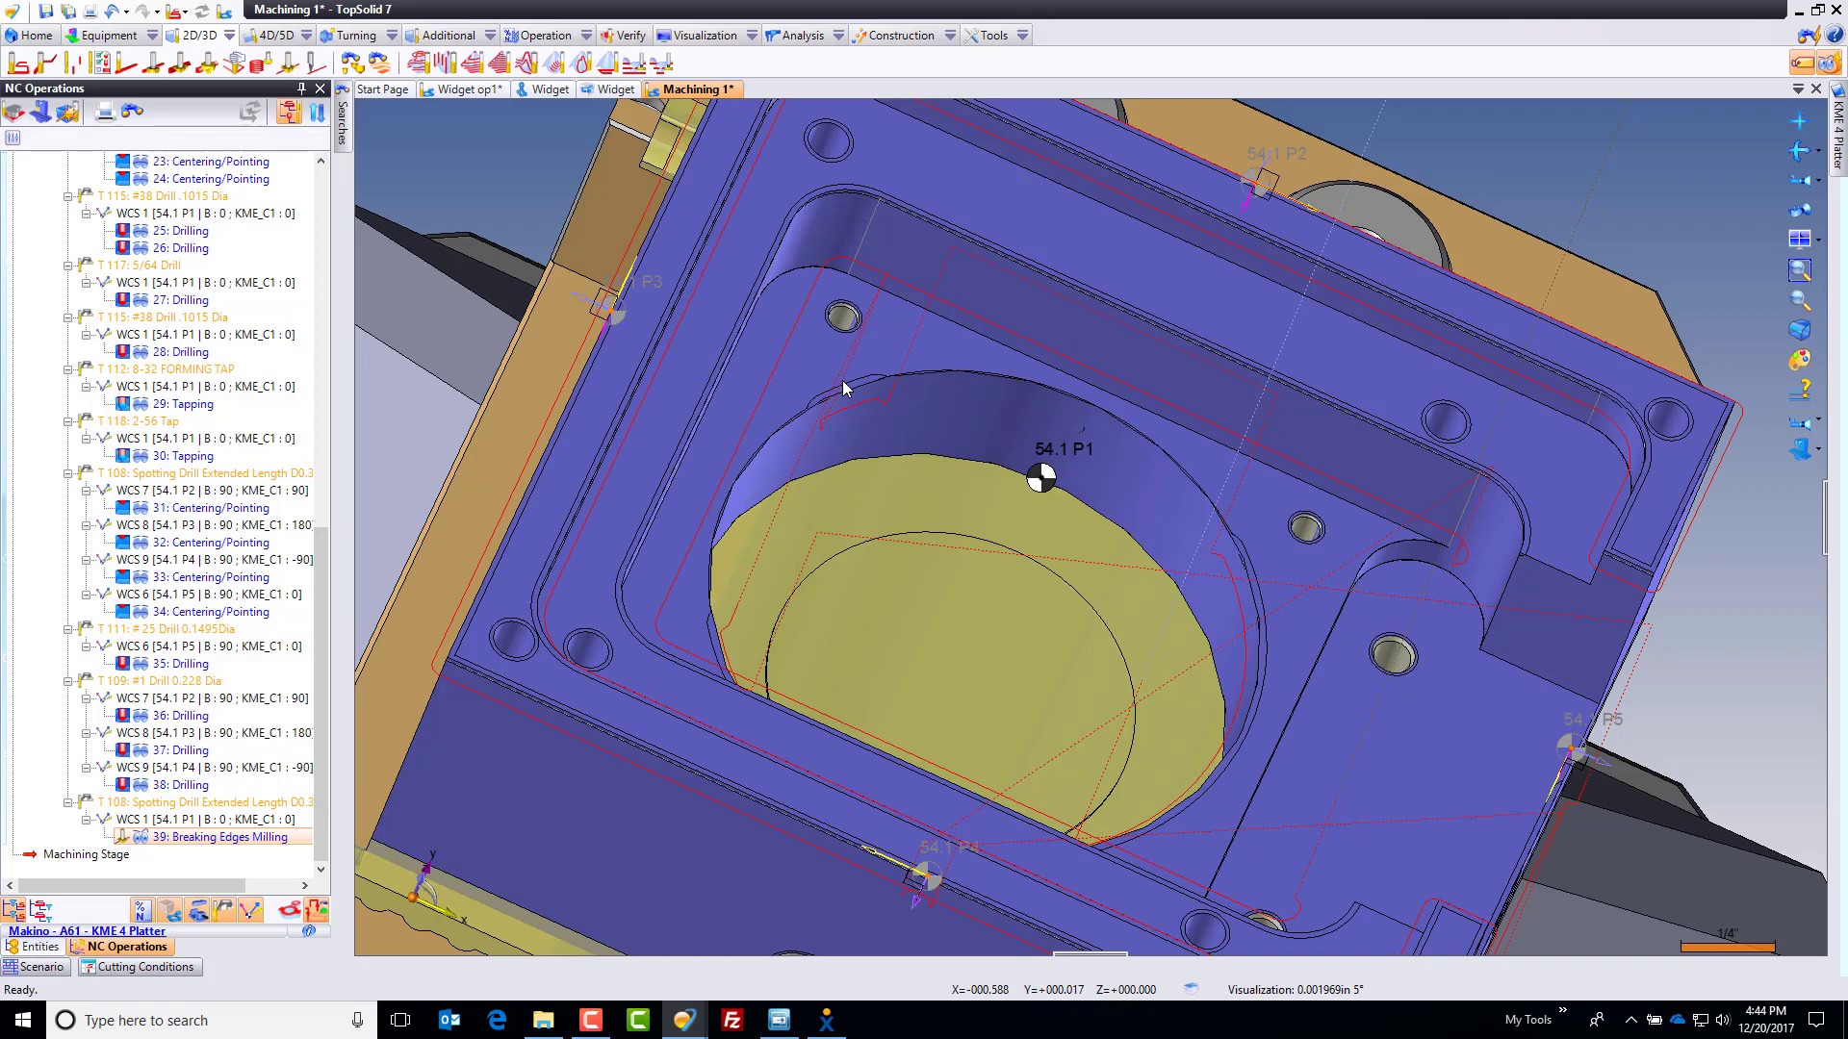
{"action": "middle_click_drag", "start_coordinate": [843, 388], "coordinate": [838, 392]}
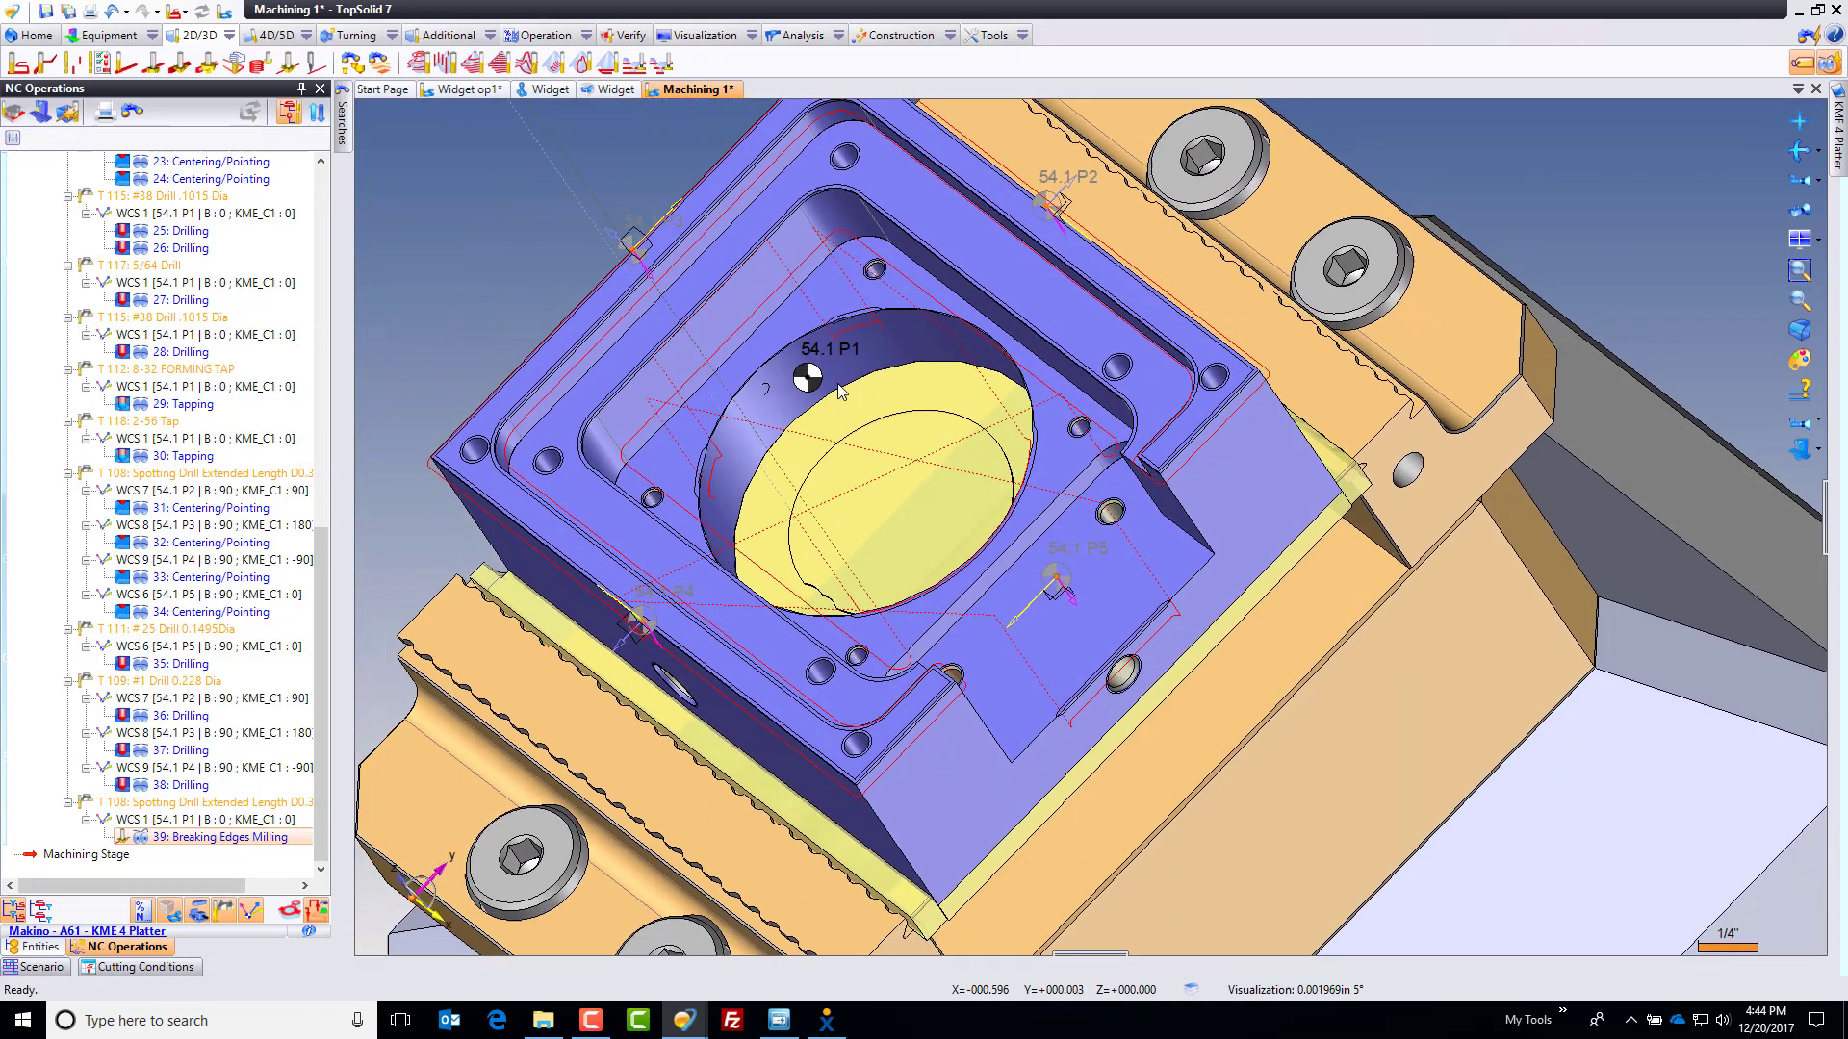
Step: Replace operation 39's spotting drill with the T 119 1/4 Chamfer Mill
{"action": "double_click", "coordinate": [228, 838]}
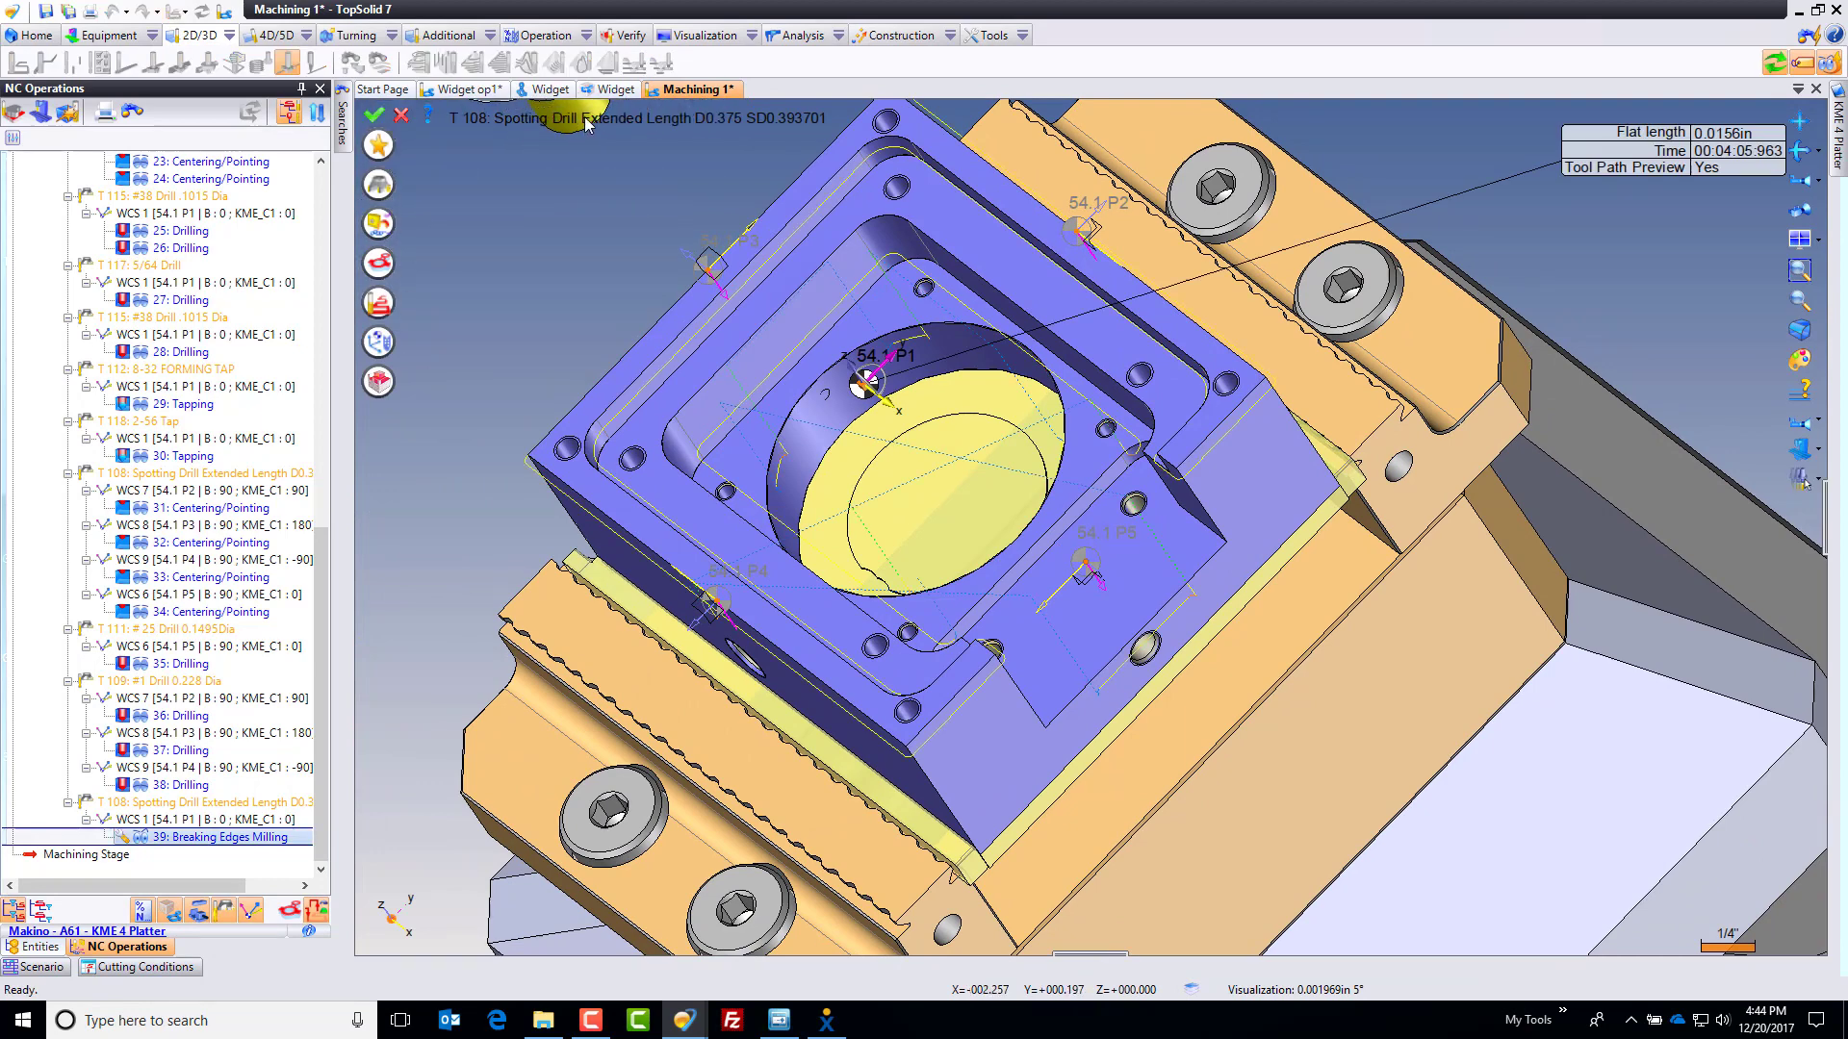
{"action": "left_click", "coordinate": [450, 167]}
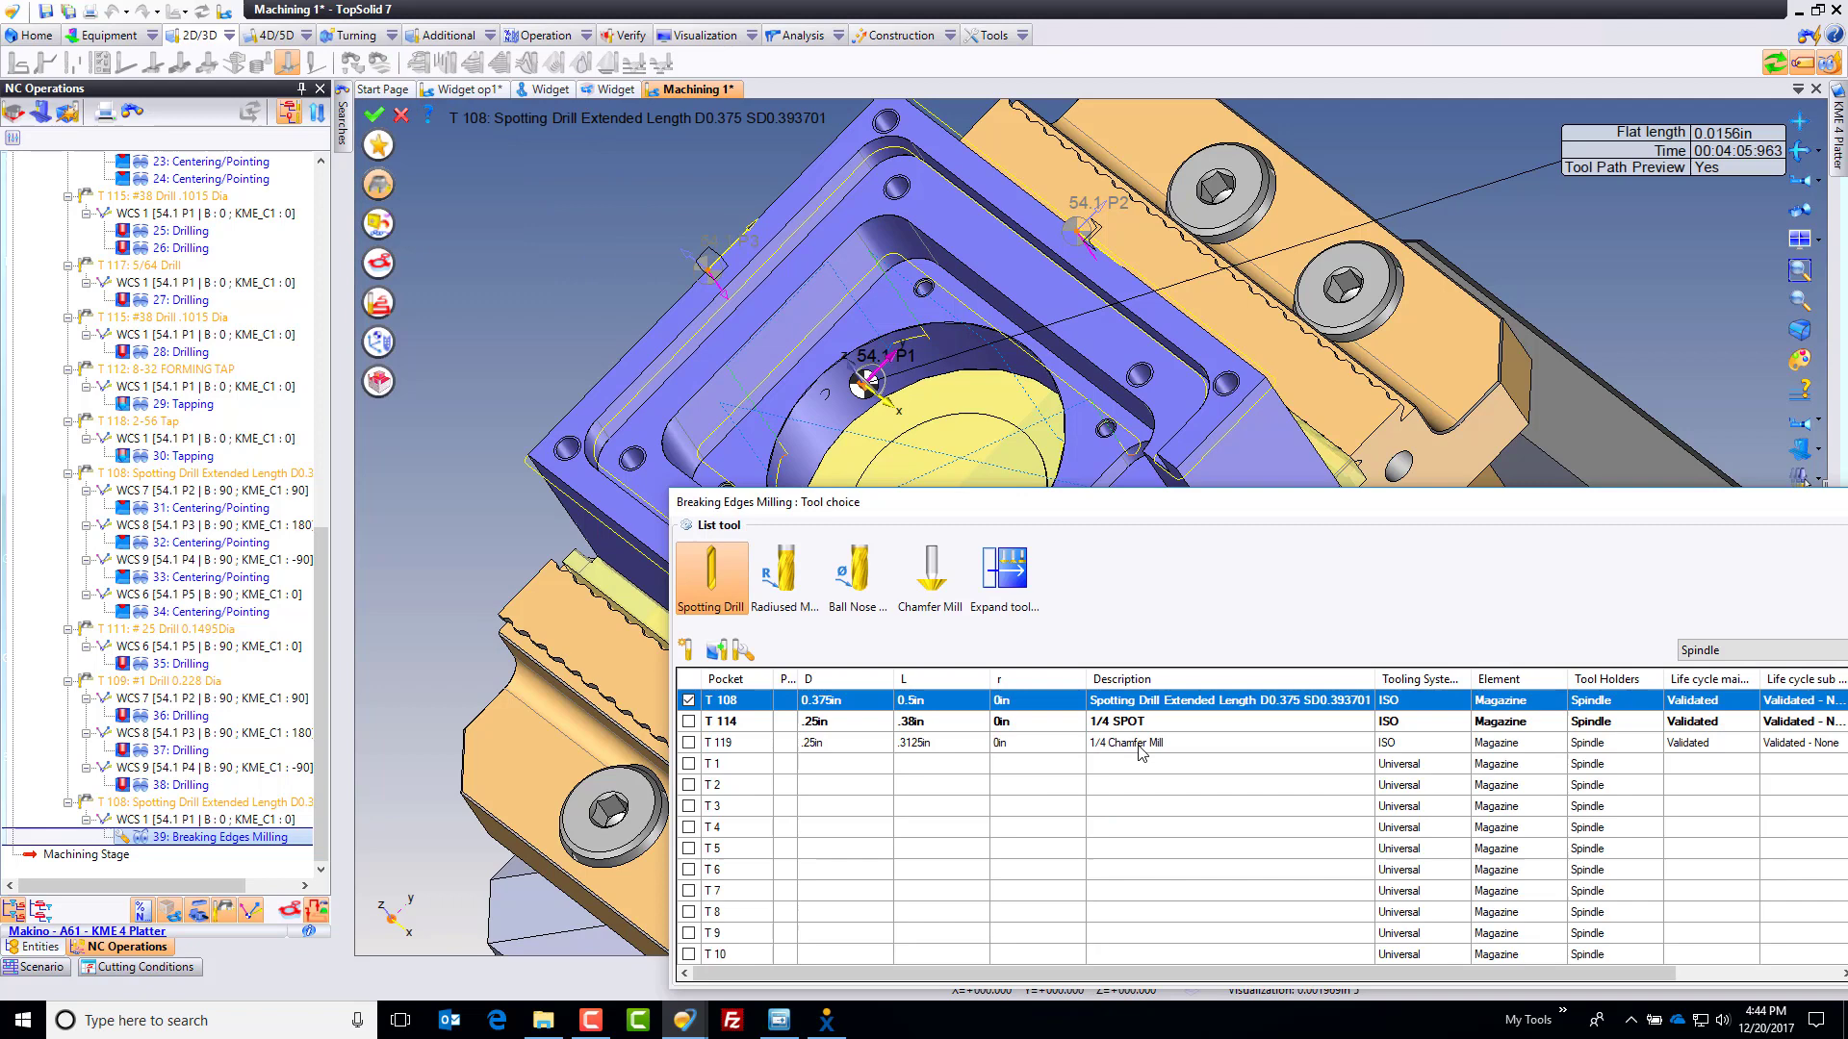
{"action": "left_click", "coordinate": [694, 747]}
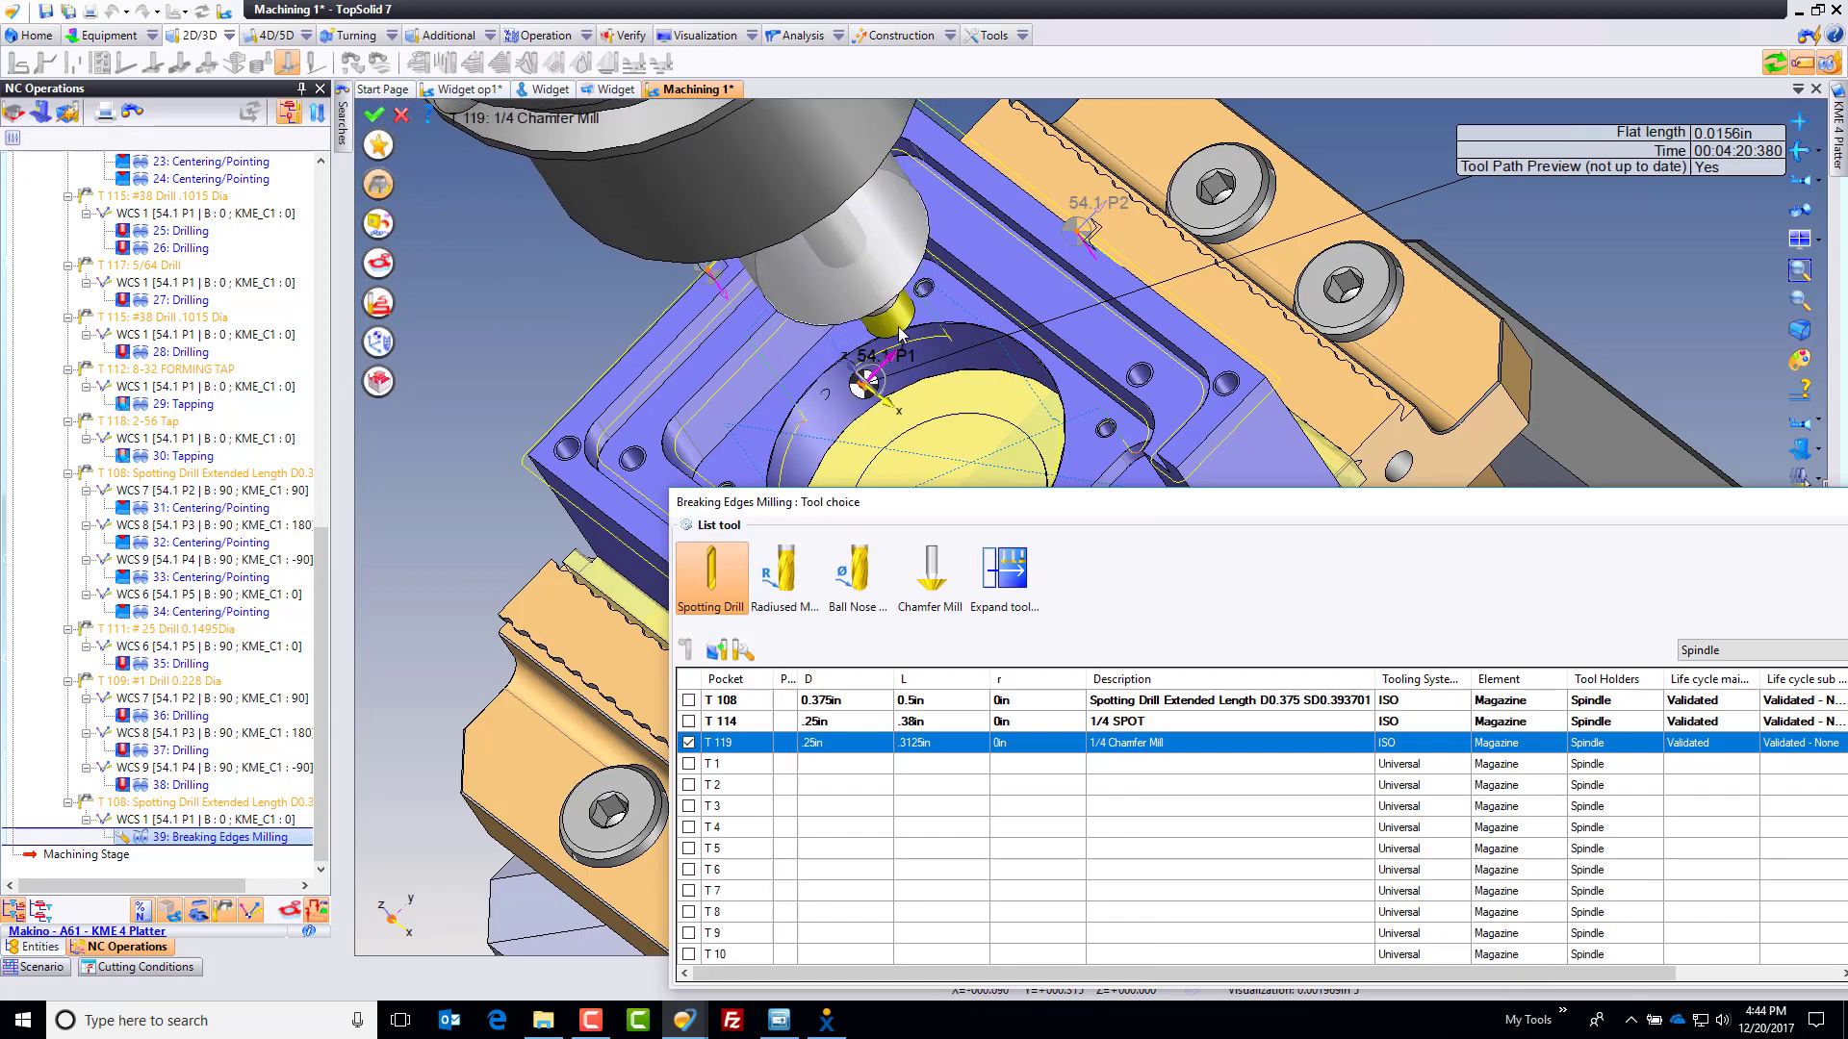
{"action": "left_click", "coordinate": [378, 307]}
{"action": "left_click", "coordinate": [377, 304]}
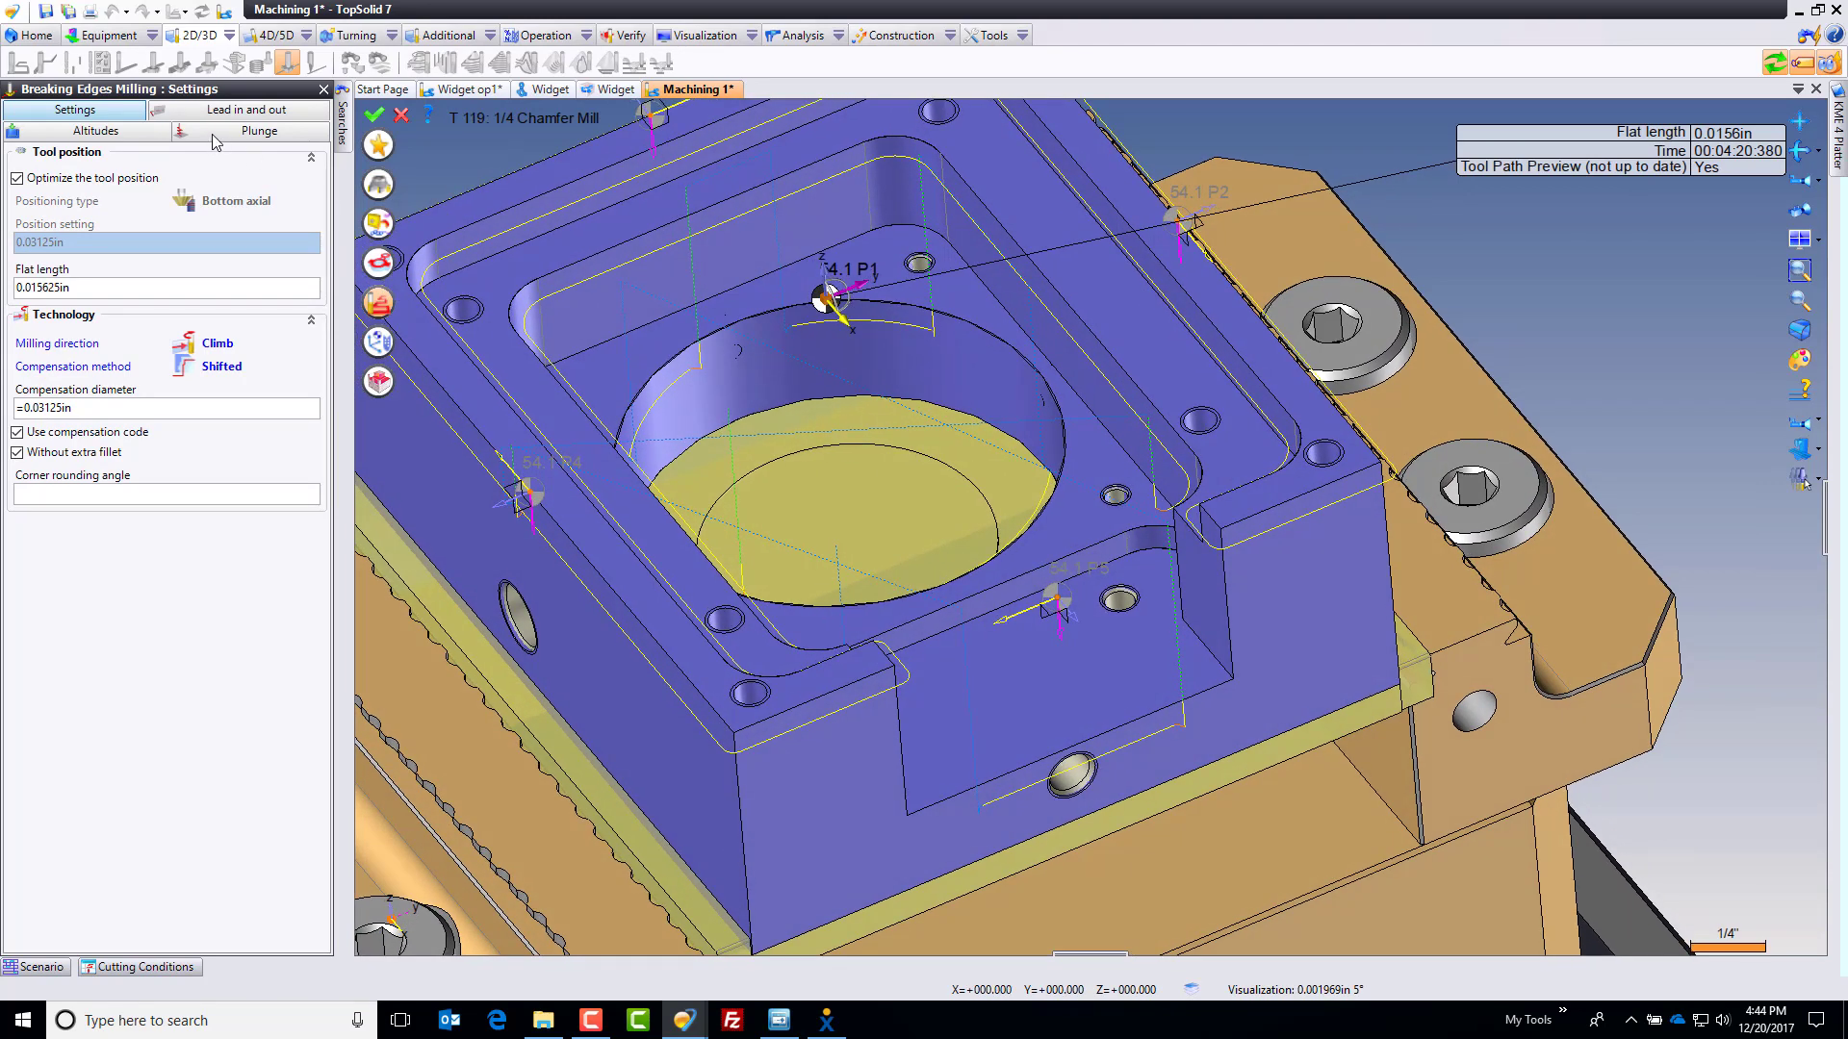
Step: Set .08in peripheral and .03in safety distances on the chamfer-mill pass and validate operation 39
{"action": "left_click", "coordinate": [213, 135]}
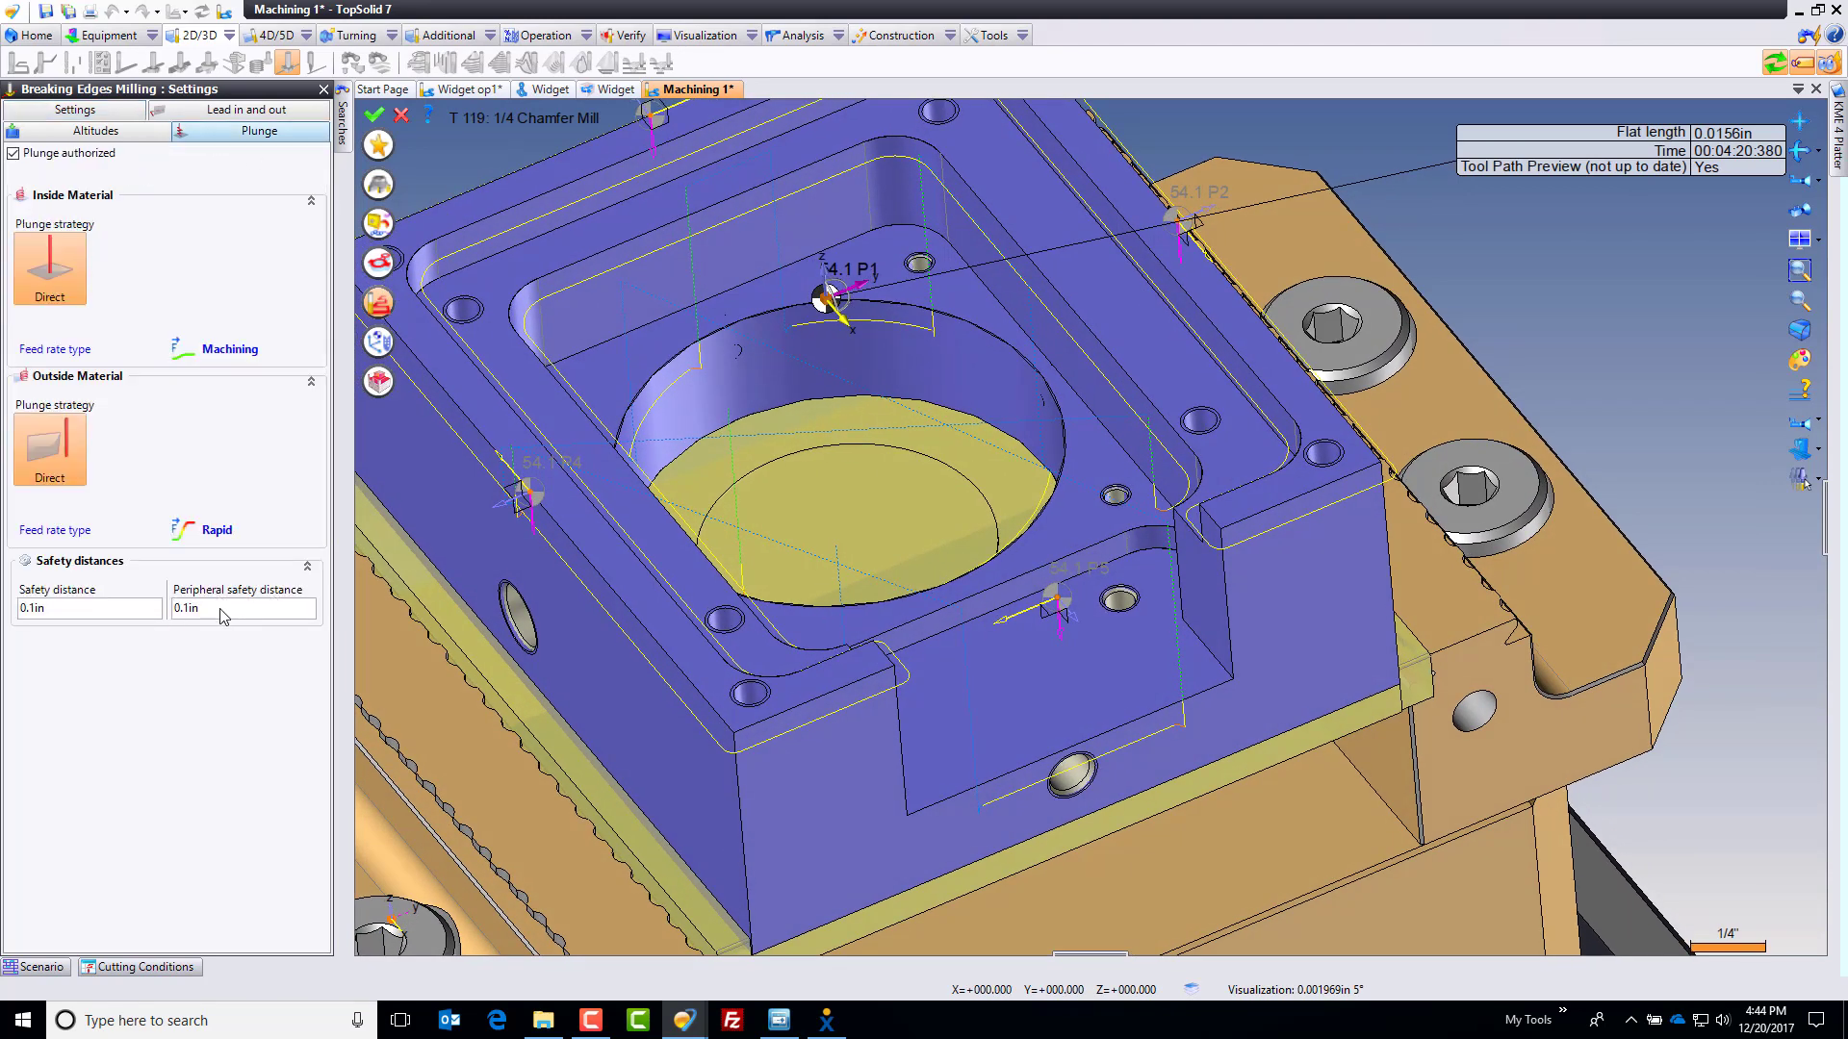
{"action": "left_click", "coordinate": [222, 616]}
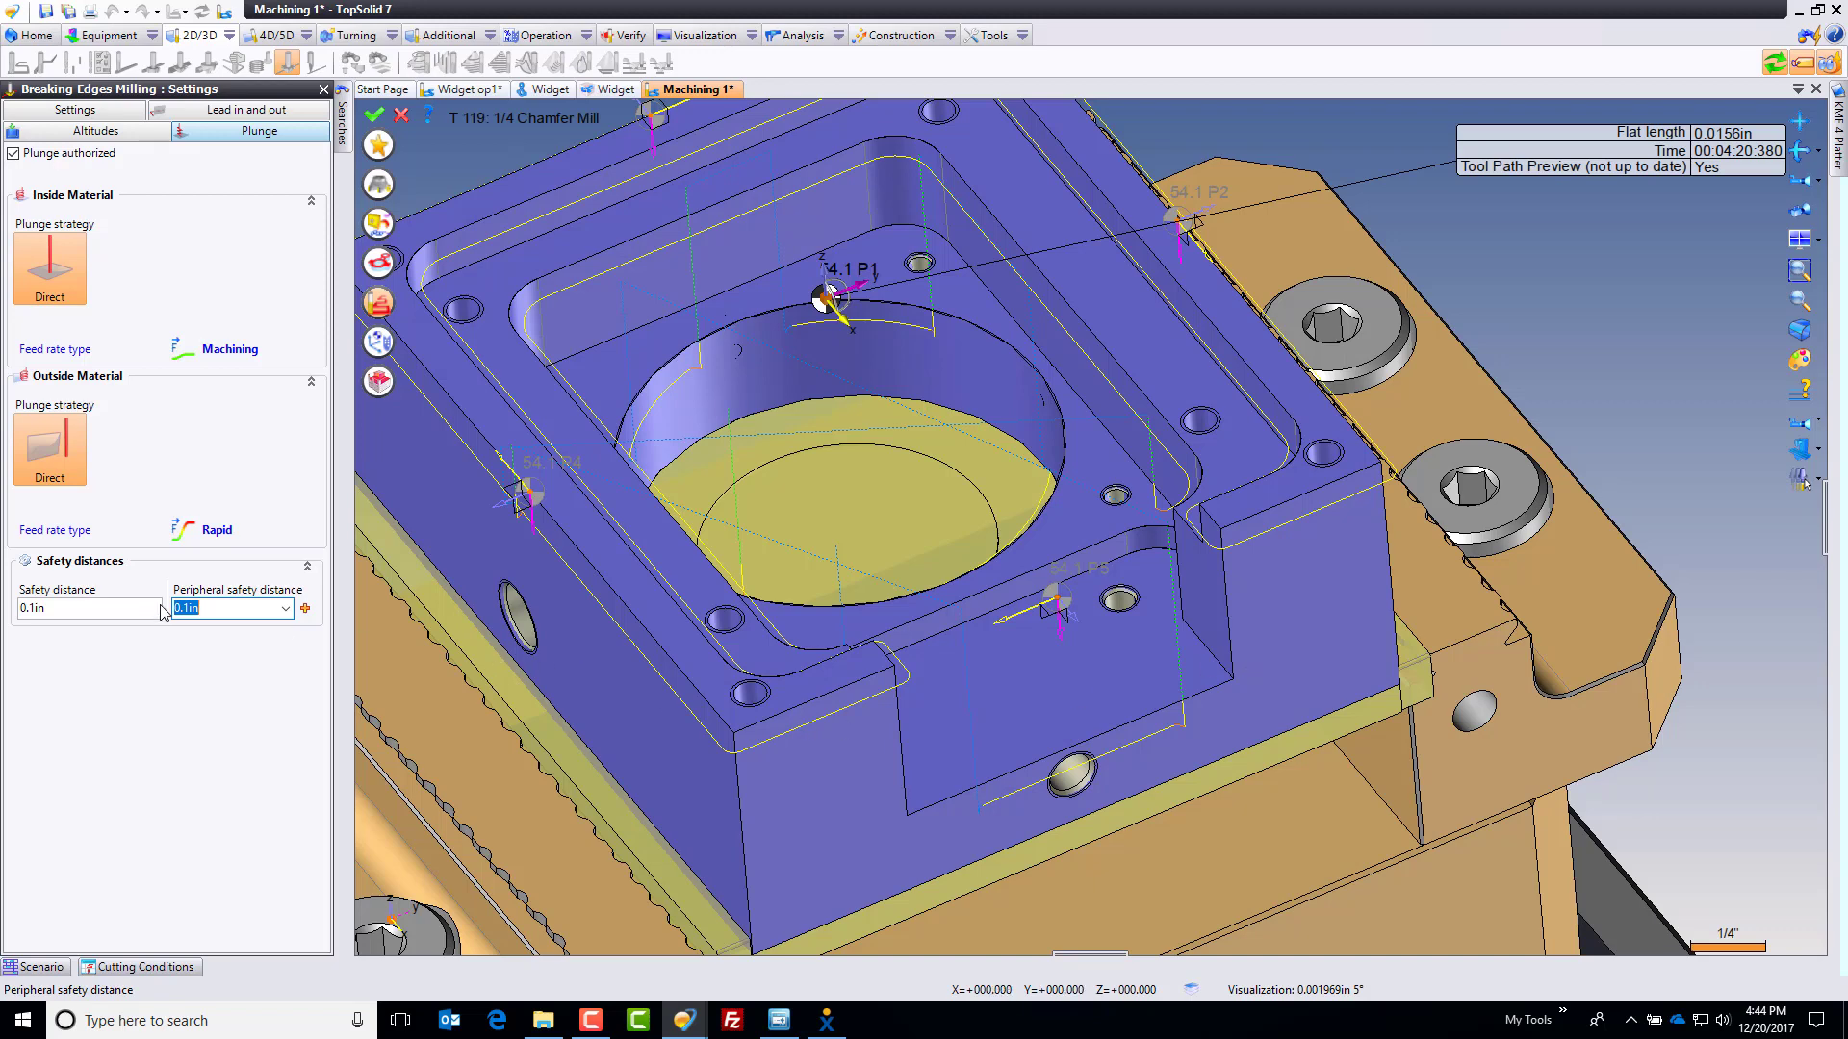
{"action": "type", "text": ".08"}
{"action": "key", "text": "Return"}
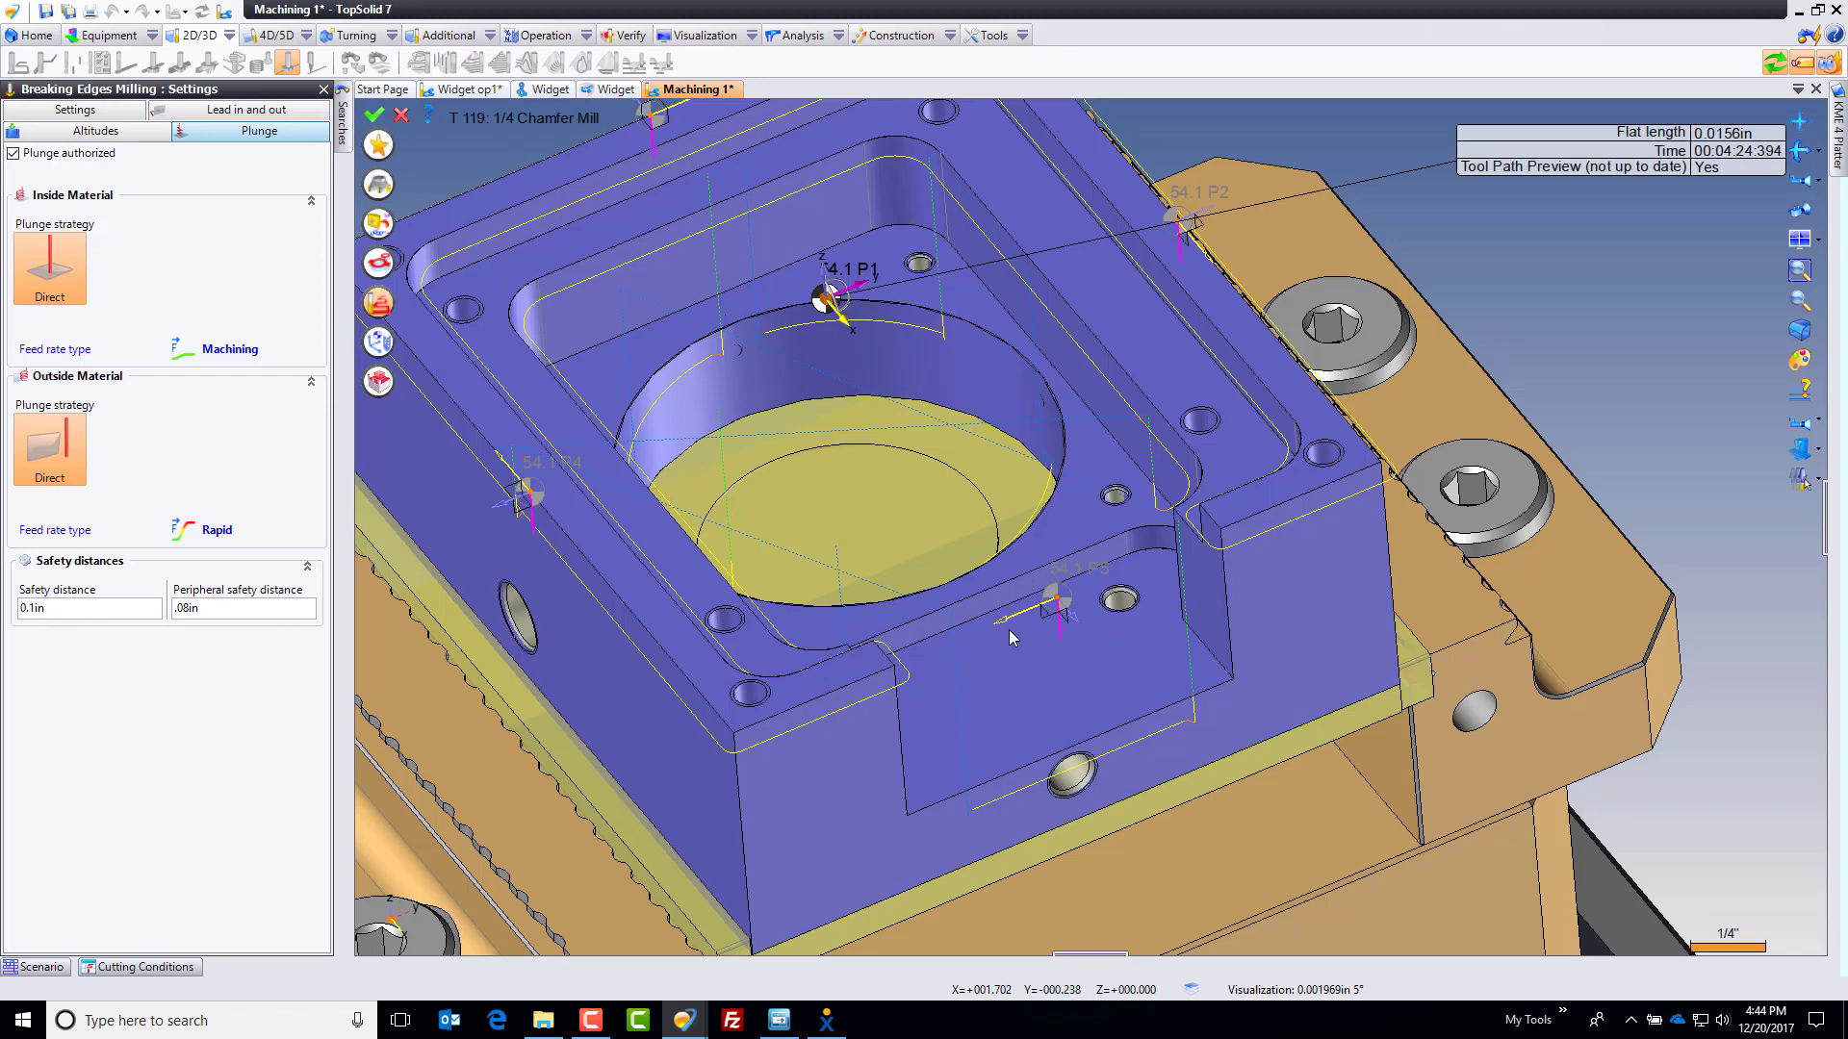
{"action": "left_click", "coordinate": [68, 603]}
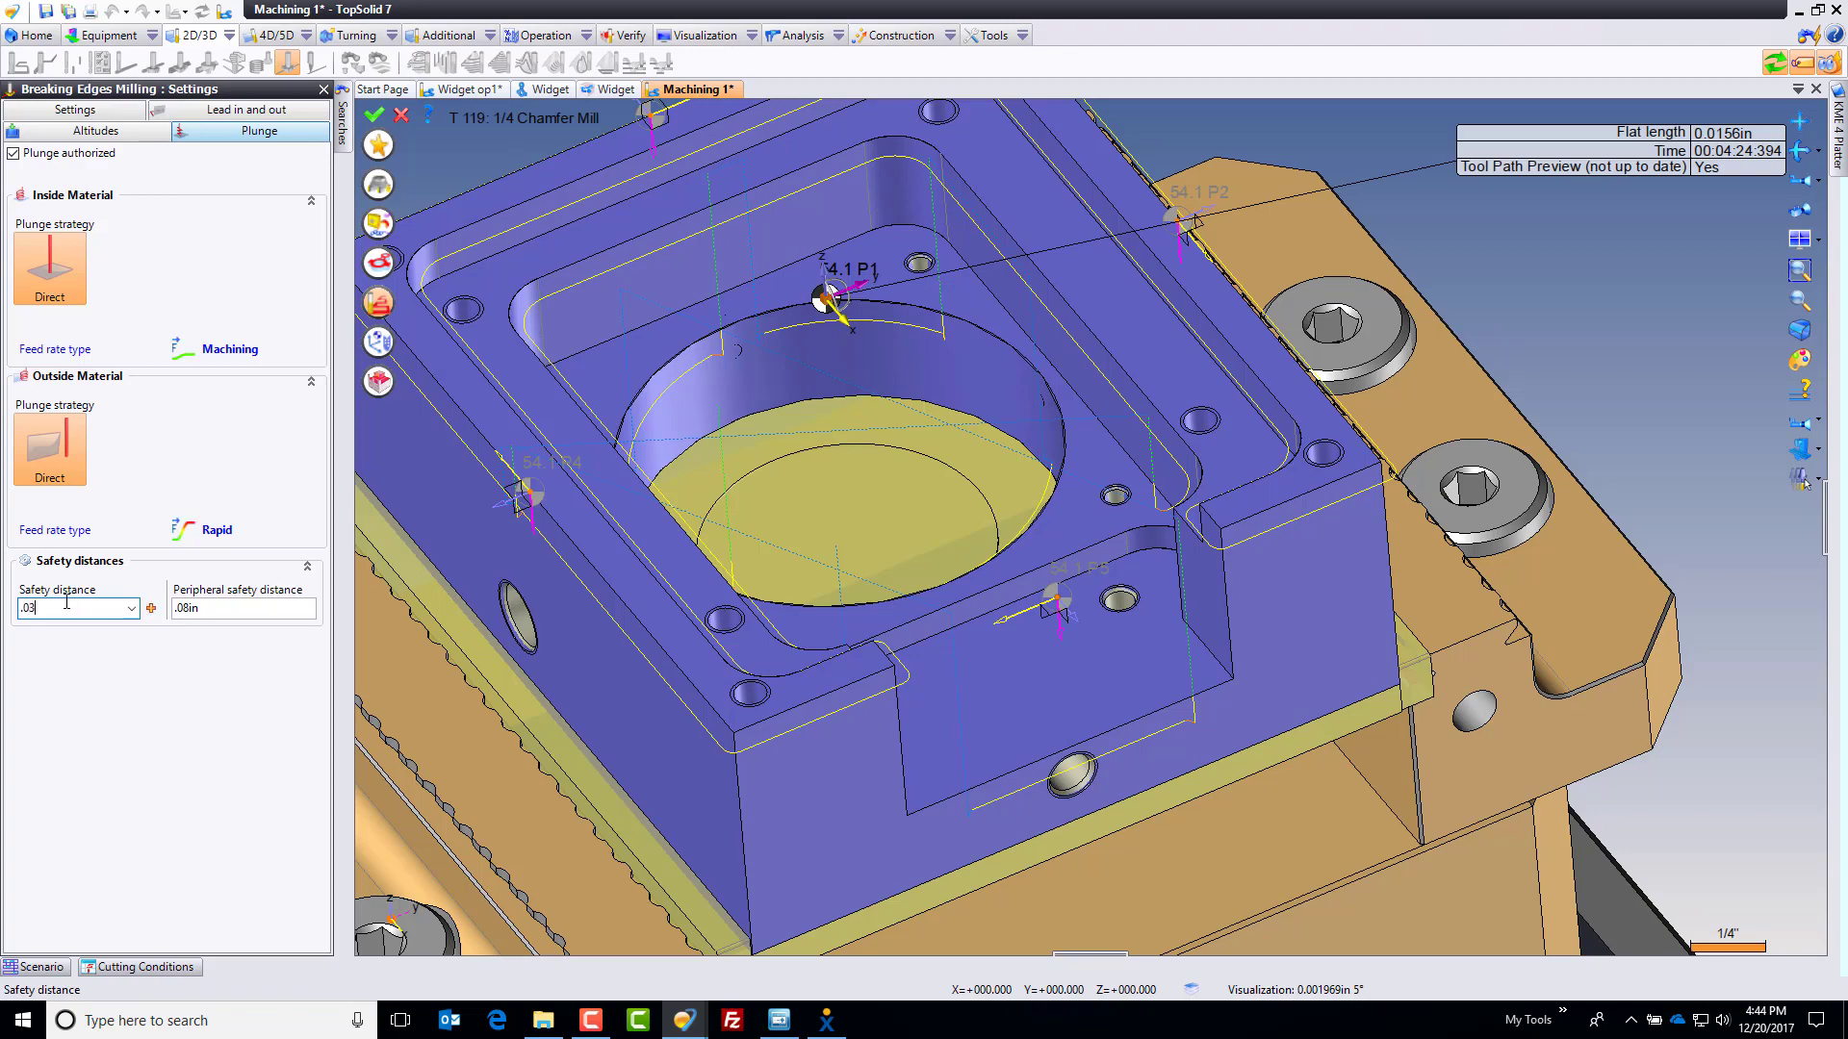
{"action": "key", "text": "Tab"}
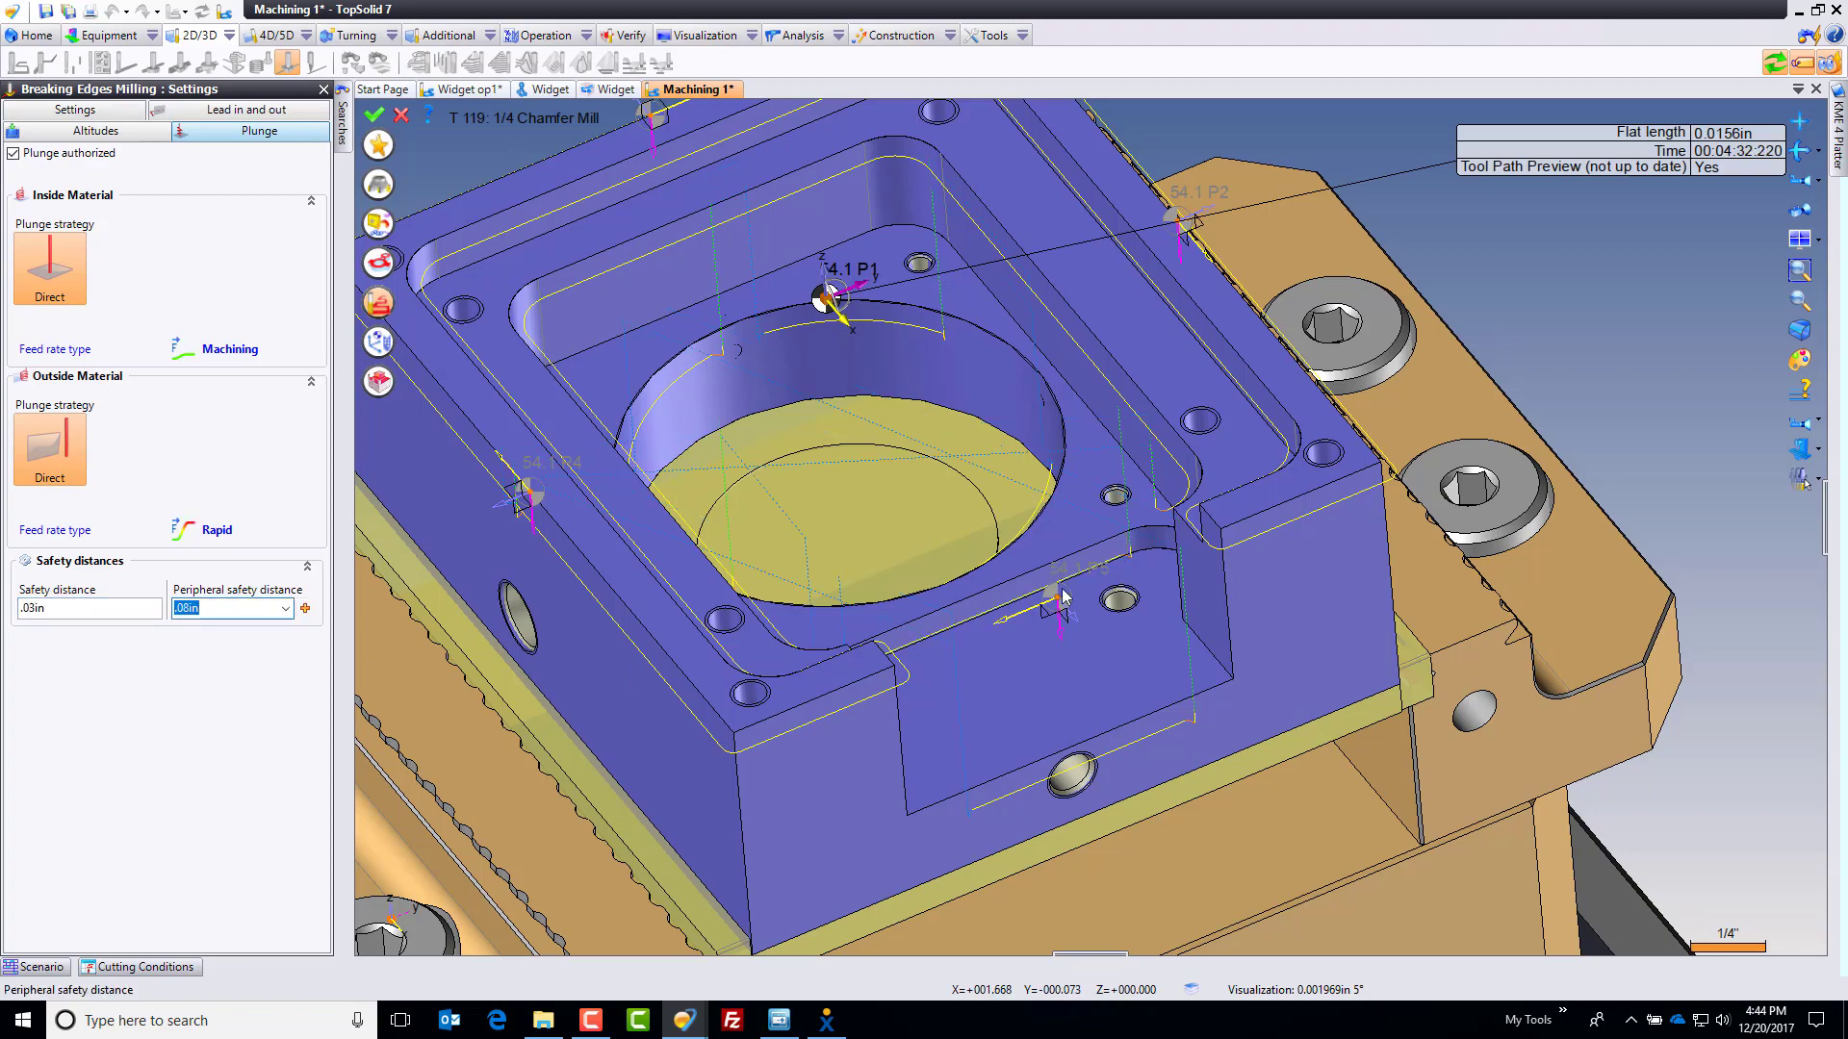
{"action": "mouse_move", "coordinate": [1062, 590]}
{"action": "middle_mouse_down"}
{"action": "mouse_move", "coordinate": [1082, 601]}
{"action": "mouse_move", "coordinate": [1049, 581]}
{"action": "middle_mouse_up"}
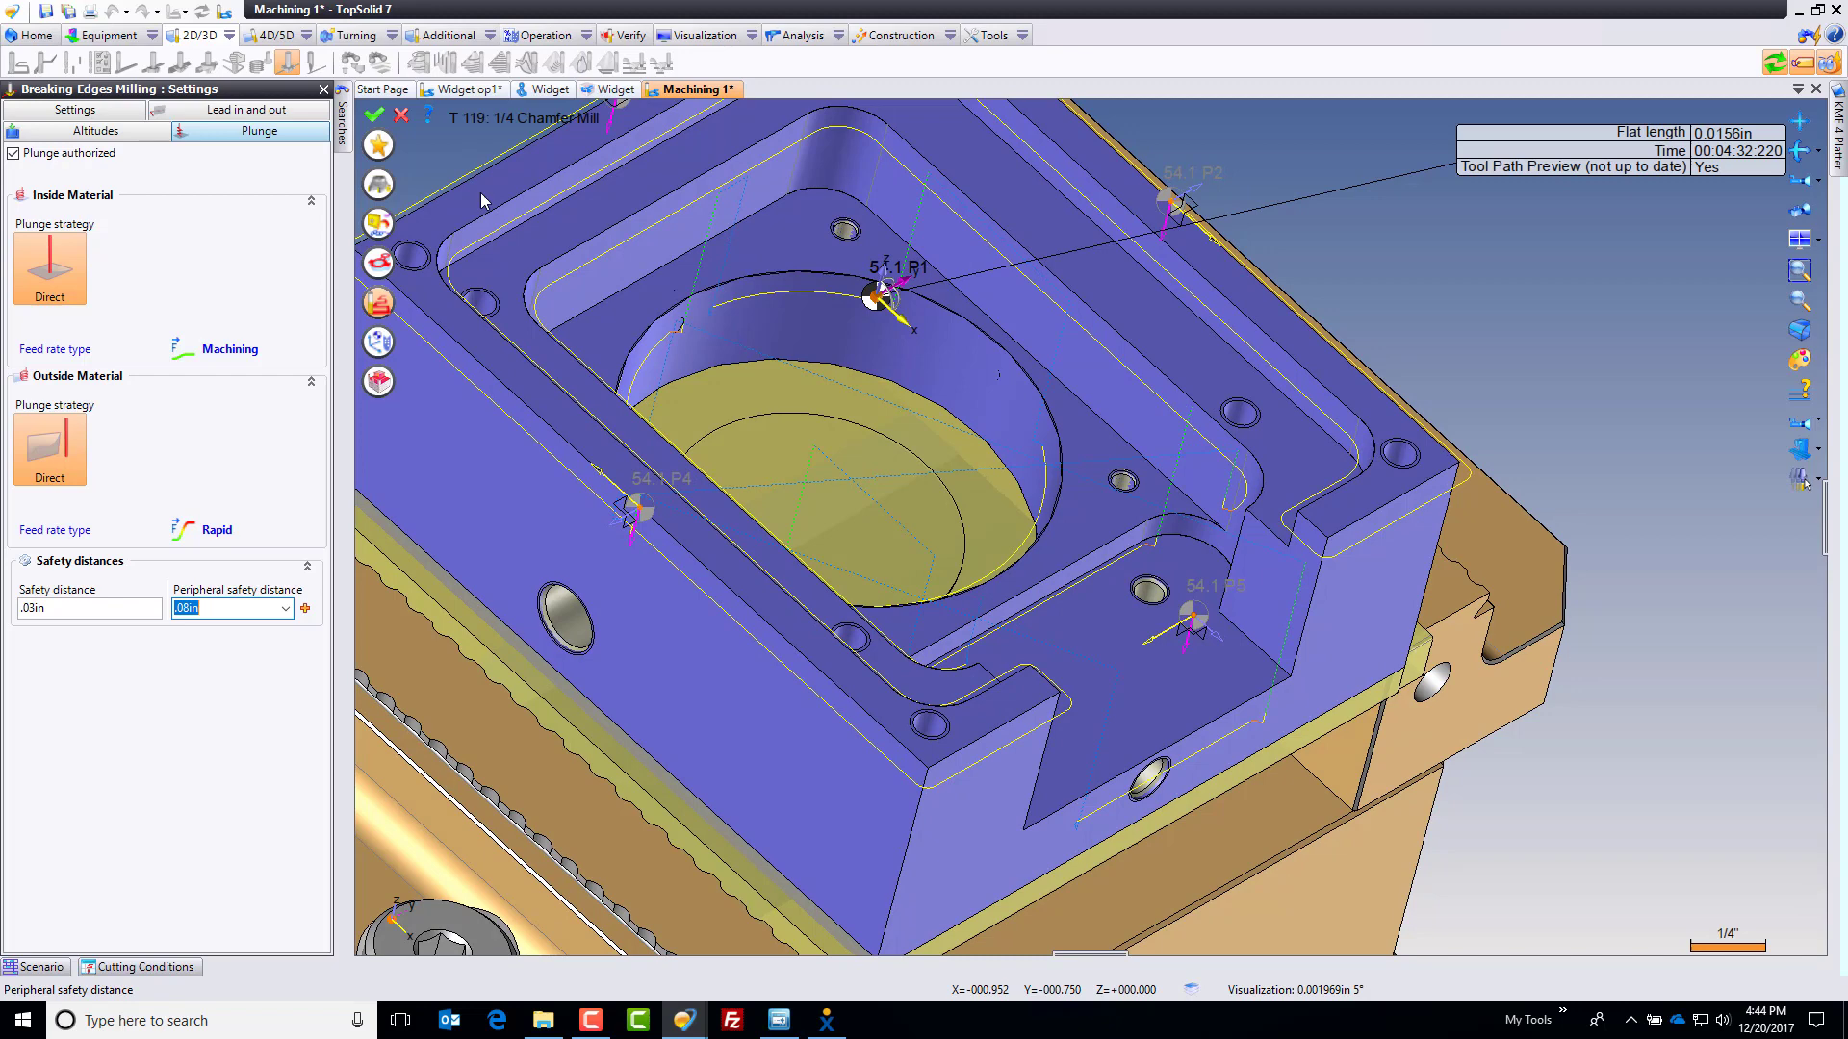
{"action": "left_click", "coordinate": [375, 115]}
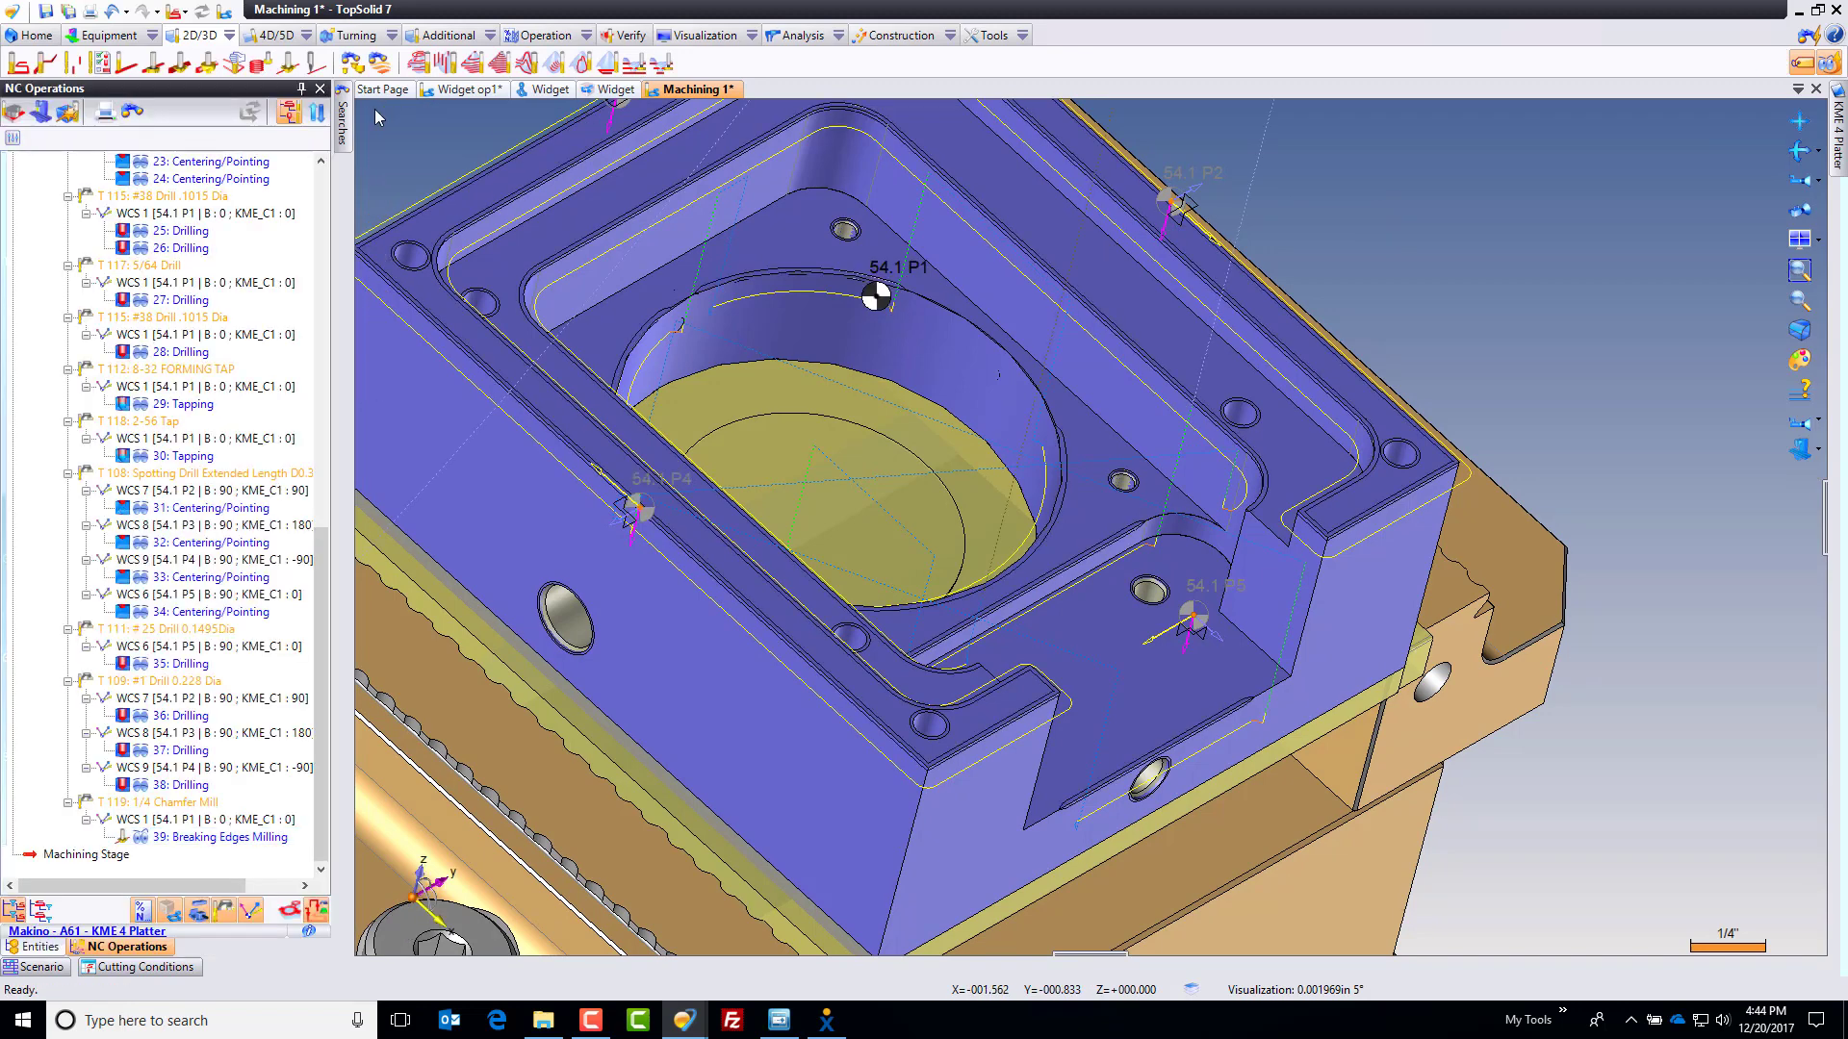
{"action": "scroll", "coordinate": [1258, 544], "scroll_direction": "down", "scroll_amount": 5}
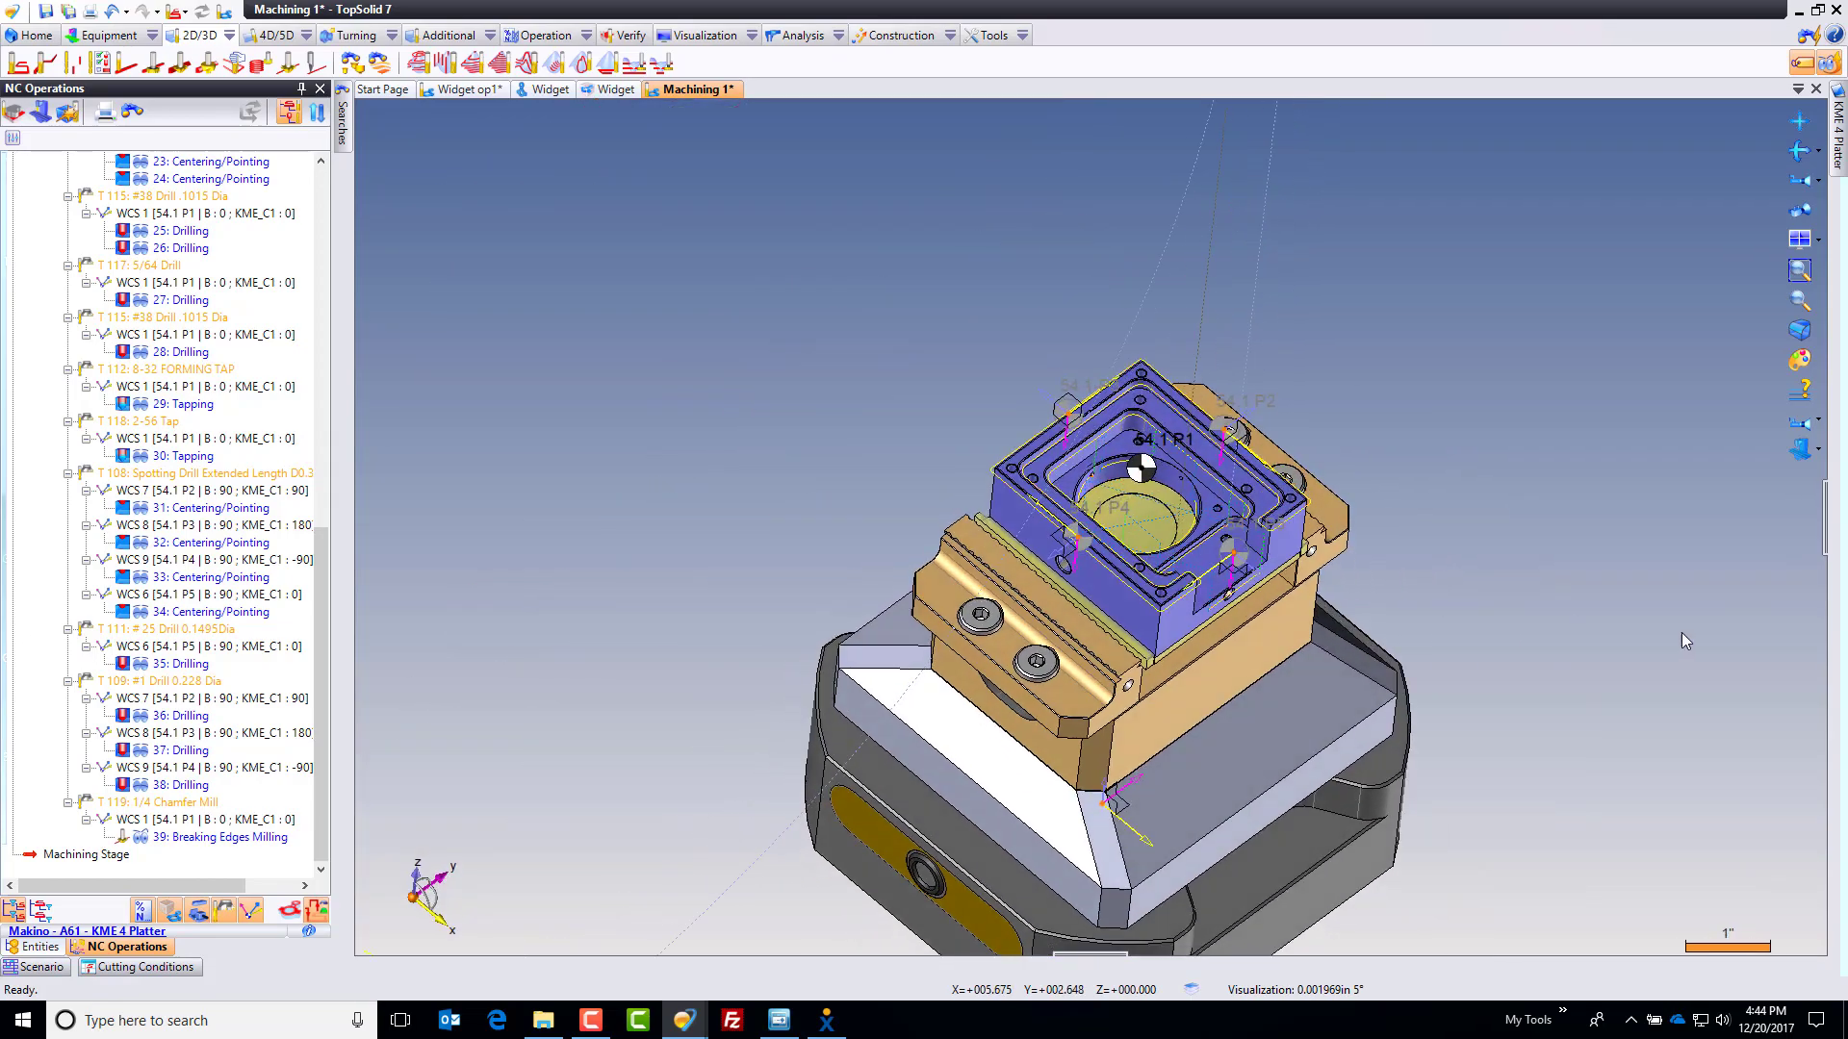